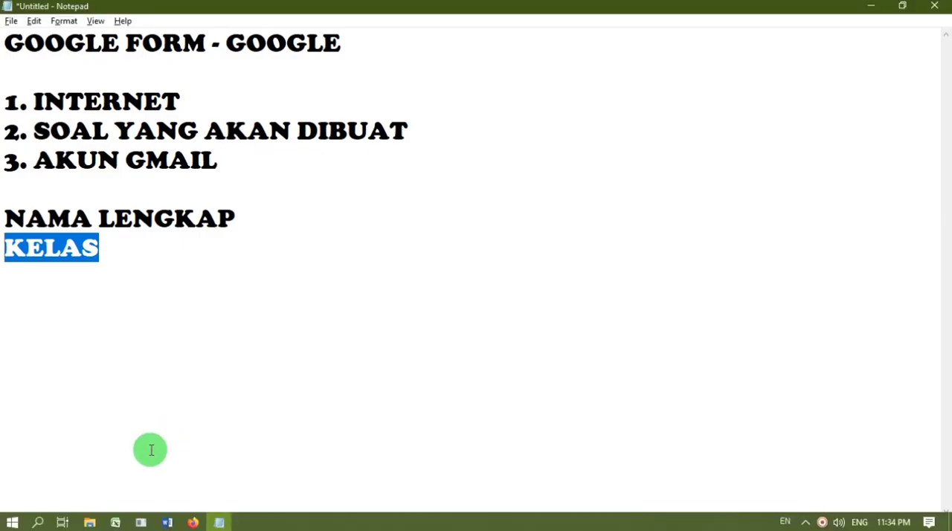
Read through the Google Form heading and the numbered list of requirements in the notes.
left_click_drag(8, 47, 201, 45)
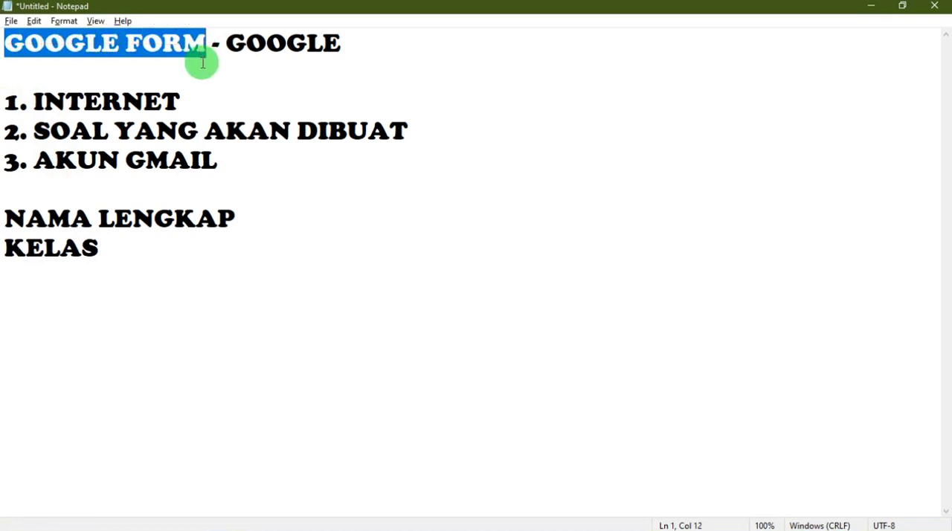
left_click(209, 42)
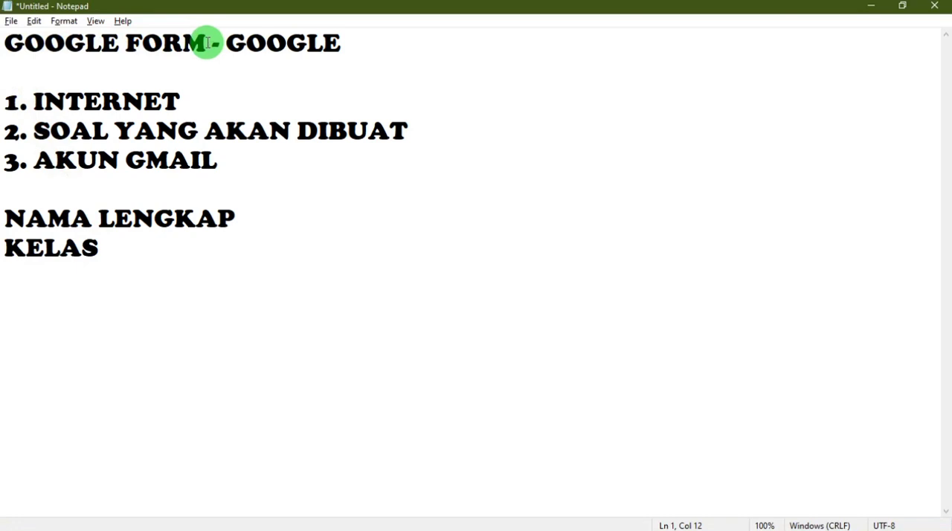
left_click_drag(194, 42, 15, 43)
left_click_drag(227, 42, 331, 39)
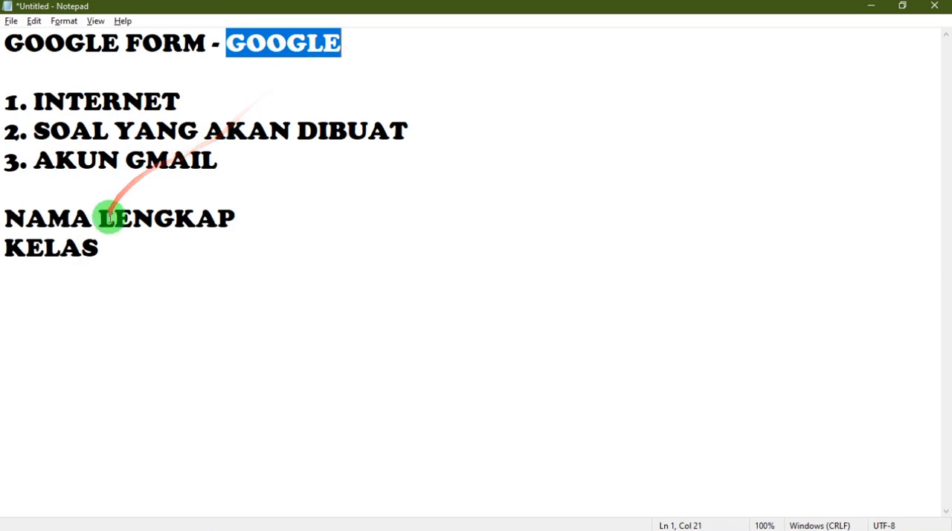
left_click(225, 156)
left_click_drag(225, 156, 14, 105)
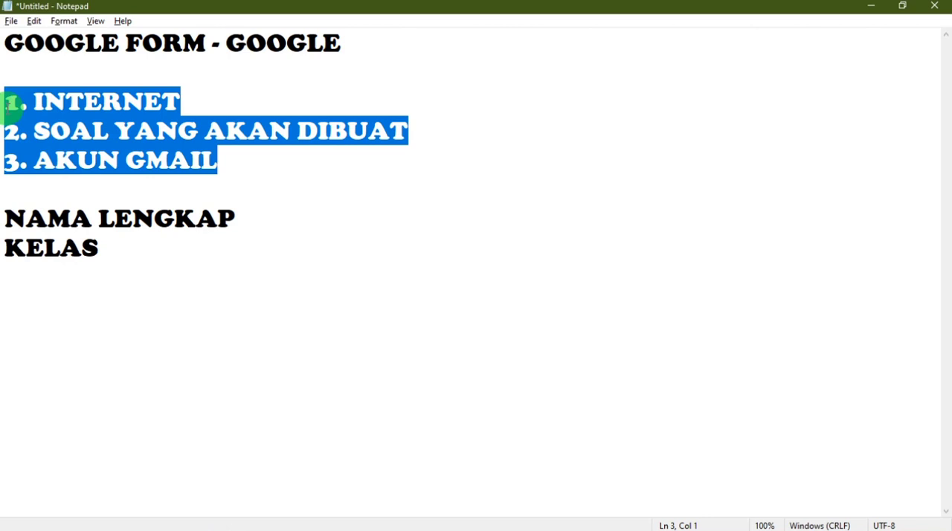
left_click(106, 100)
left_click_drag(208, 102, 9, 92)
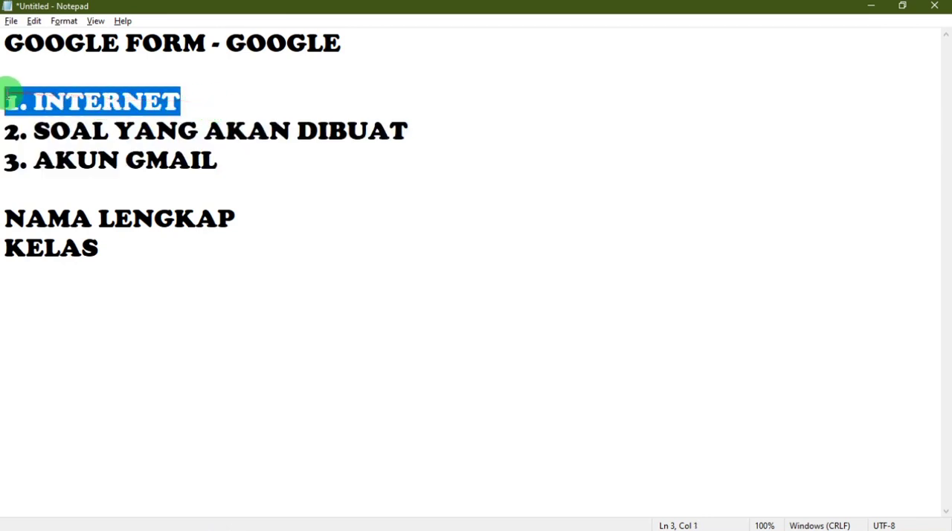
left_click(417, 131)
left_click_drag(416, 132, 15, 133)
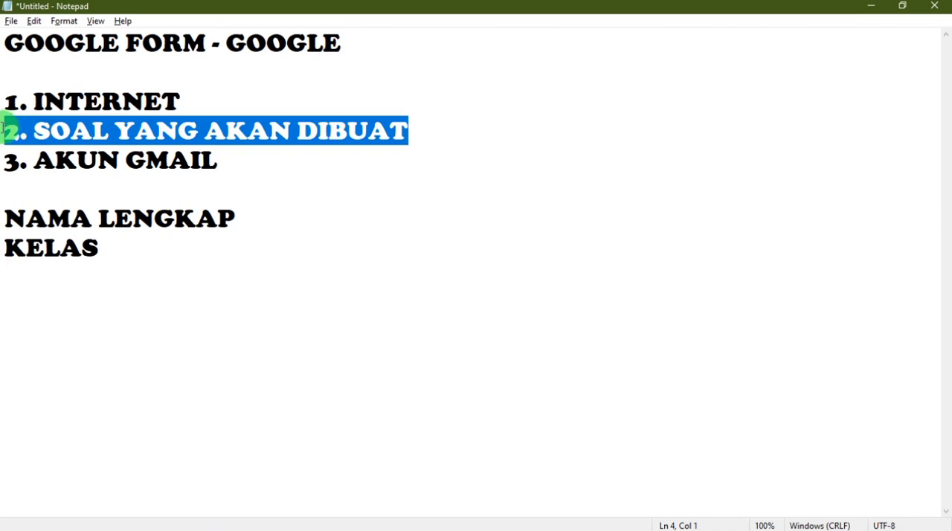
Move the AKUN GMAIL line above SOAL YANG AKAN DIBUAT and renumber the two lines as 2 and 3.
left_click(217, 159)
left_click_drag(217, 160, 3, 162)
key("ctrl+c")
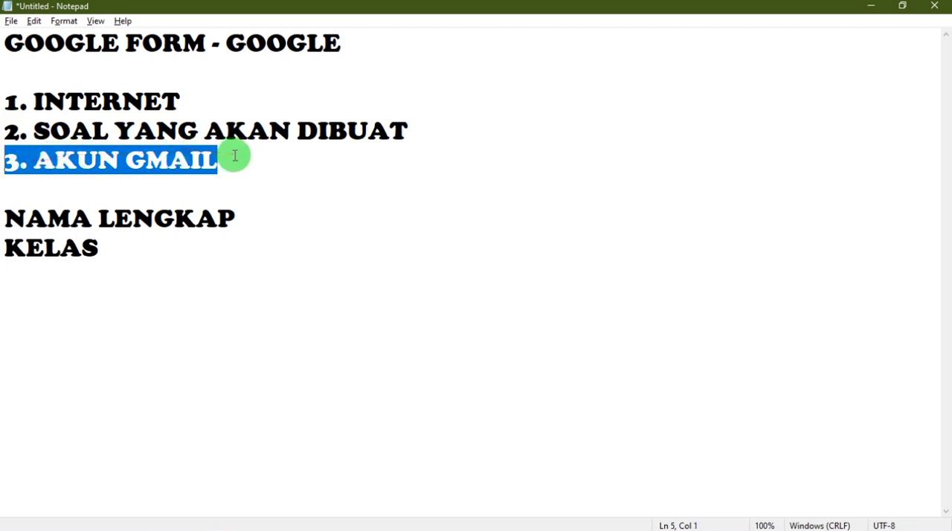
key("Delete")
key("Return")
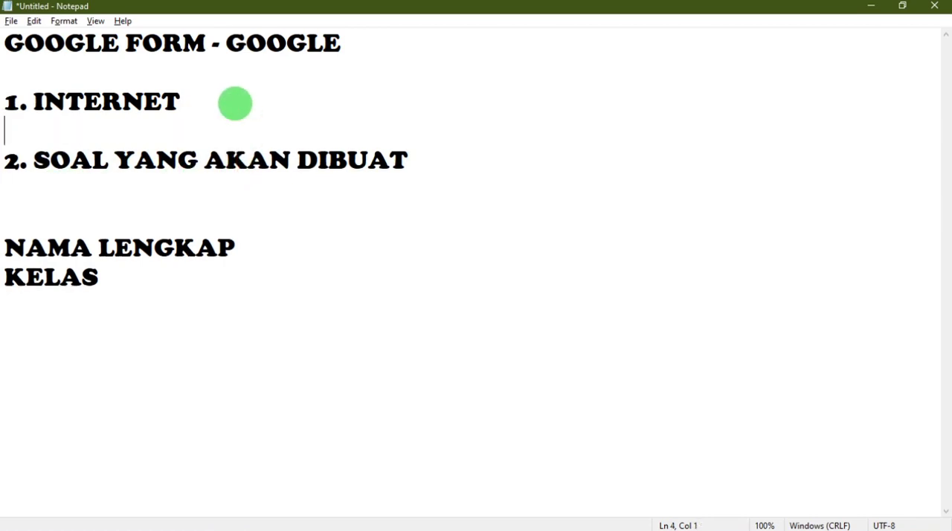
key("ctrl+v")
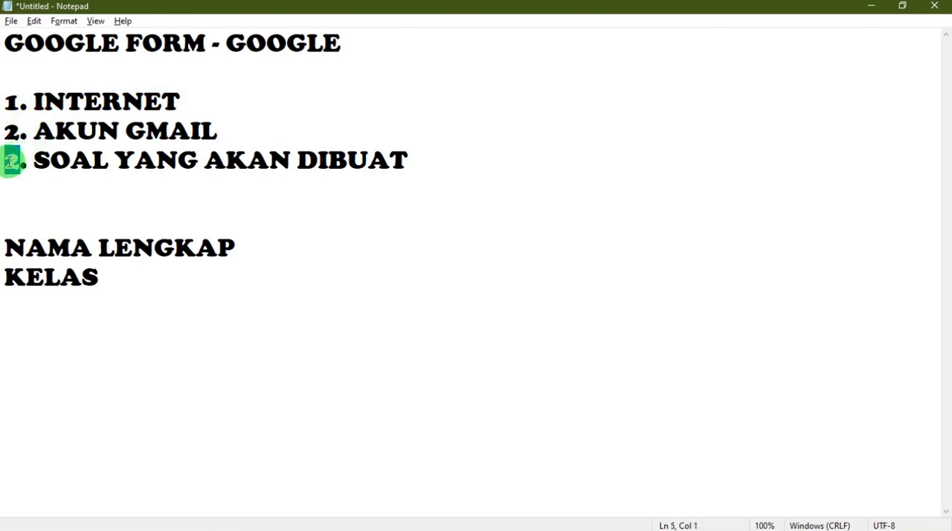
left_click_drag(6, 42, 342, 43)
left_click(147, 186)
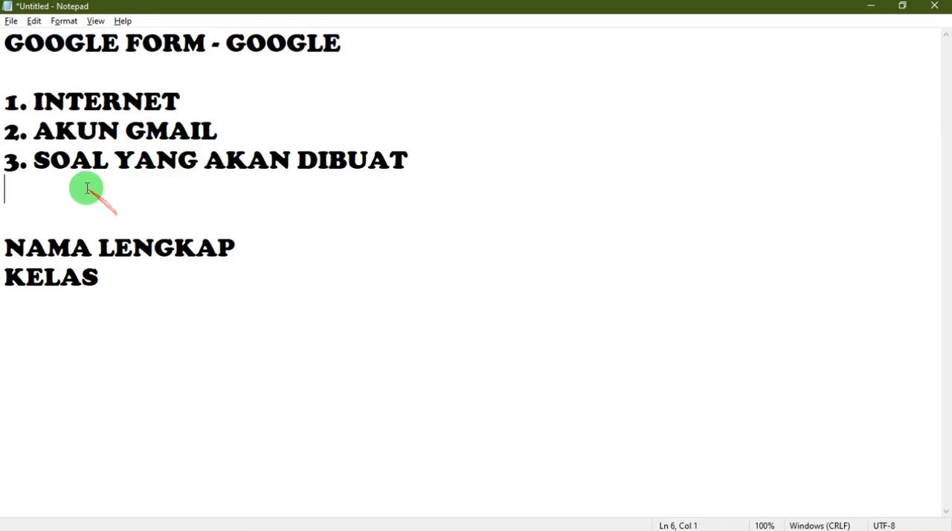
Minimize the notes window and refresh the desktop.
left_click(875, 6)
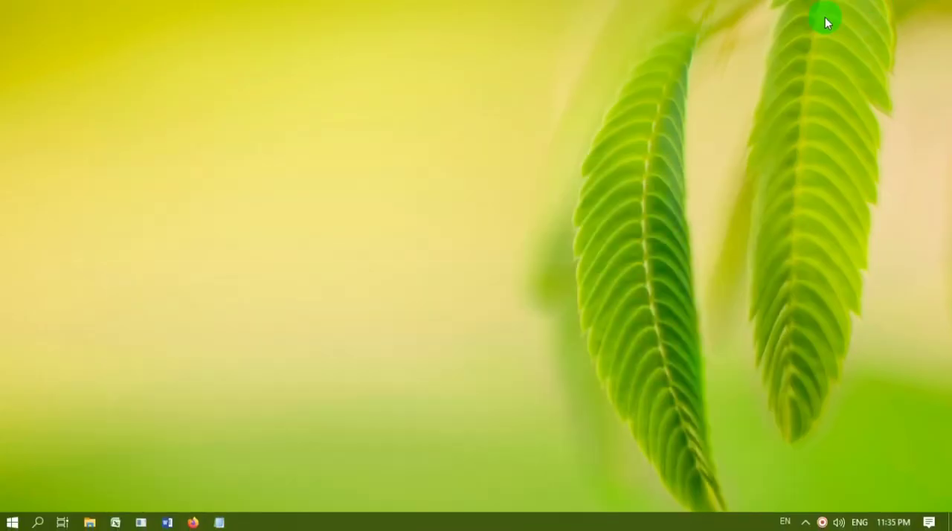
right_click(337, 201)
left_click(366, 240)
right_click(357, 143)
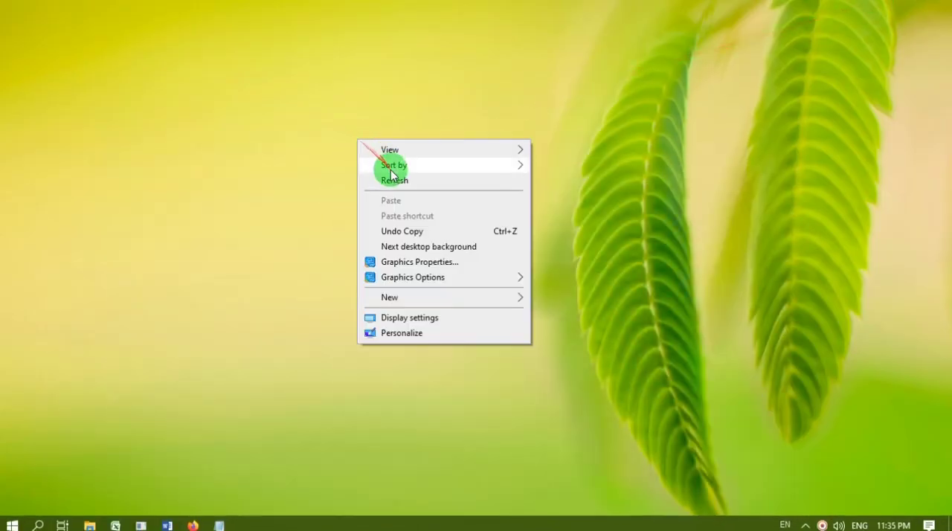
left_click(376, 181)
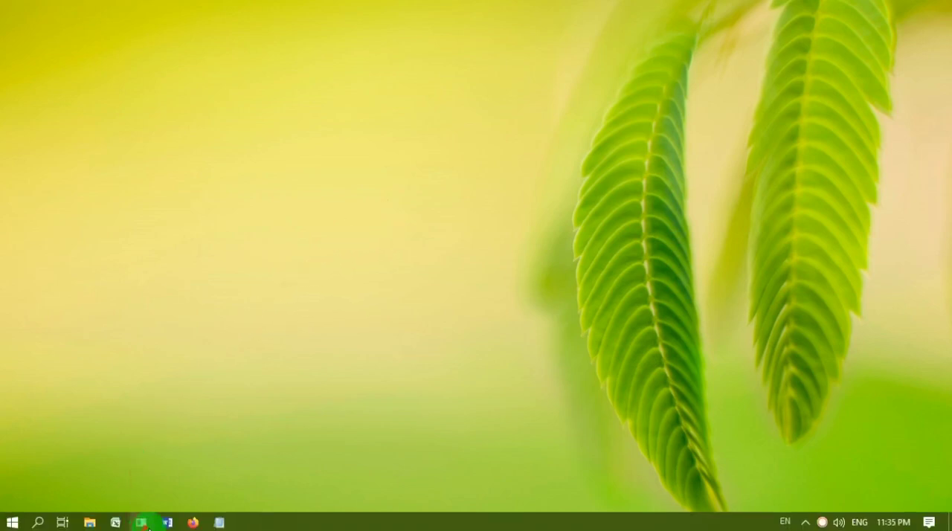
mouse_move(196, 524)
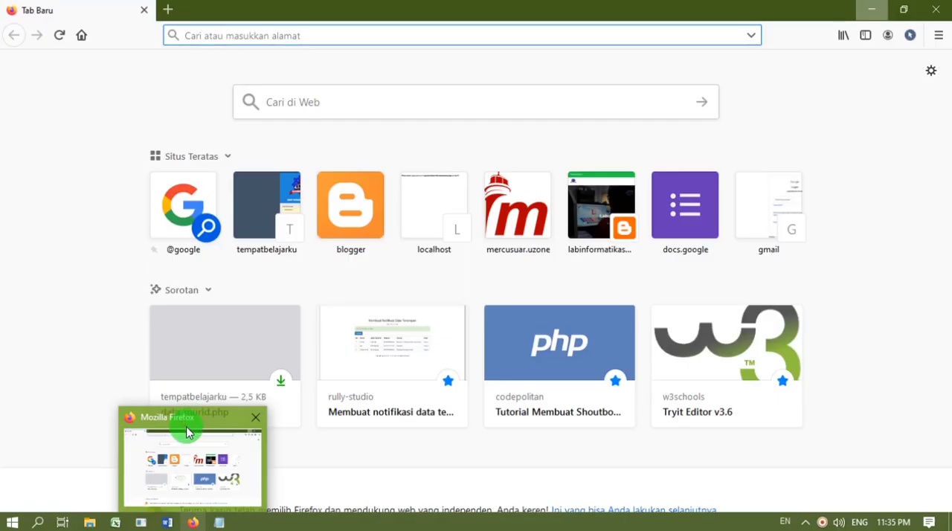
left_click(187, 432)
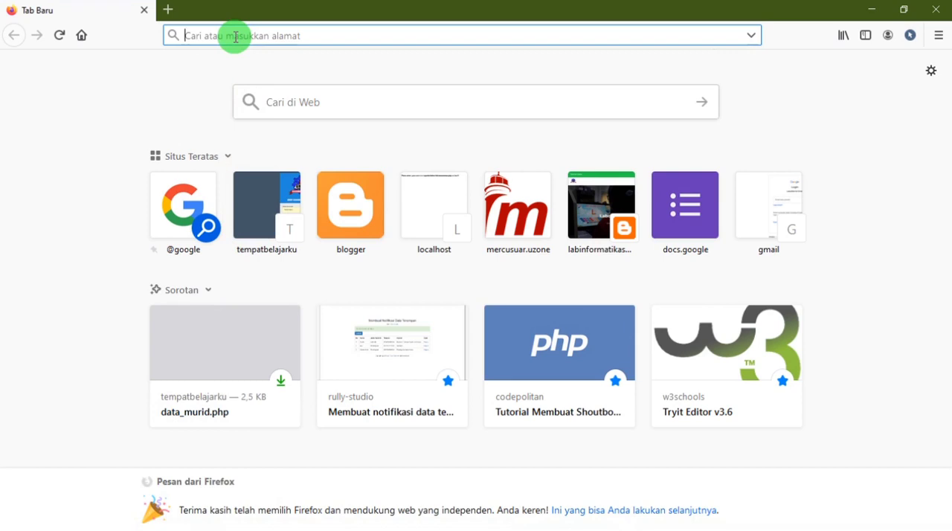
left_click(236, 36)
type("www.")
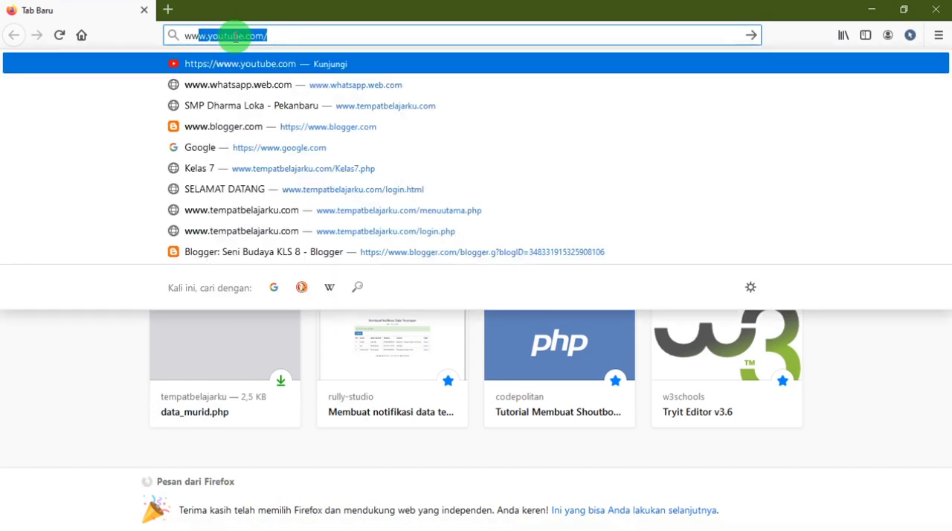
type("google.com")
key("Return")
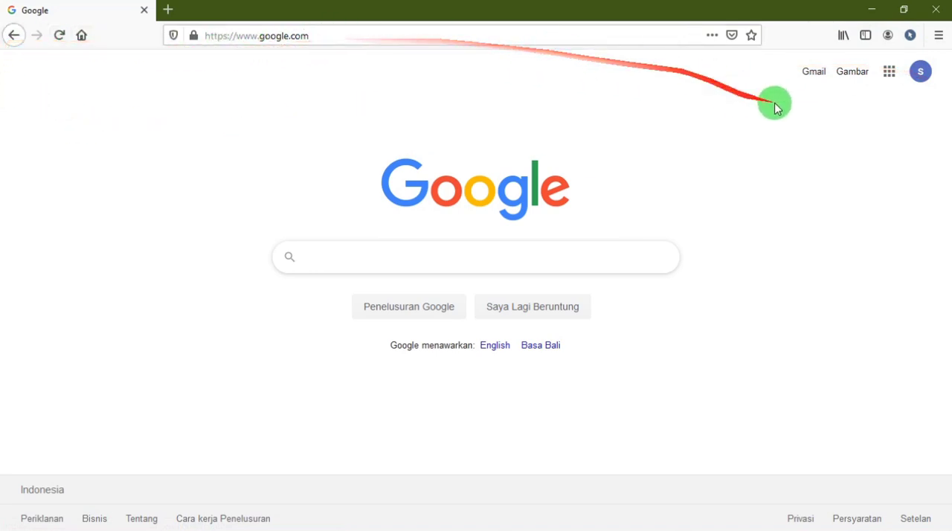
Switch Google to the first alternative account in the account list and check the signed-in accounts.
left_click(921, 72)
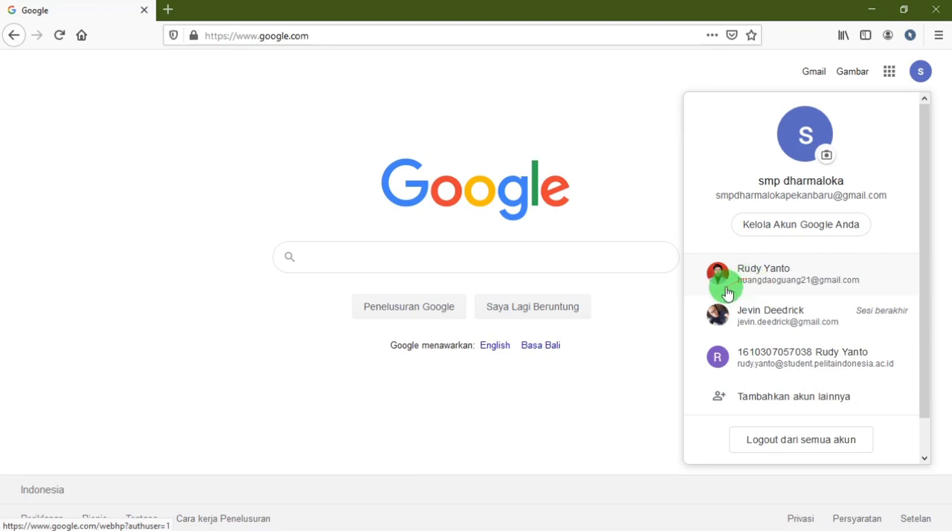
left_click(746, 272)
left_click(720, 274)
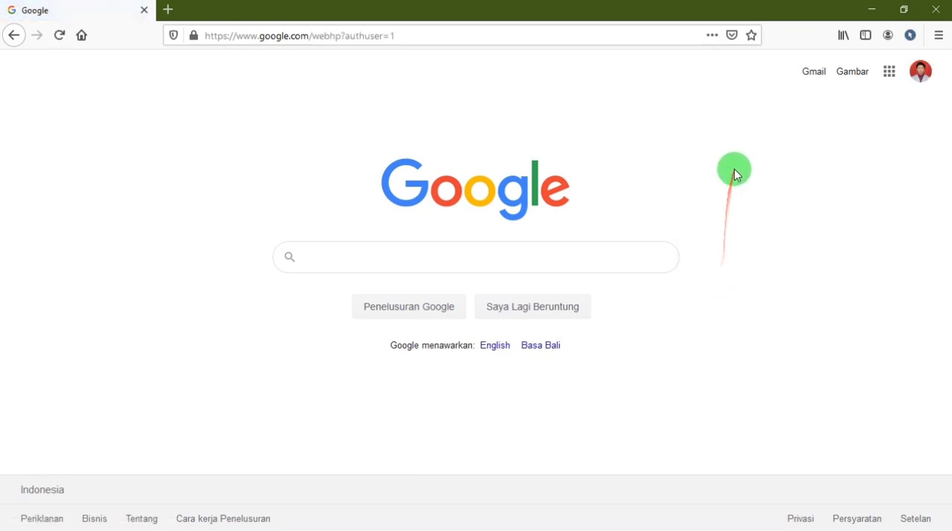
left_click(925, 82)
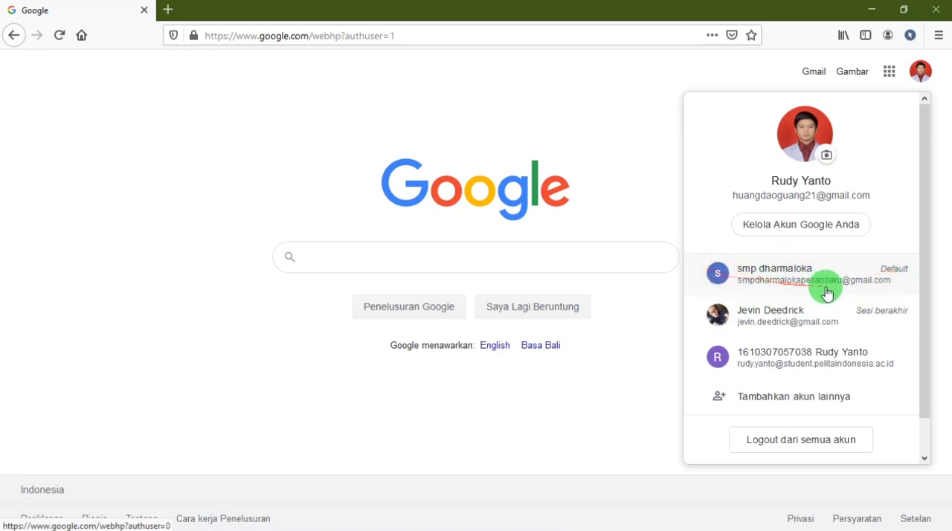
left_click(629, 76)
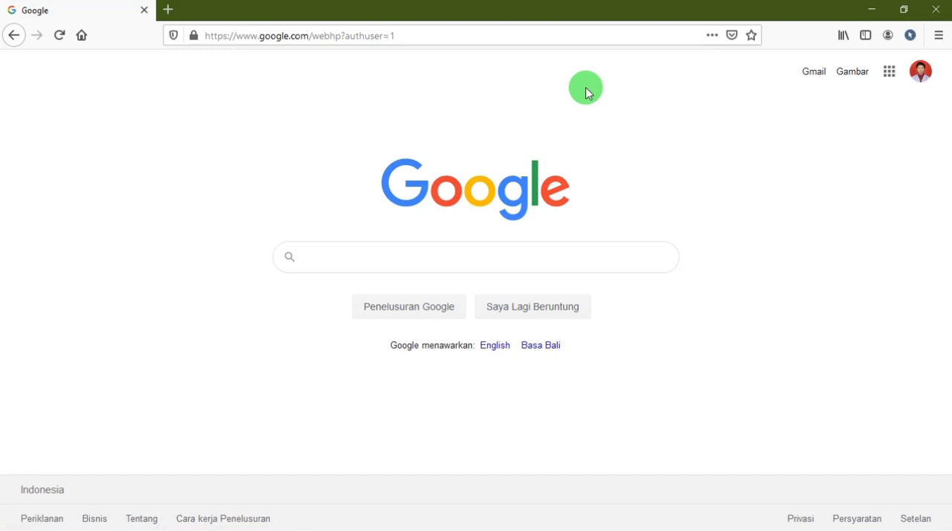
Open Dokumen from the list of Google apps.
left_click(888, 80)
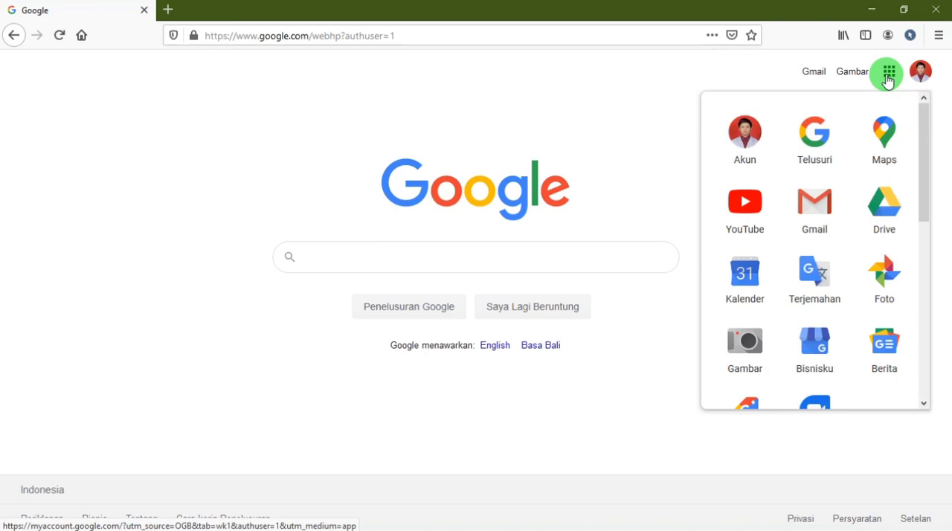
left_click_drag(919, 119, 908, 238)
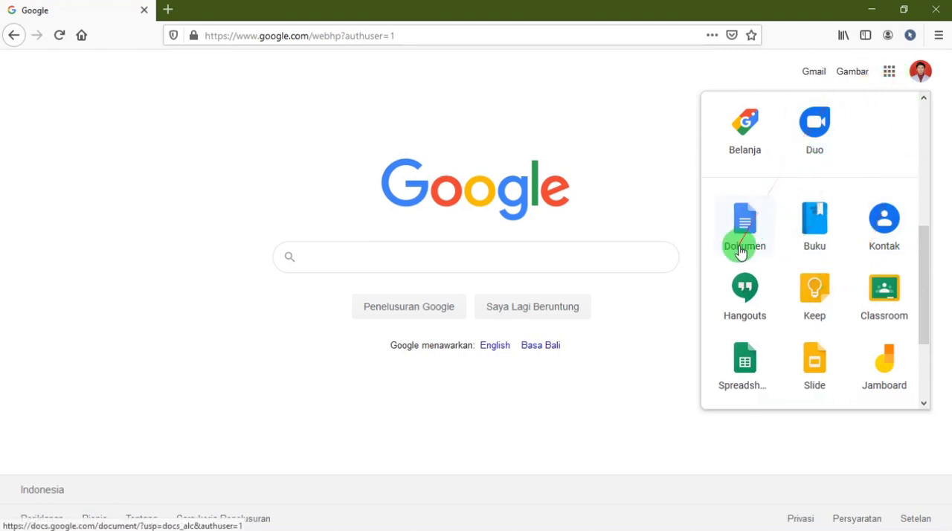
mouse_move(920, 257)
left_mouse_down()
mouse_move(928, 138)
mouse_move(935, 248)
left_mouse_up()
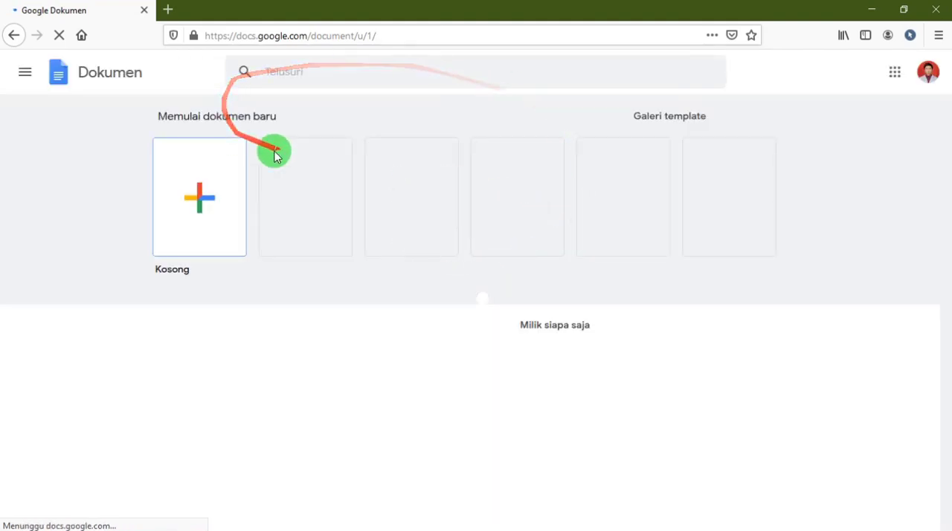
Check the Google Dokumen page address and recent documents, and switch from Dokumen to Formulir.
double_click(246, 35)
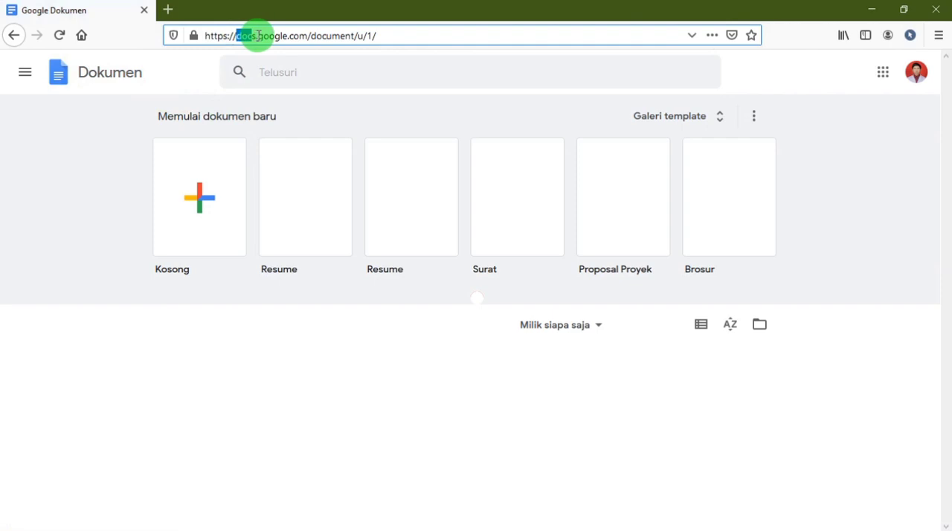
left_click_drag(258, 35, 282, 35)
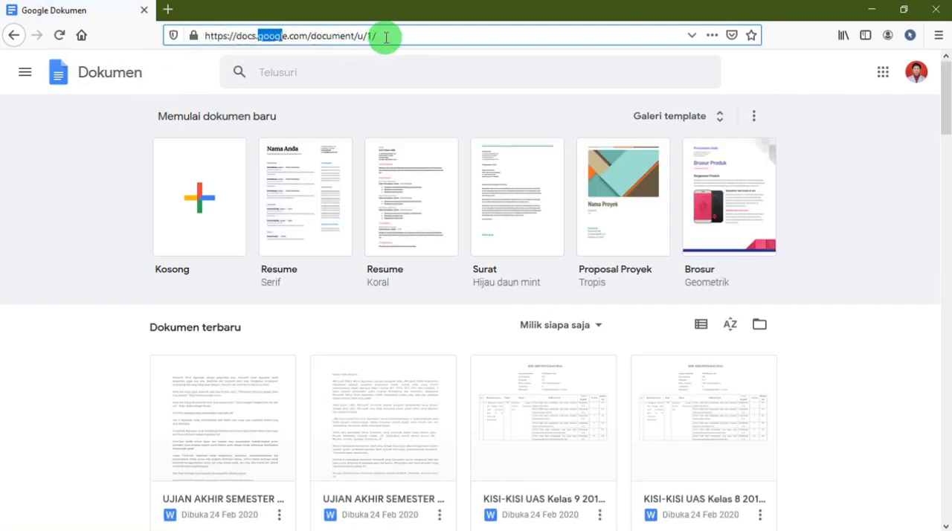
left_click_drag(398, 37, 119, 64)
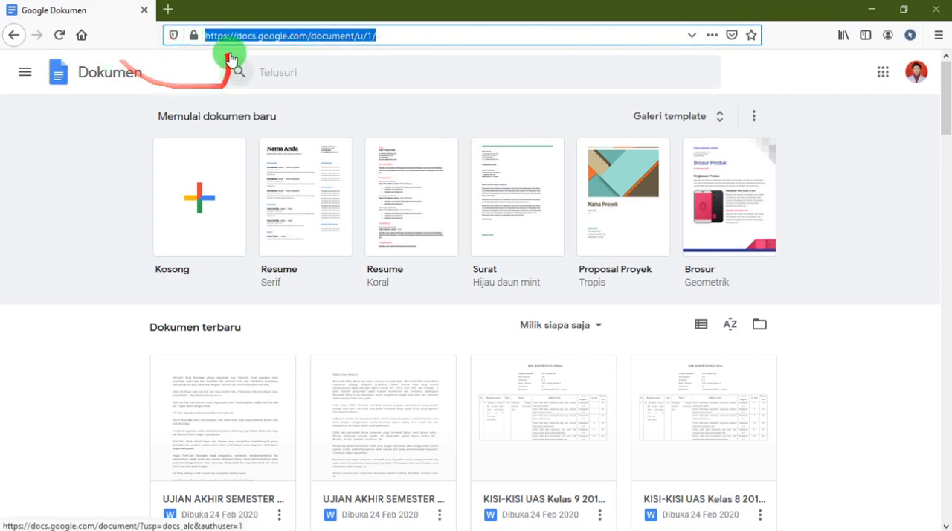
scroll(280, 240, "down", 1)
scroll(280, 240, "up", 1)
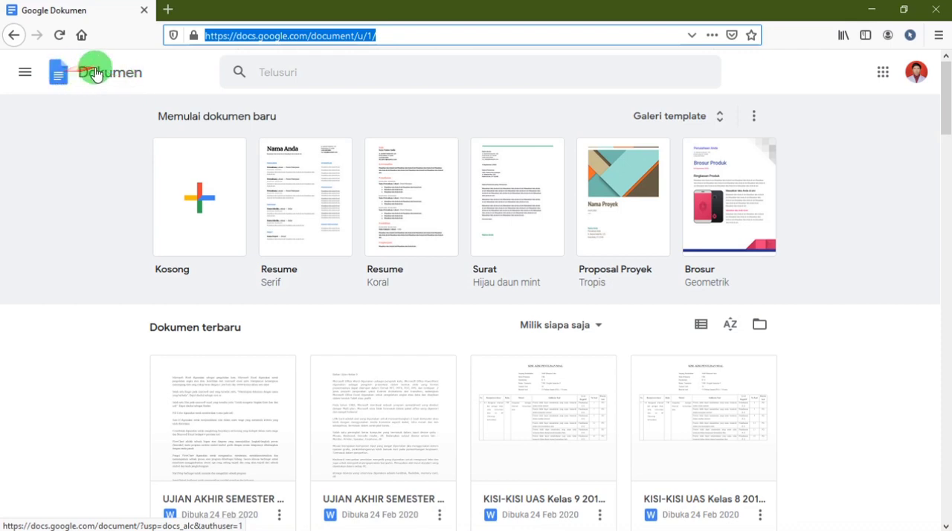
left_click(28, 75)
left_click(39, 212)
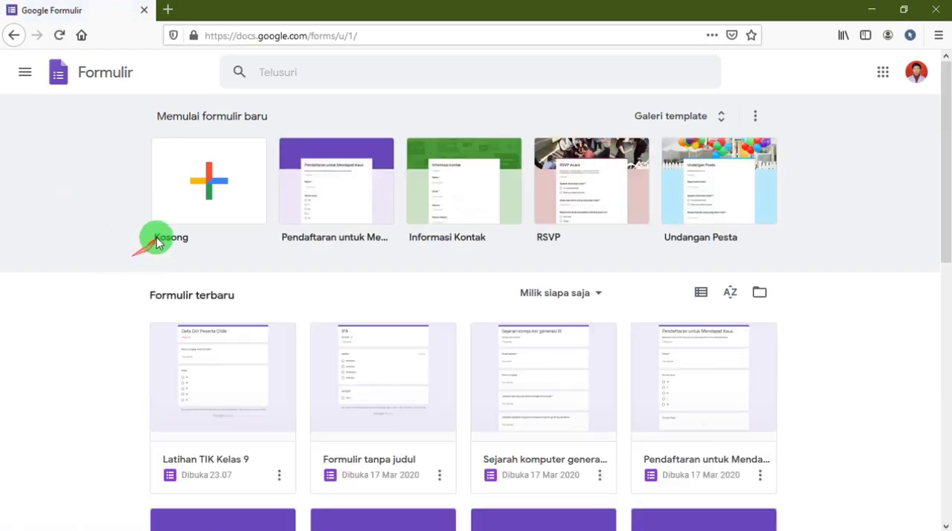
Look over the new-form options and browse the recent forms on the Formulir home page.
left_click(178, 205)
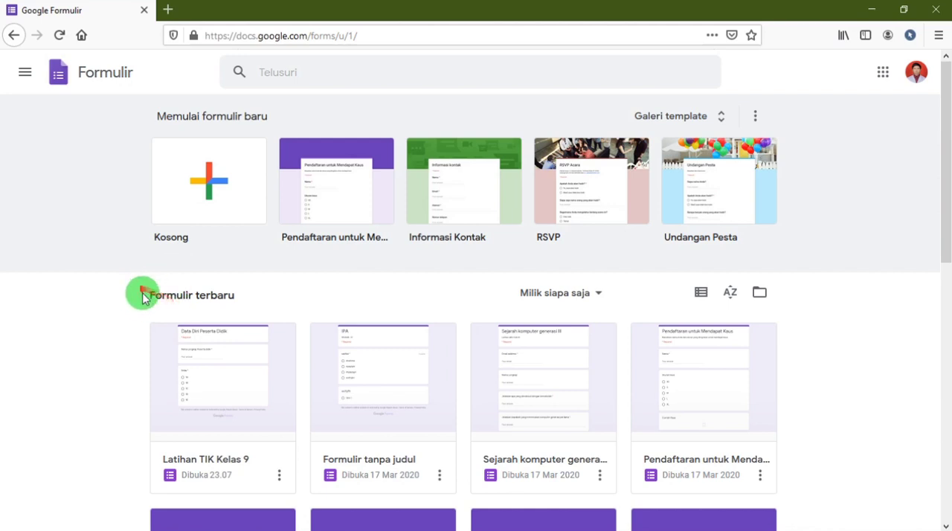
left_click_drag(151, 295, 245, 298)
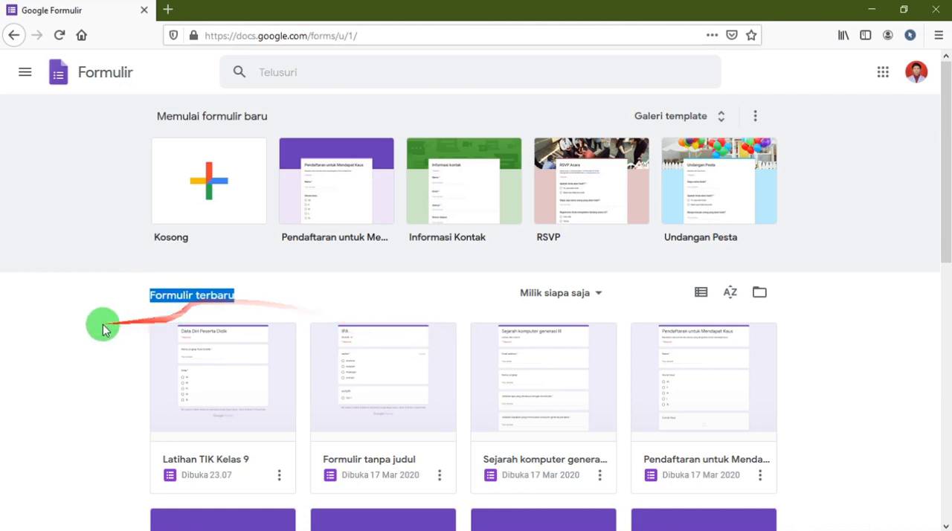
left_click(190, 331)
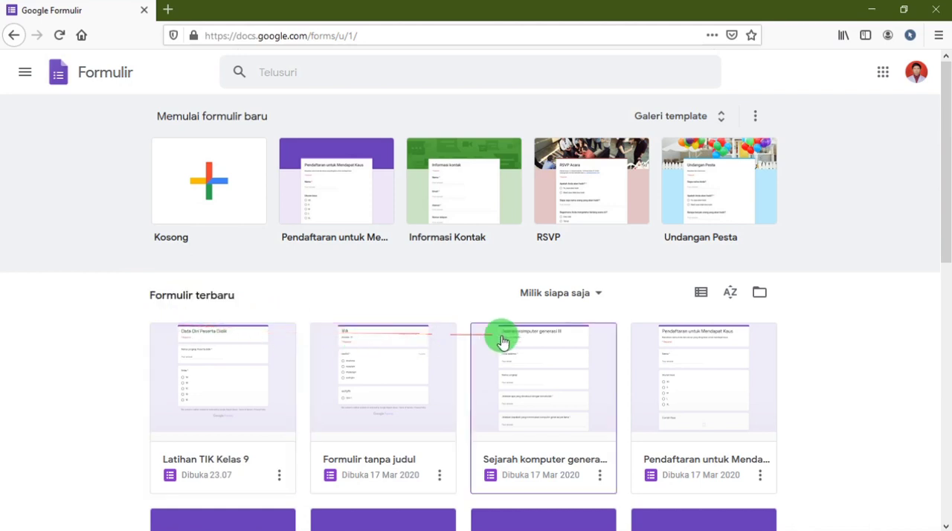
scroll(846, 372, "down", 4)
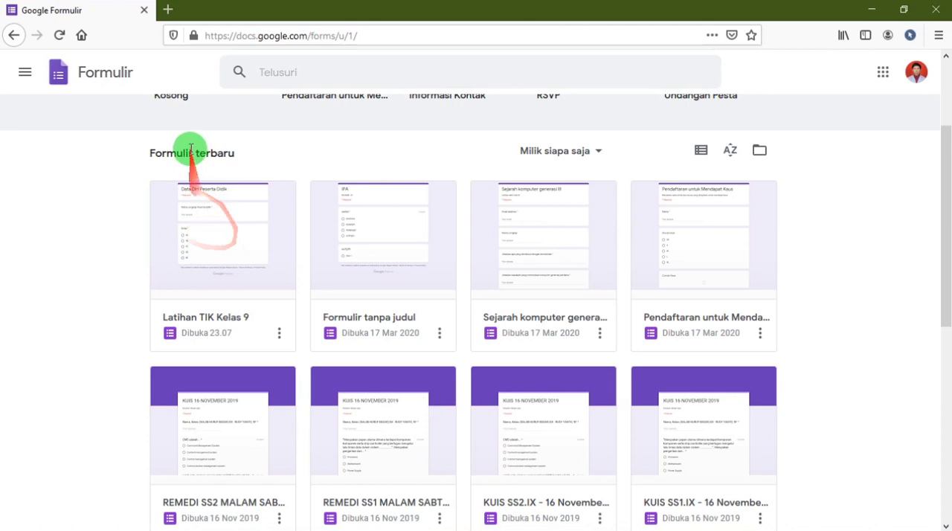
left_click_drag(151, 155, 230, 152)
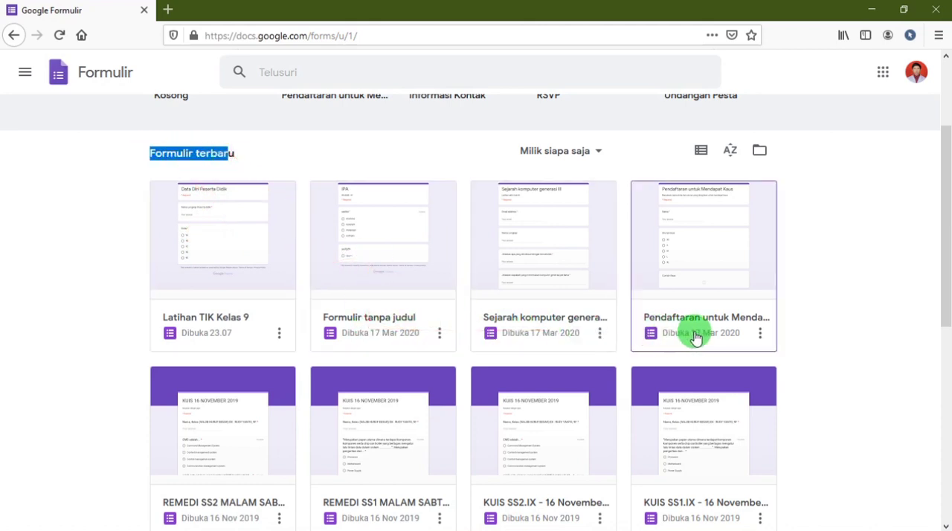
scroll(692, 334, "down", 2)
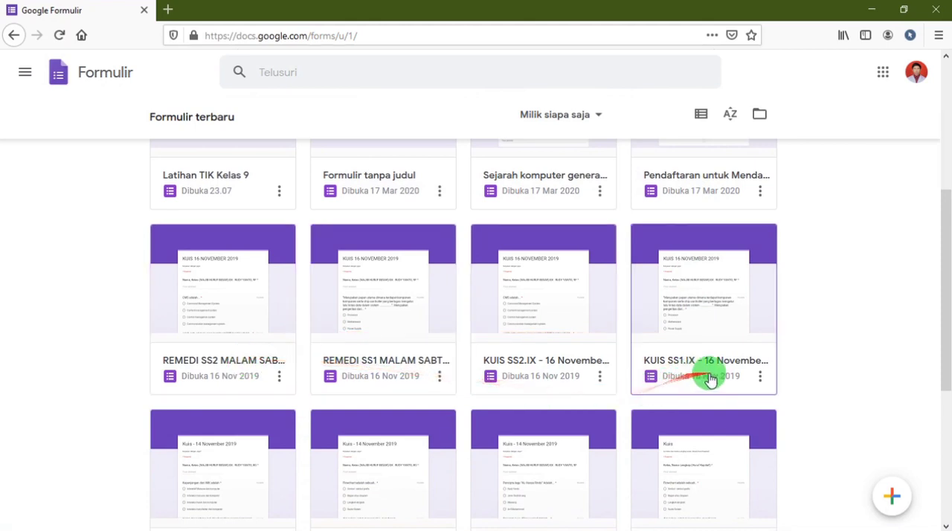
Browse the rest of the recent forms and look over the blank option for starting a new form.
scroll(655, 380, "down", 2)
scroll(343, 383, "down", 2)
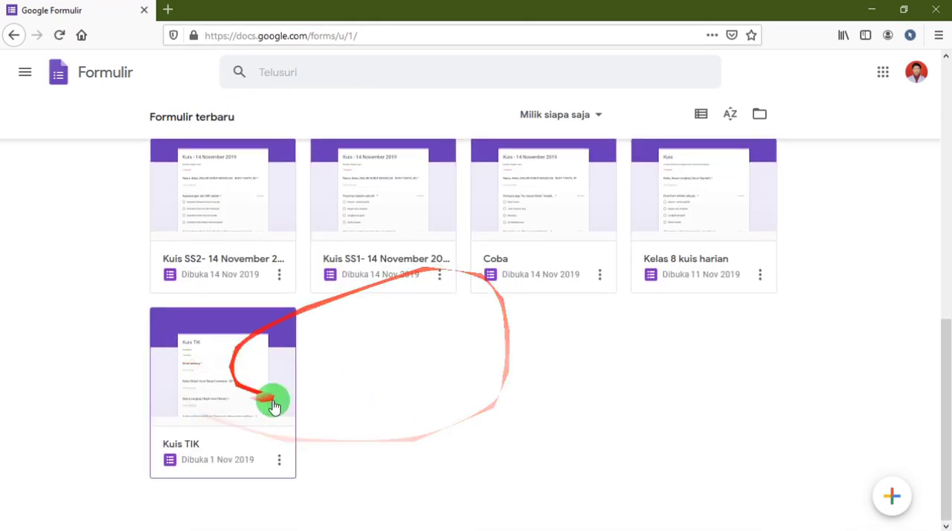
scroll(335, 387, "up", 3)
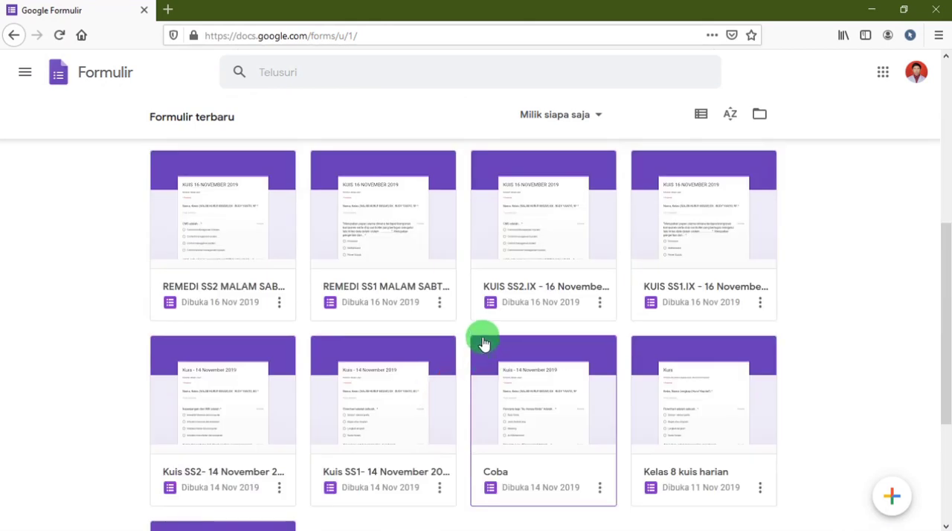
scroll(484, 330, "up", 5)
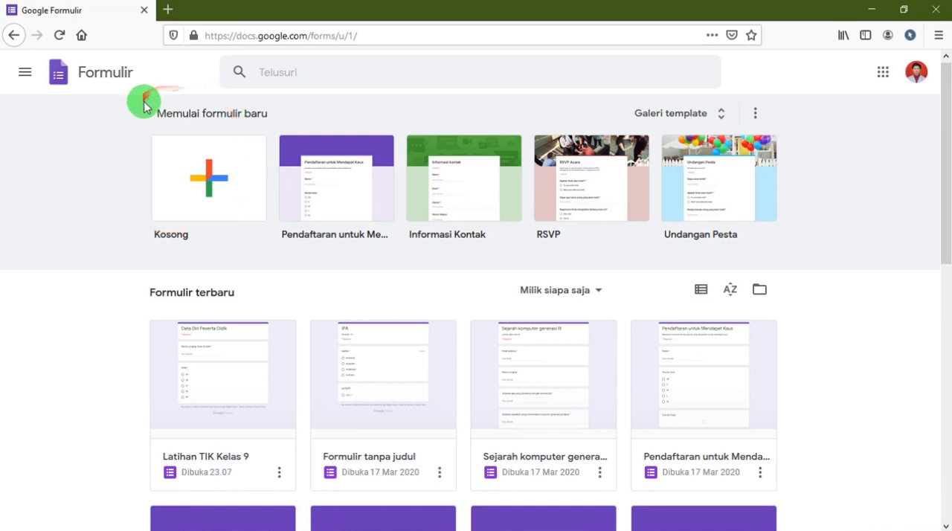
left_click_drag(159, 113, 273, 121)
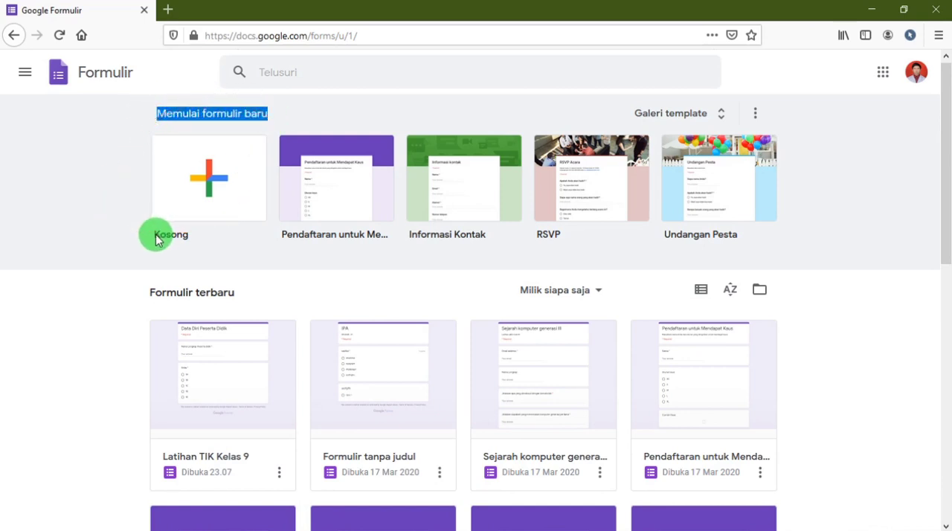
left_click_drag(150, 232, 187, 232)
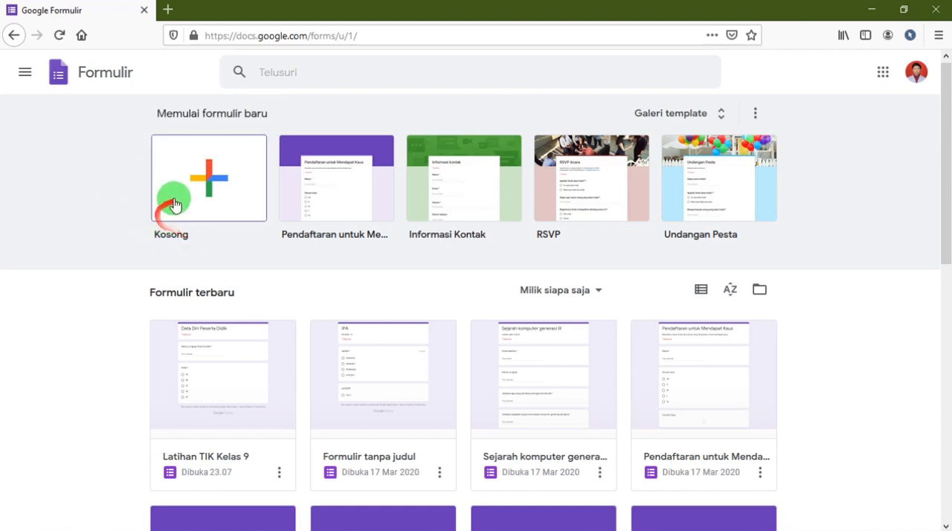
Create a blank form, examine its title and description fields, and return to the Formulir home page.
left_click(211, 194)
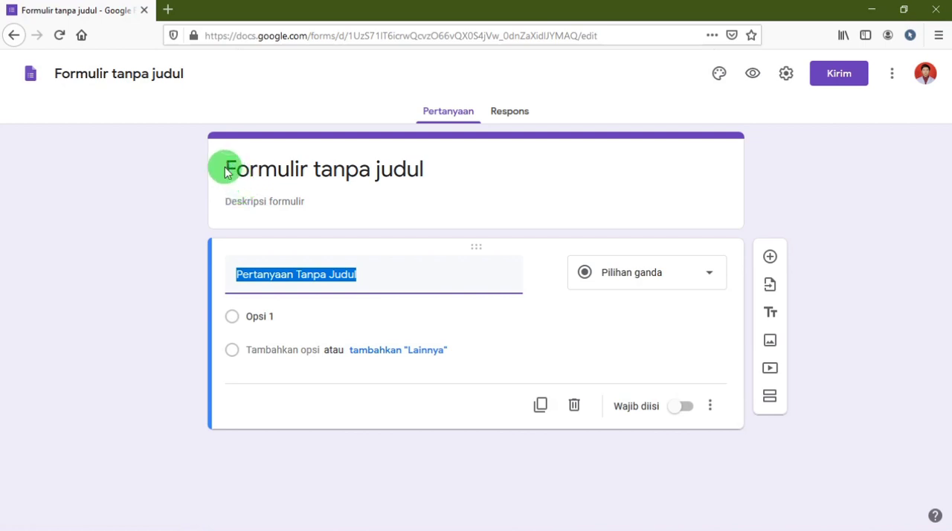
left_click(227, 170)
left_click(312, 203)
left_click_drag(430, 169, 311, 159)
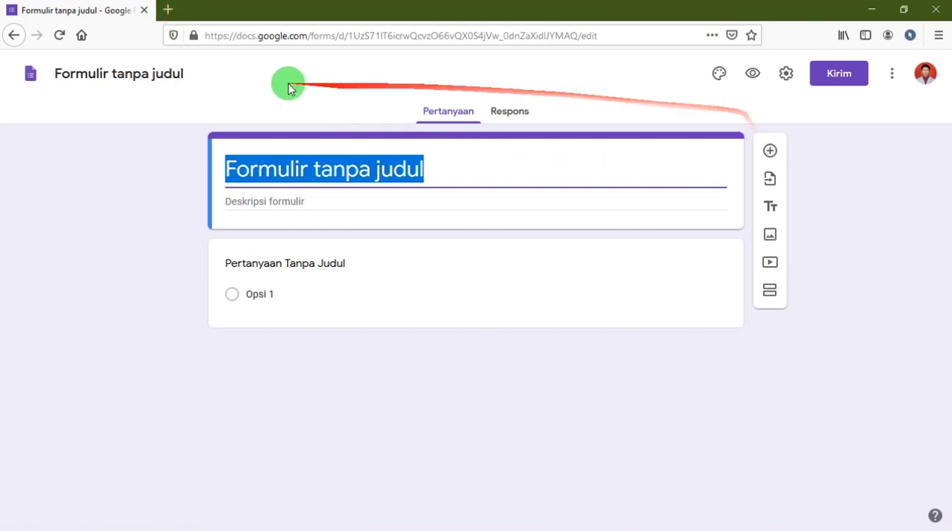
left_click(33, 80)
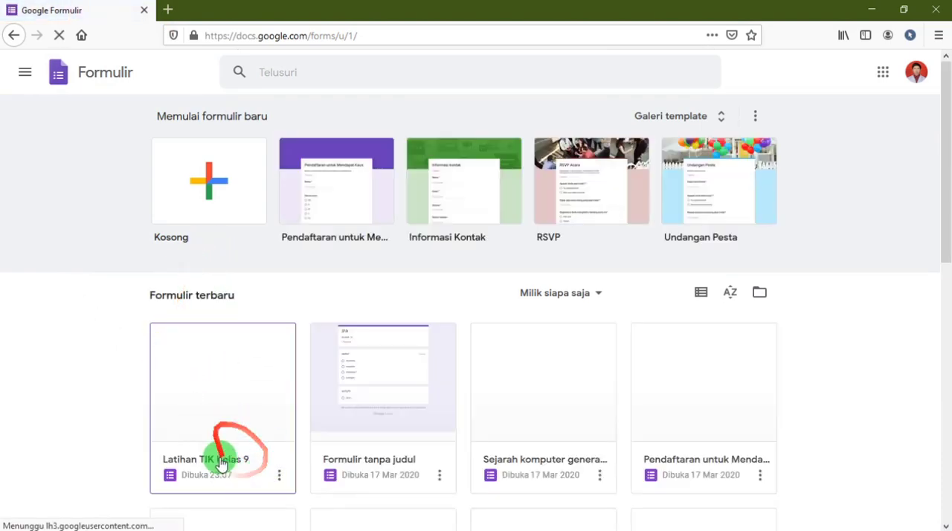
Open the form Latihan TIK Kelas 9, preview it, and close the preview after checking its address.
left_click(210, 418)
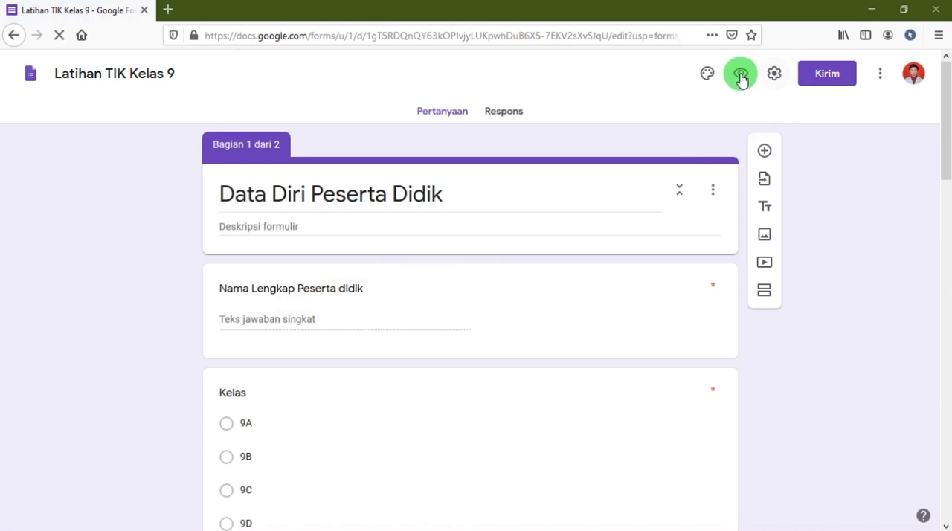
left_click(741, 77)
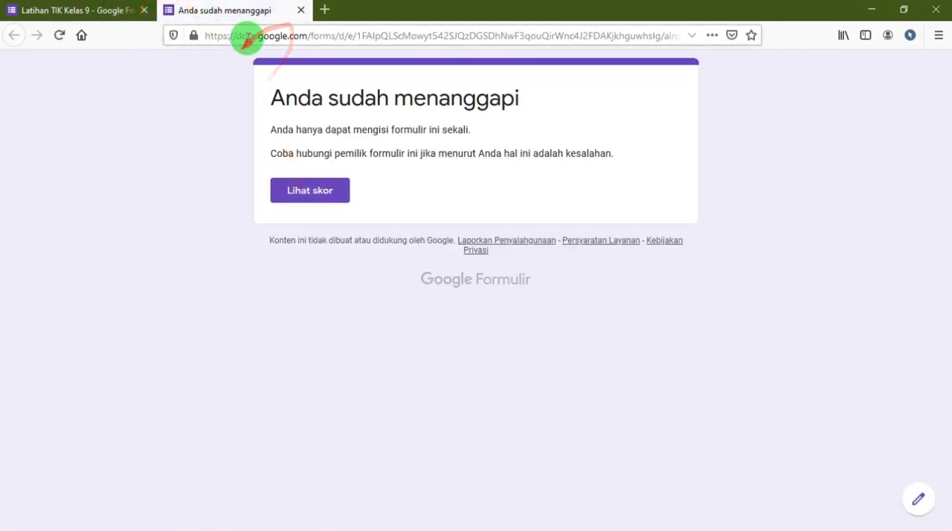
left_click(245, 36)
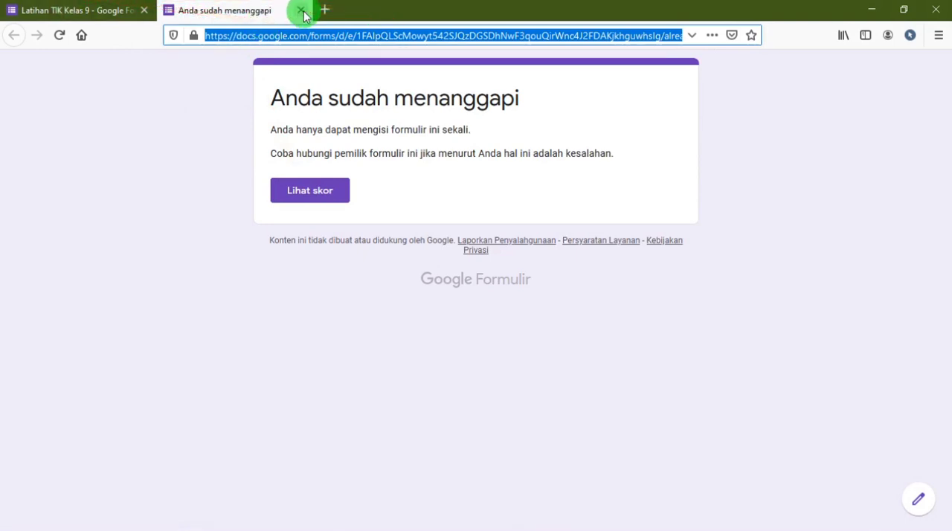
left_click(301, 10)
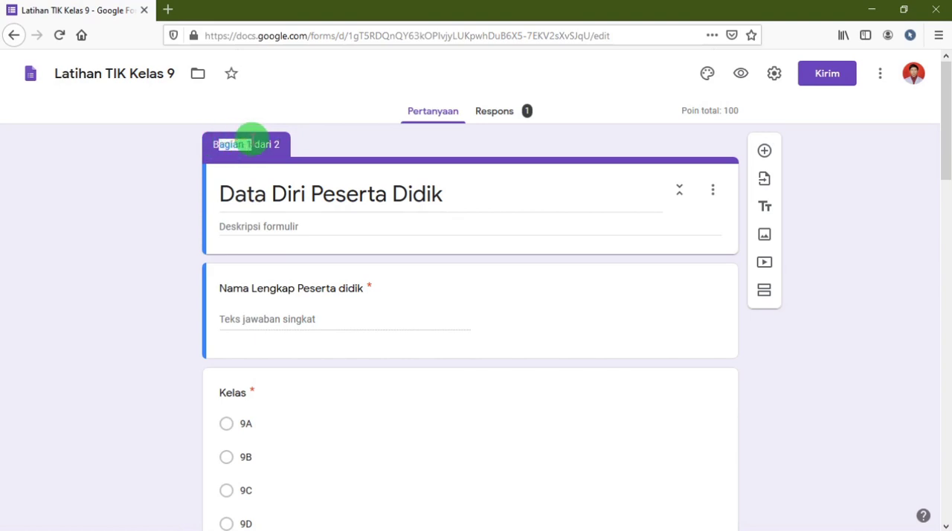
Examine both sections of Latihan TIK Kelas 9, from the student data fields to the quiz questions.
left_click(217, 196)
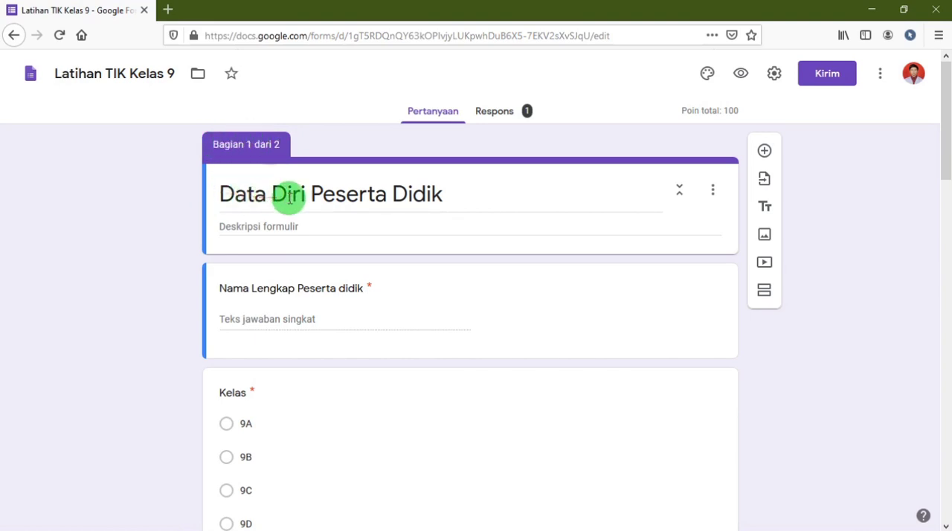
left_click_drag(450, 195, 272, 180)
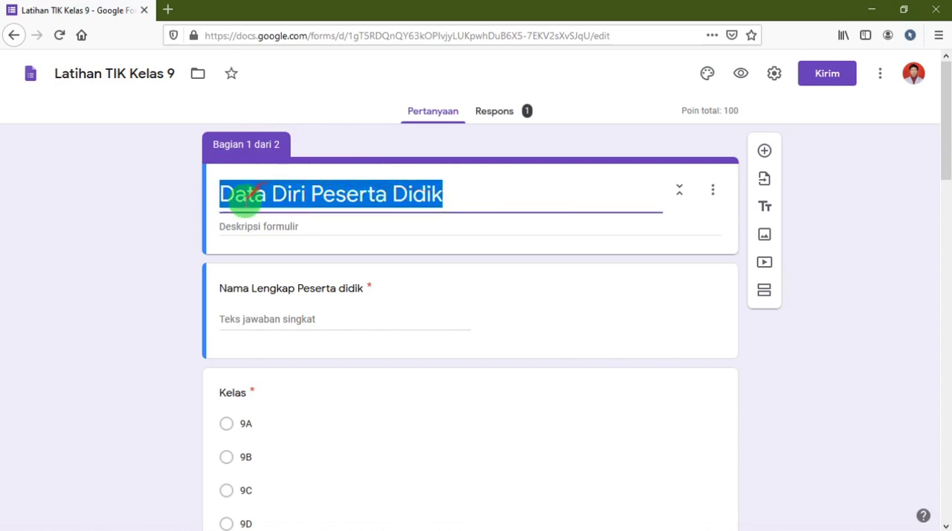
scroll(398, 248, "down", 2)
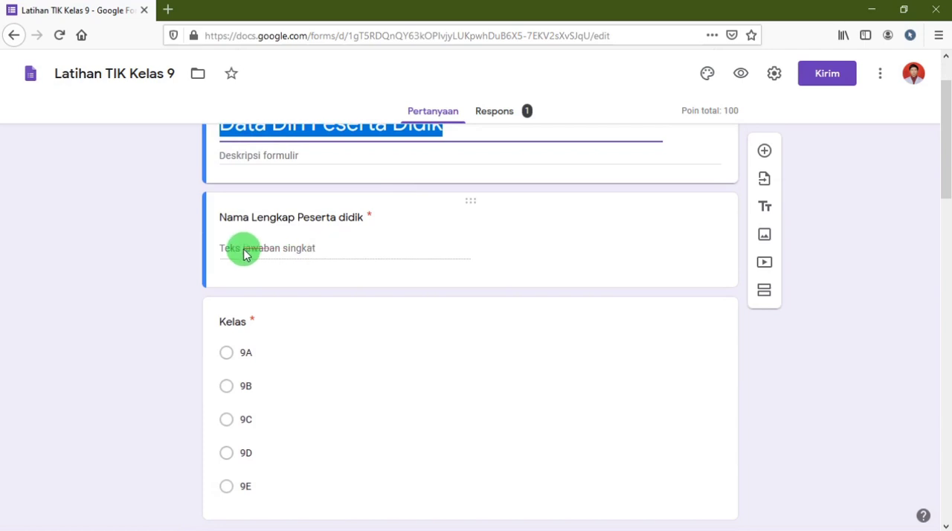
scroll(249, 267, "down", 3)
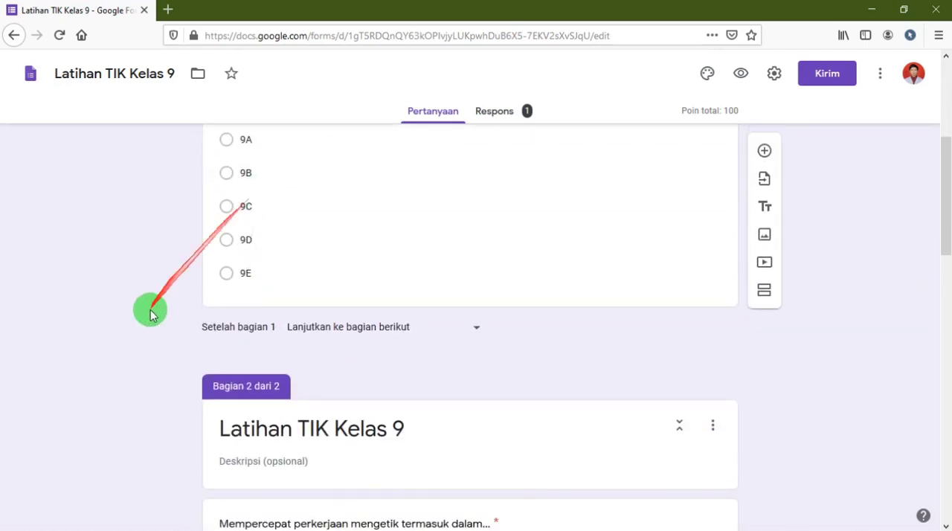
scroll(230, 375, "down", 2)
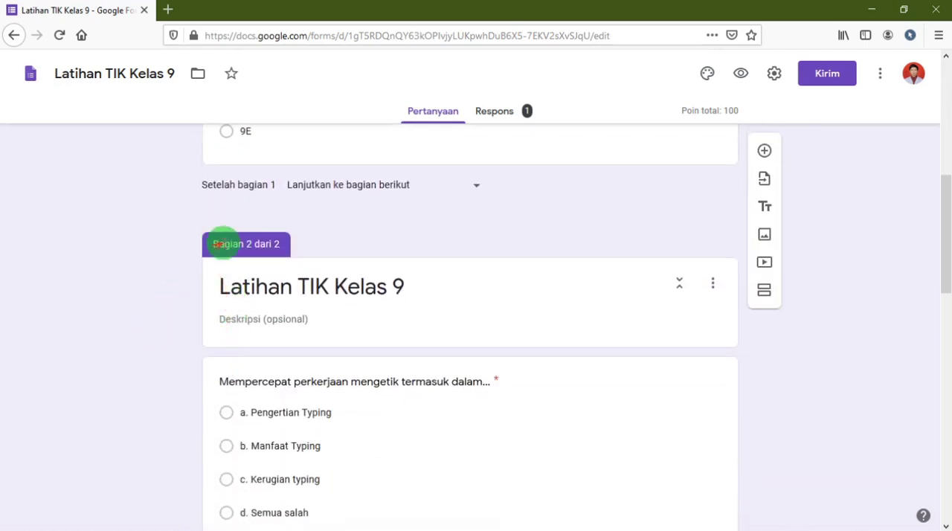
left_click(220, 283)
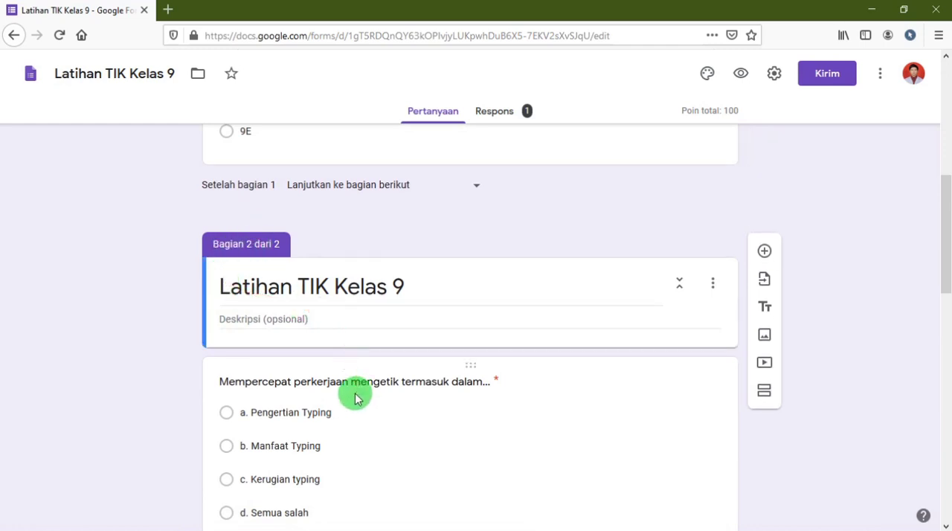
scroll(355, 398, "down", 10)
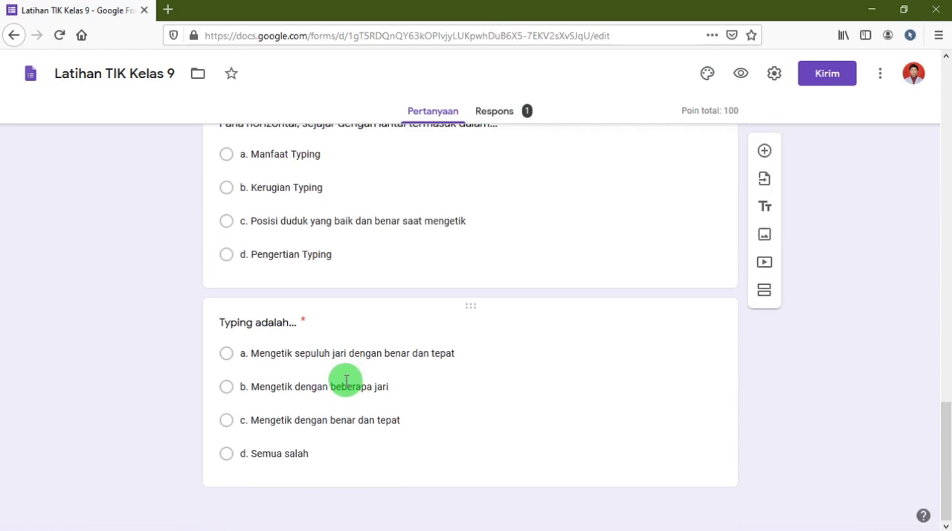
scroll(346, 381, "up", 12)
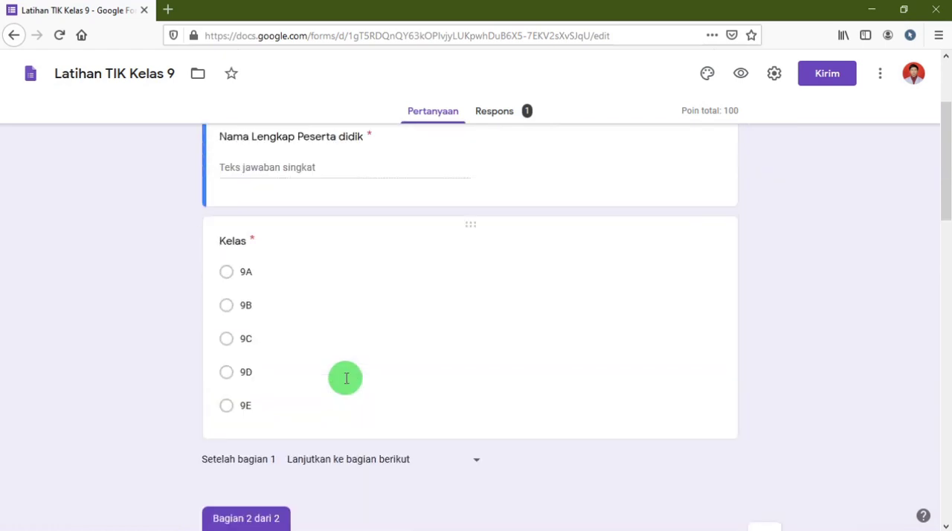
scroll(346, 381, "up", 3)
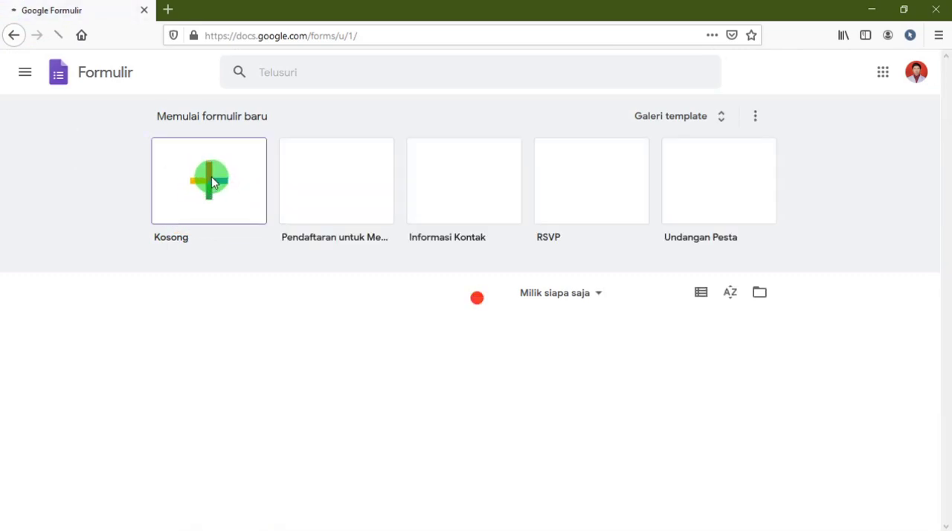
Create a new blank form from the Formulir home page and check its title, description and first question.
left_click(206, 201)
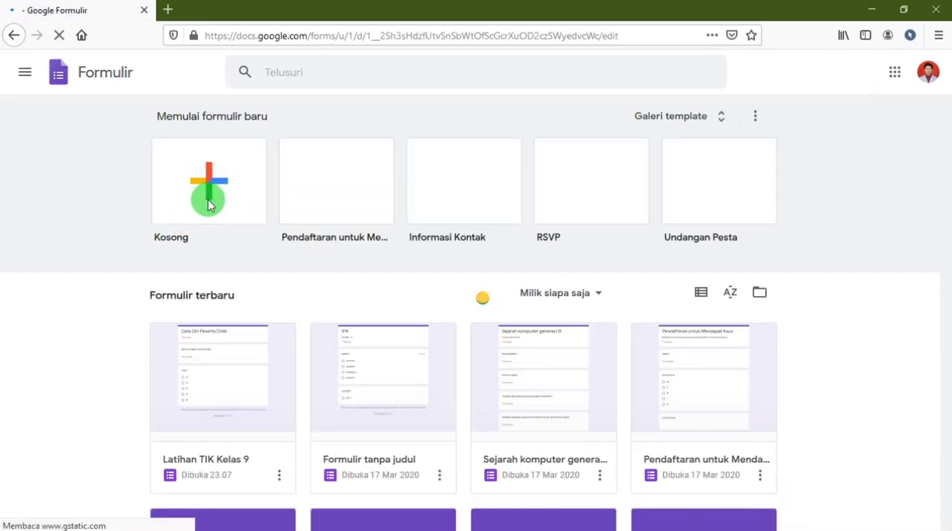
left_click(276, 166)
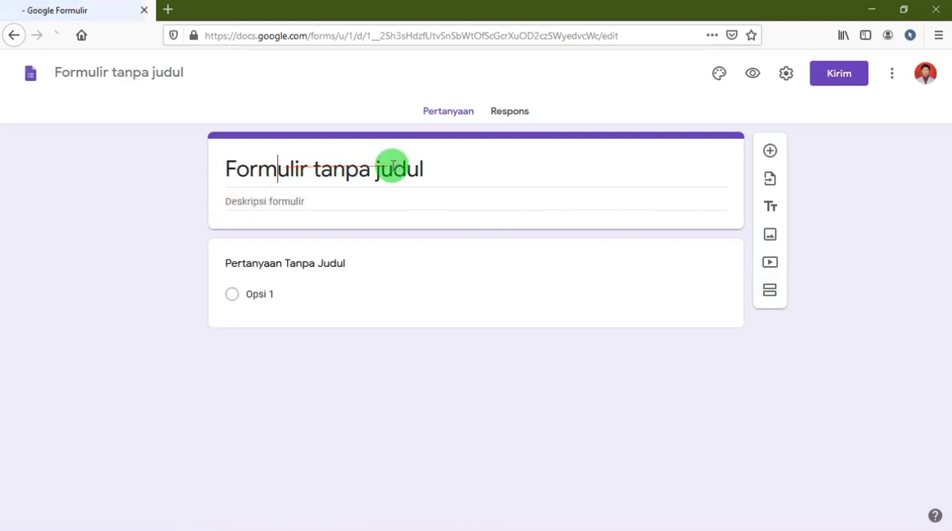
left_click_drag(434, 174, 255, 150)
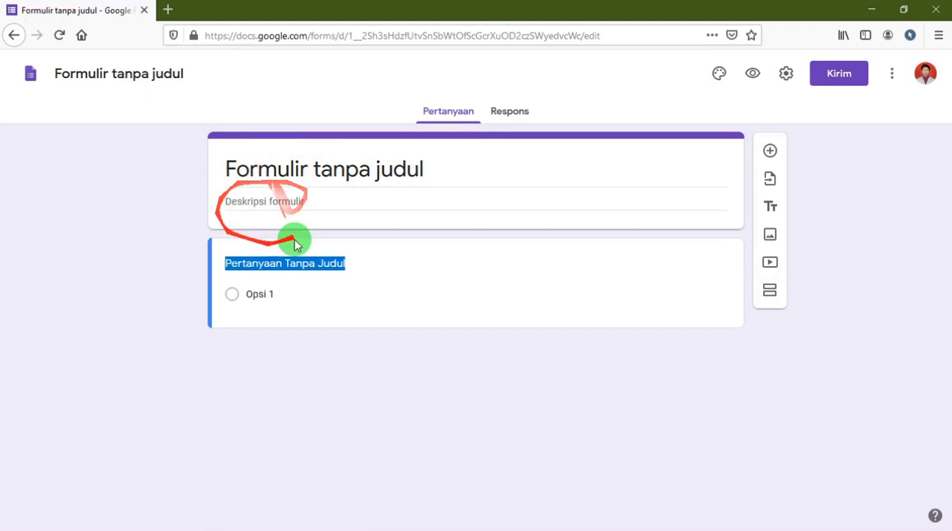
left_click(125, 169)
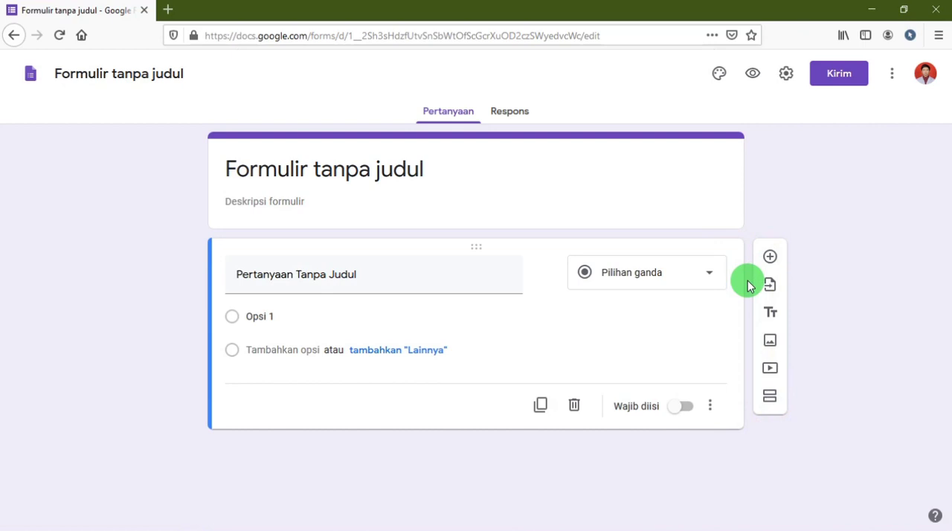
Add a second section after the untitled first question and look over both sections.
left_click(770, 402)
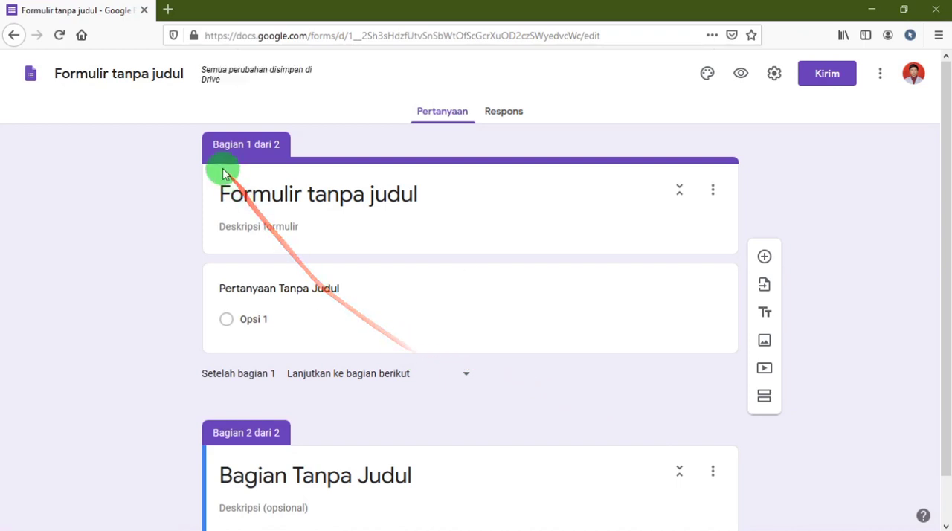
left_click_drag(223, 140, 294, 431)
scroll(399, 419, "down", 2)
scroll(400, 418, "up", 1)
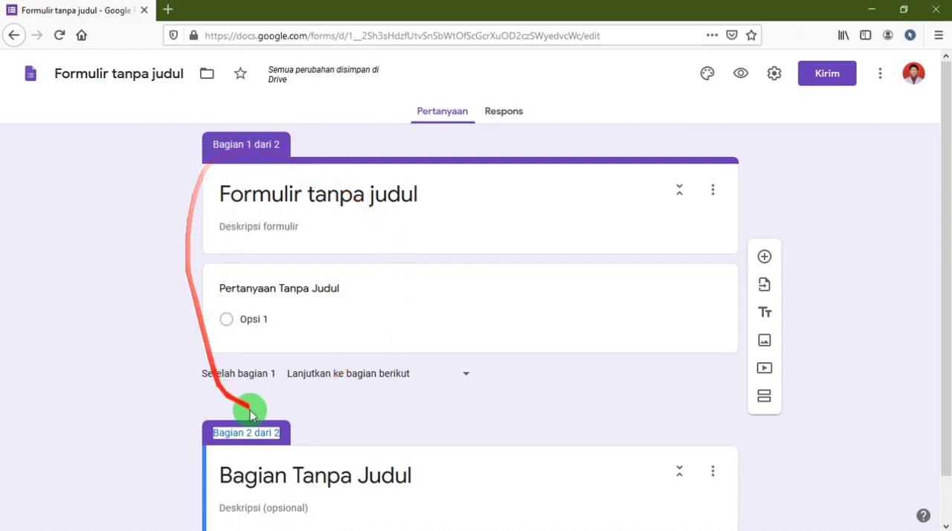
Open the form settings, look at the Kuis settings, and return to the Umum settings.
left_click(778, 84)
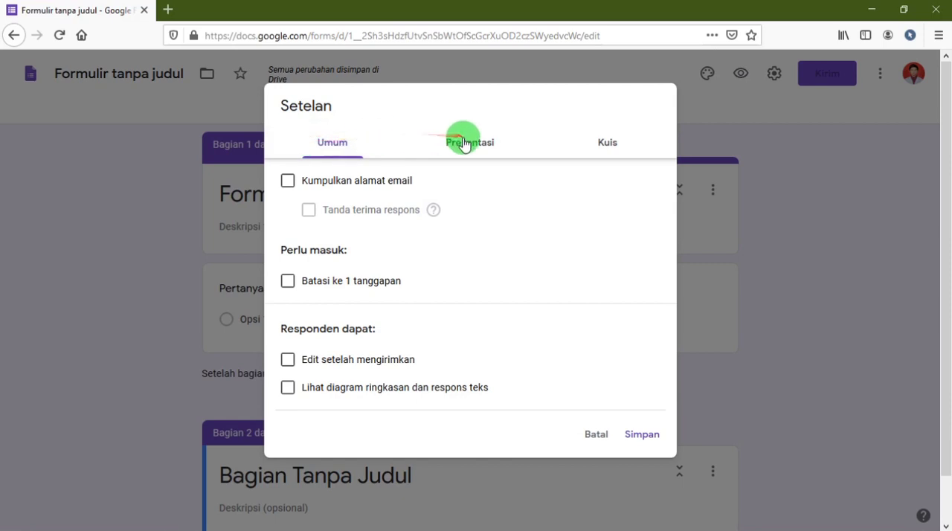
left_click(569, 151)
left_click(325, 144)
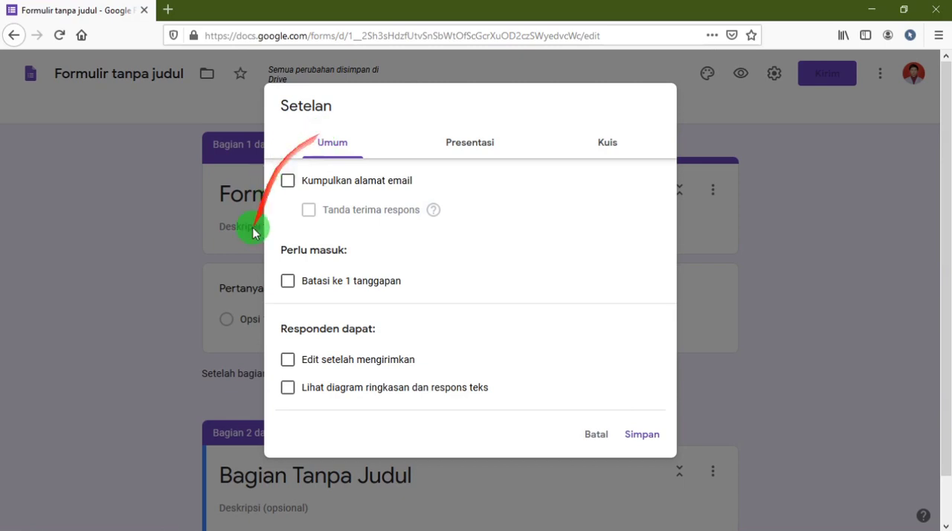
Examine the Perlu masuk requirement and enable Batasi ke 1 tanggapan in the form's general settings.
left_click(288, 281)
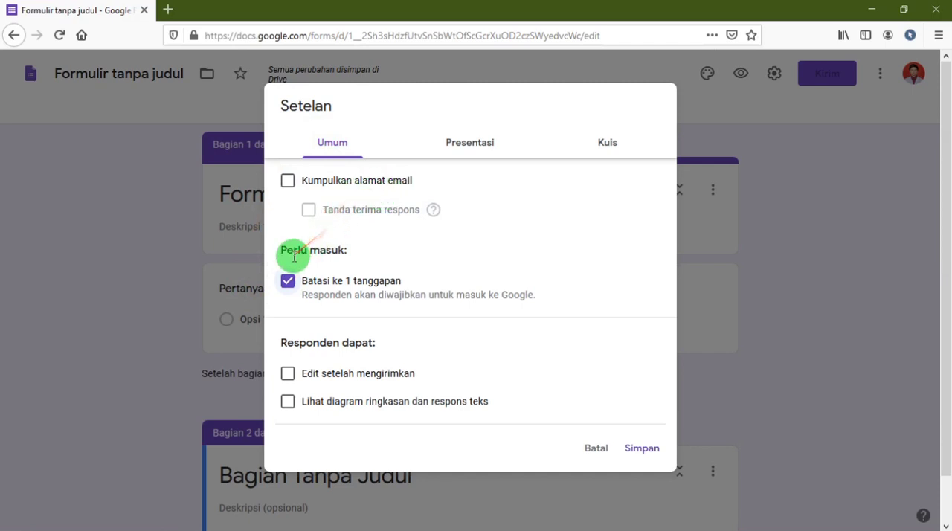
left_click_drag(282, 255, 343, 252)
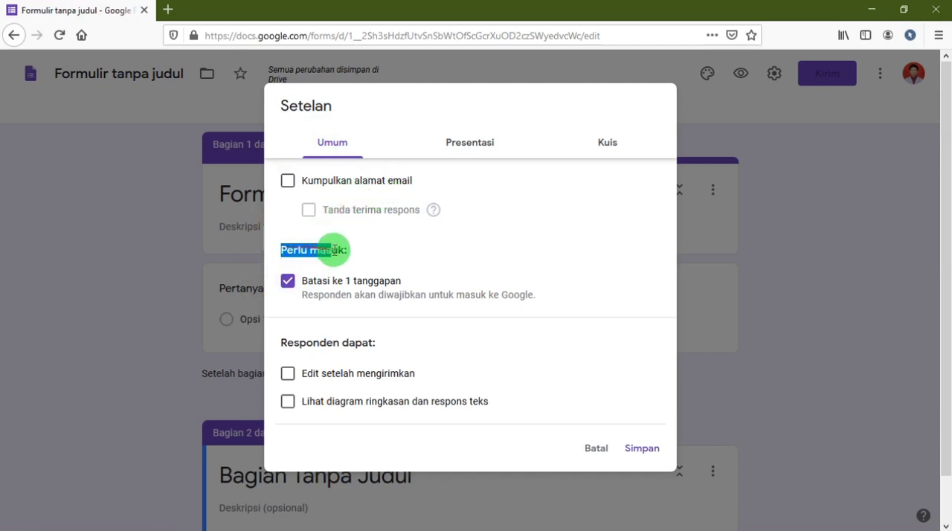
left_click_drag(304, 281, 374, 281)
left_click(286, 287)
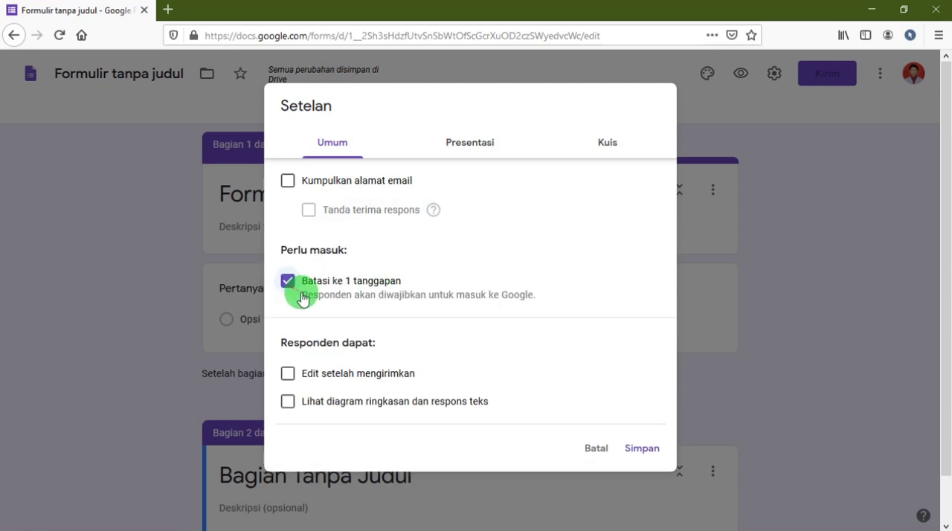
left_click(383, 301)
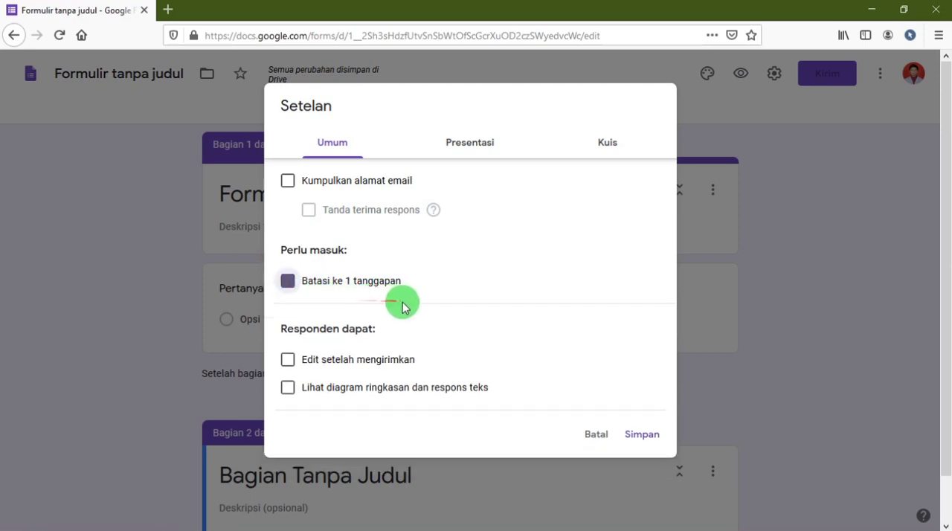
left_click(287, 281)
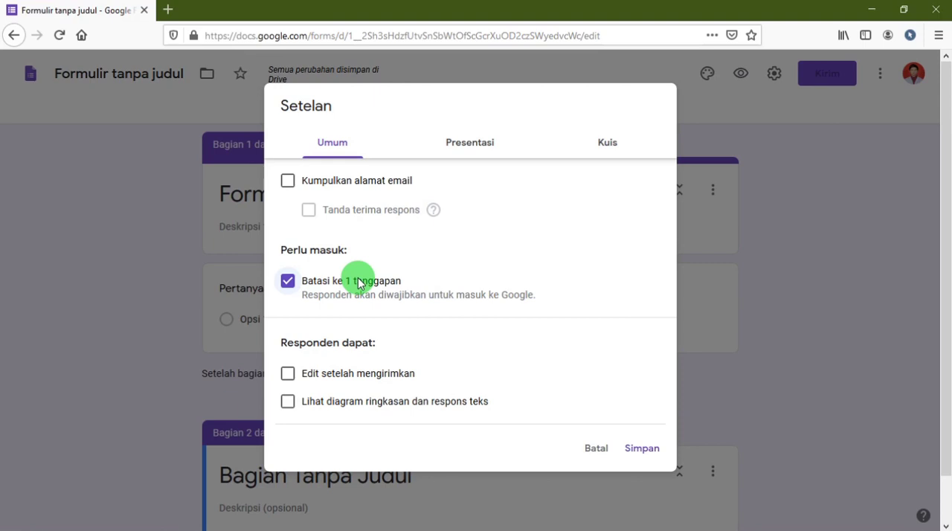
left_click_drag(383, 158, 472, 219)
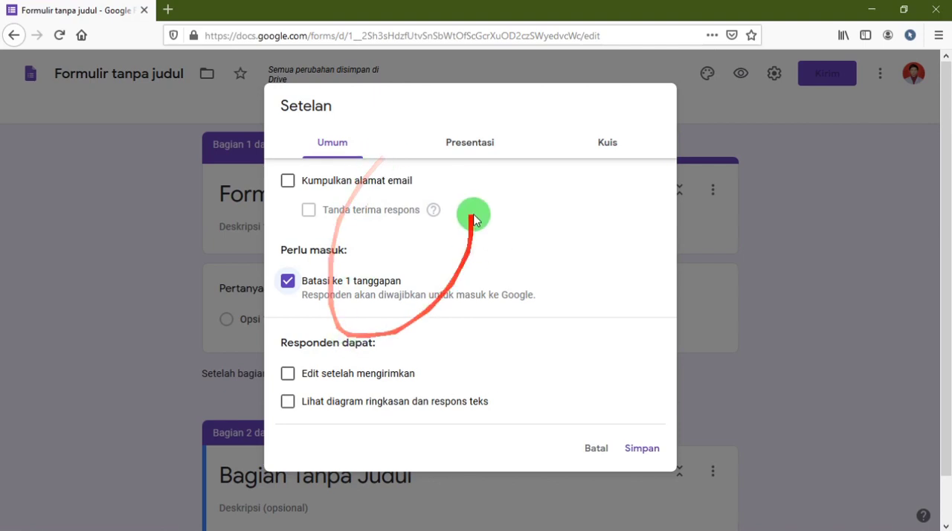
Enable Acak urutan pertanyaan in the form's presentation settings.
left_click(465, 147)
mouse_move(464, 147)
left_mouse_down()
mouse_move(429, 152)
mouse_move(389, 183)
left_mouse_up()
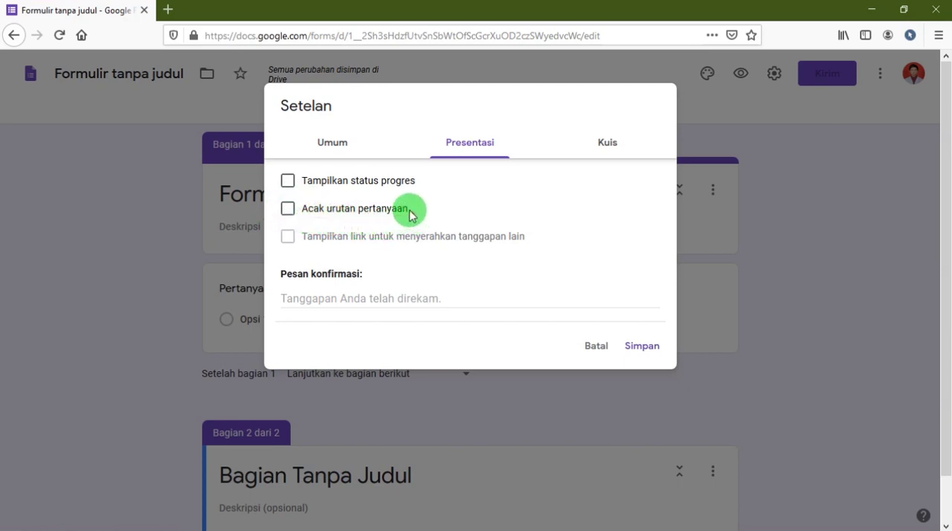
left_click(288, 209)
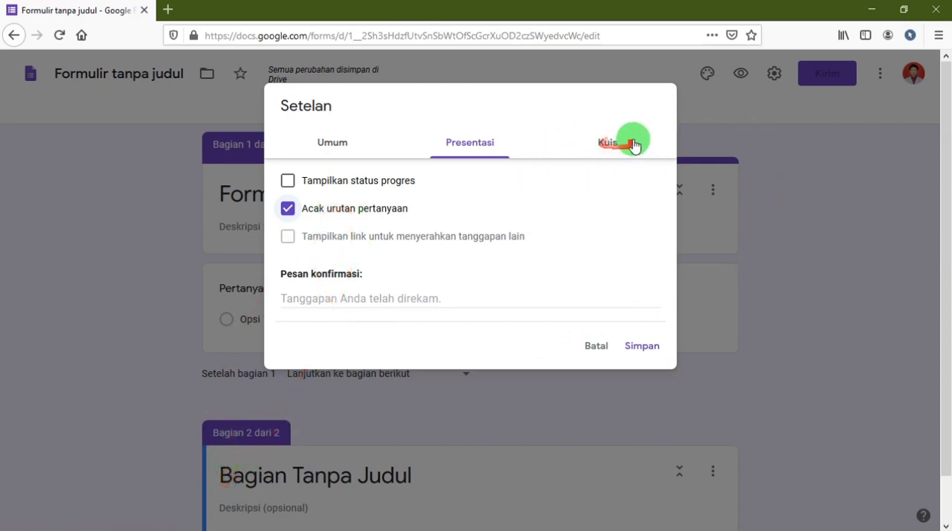
Turn the form into a quiz by enabling Jadikan ini sebagai kuis in the quiz settings.
left_click(604, 147)
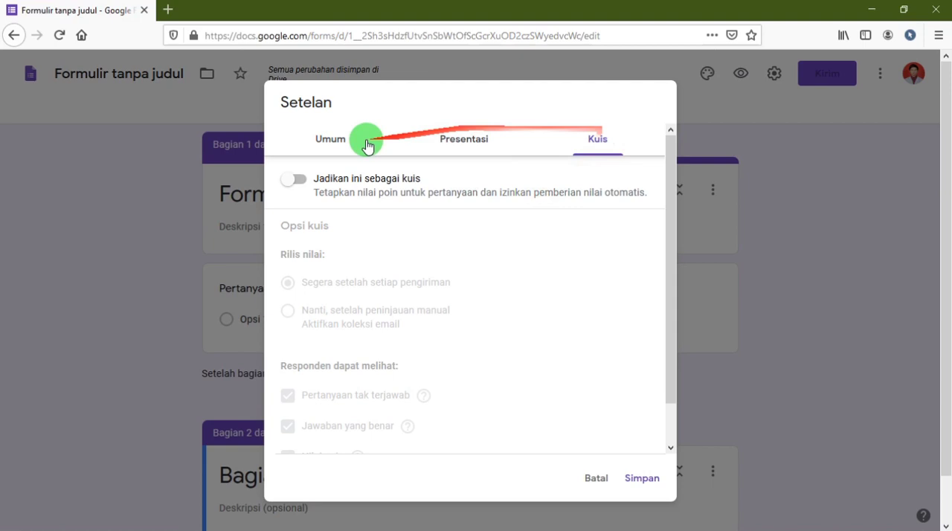
left_click(299, 181)
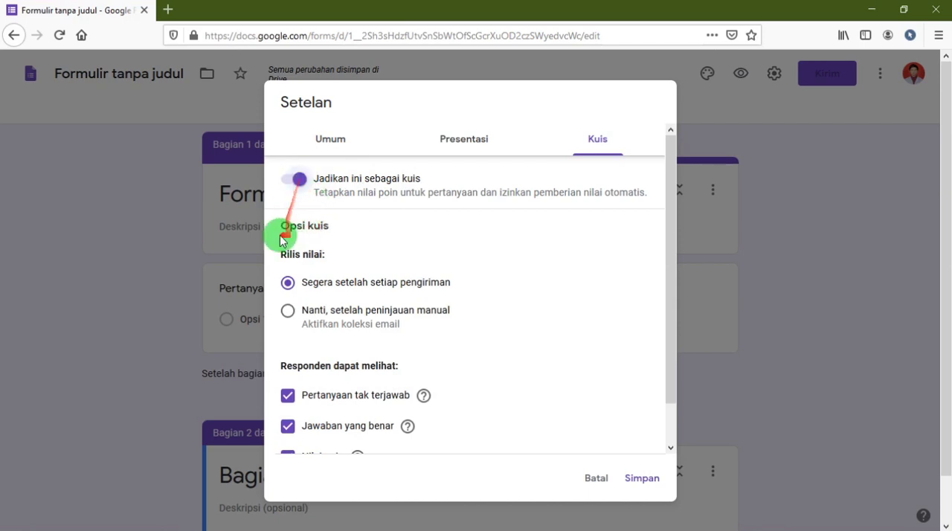
left_click_drag(286, 227, 414, 334)
left_click(436, 283)
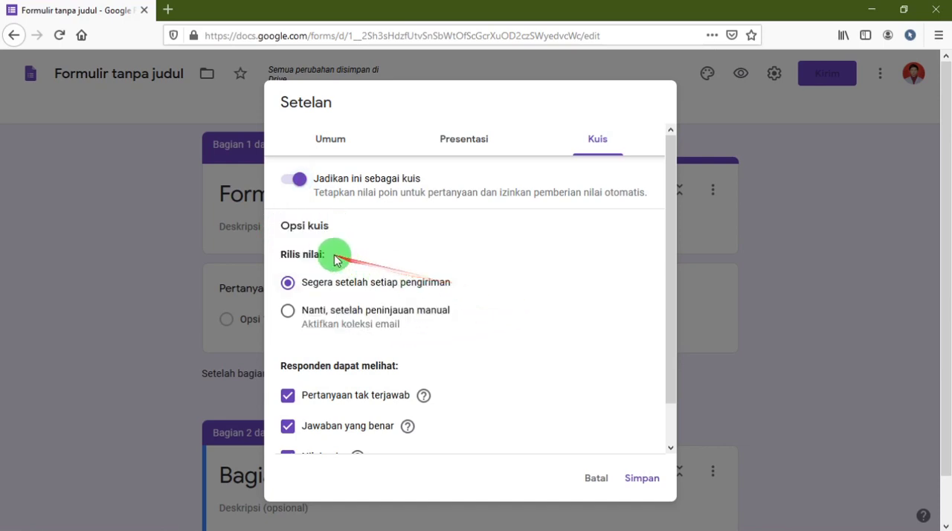
Try releasing grades with Nanti, setelah peninjauan manual, and switch back to Segera setelah setiap pengiriman.
left_click_drag(333, 253, 260, 251)
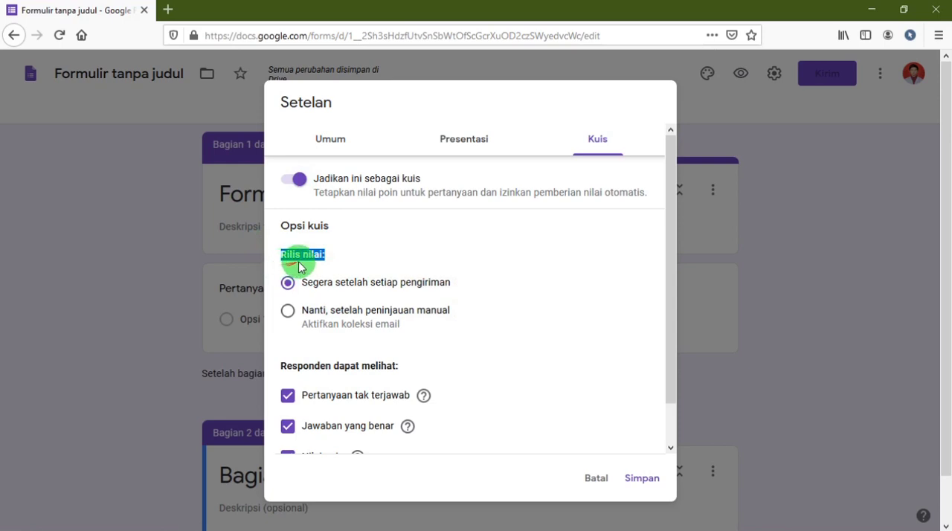
left_click_drag(302, 283, 450, 285)
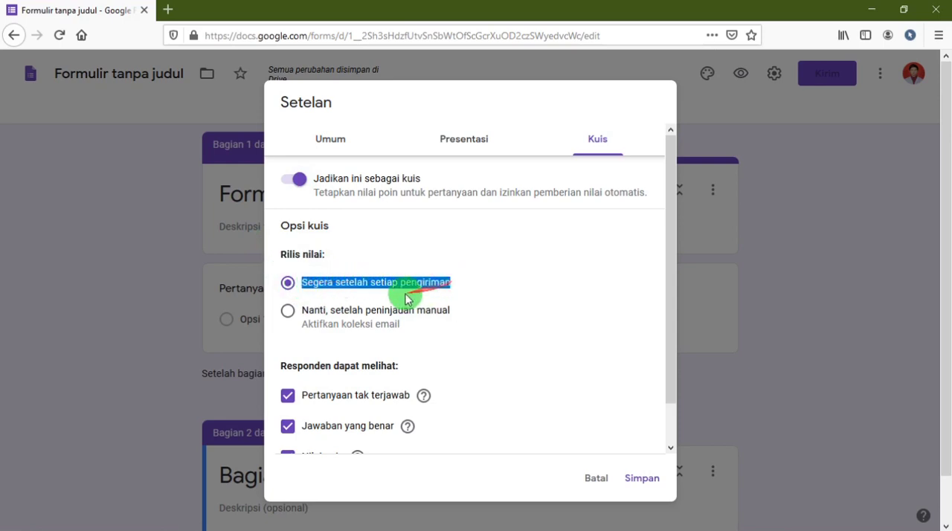
left_click_drag(301, 312, 439, 337)
left_click(313, 293)
left_click(315, 313)
left_click(297, 286)
left_click(297, 311)
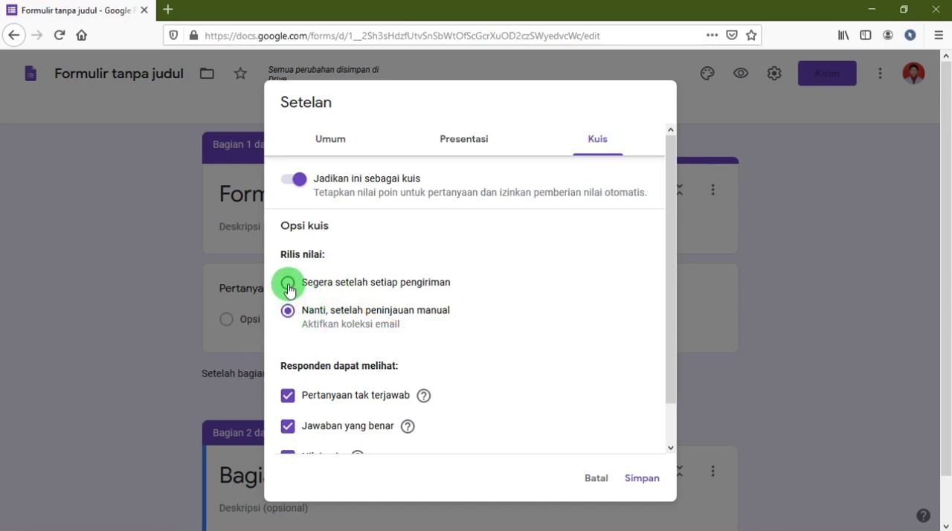
left_click(289, 286)
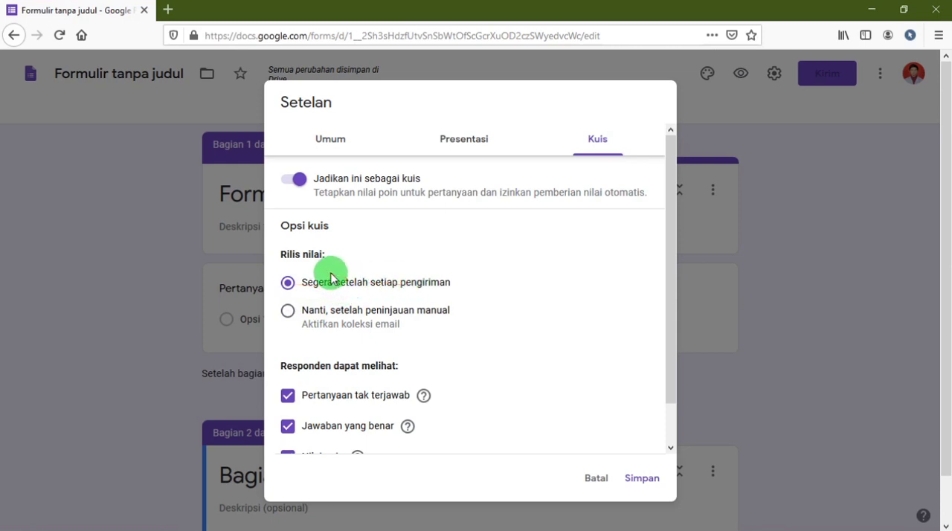
left_click(300, 285)
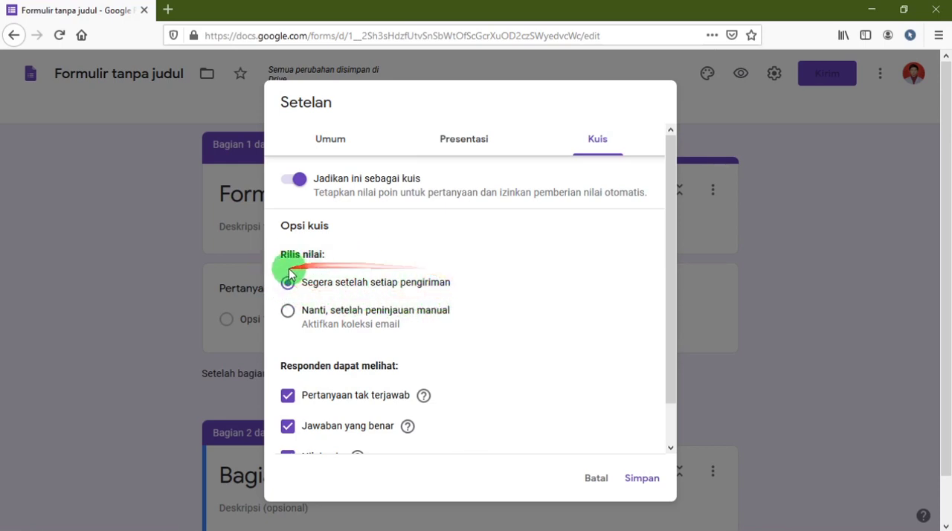
Let respondents see Pertanyaan tak terjawab, Jawaban yang benar and Nilai poin, and save the form settings.
scroll(447, 325, "down", 1)
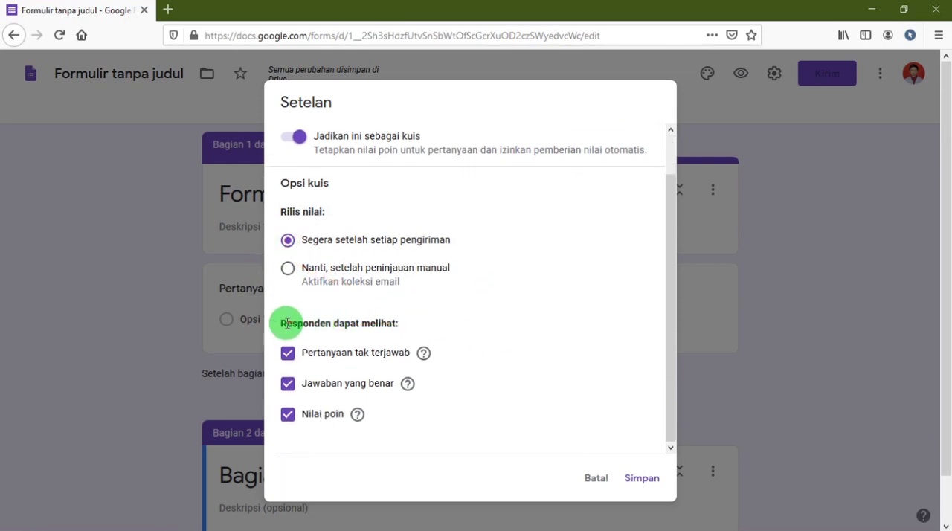
left_click_drag(281, 324, 402, 326)
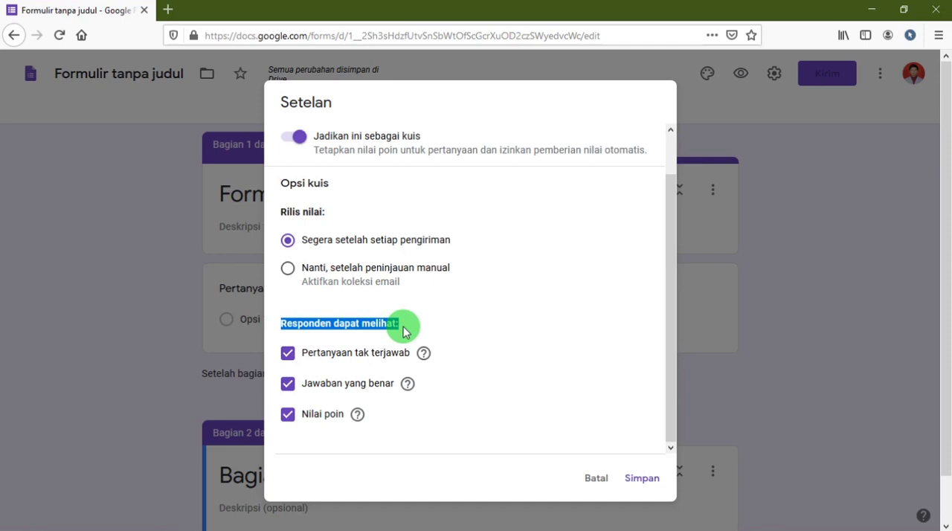
left_click_drag(307, 354, 410, 354)
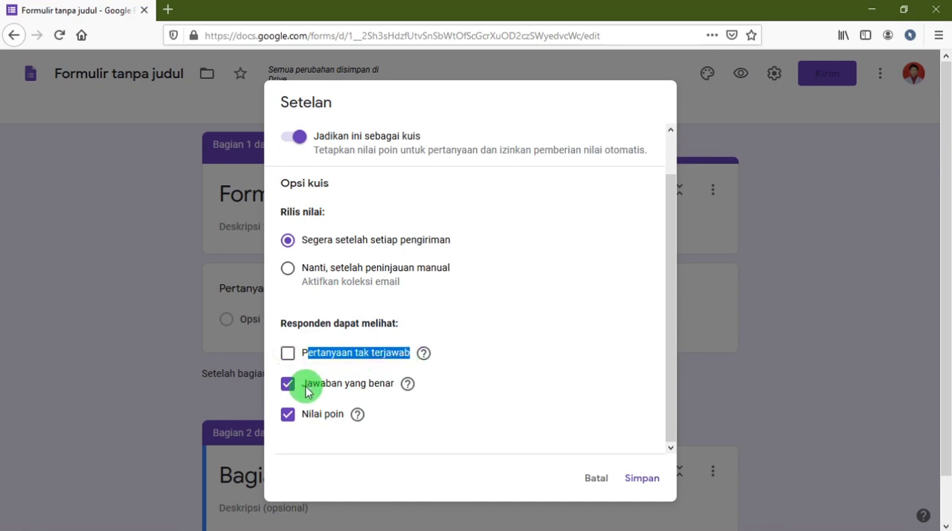
left_click_drag(307, 392, 402, 396)
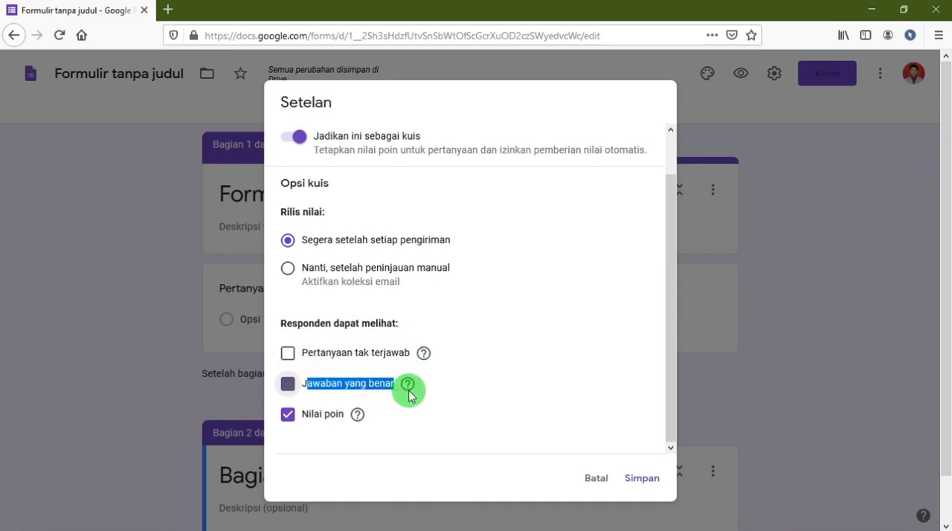
left_click_drag(304, 416, 348, 415)
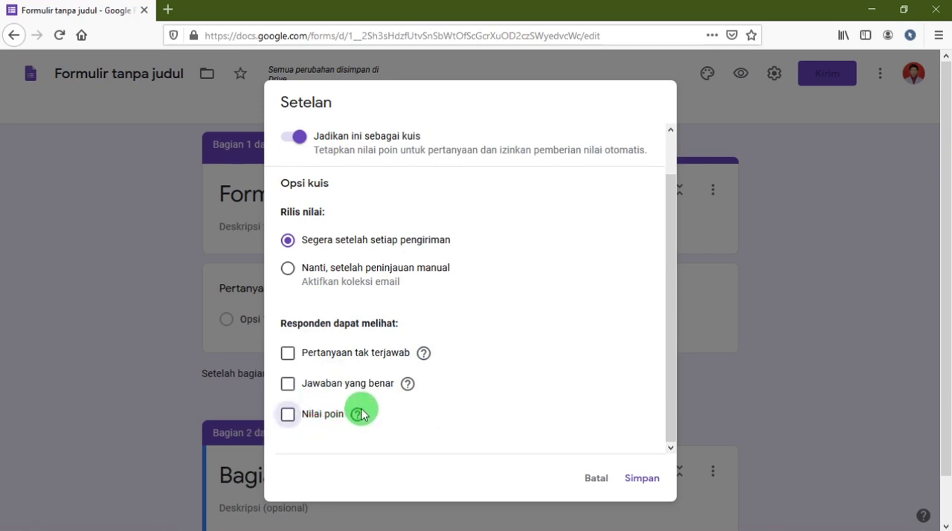
left_click(288, 354)
left_click(289, 385)
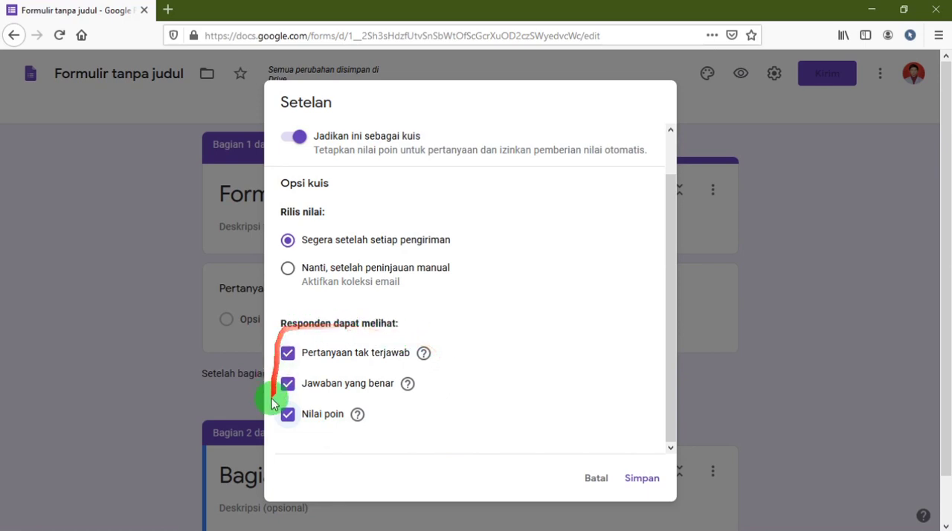
left_click(642, 482)
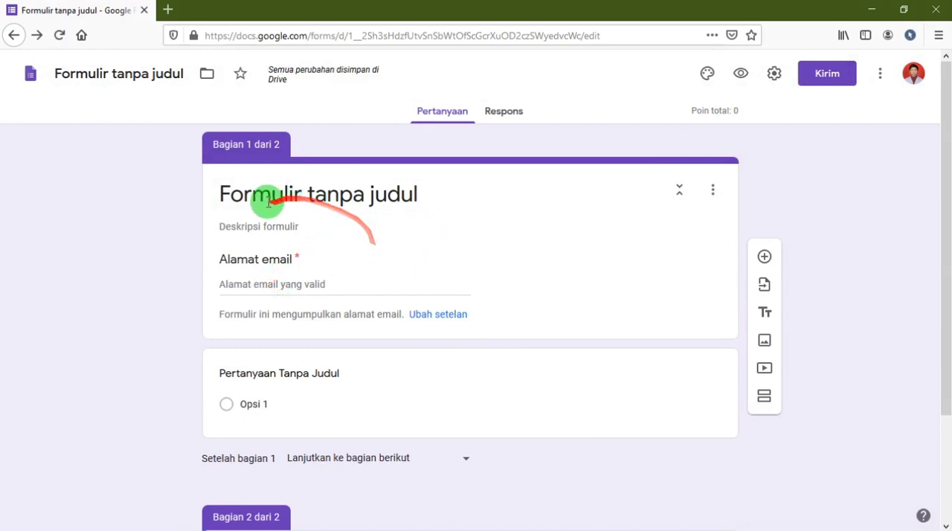
Switch to the Notepad notes to check the planned student-data fields, and return to the form in the browser.
left_click(221, 191)
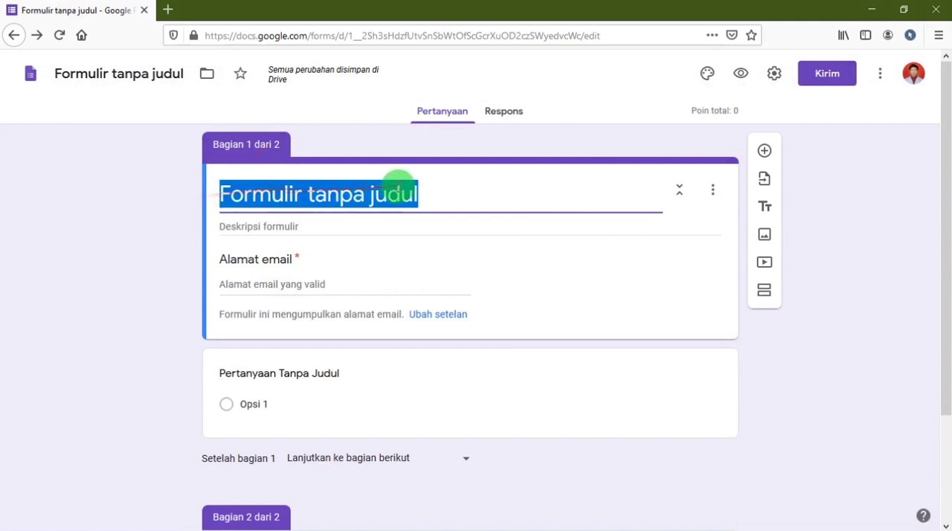
left_click(428, 196)
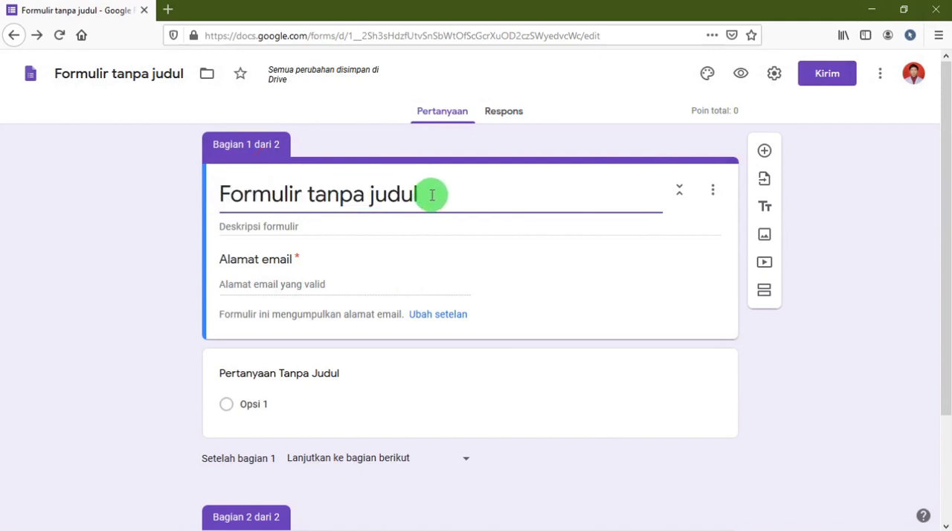
left_click(220, 522)
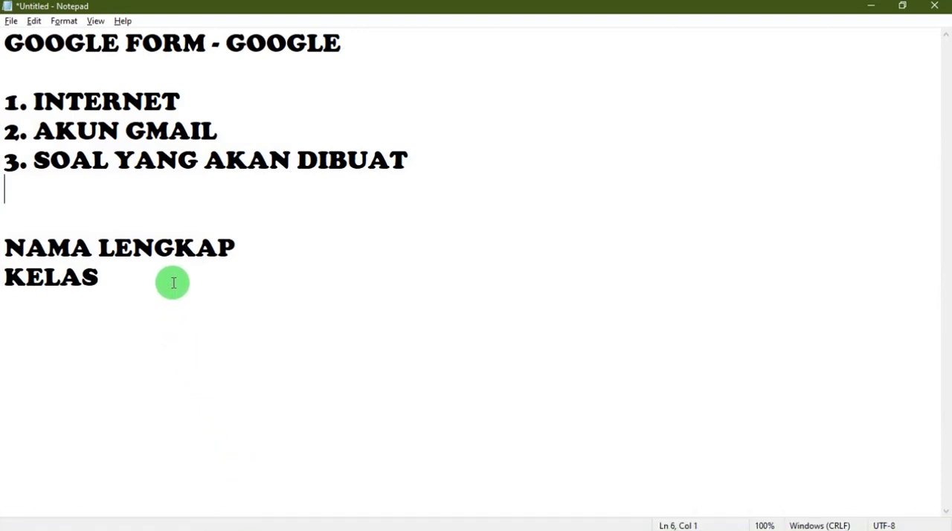
left_click_drag(231, 250, 43, 231)
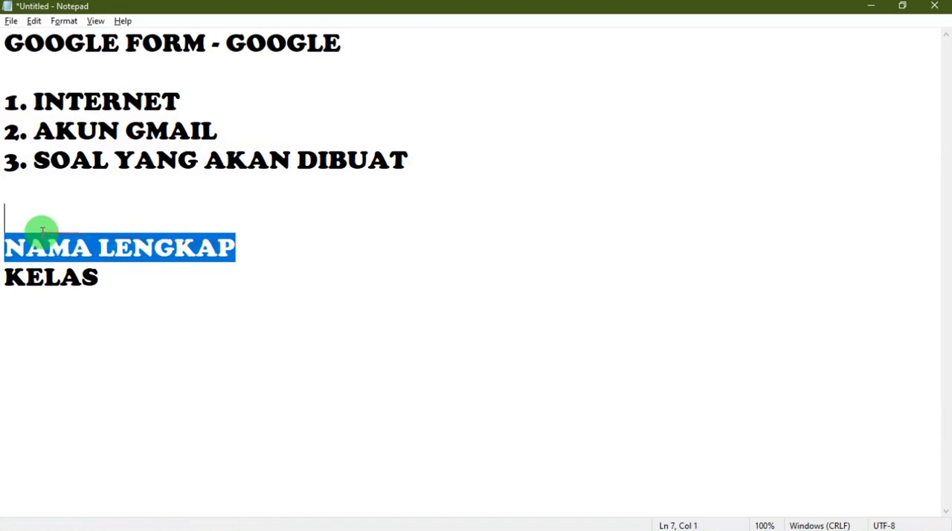
left_click_drag(103, 276, 5, 275)
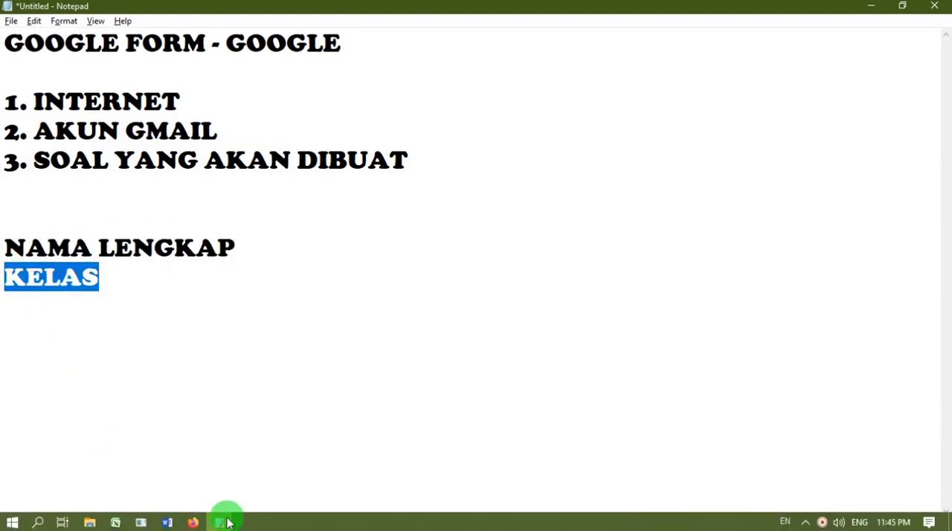
left_click(196, 523)
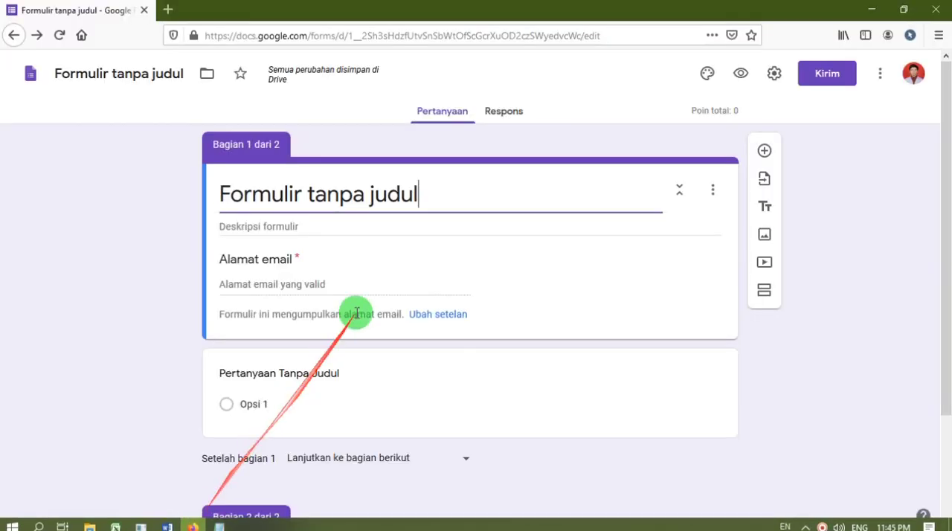
Replace the form title in the first section with "Data Diri Peserta didik".
left_click_drag(449, 198, 212, 168)
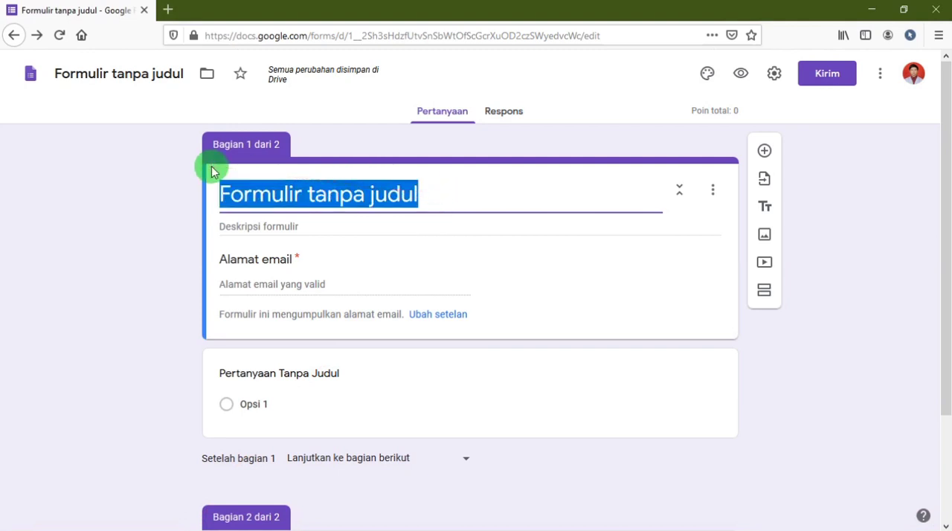
type("D")
type("ata diei")
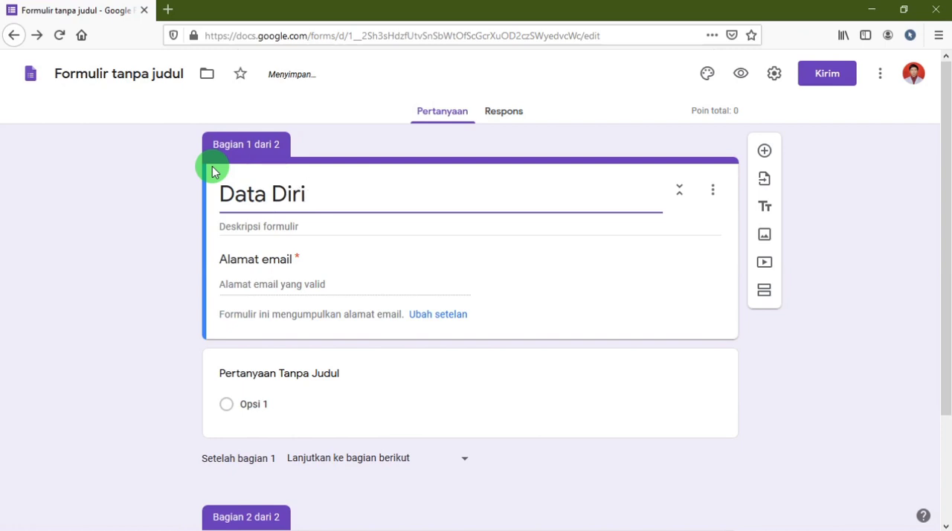
type("Peserta didik")
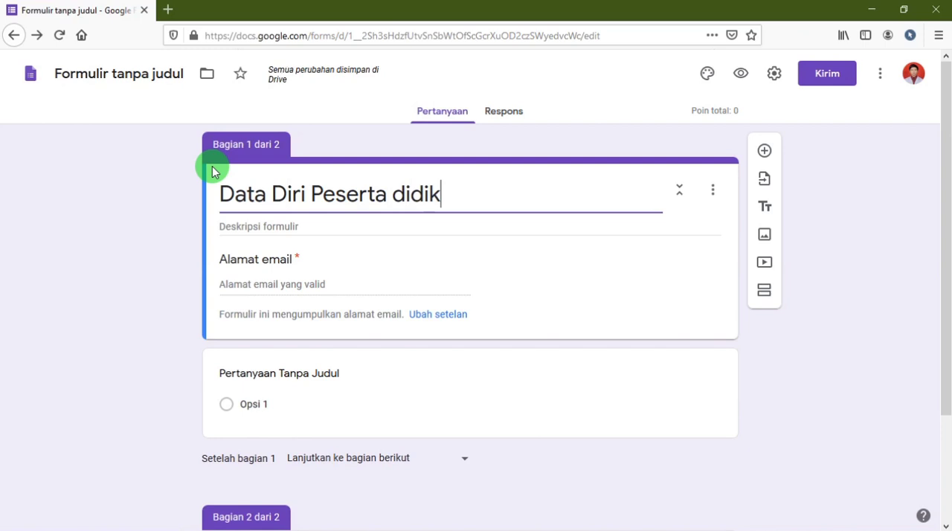
Remove the required email address field by disabling Kumpulkan alamat email in the general settings and saving them.
left_click(294, 281)
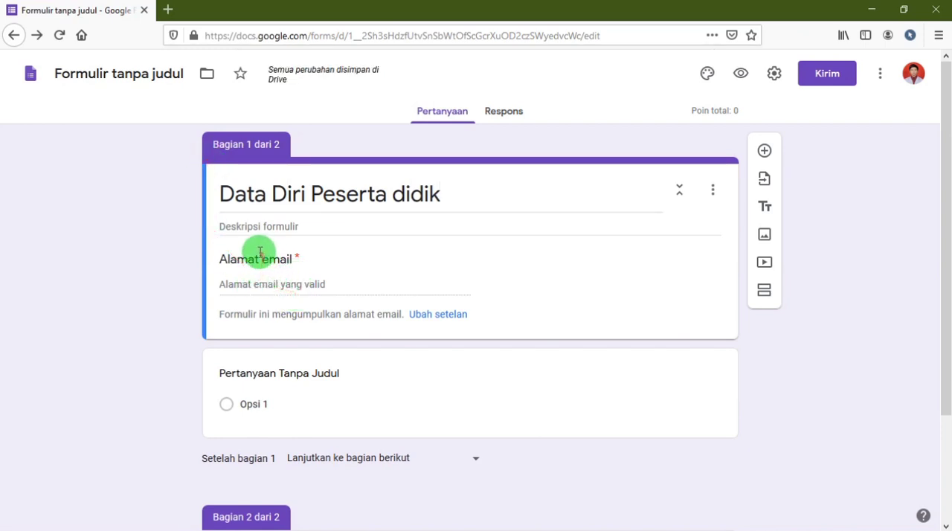
left_click_drag(297, 262, 202, 258)
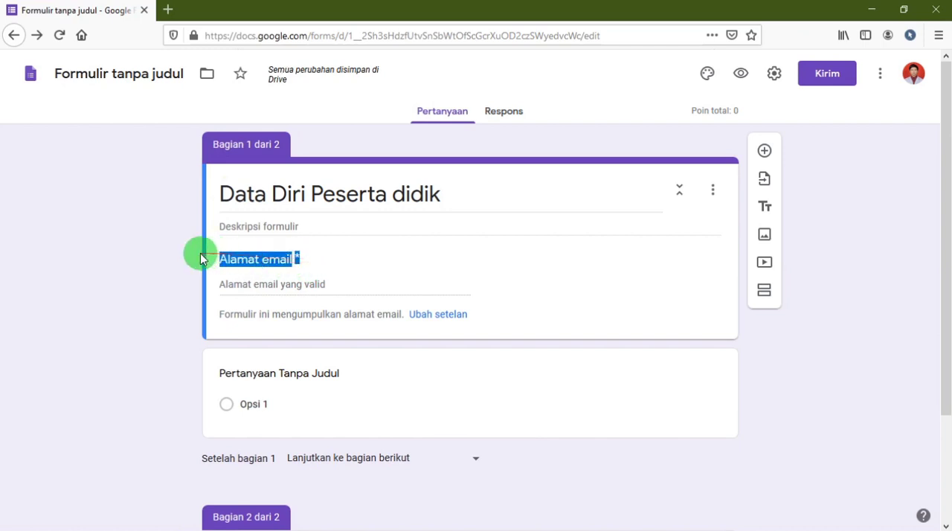
left_click(260, 246)
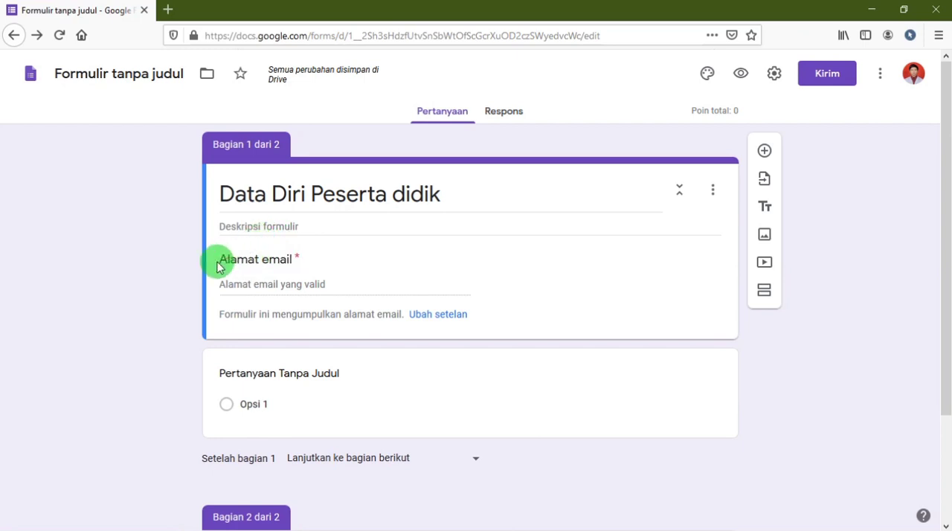
left_click_drag(221, 260, 300, 259)
left_click(775, 76)
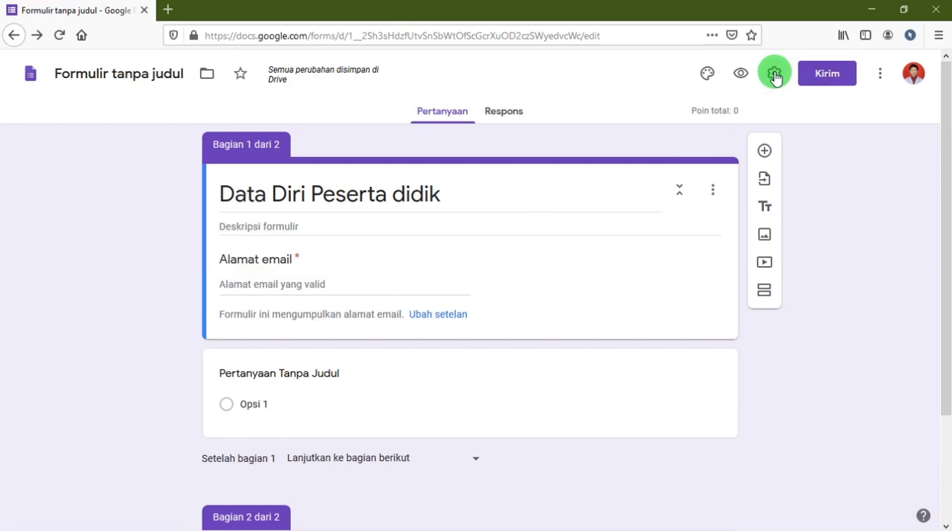
left_click(452, 144)
left_click(356, 147)
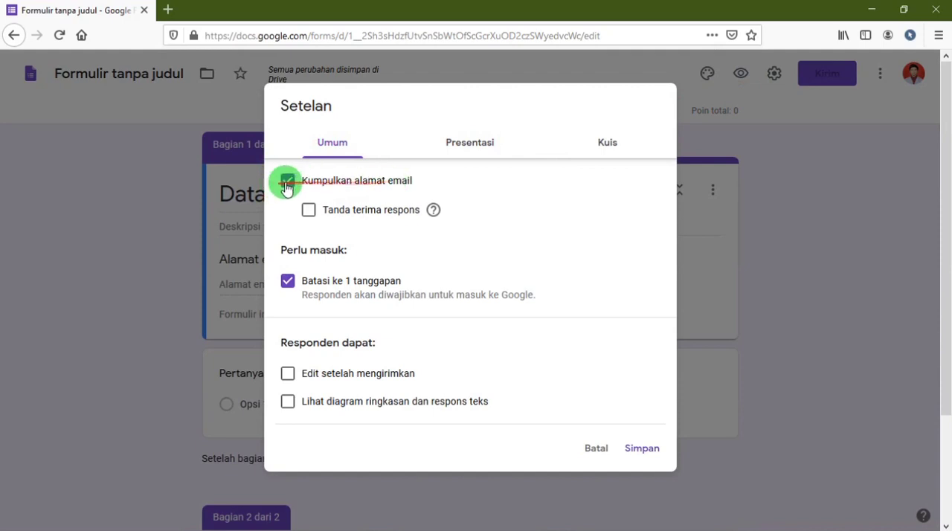
left_click(289, 183)
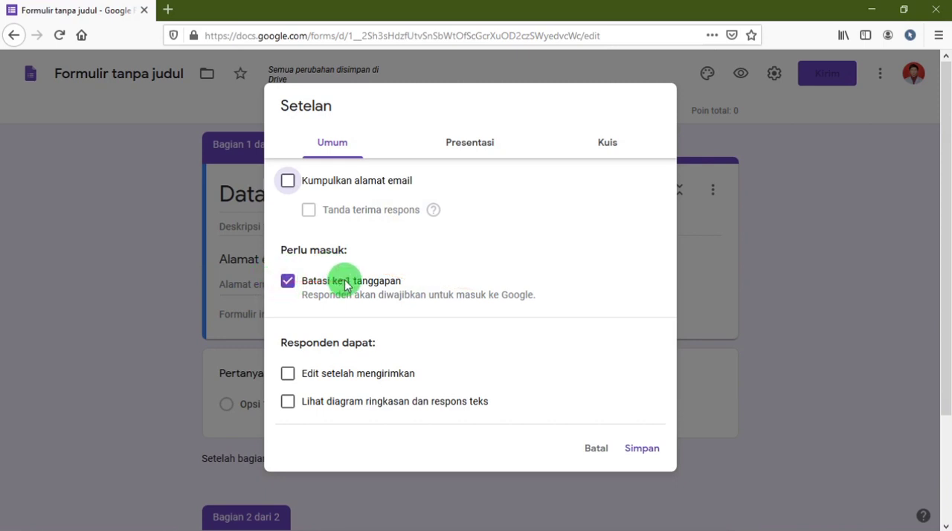
left_click(648, 449)
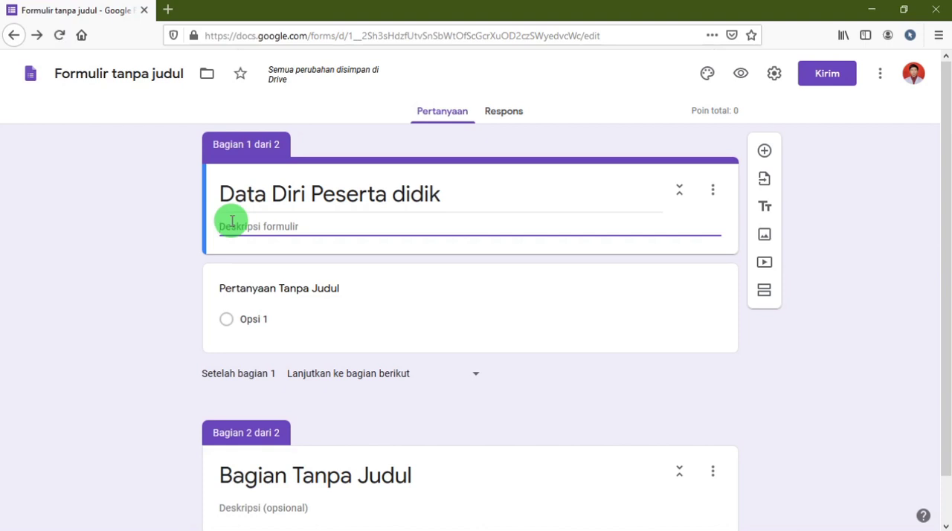
Select the untitled first question, check the planned student-data fields in the Notepad notes, and return to the form in the browser.
left_click(283, 288)
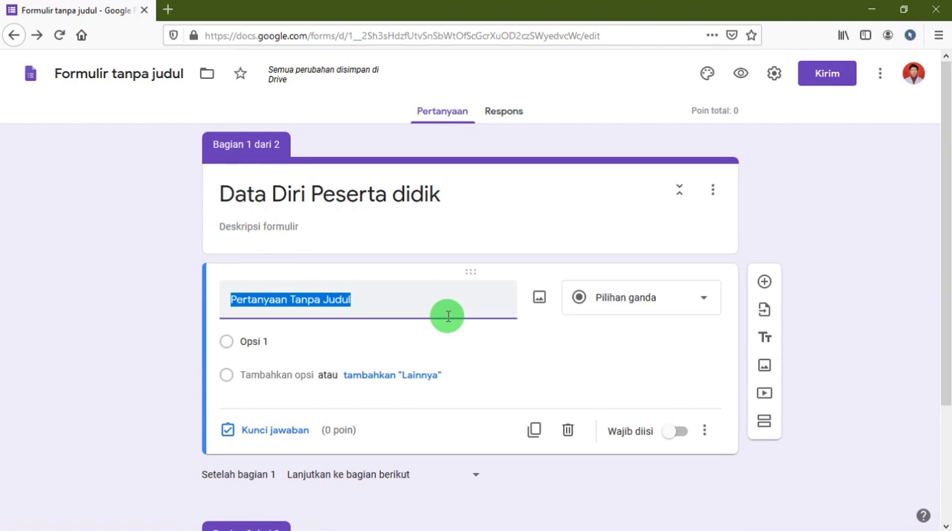
key("alt+Tab")
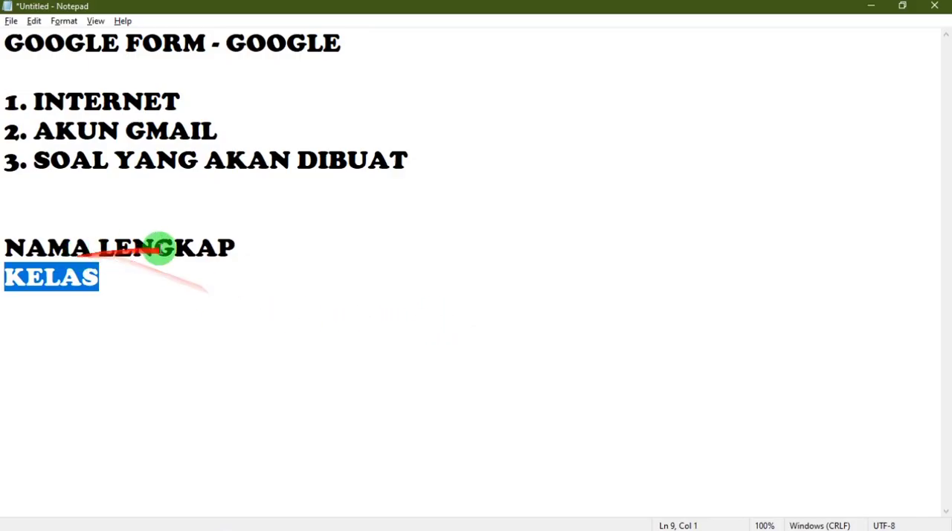
left_click_drag(219, 248, 49, 228)
left_click_drag(112, 279, 18, 277)
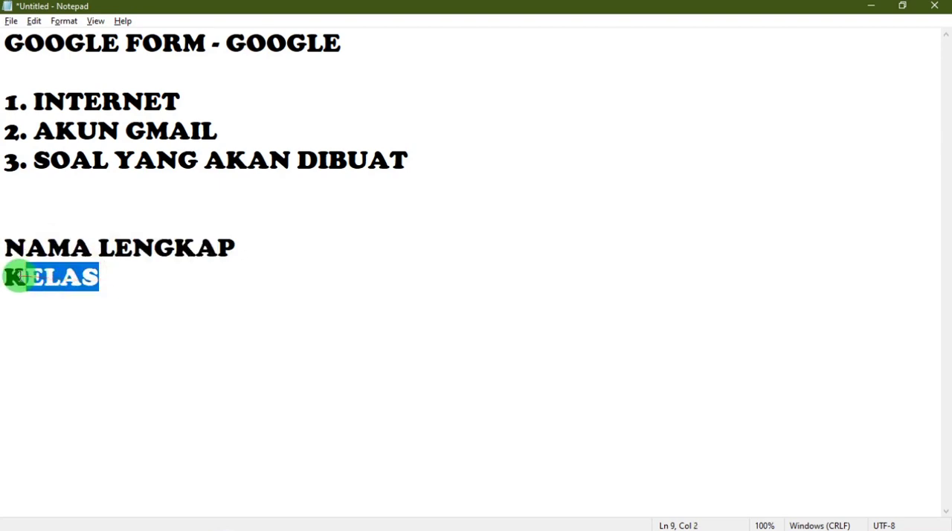
key("alt+Tab")
Replace the first question's title with "Nama Lengkap Peserta didik".
left_click_drag(357, 302, 197, 293)
type("Nama")
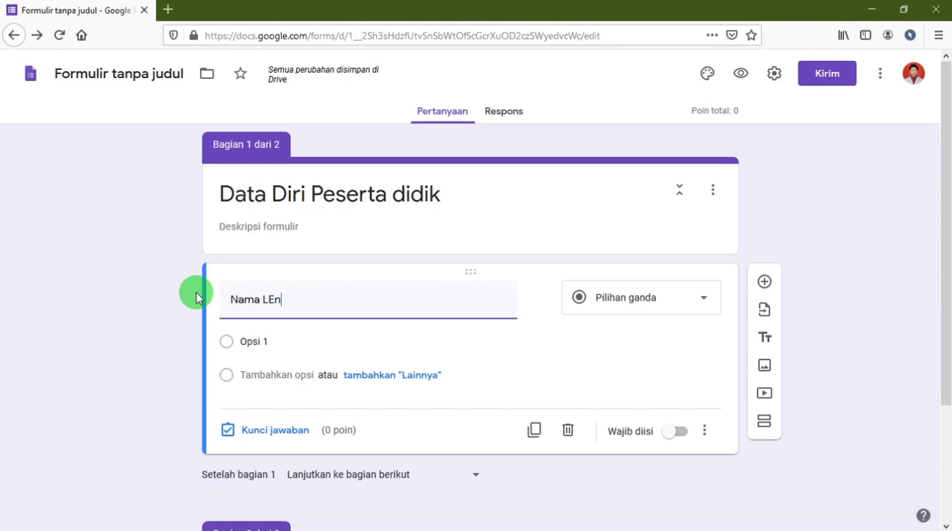
type(" Lengkap PEse")
key("BackSpace")
key("BackSpace")
type("eserta didik")
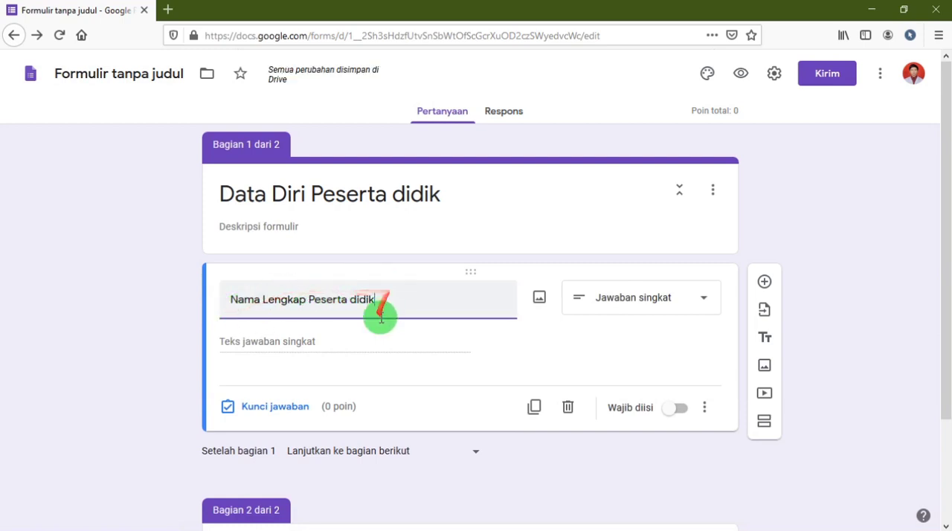
Review the available answer types, keep Jawaban singkat for the full-name question, and make the question required.
left_click(701, 300)
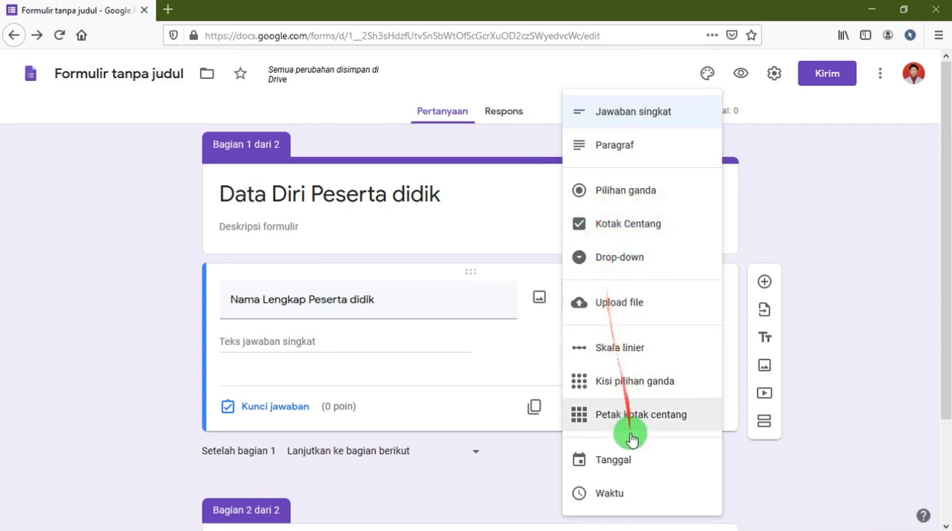
left_click(424, 315)
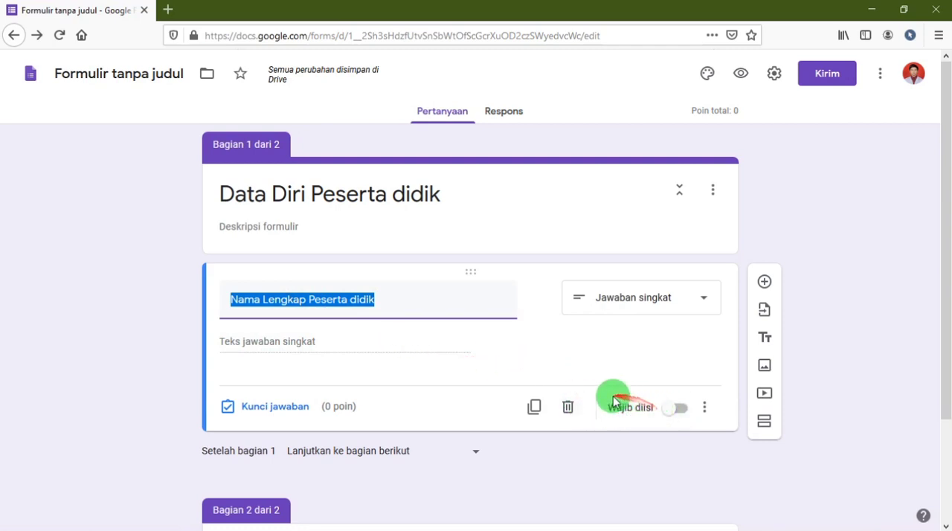
left_click(670, 420)
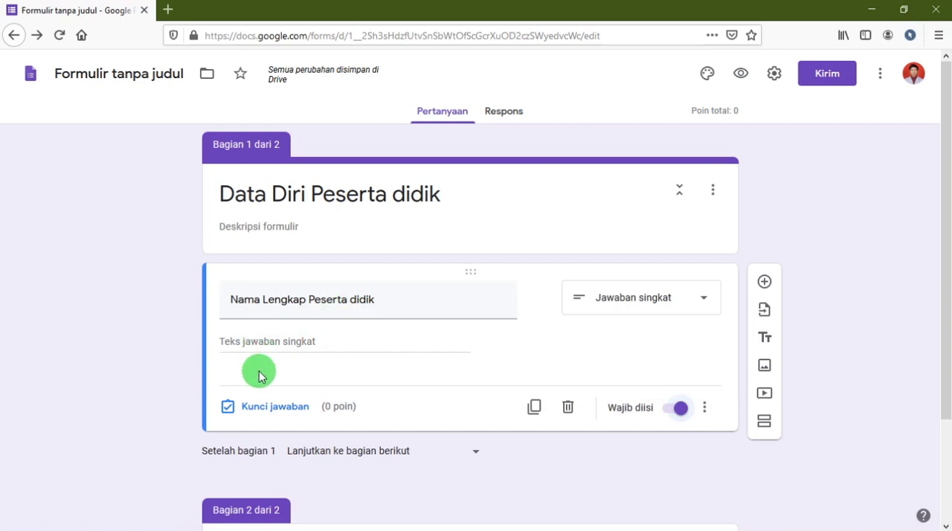
Add a new question titled "Kelas" below the full-name question.
scroll(226, 417, "down", 3)
scroll(230, 398, "up", 3)
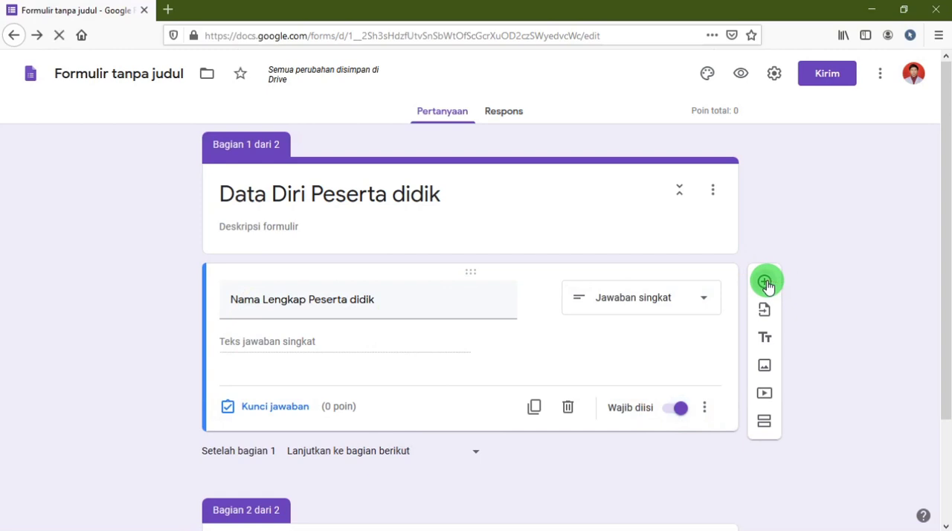
left_click(765, 283)
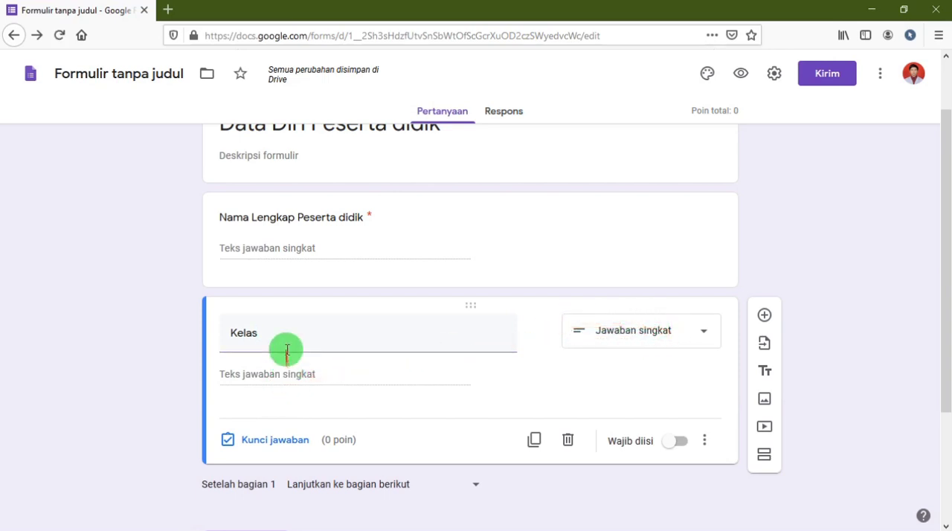
scroll(286, 342, "down", 2)
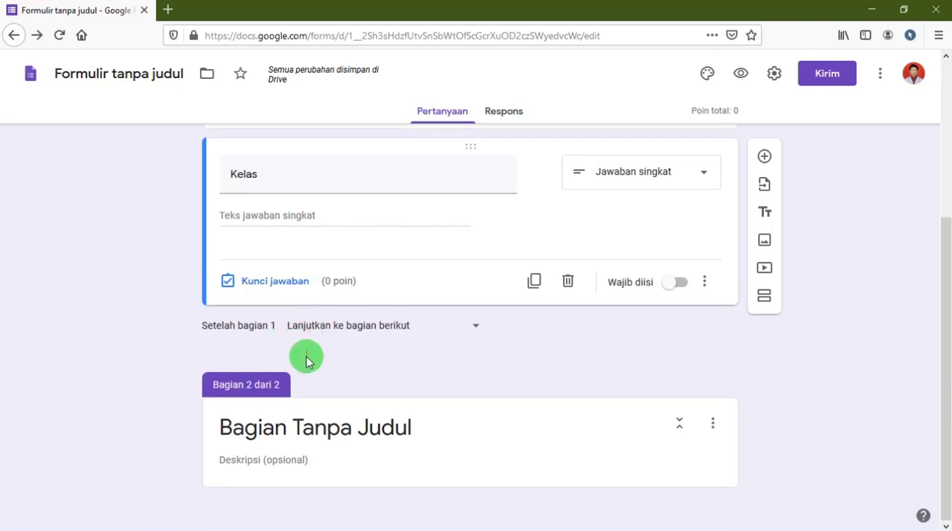
scroll(305, 361, "up", 3)
double_click(294, 383)
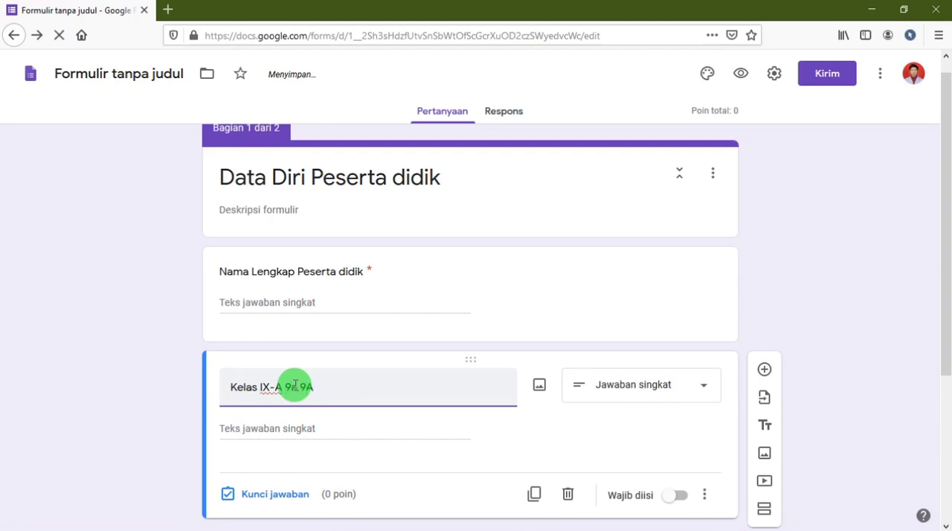
type("SE")
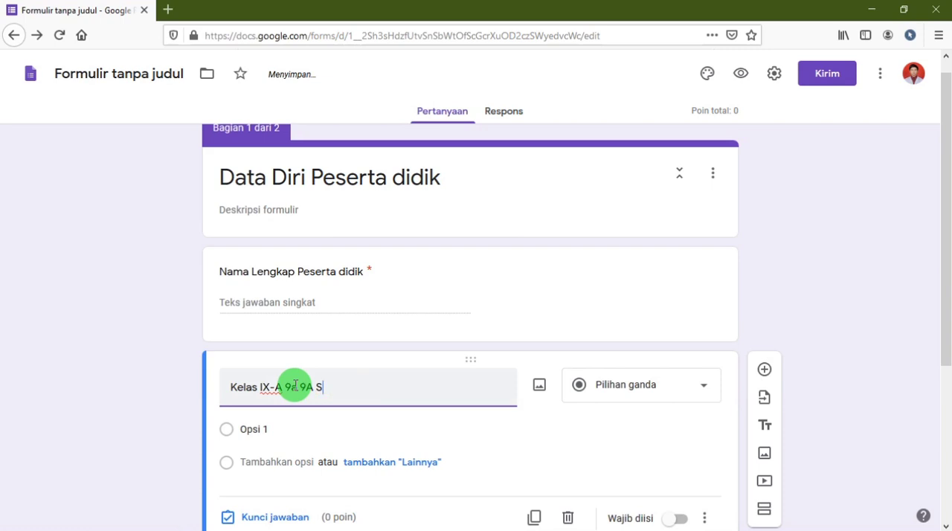
key("BackSpace")
key("BackSpace")
key("BackSpace")
key("BackSpace")
key("BackSpace")
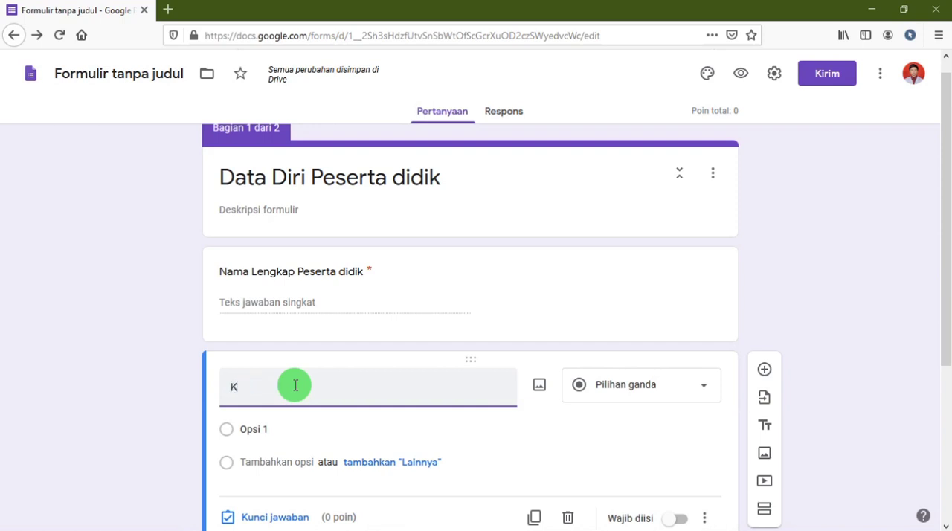
Complete the second question's title as "Kelas" and set its answer type to Pilihan ganda.
left_click(691, 395)
left_click(645, 376)
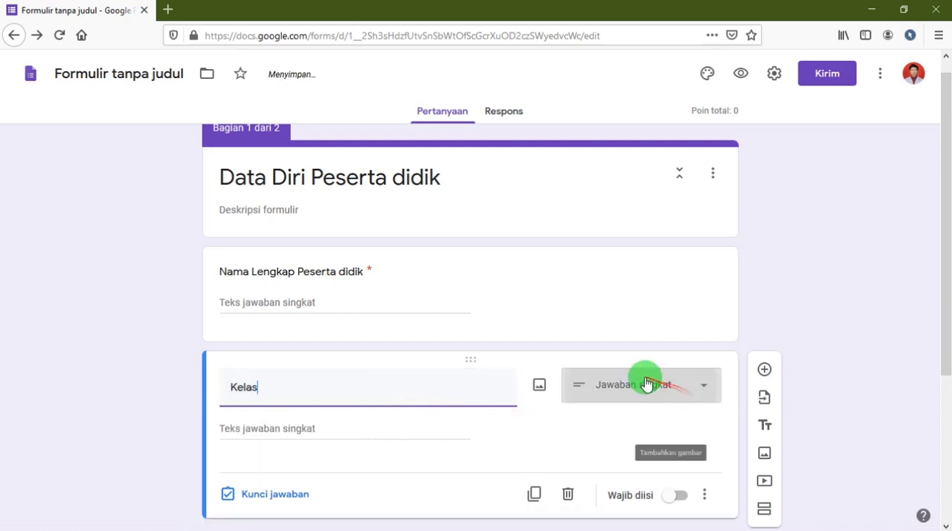
left_click(684, 378)
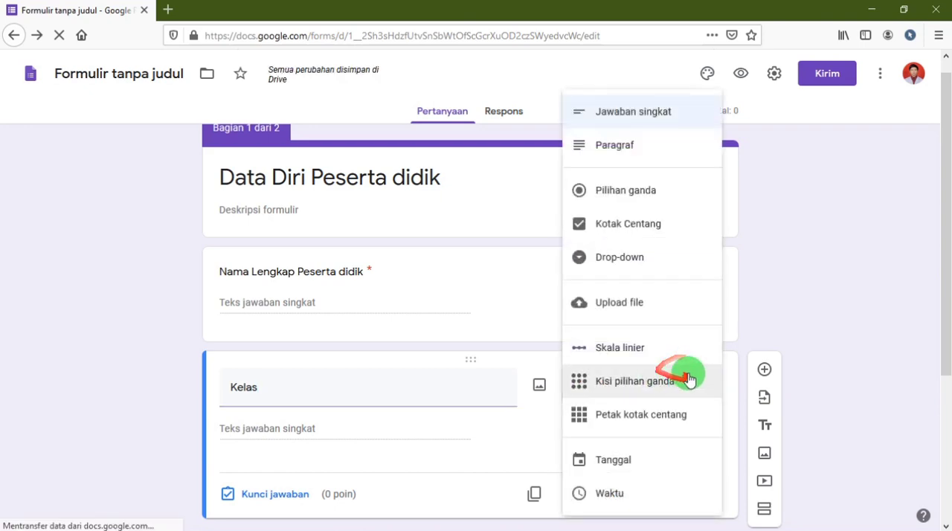
left_click(601, 192)
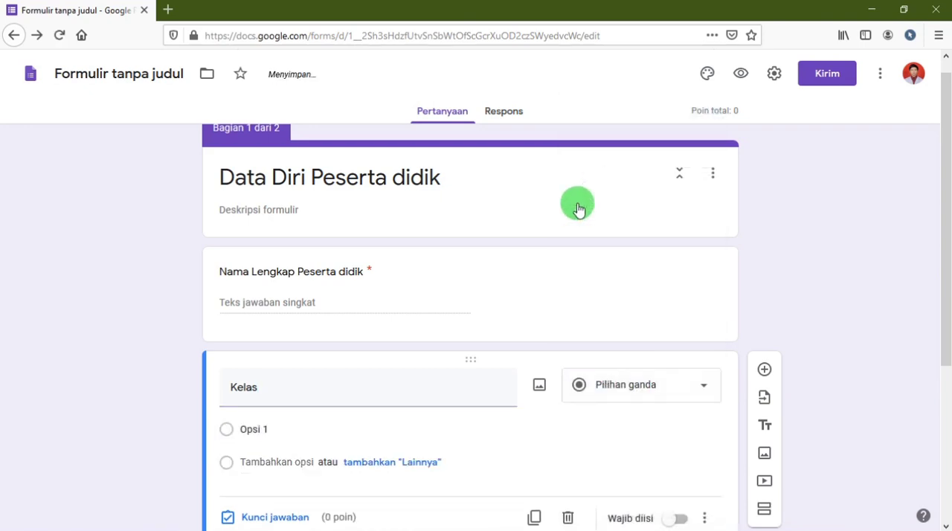
Enter the options 9A, 9B, 9C, 9D and 9E for the Kelas question and make it required.
left_click(289, 425)
type("9")
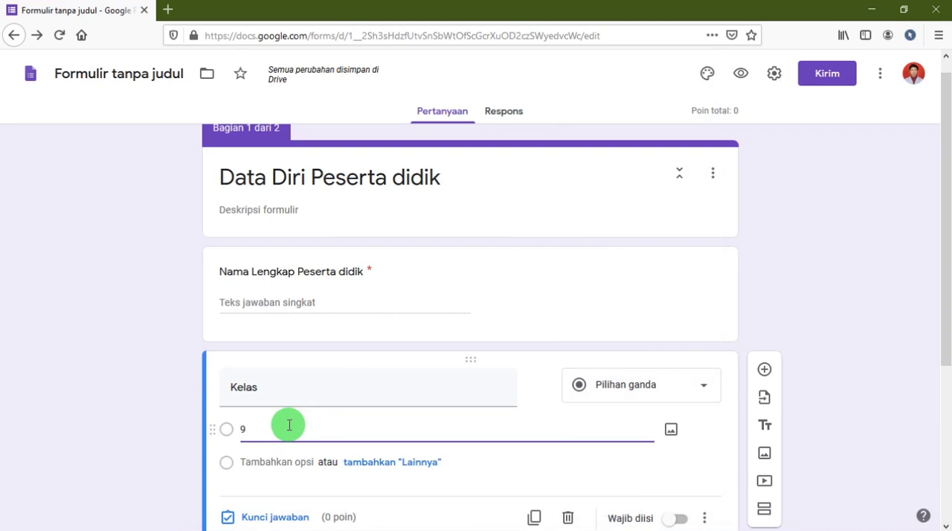
type("A")
left_click(272, 462)
type("9")
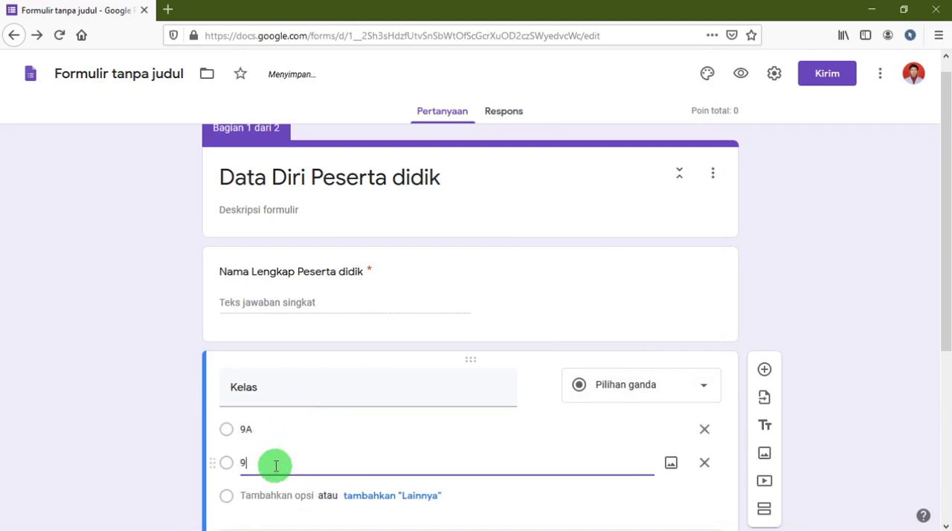
type("B")
left_click(270, 424)
type("9C")
left_click(273, 456)
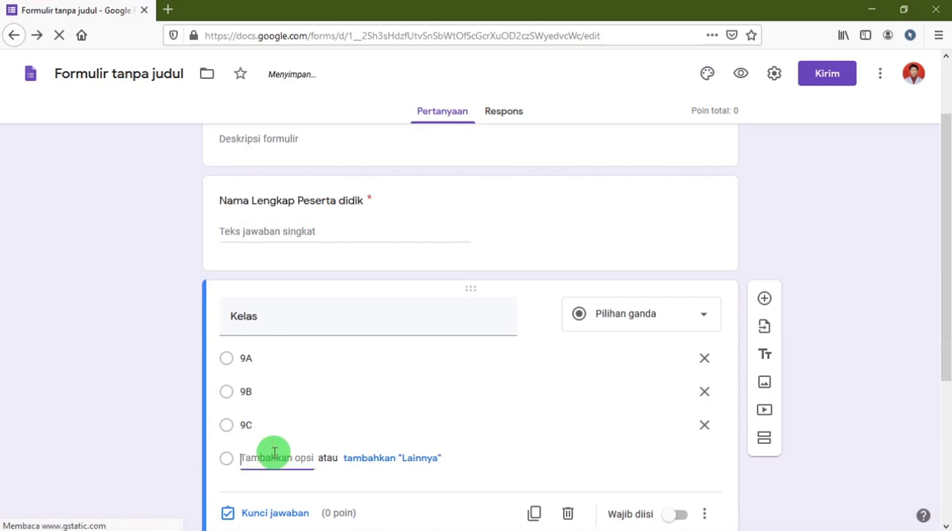
type("9")
left_click(265, 490)
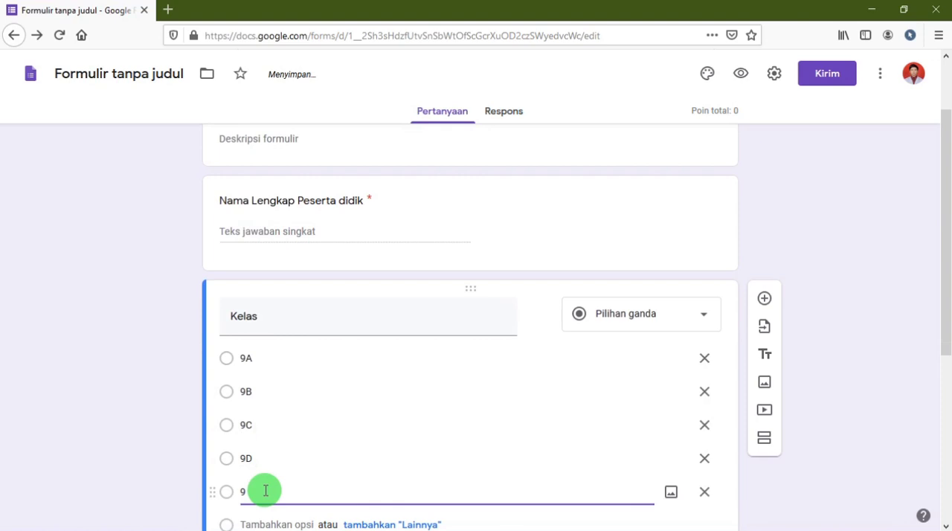
scroll(345, 412, "down", 3)
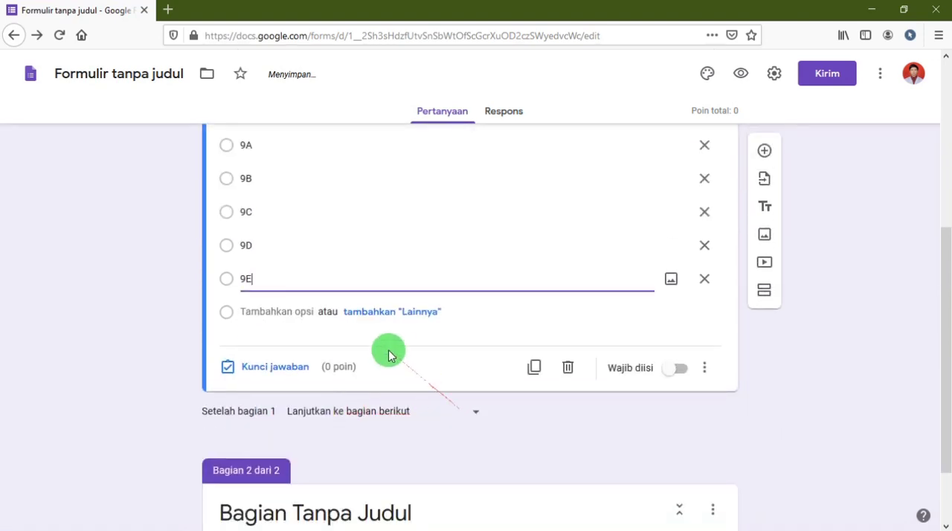
left_click(666, 372)
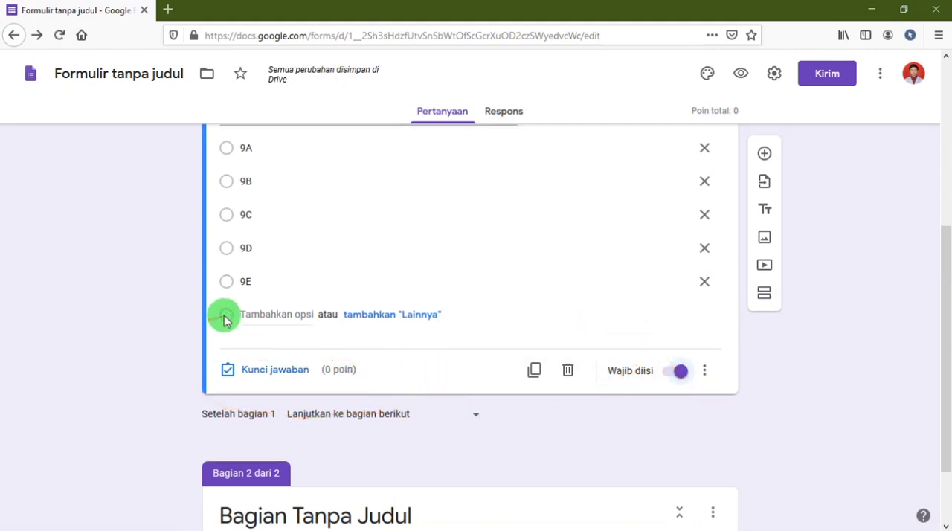
Preview the form, try out the Kelas options 9A, 9B and 9C, and close the preview.
scroll(225, 321, "up", 4)
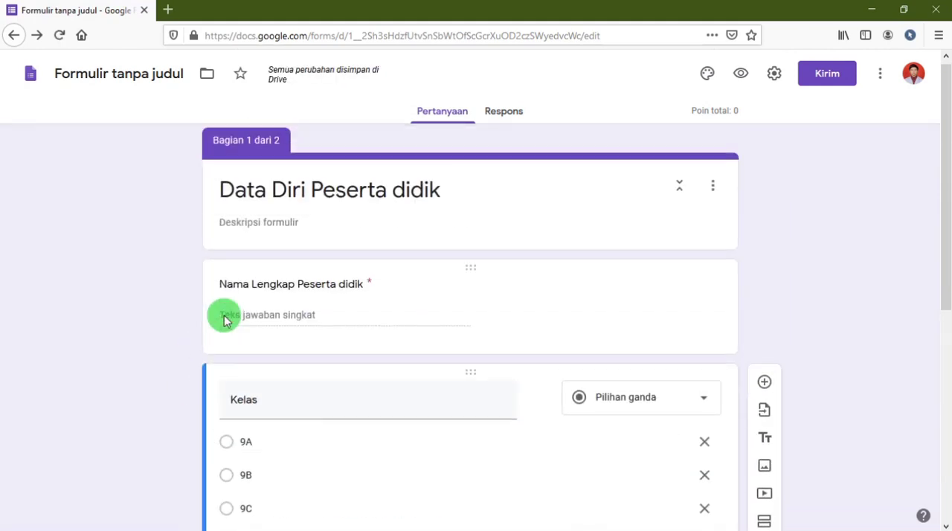
left_click(741, 77)
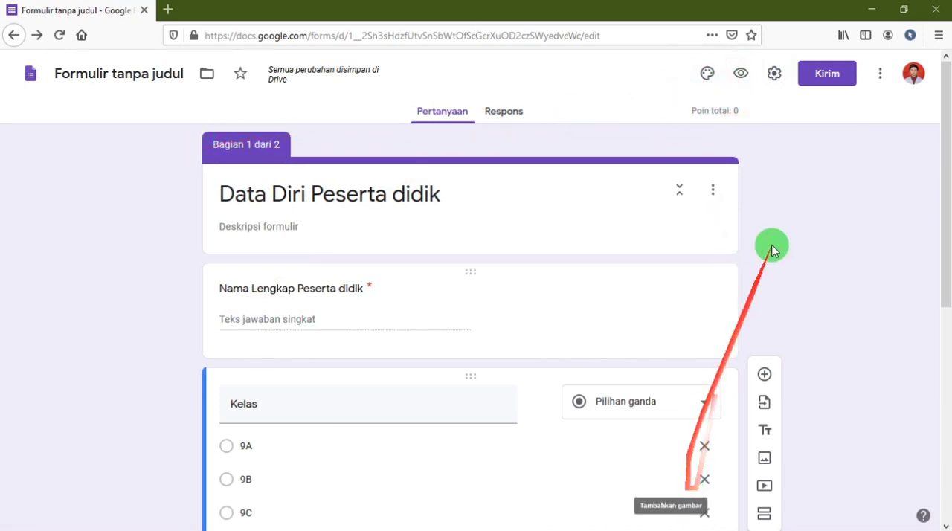
left_click(744, 73)
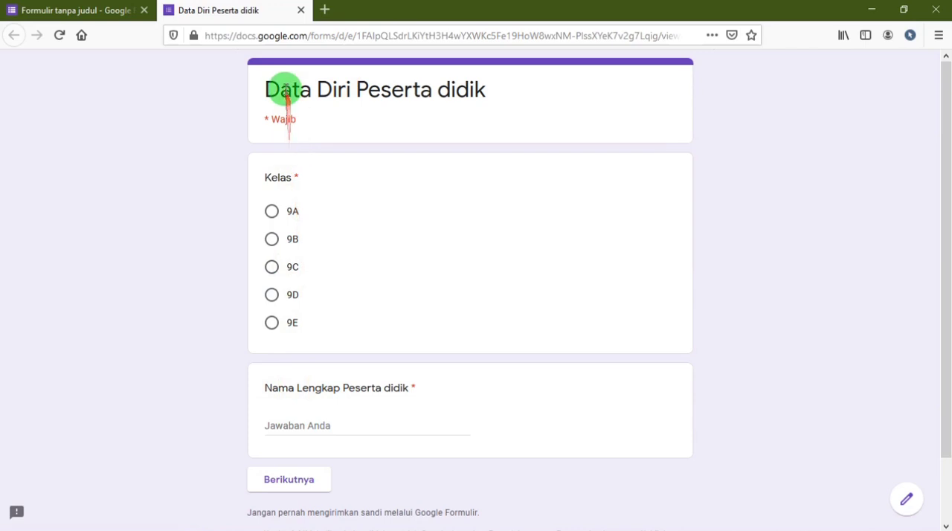
left_click_drag(265, 92, 490, 93)
left_click(294, 198)
left_click(272, 212)
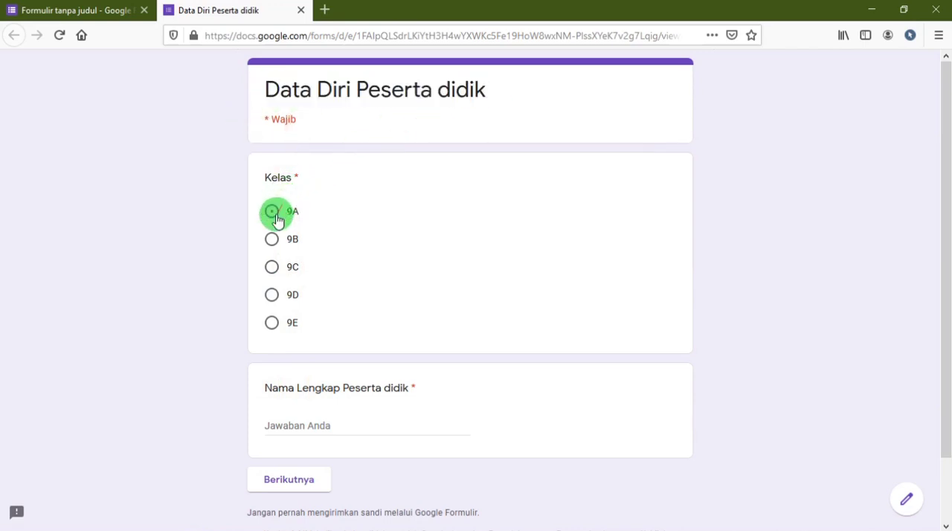
left_click(271, 238)
left_click(271, 266)
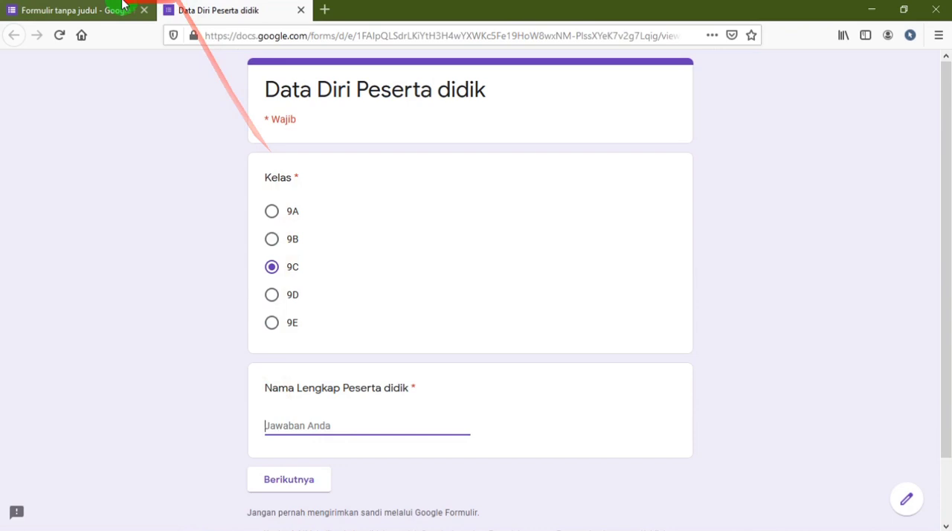
left_click(301, 11)
Replace the title of section 2 with "Latihan Kelas 9".
left_click(595, 262)
scroll(389, 270, "down", 5)
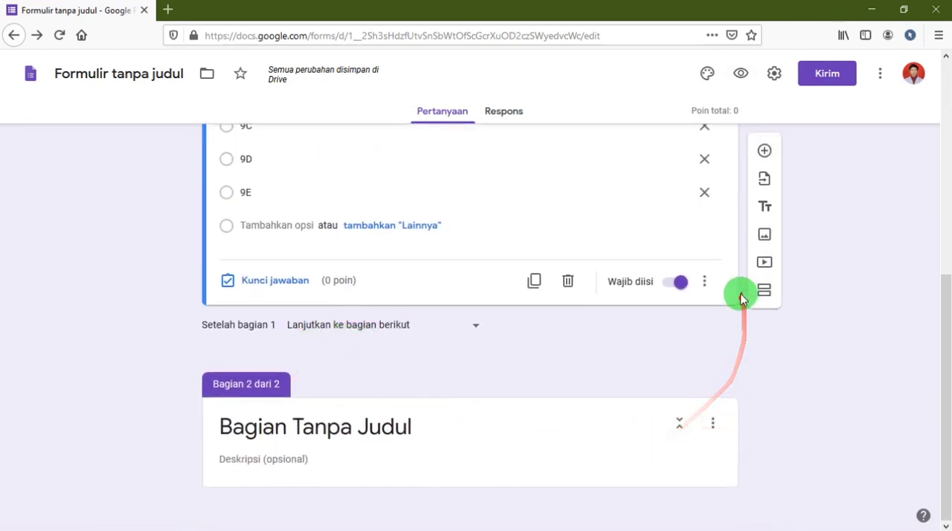
scroll(739, 290, "up", 5)
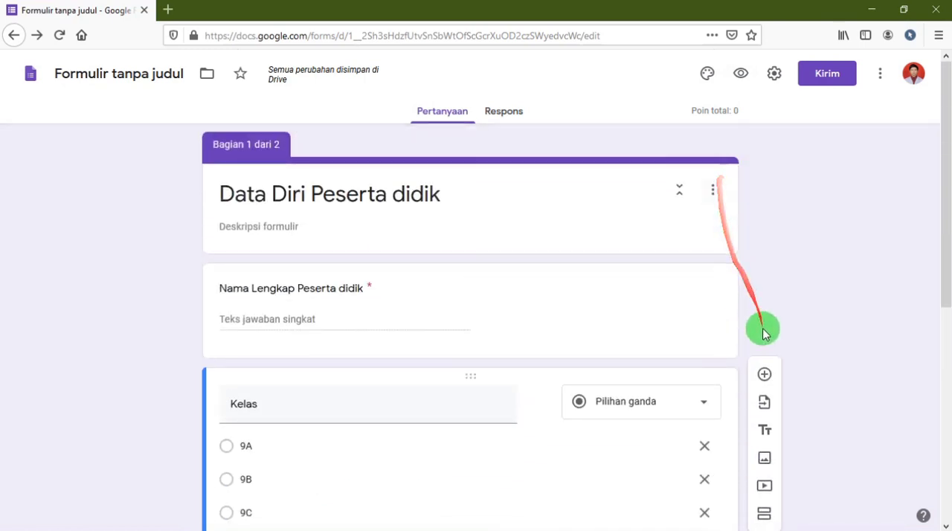
scroll(754, 384, "down", 3)
scroll(753, 385, "down", 3)
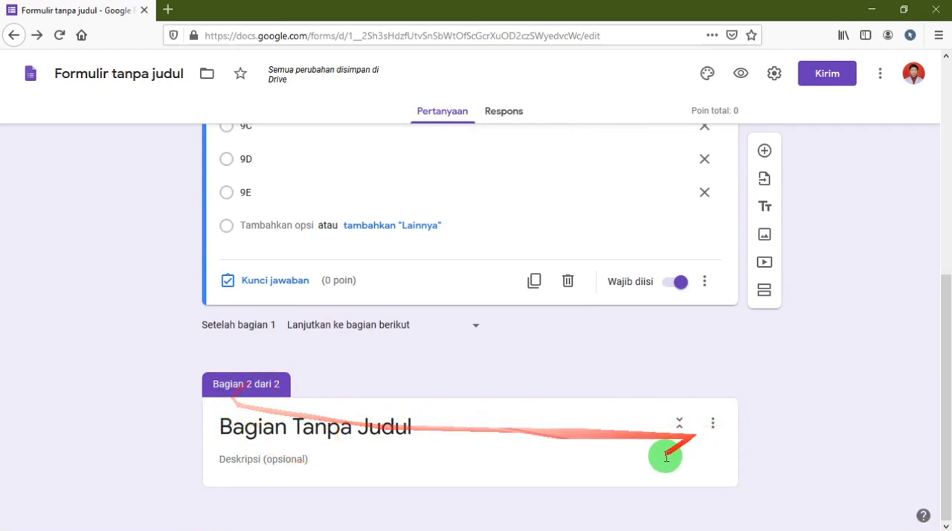
left_click(500, 430)
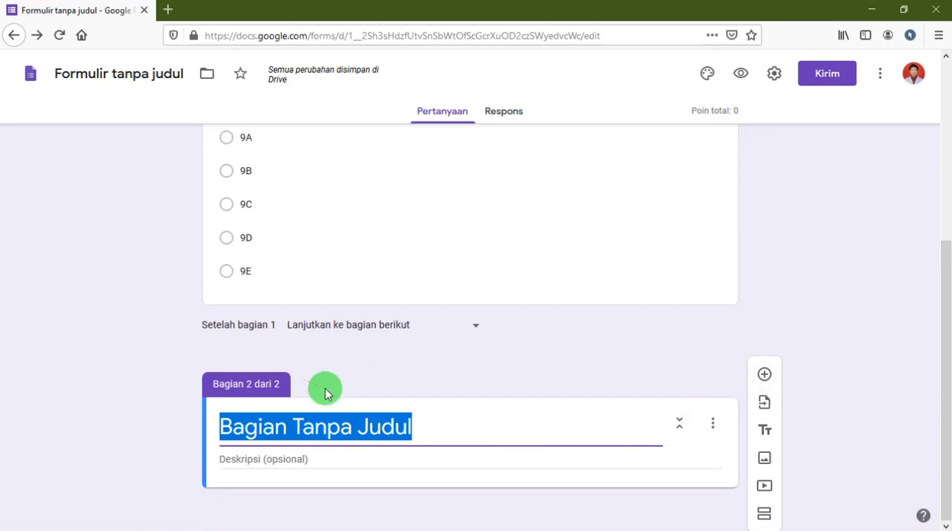
left_click(428, 427)
left_click_drag(429, 426, 203, 416)
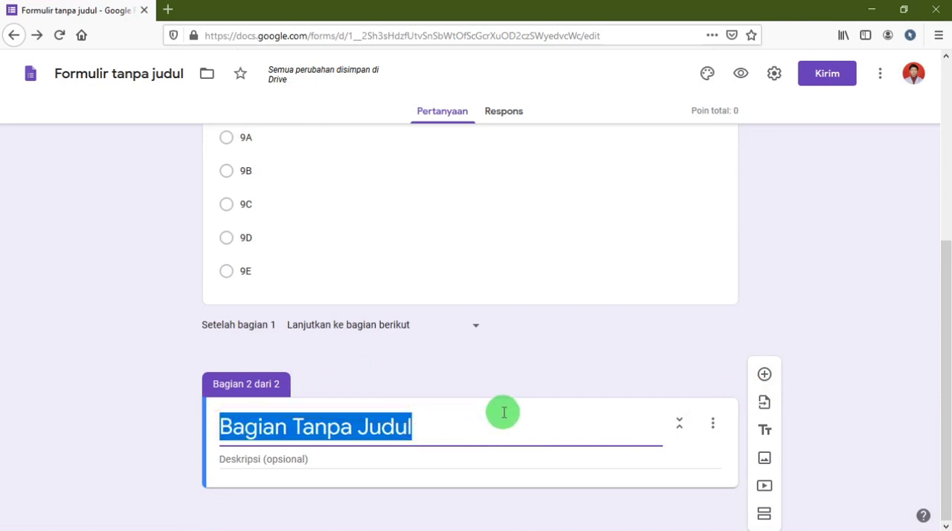
key("BackSpace")
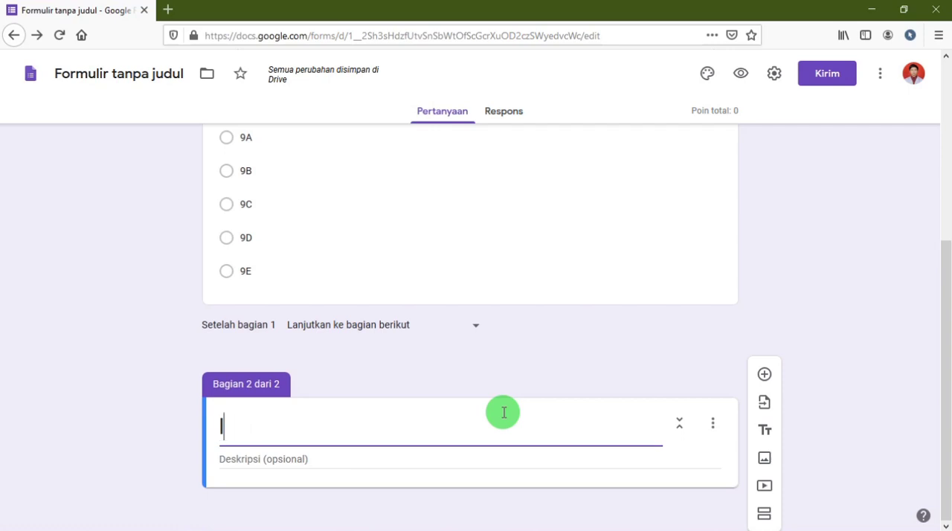
type("Latihan ")
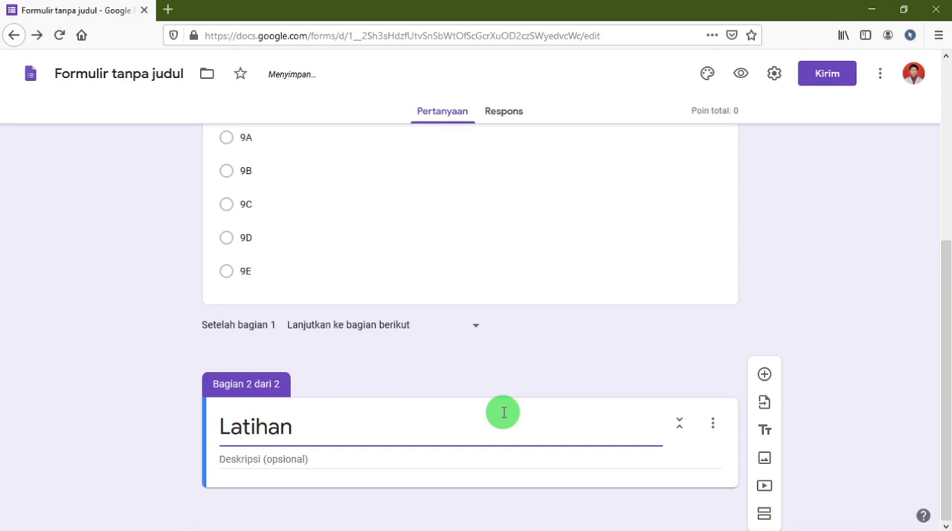
type("Kelas 9")
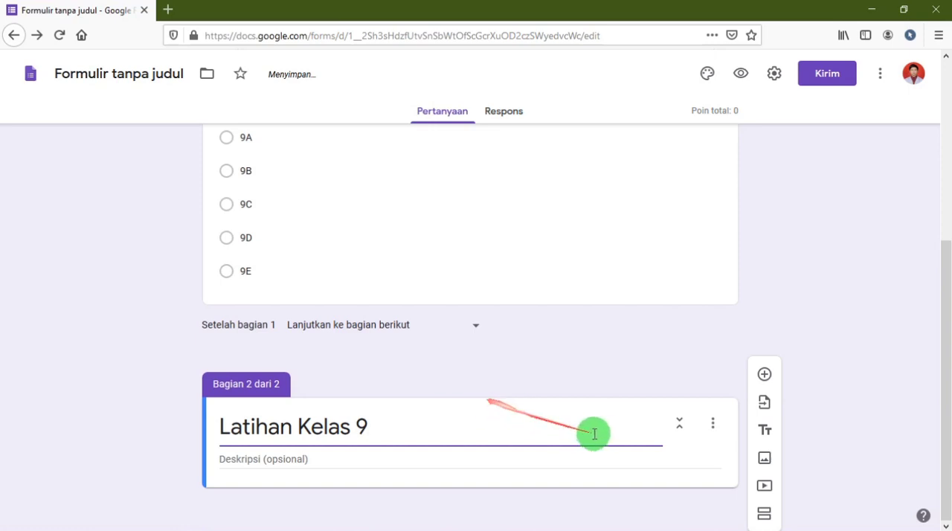
Add a question to the Latihan Kelas 9 section titled "yang termasuk dalam aplikasi microsoft office".
left_click(764, 378)
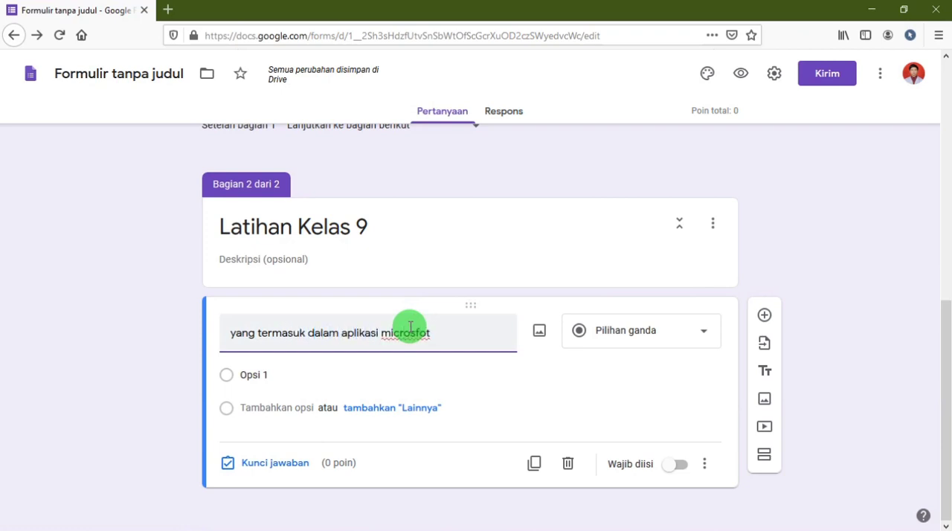
key("BackSpace")
key("BackSpace")
key("BackSpace")
type("so")
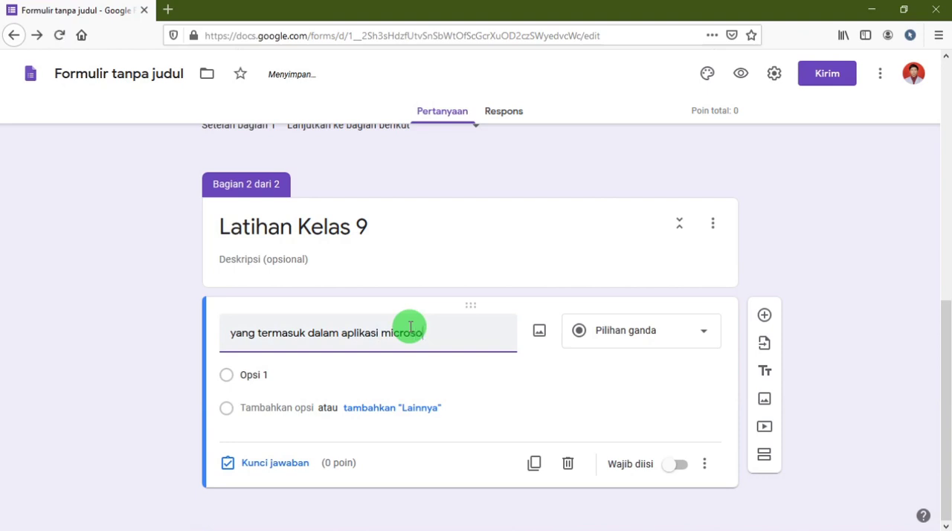
type("ft office")
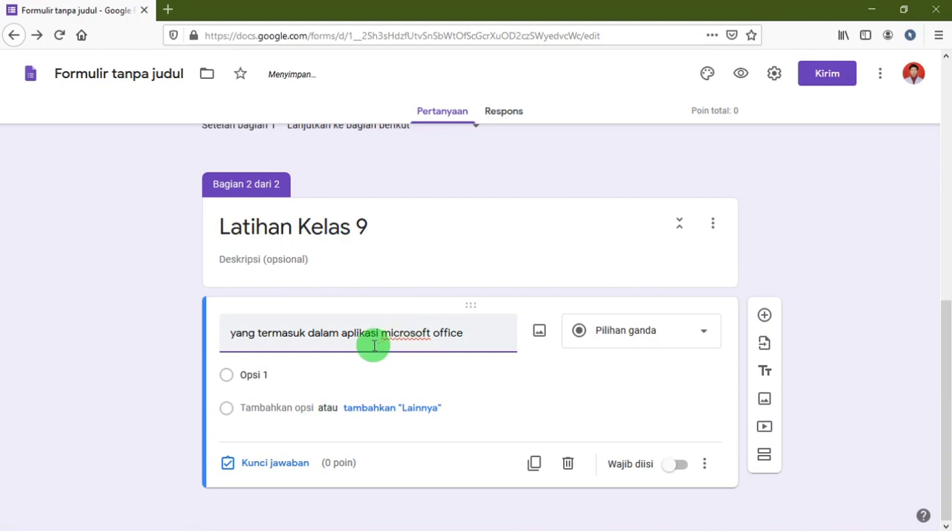
Fill in placeholder answer options such as "asdf", "asdfsd" and "asdfasdf" for the Microsoft Office question.
left_click(294, 375)
type("asdfsd")
left_click(285, 407)
type("a")
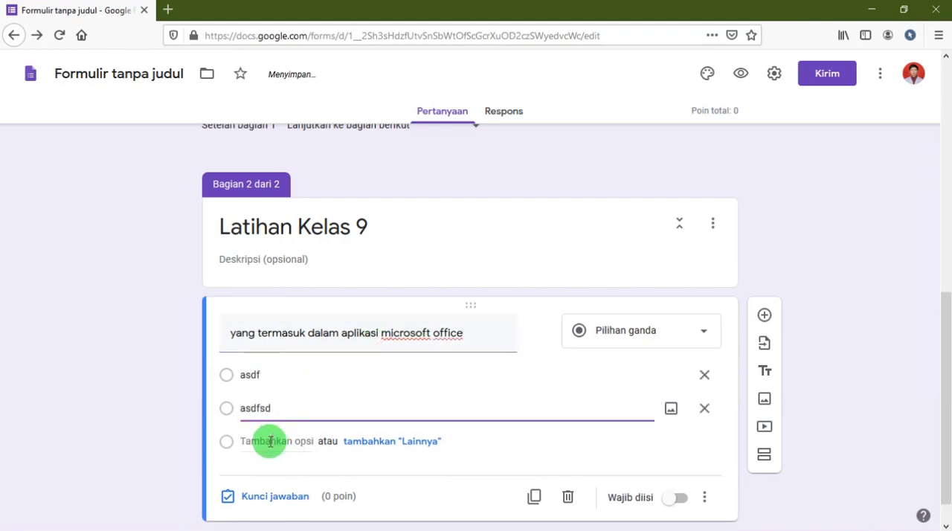
left_click(270, 441)
type("asdf")
left_click(271, 475)
type("asdfasdf")
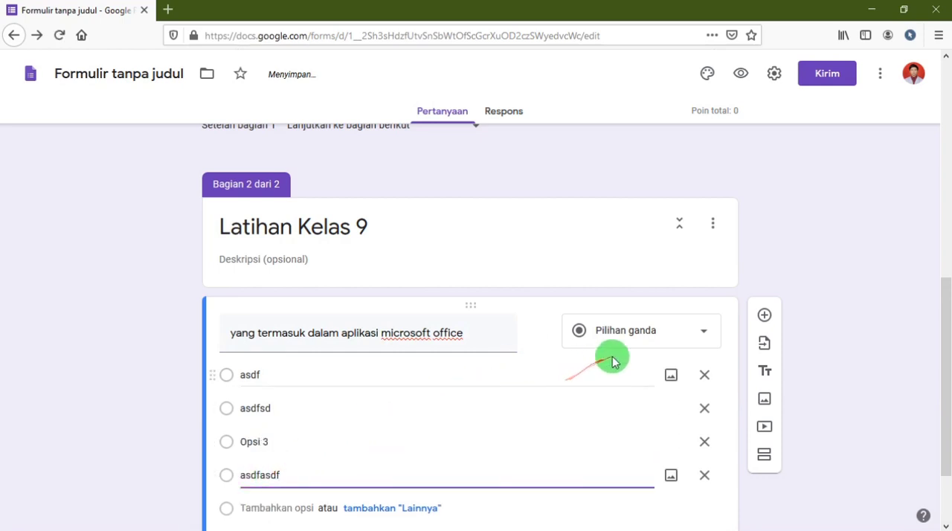
Delete the first three placeholder options, keeping only "asdfasdf".
left_click(704, 375)
left_click(705, 375)
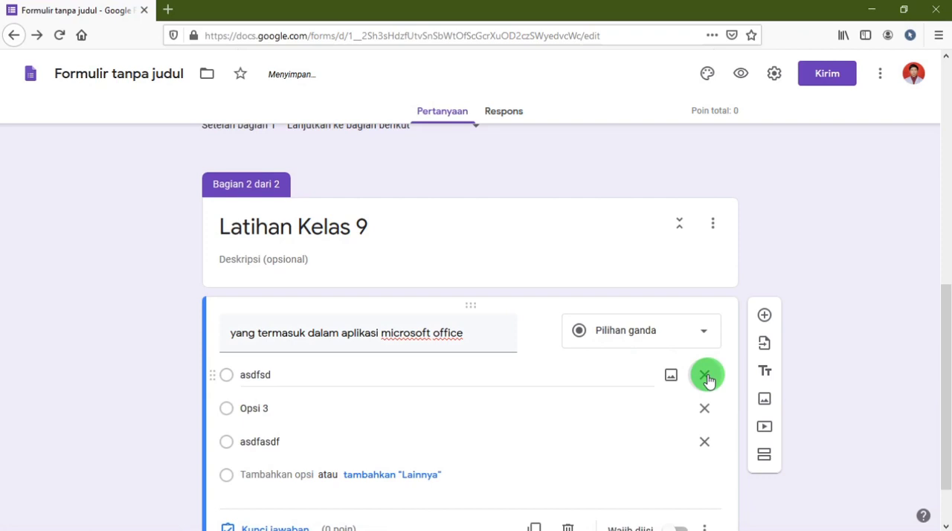
left_click(705, 375)
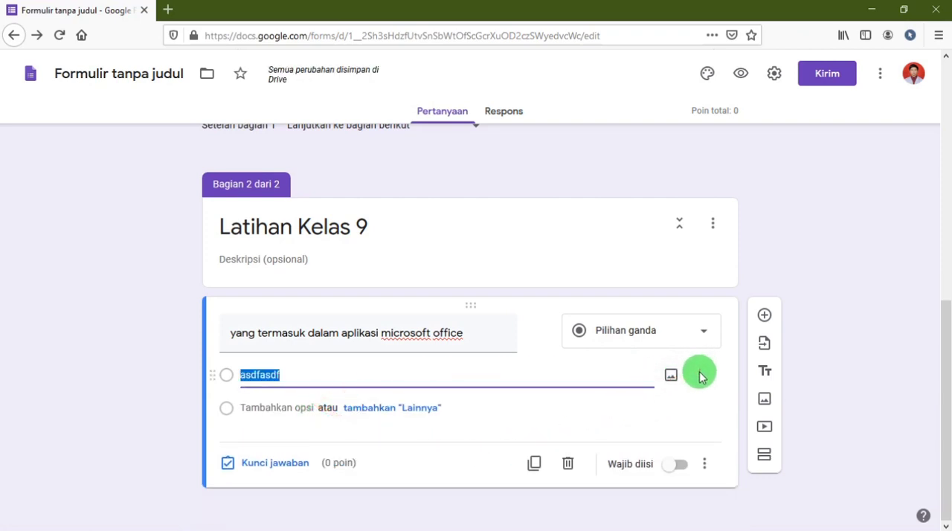
Switch to the Word document Soal USBN Paket A and copy the text of question 1, "Mempercepat perkerjaan mengetik termasuk dalam...".
triple_click(476, 335)
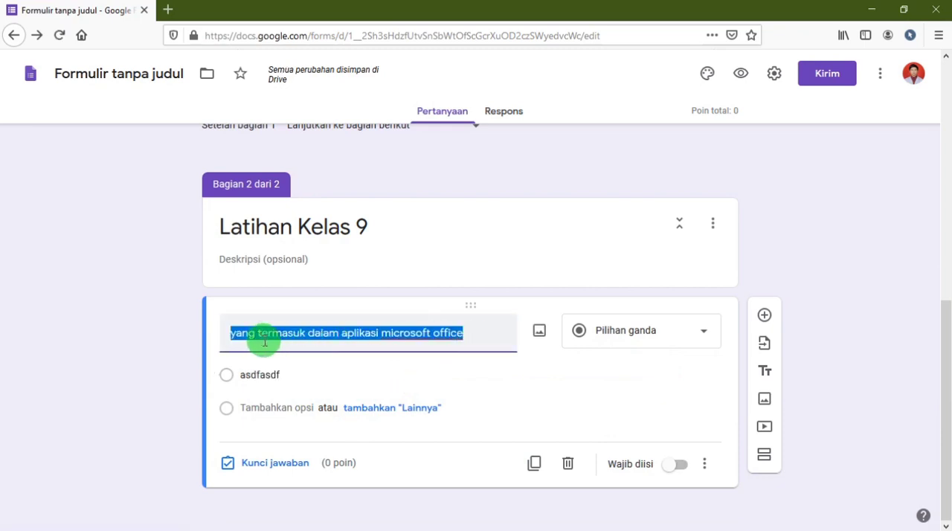
key("alt+Tab")
key("alt+Tab")
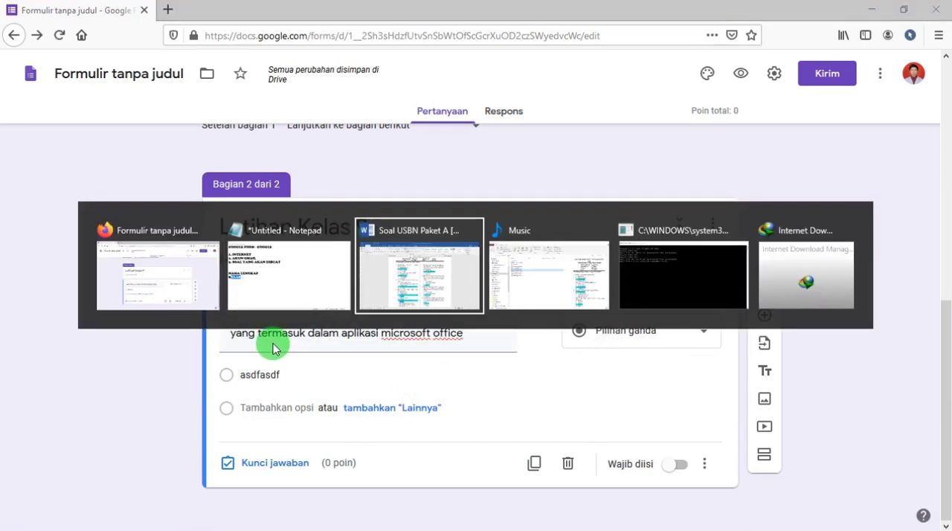
scroll(277, 342, "down", 1)
scroll(299, 323, "up", 1)
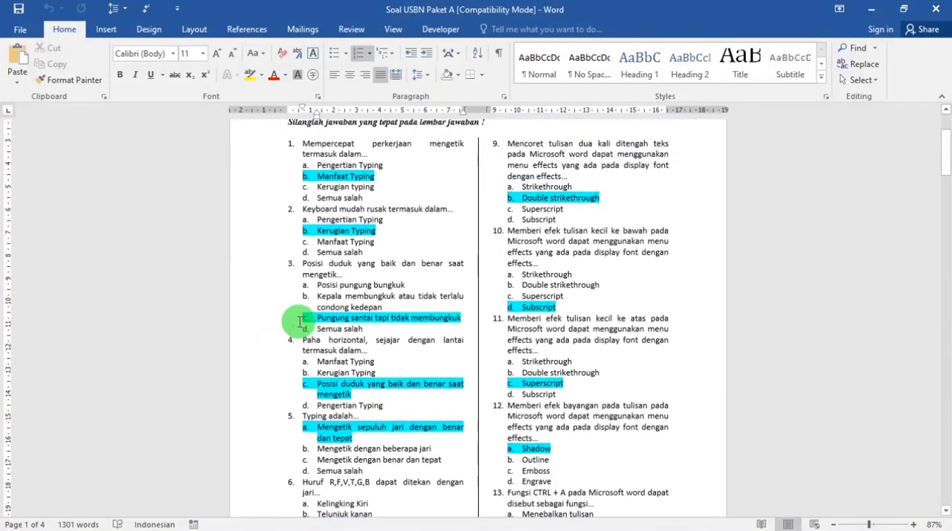
left_click_drag(372, 161, 304, 151)
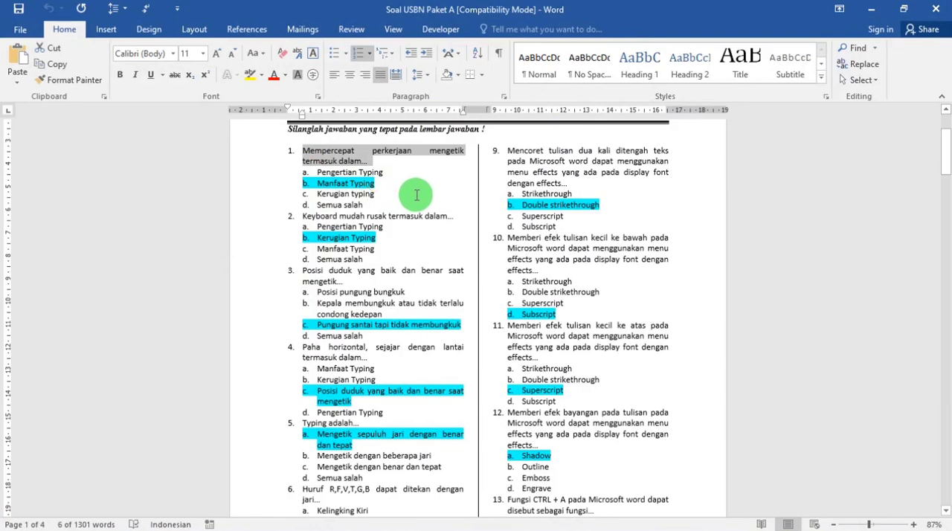
Back in the form, replace the question's title with the copied text and remove its leading number "1.".
key("alt+Tab")
triple_click(308, 325)
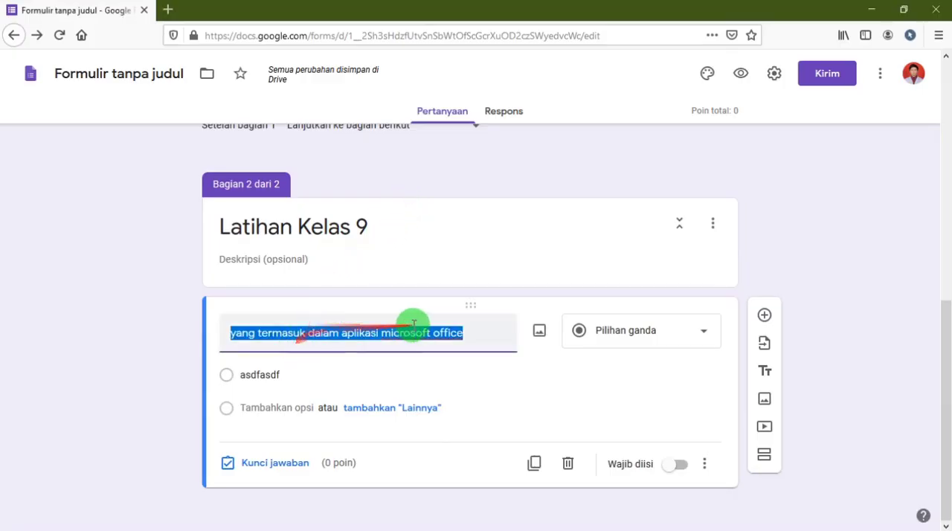
left_click_drag(414, 324, 475, 334)
type("1. Mempercepat perkerjaan mengetik termasuk dalam...")
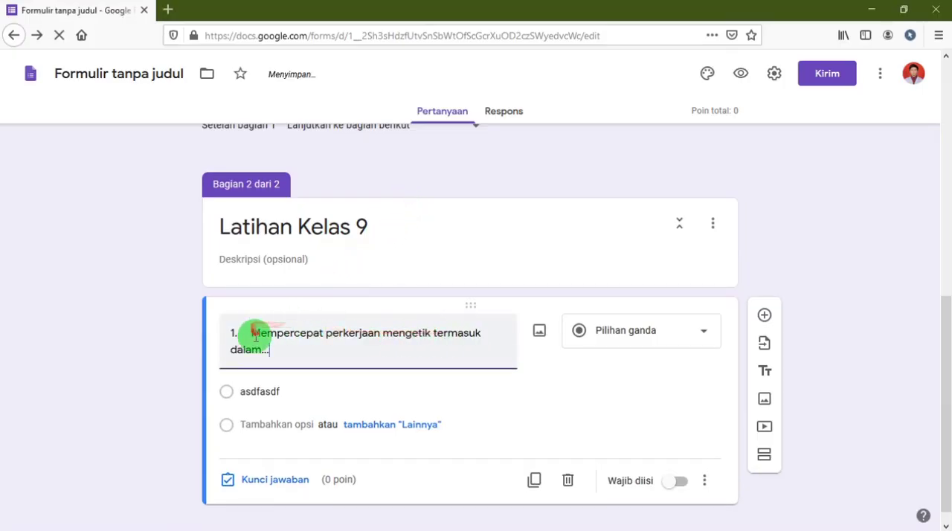
left_click(251, 333)
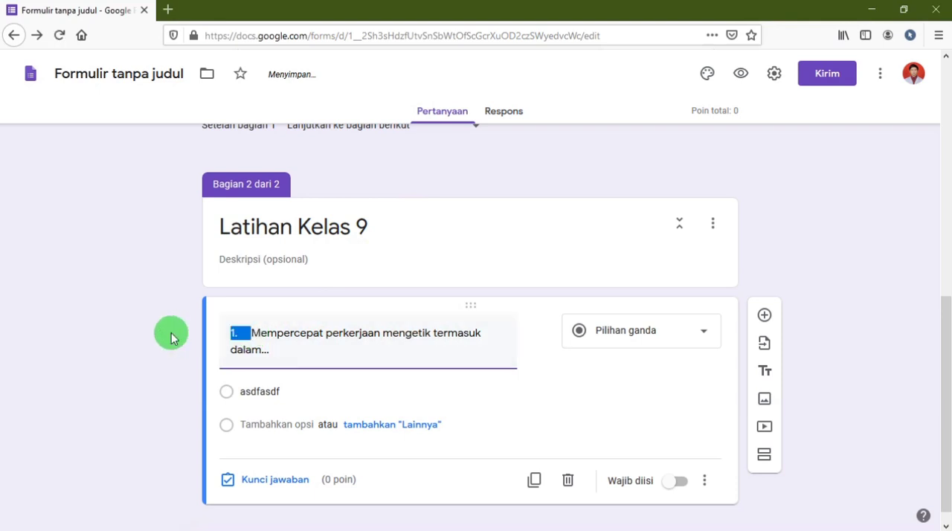
key("BackSpace")
Copy the four answer options of question 1, Pengertian Typing through Semua salah, from the Word document.
key("alt+Tab")
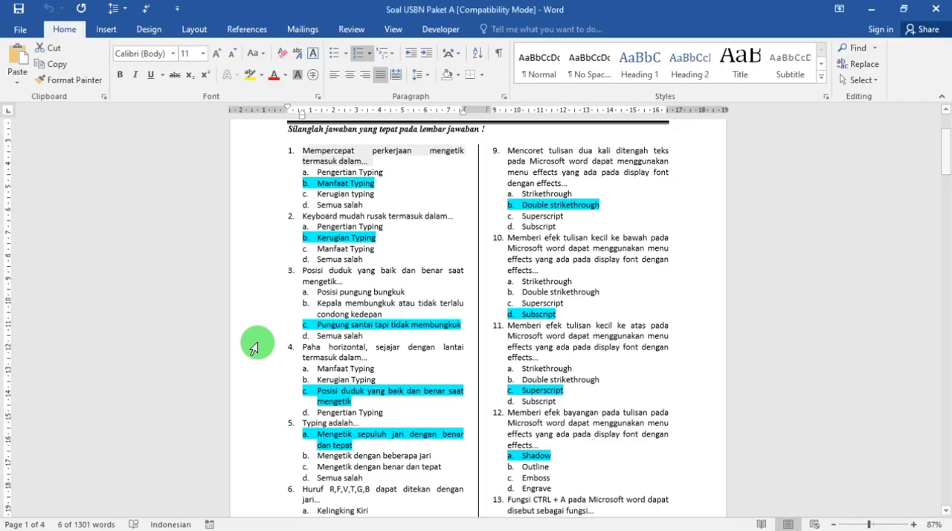
left_click_drag(366, 201, 313, 181)
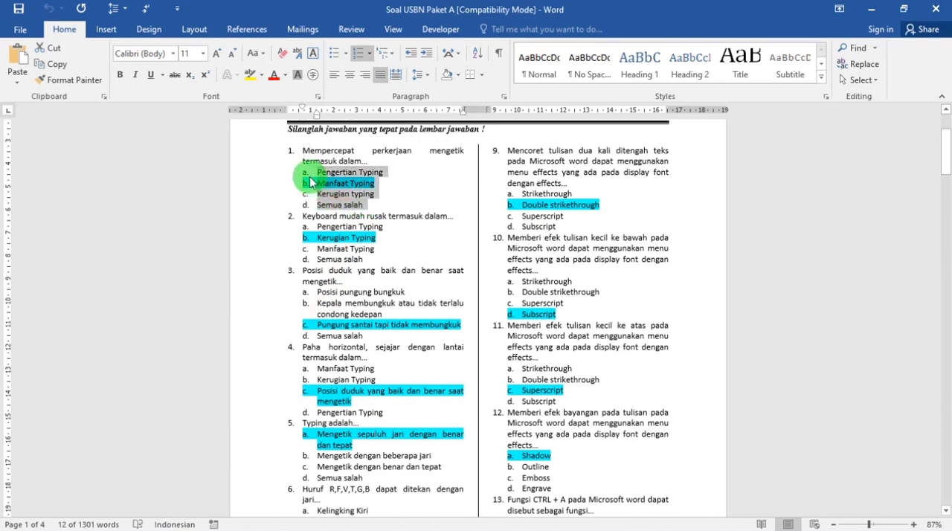
key("alt+Tab")
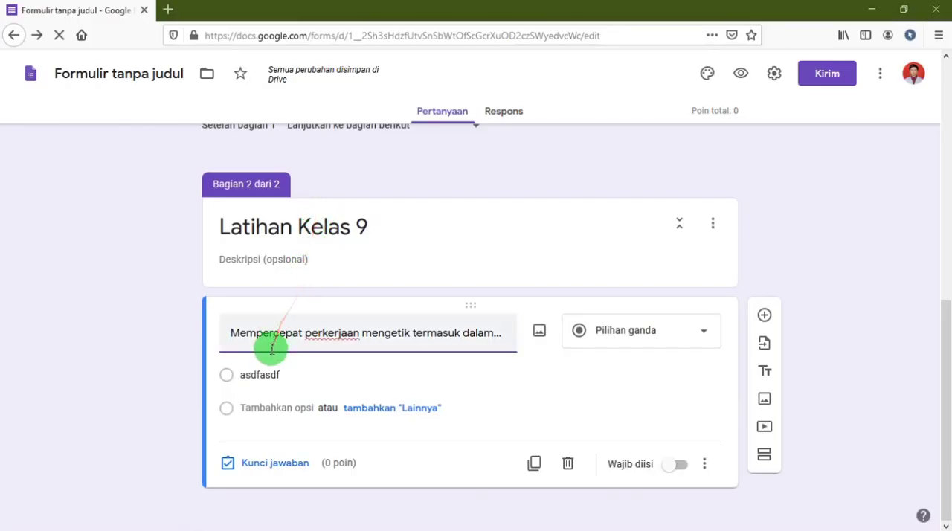
double_click(256, 372)
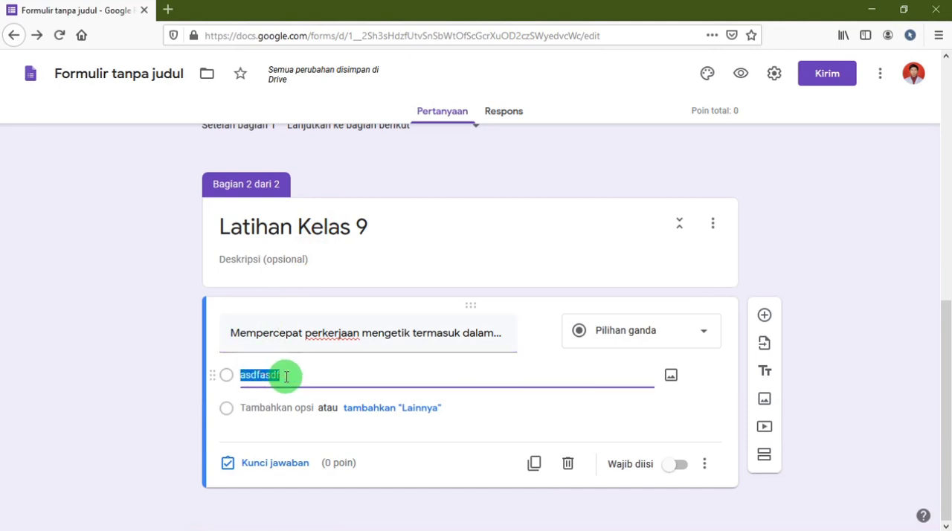
key("alt+Tab")
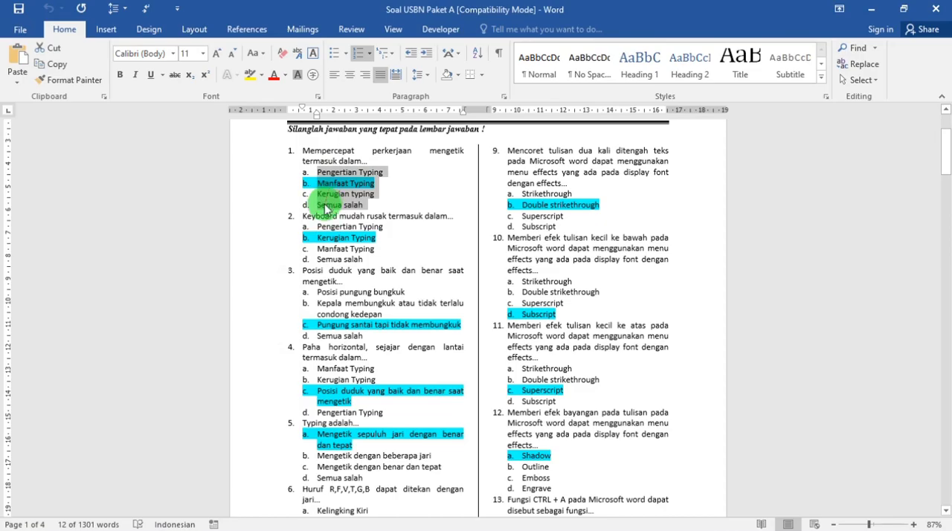
Back in the form, replace the "asdfasdf" option with the four copied answer options a to d.
key("alt+Tab")
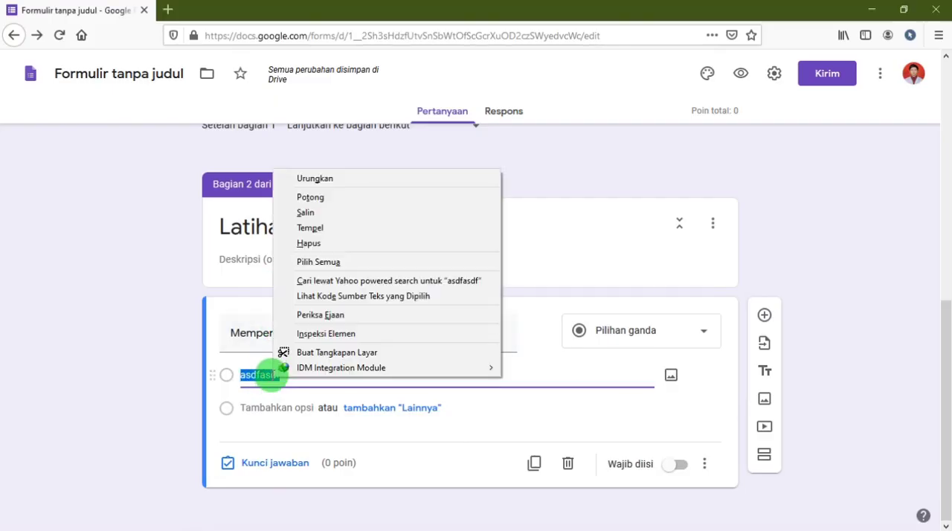
left_click(288, 378)
left_click_drag(290, 375, 223, 373)
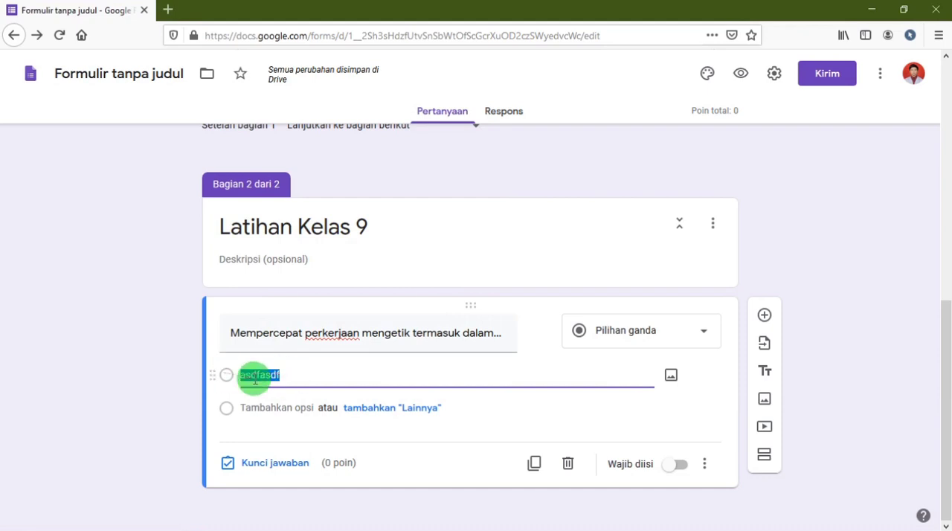
right_click(253, 374)
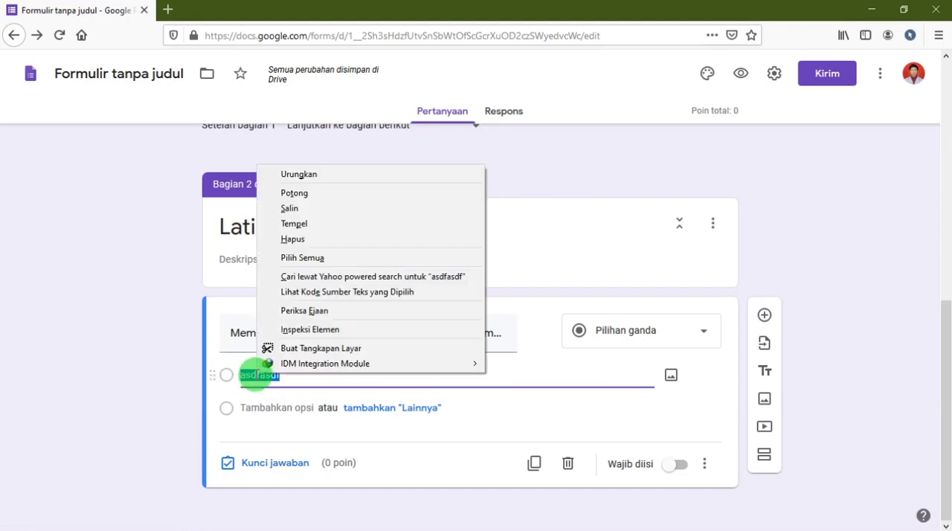
left_click(298, 228)
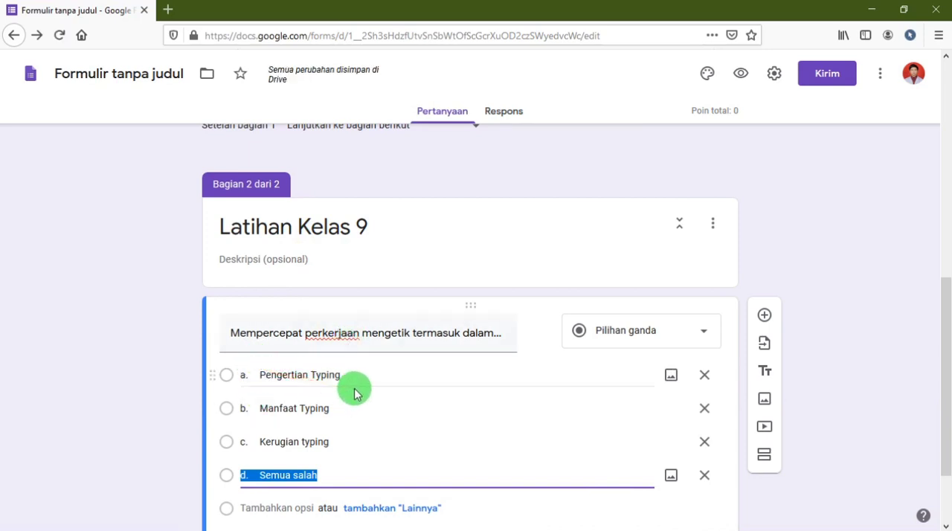
Make the "Mempercepat perkerjaan mengetik" question required and add a new blank question below it.
scroll(355, 395, "down", 2)
scroll(368, 370, "down", 1)
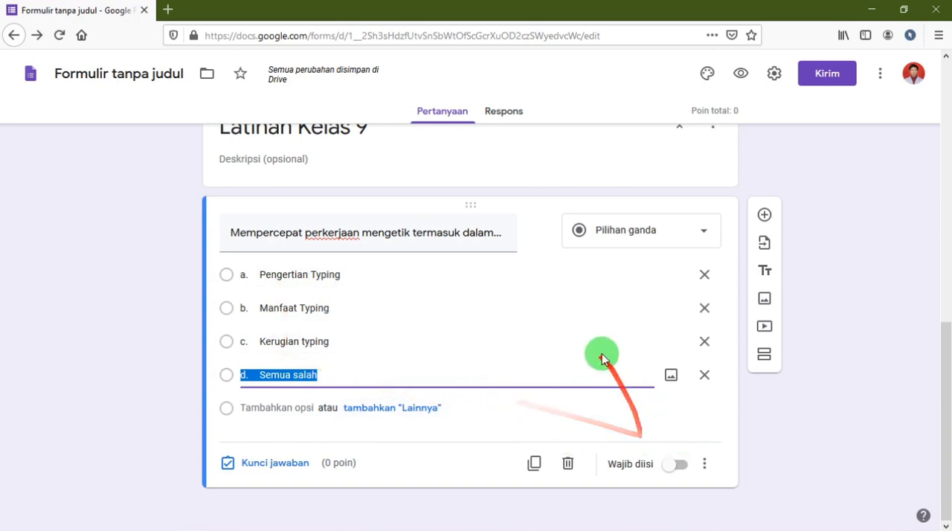
scroll(511, 339, "up", 1)
scroll(520, 342, "up", 3)
scroll(526, 344, "down", 3)
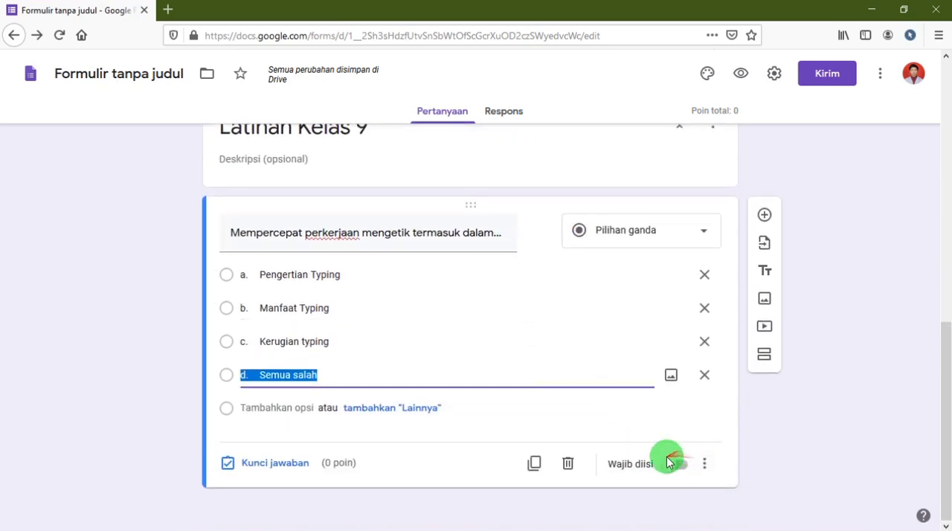
left_click(678, 464)
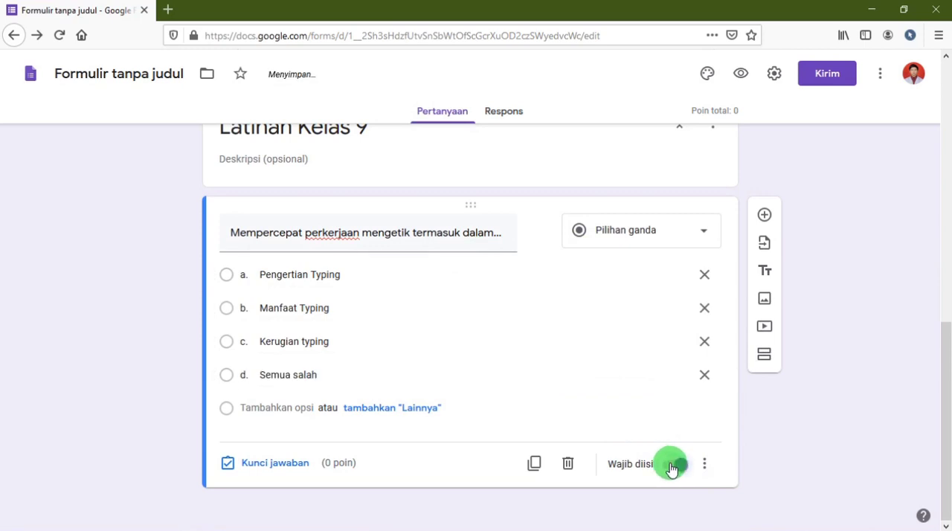
left_click(763, 215)
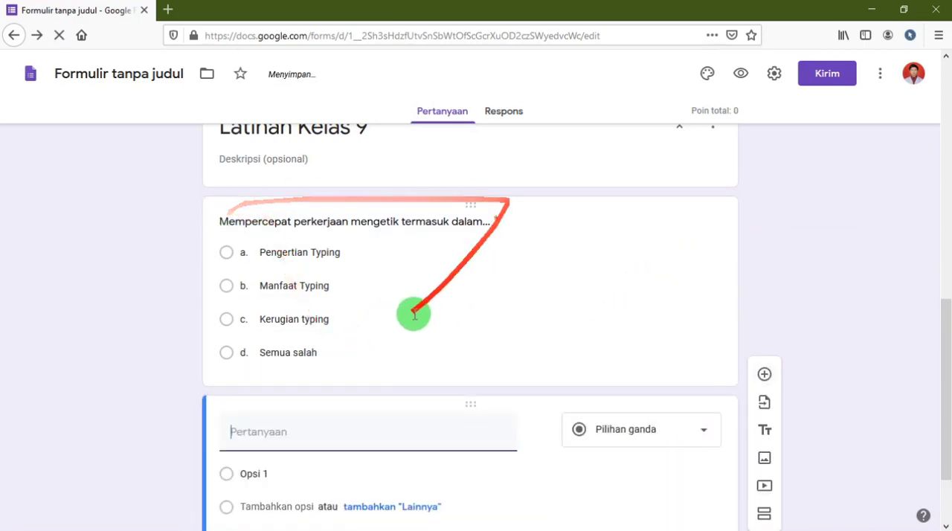
Title the blank question "Keyboard mudah rusak termasuk dalam..." with the text copied from Word question 2, without its leading number.
key("alt+Tab")
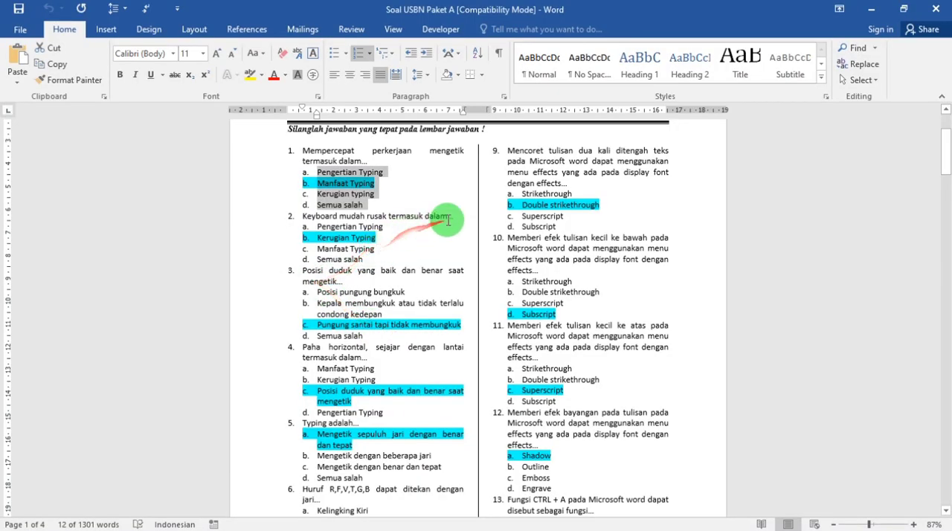
left_click_drag(453, 215, 299, 214)
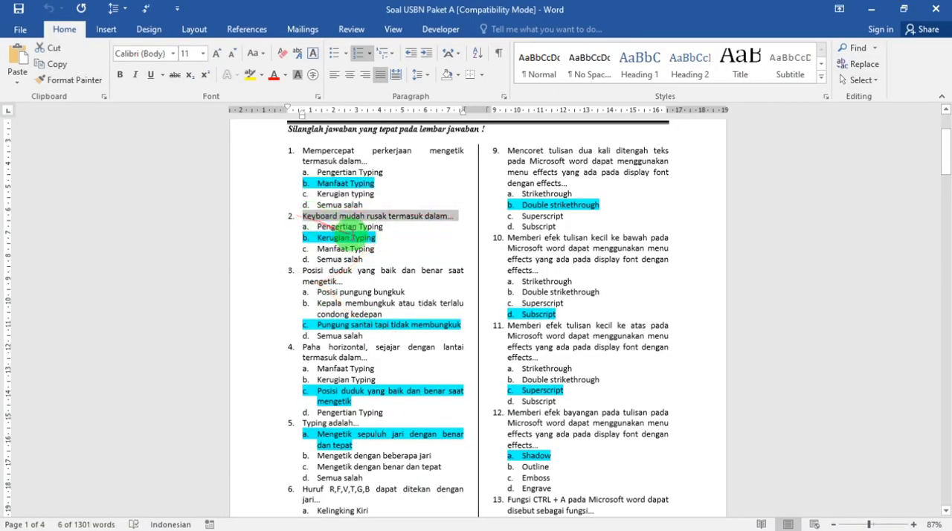
key("alt+Tab")
left_click(277, 431)
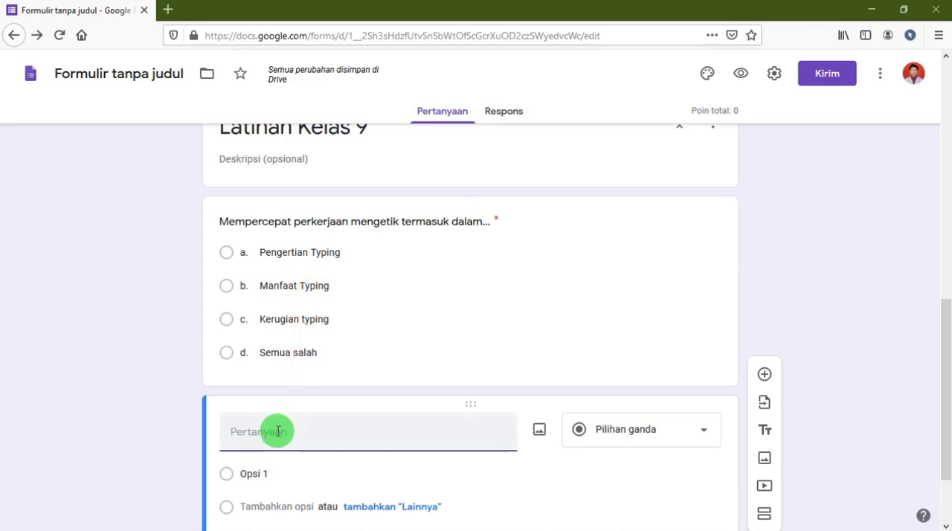
left_click_drag(253, 431, 202, 426)
key("BackSpace")
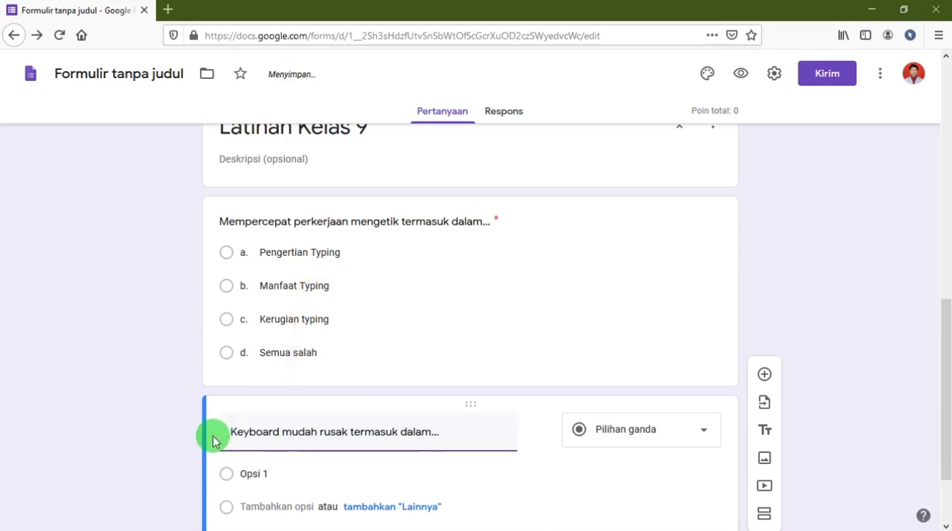
Copy the four answer options of question 2 from Word and paste them over "Opsi 1" in the keyboard question.
key("alt+Tab")
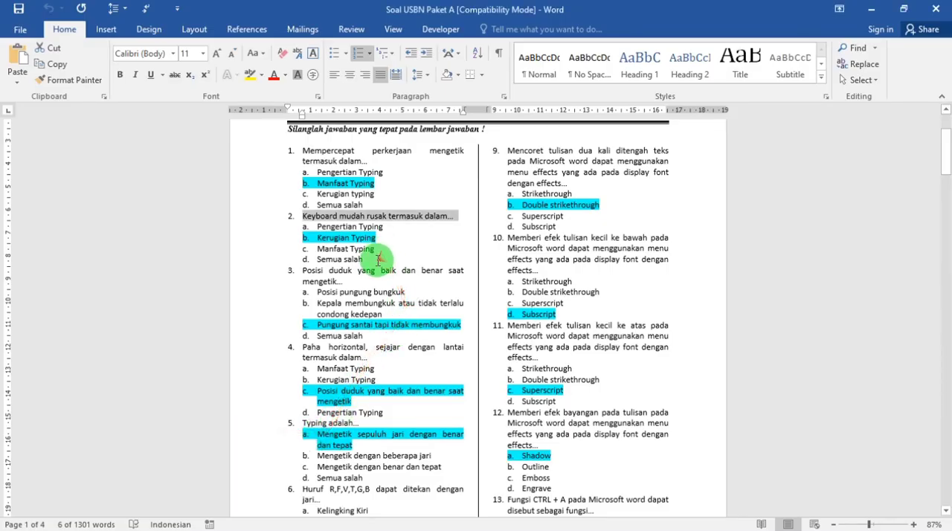
left_click_drag(377, 259, 300, 239)
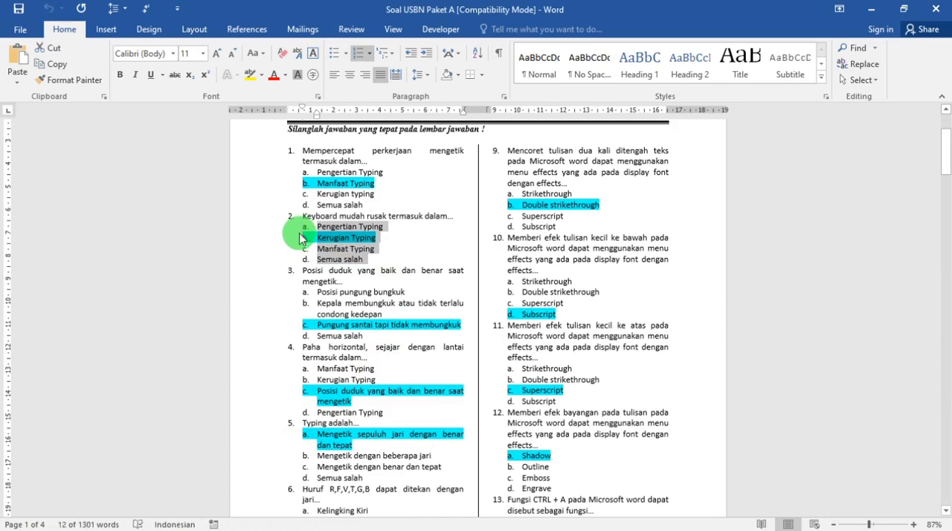
key("alt+Tab")
scroll(297, 447, "down", 1)
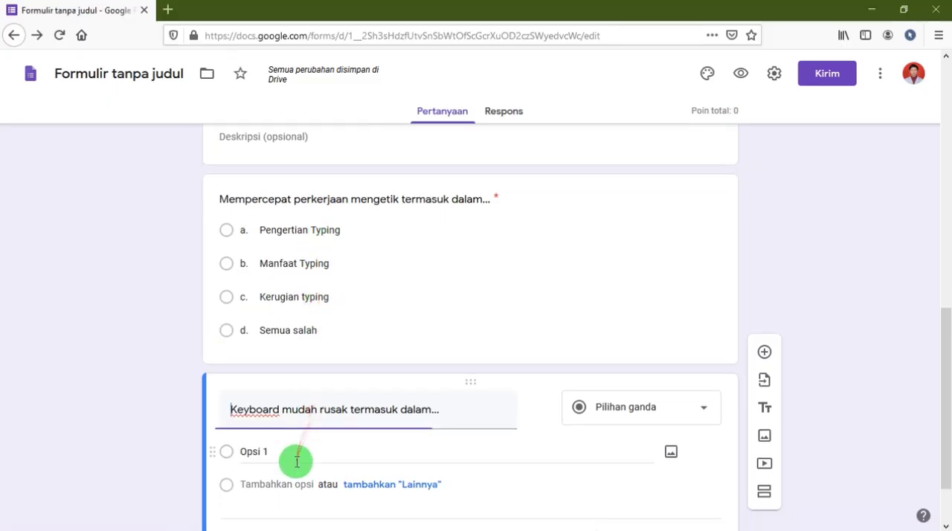
left_click(297, 461)
left_click_drag(292, 404, 204, 402)
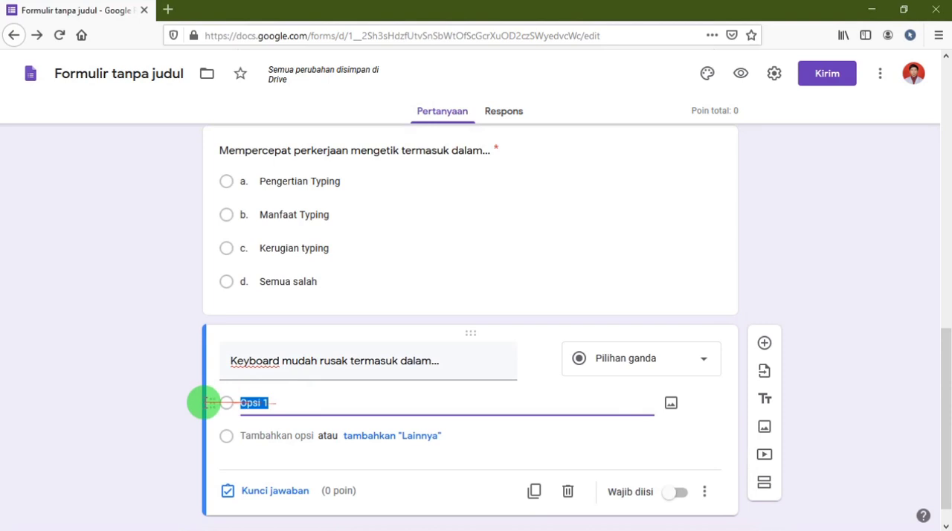
key("ctrl+v")
Copy the text of question 3, "Posisi duduk yang baik dan benar saat mengetik...", from the Word document and return to the form.
key("alt+Tab")
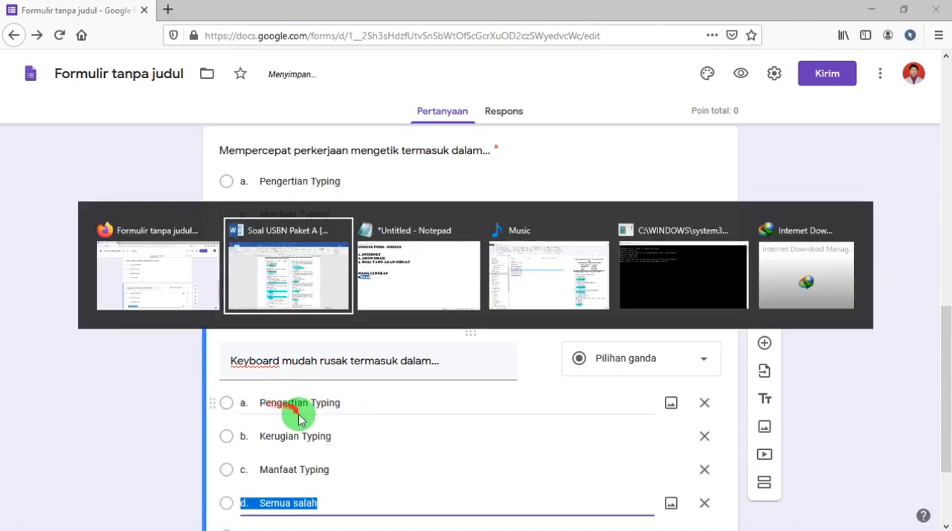
left_click_drag(349, 283, 298, 272)
key("alt+Tab")
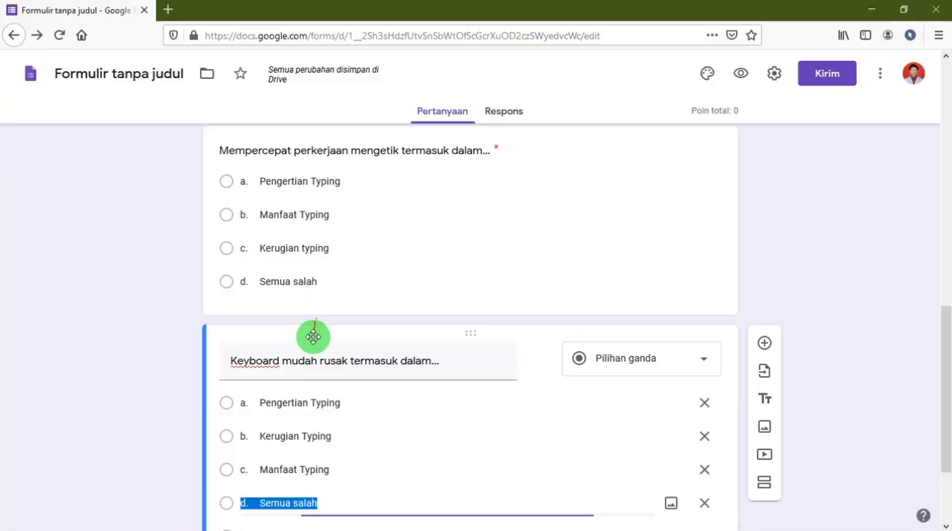
Make the keyboard question required and add a new question below it with the copied question 3 text as title, without "3.".
scroll(312, 335, "down", 2)
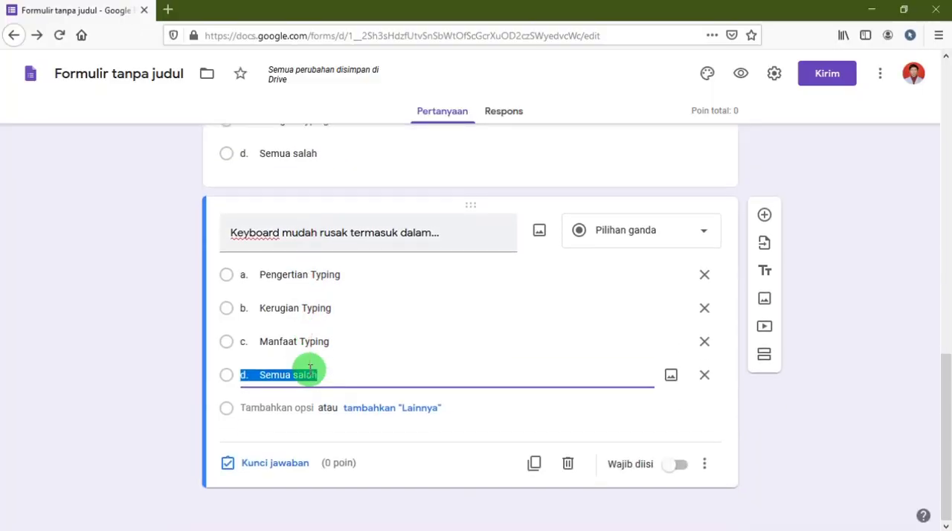
left_click(678, 464)
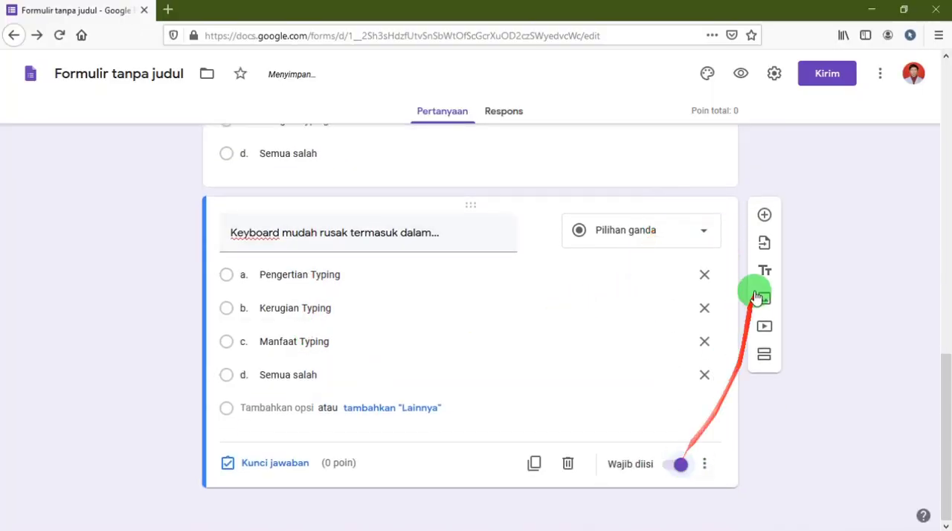
left_click(763, 215)
key("ctrl+v")
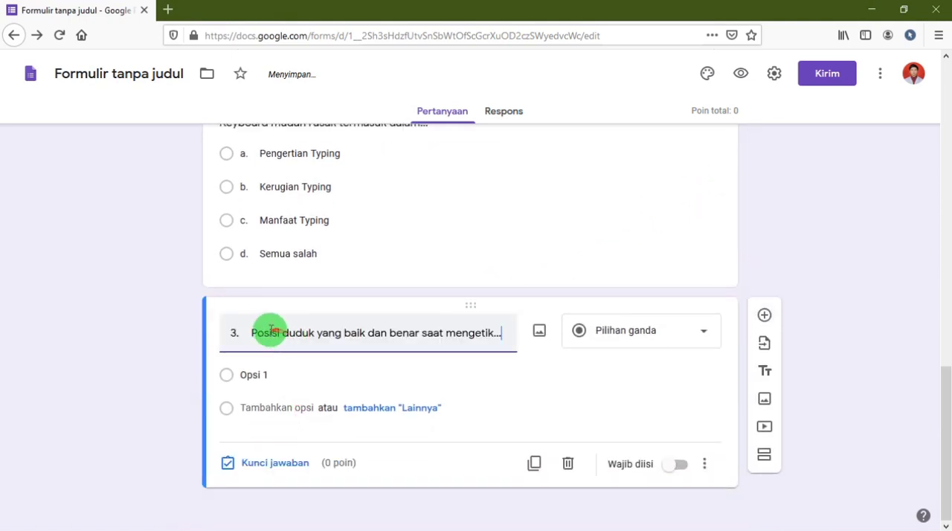
key("BackSpace")
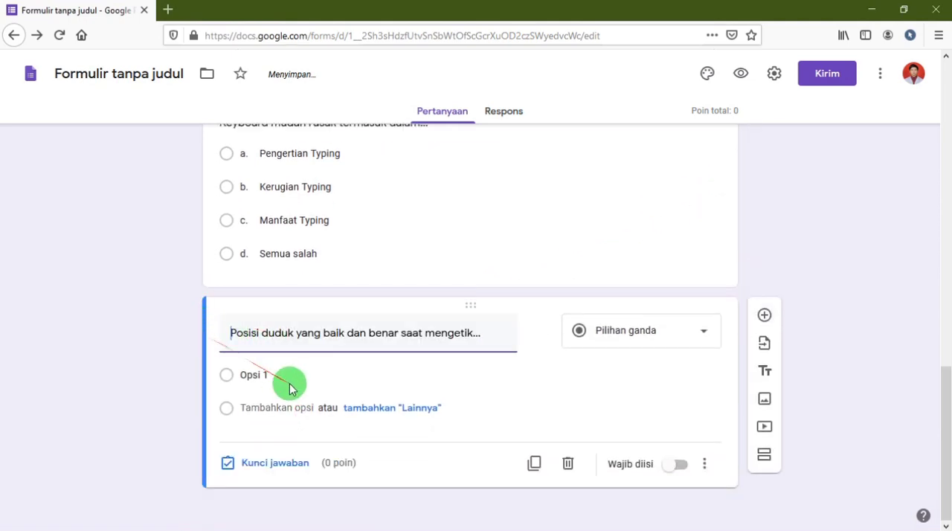
Copy the four answer options of question 3 from Word and paste them into the "Posisi duduk" question's first option.
key("alt+Tab")
left_click_drag(376, 337, 293, 297)
key("alt+Tab")
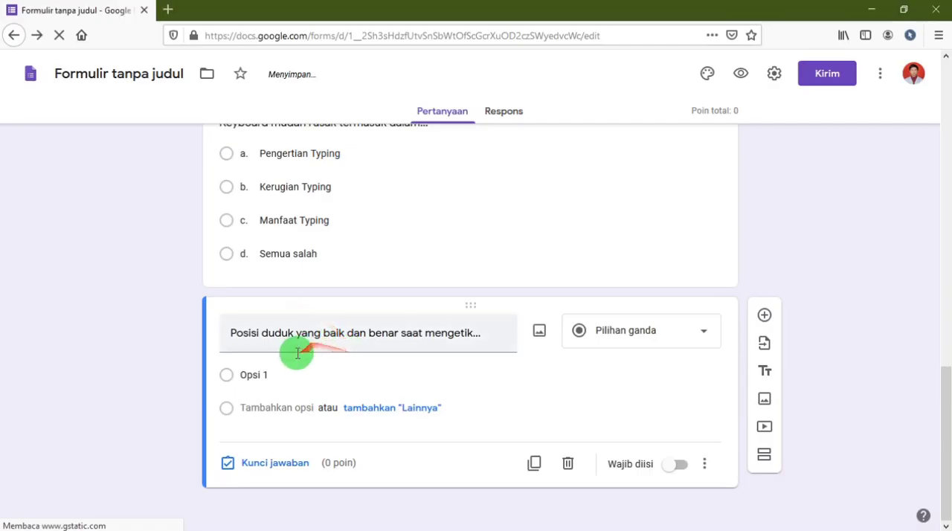
left_click(285, 374)
type("a.\tPosisi pungung bungkuk b.\tKepala membungkuk atau tidak terlalu condong kedepan c.\tPungung santai tapi tidak membungkuk d.\tSemua salah")
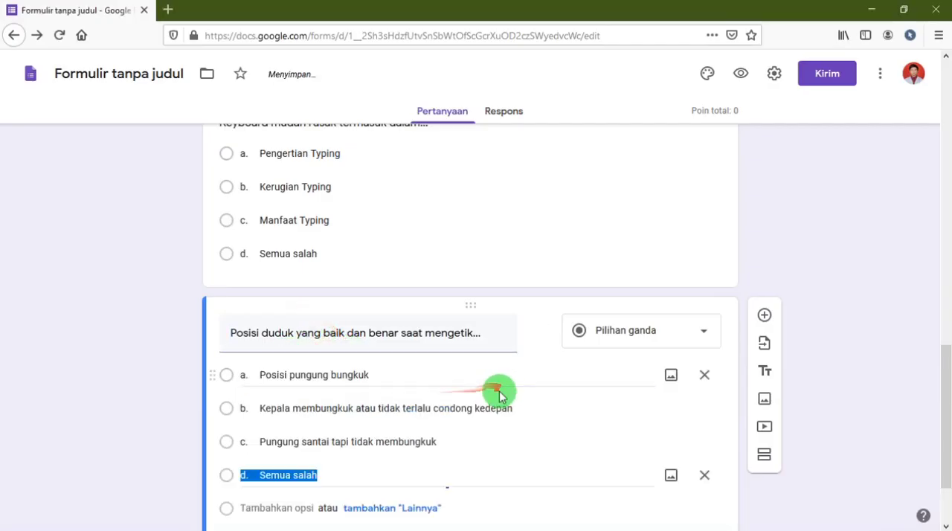
Dismiss the image upload dialog and make the "Posisi duduk" question required.
scroll(659, 490, "down", 2)
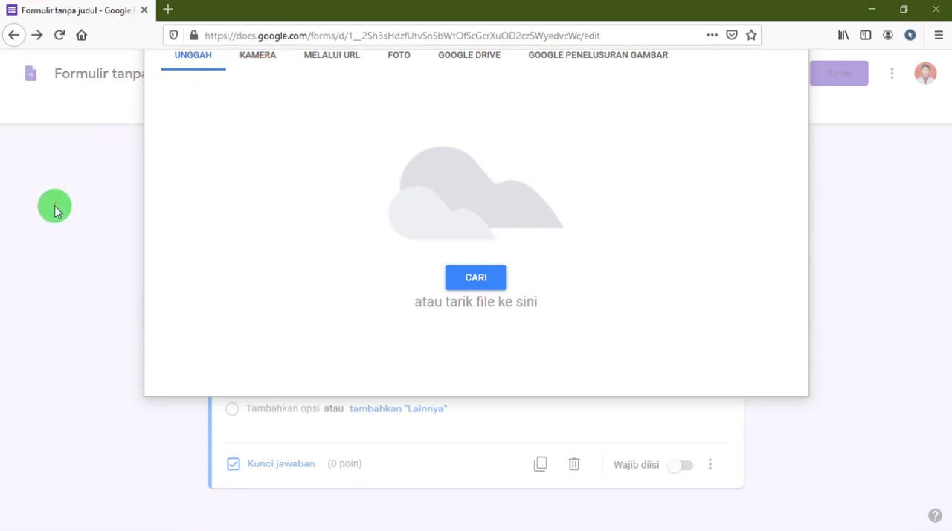
left_click(86, 294)
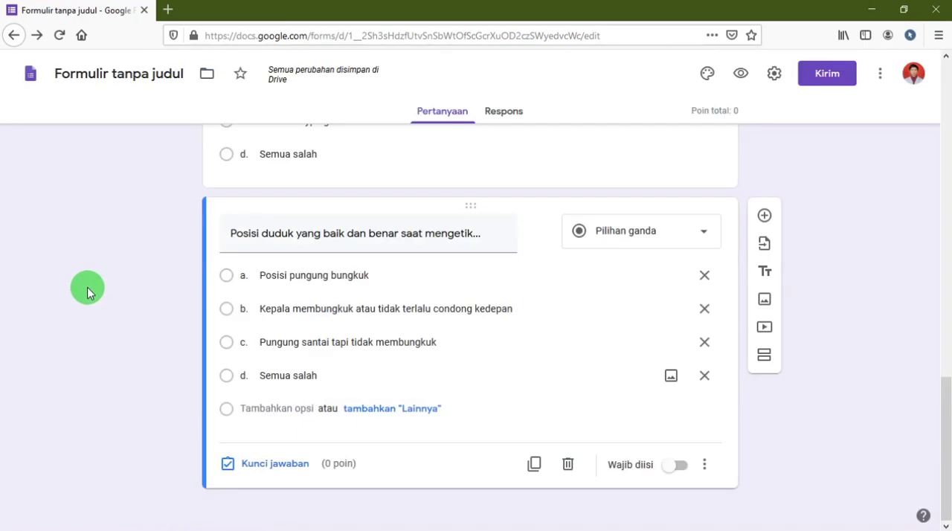
left_click(676, 473)
Review the keyboard and "Posisi duduk" questions and their answer options in the form.
scroll(472, 350, "up", 6)
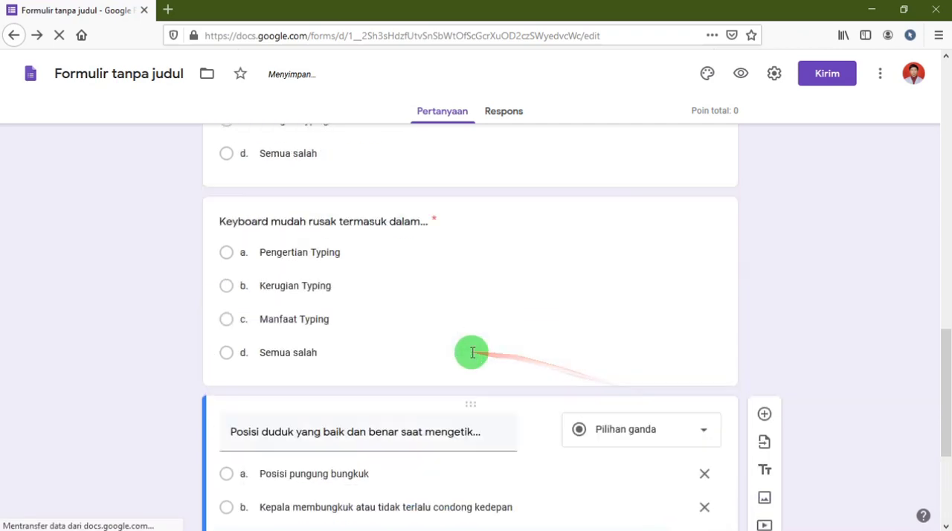
scroll(472, 354, "down", 4)
scroll(670, 362, "down", 1)
scroll(680, 362, "up", 3)
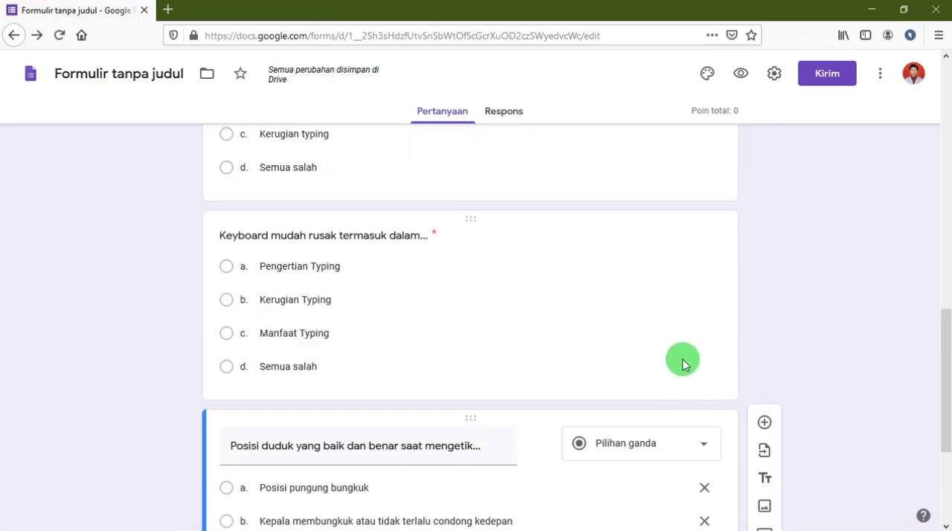
scroll(680, 358, "down", 5)
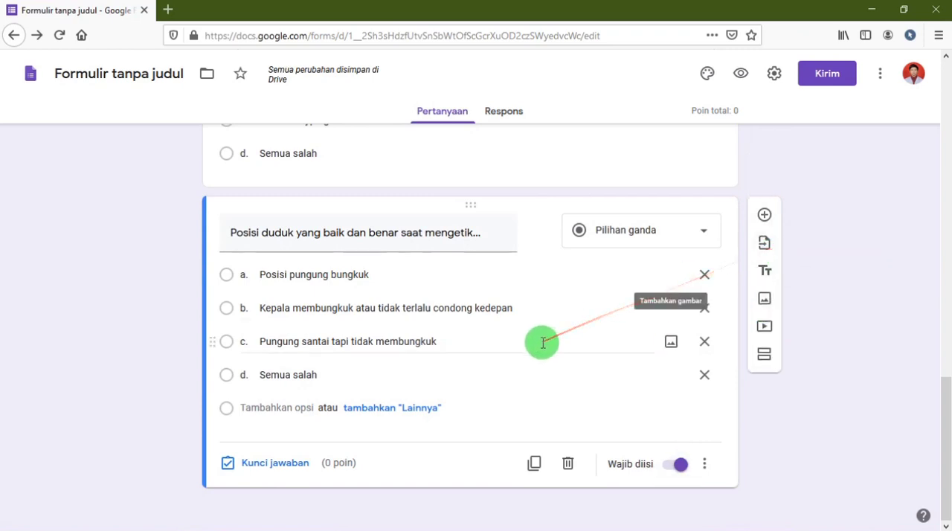
scroll(774, 328, "up", 3)
scroll(774, 328, "up", 3)
scroll(773, 340, "down", 6)
scroll(773, 342, "up", 1)
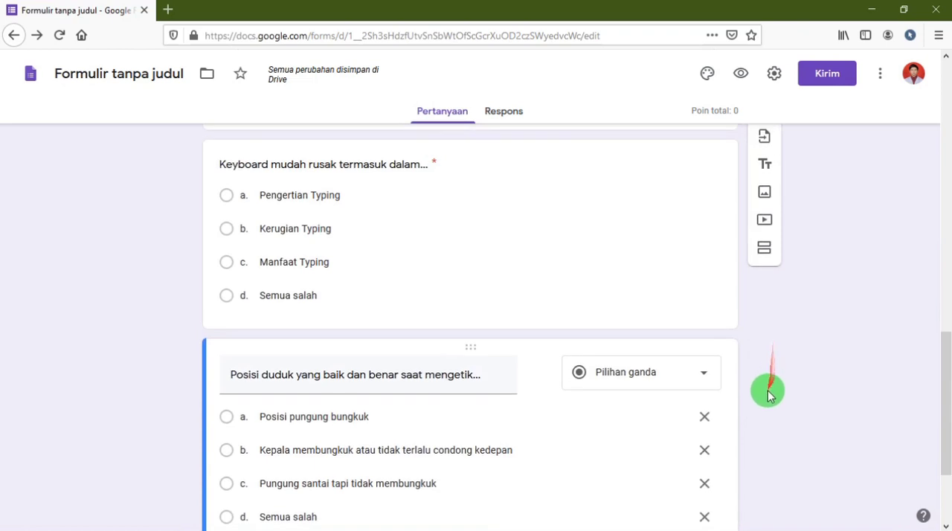
Add a new question titled "Paha horizontal, sejajar dengan lantai termasuk dalam..." using the text of Word question 4, without its leading number.
scroll(769, 395, "down", 2)
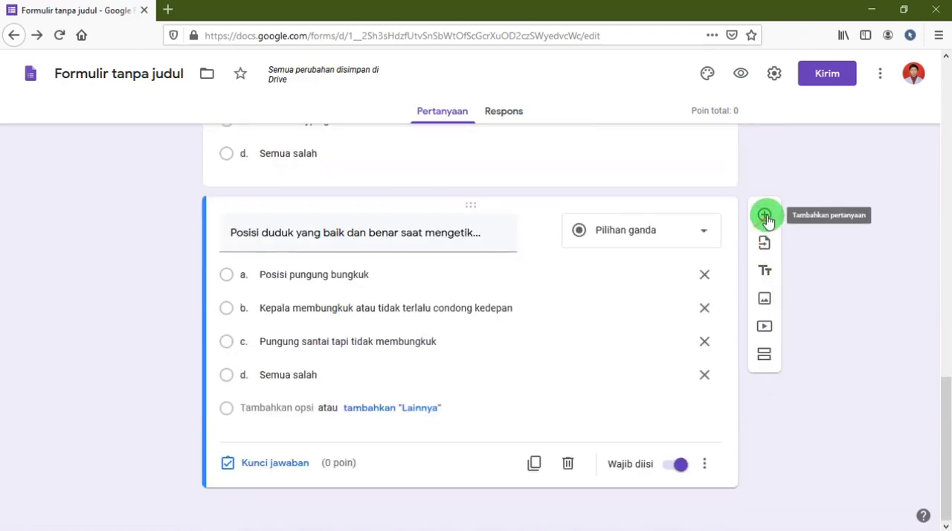
left_click(766, 217)
key("alt+Tab")
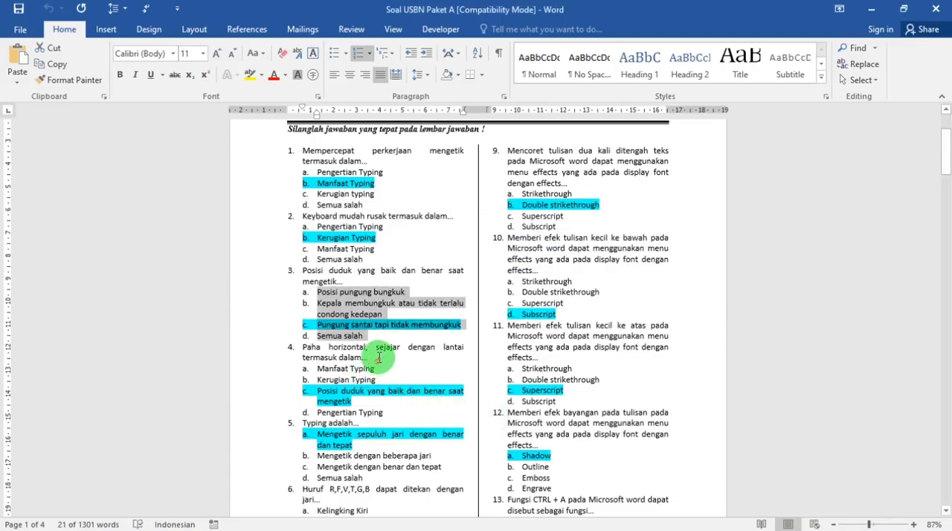
left_click_drag(378, 358, 297, 345)
key("alt+Tab")
left_click(310, 338)
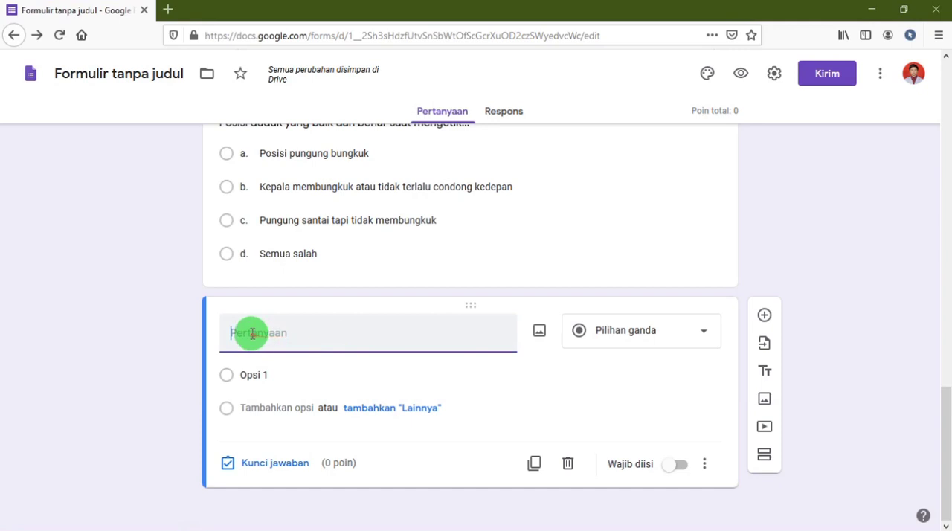
type("4.\tPaha horizontal, sejajar dengan lantai termasuk dalam...")
left_click_drag(244, 331, 211, 336)
key("BackSpace")
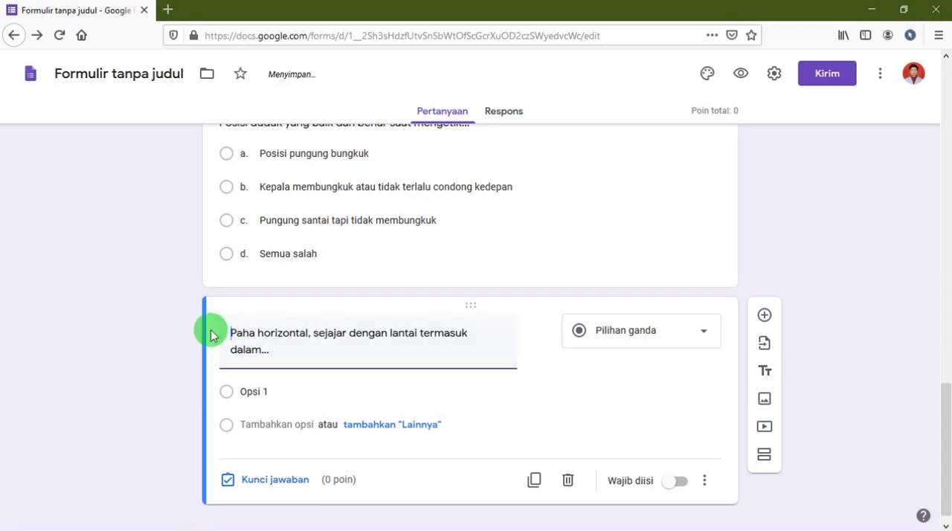
Copy the four answer options of question 4, Manfaat Typing through Pengertian Typing, from the Word document.
key("alt+Tab")
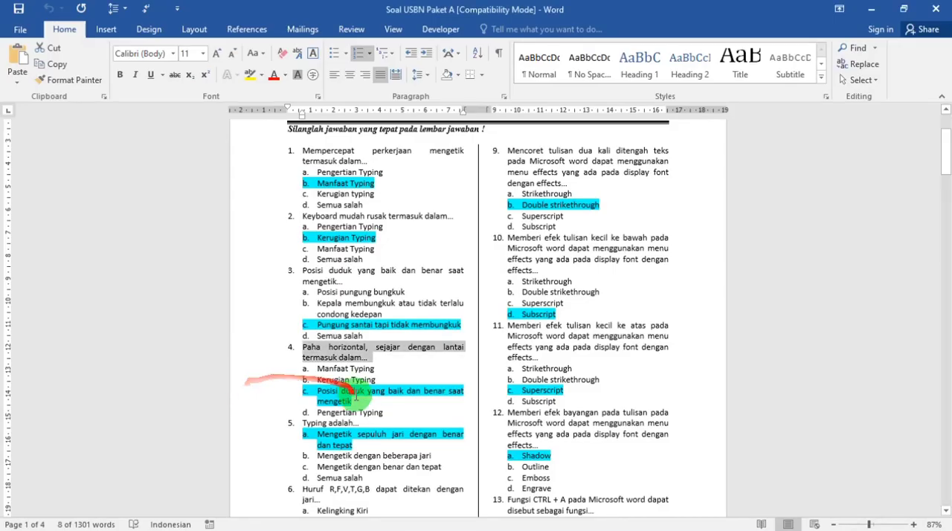
left_click_drag(361, 409, 305, 372)
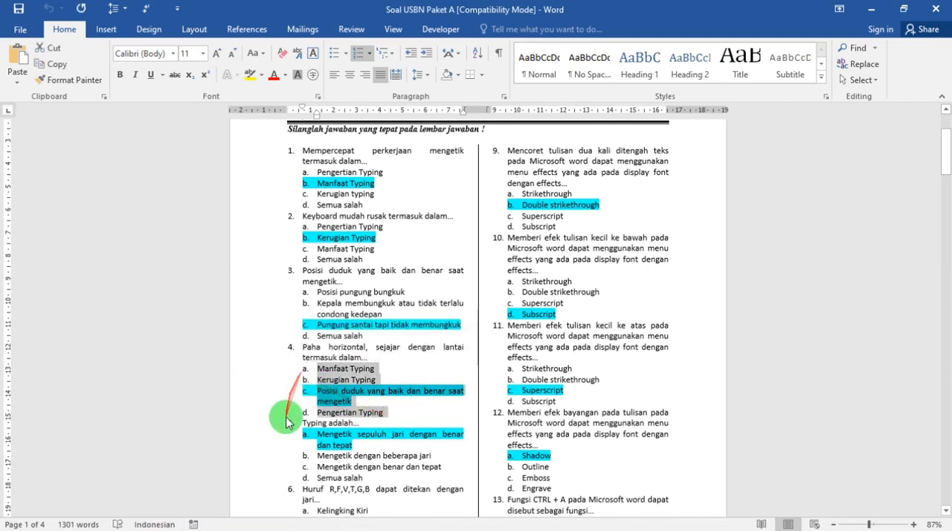
right_click(333, 372)
left_click(366, 153)
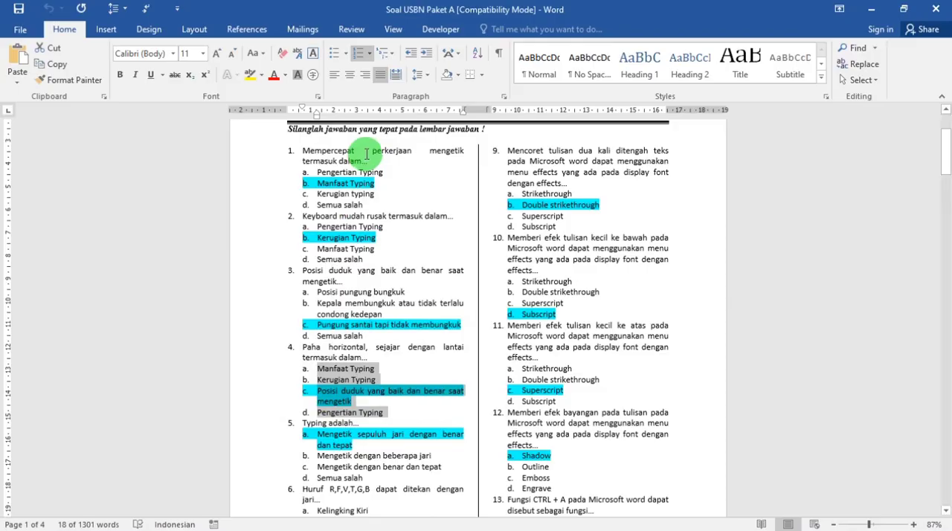
Back in the form, replace "Opsi 1" of the "Paha horizontal" question with the four copied answer options.
key("alt+Tab")
left_click(296, 392)
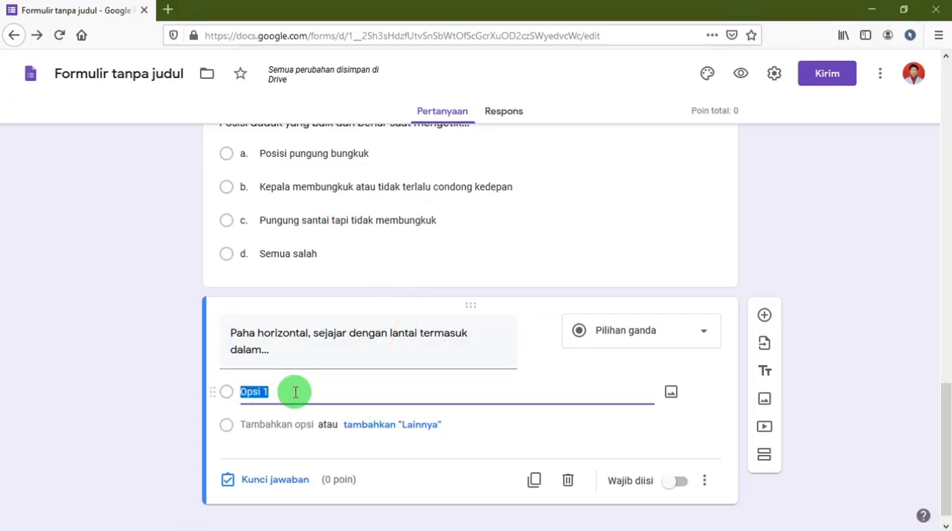
right_click(296, 392)
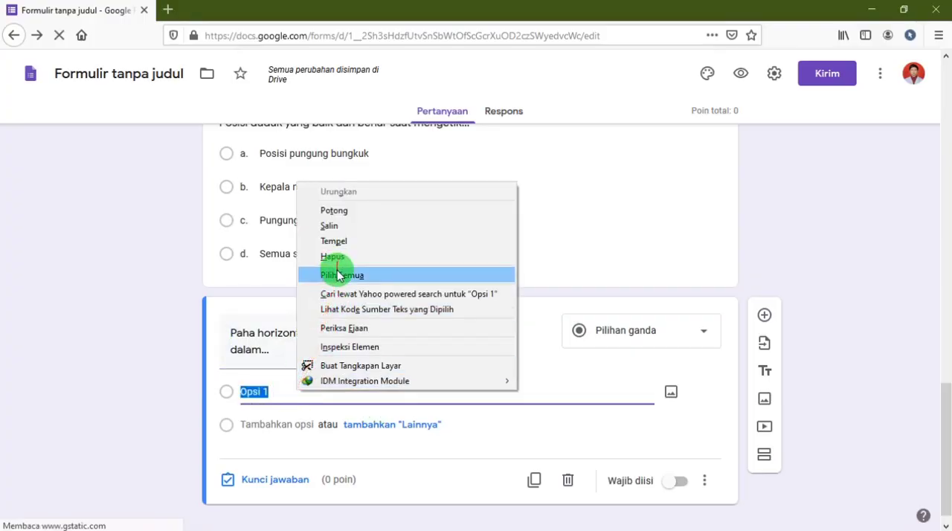
left_click(328, 224)
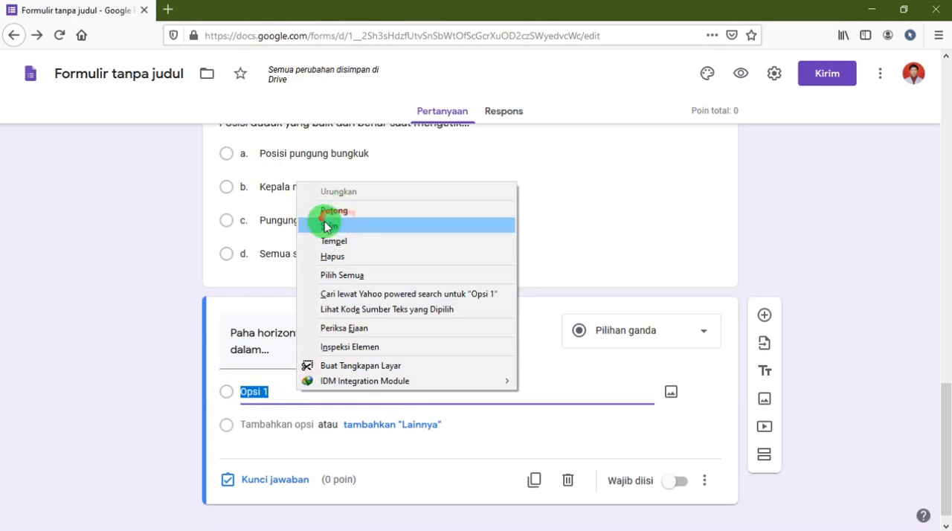
left_click(344, 241)
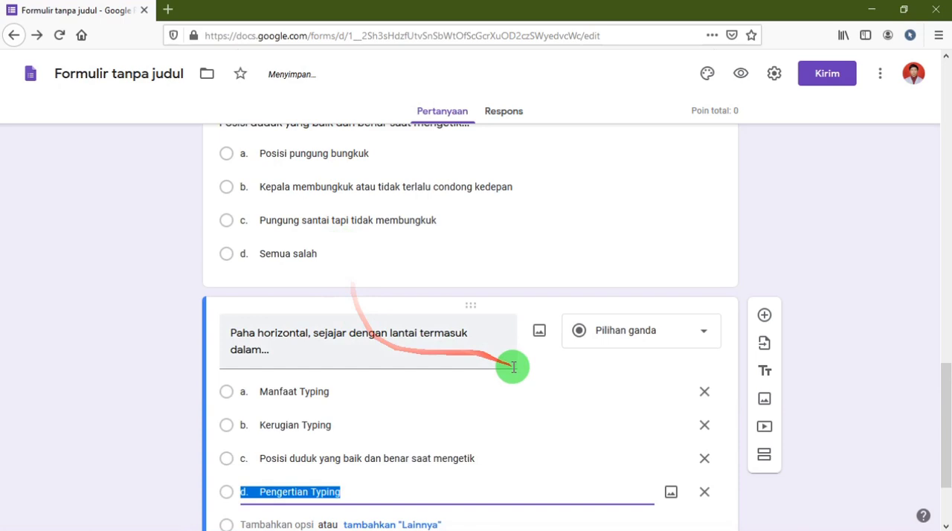
Make the "Paha horizontal" question required and add a new blank question below it.
left_click(679, 466)
left_click(764, 198)
Title the new blank question "Typing adalah..." using the text of Word question 5, without its leading number.
key("alt+Tab")
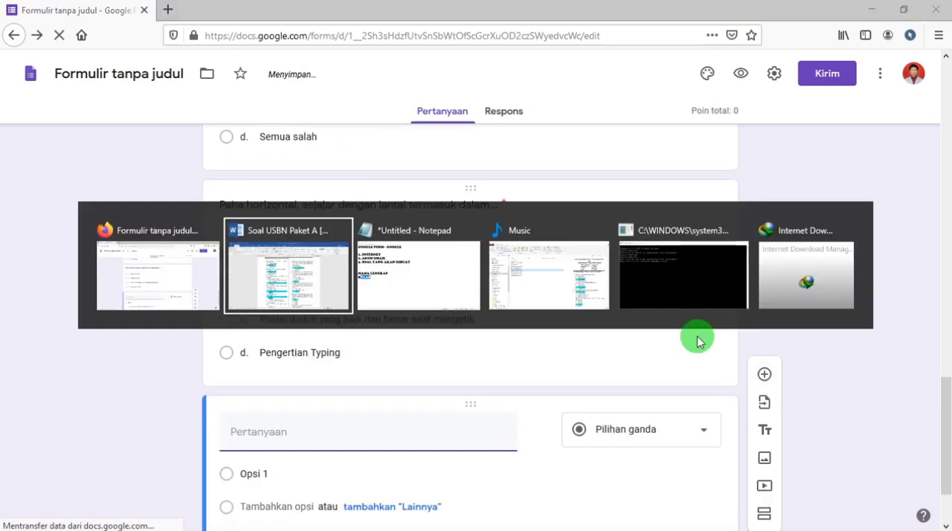
scroll(471, 374, "down", 3)
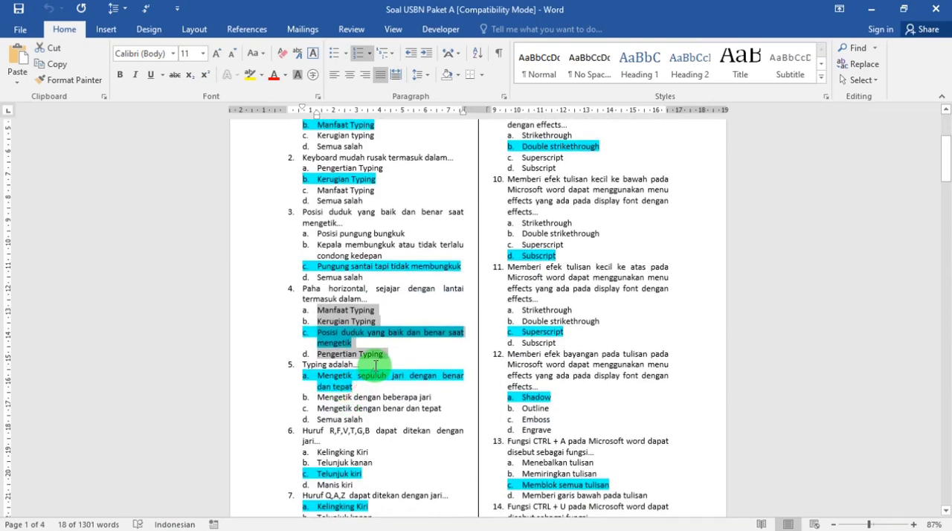
left_click_drag(375, 365, 313, 368)
key("alt+Tab")
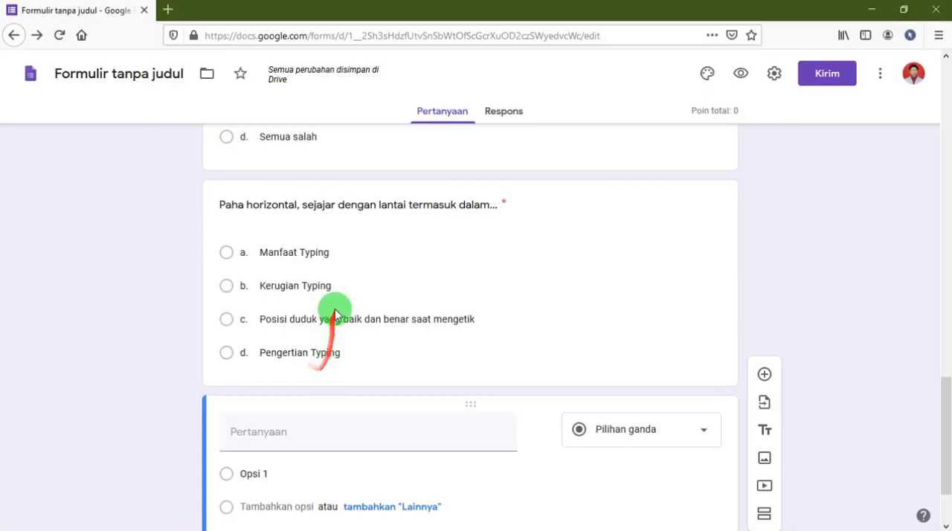
key("ctrl+v")
left_click_drag(257, 433, 174, 434)
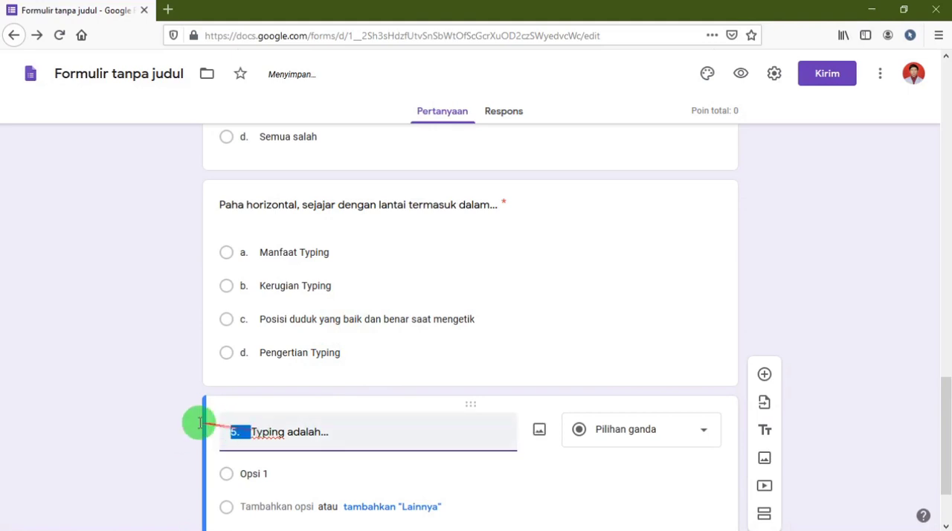
key("BackSpace")
Replace "Opsi 1" of the "Typing adalah..." question with the four answer options of Word question 5 and make the question required.
key("alt+Tab")
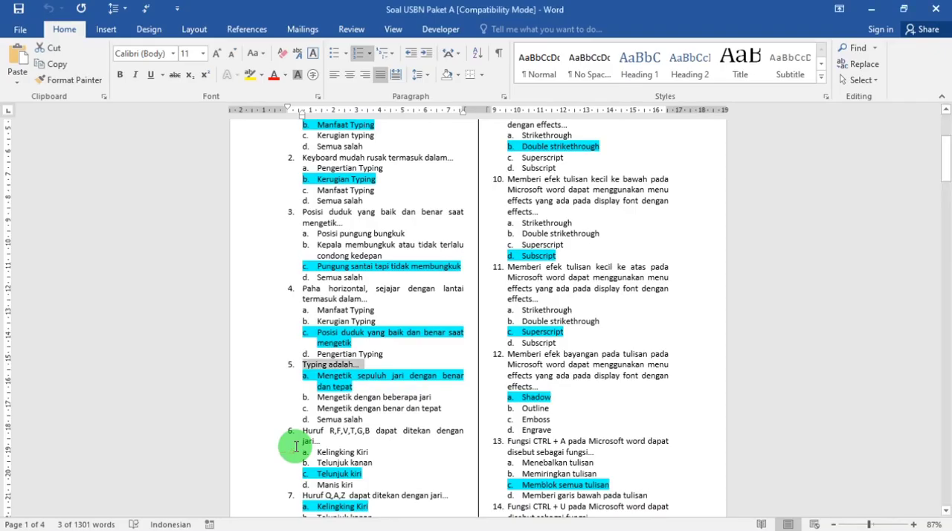
left_click_drag(378, 361, 303, 318)
key("alt+Tab")
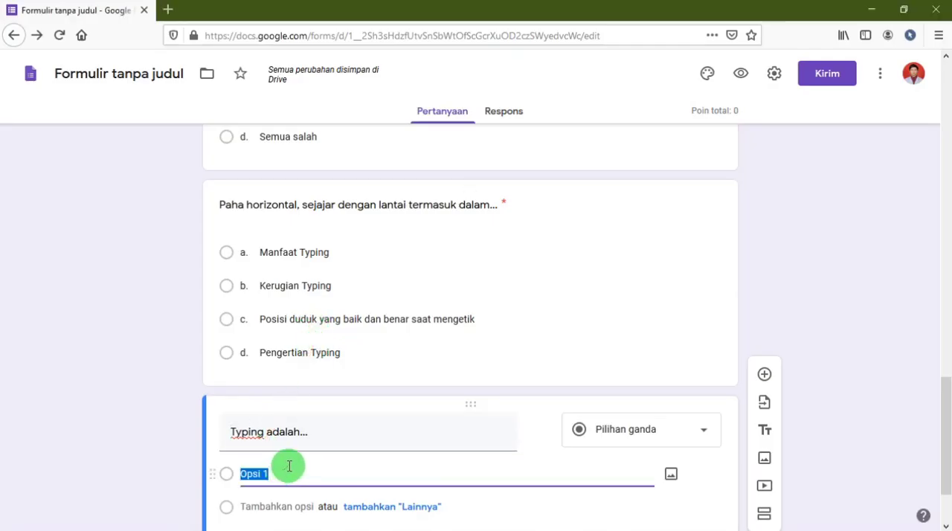
key("ctrl+v")
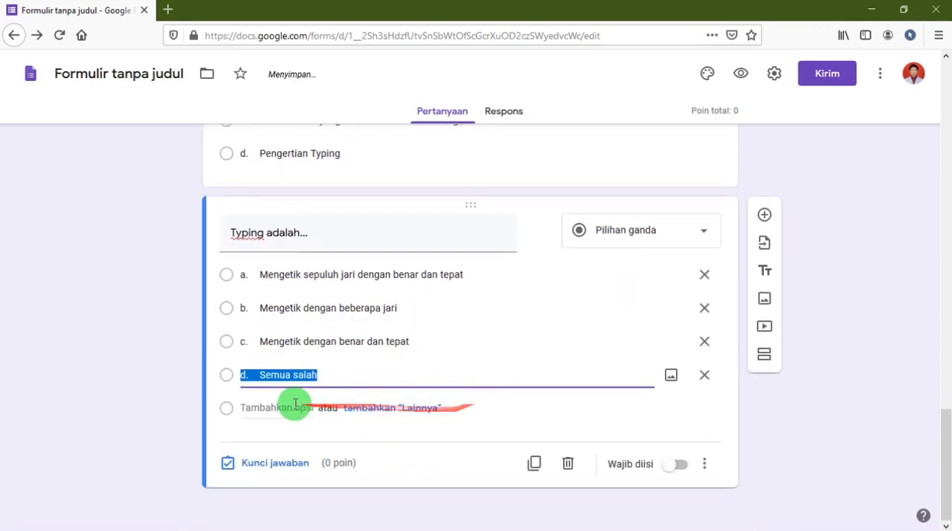
left_click(673, 464)
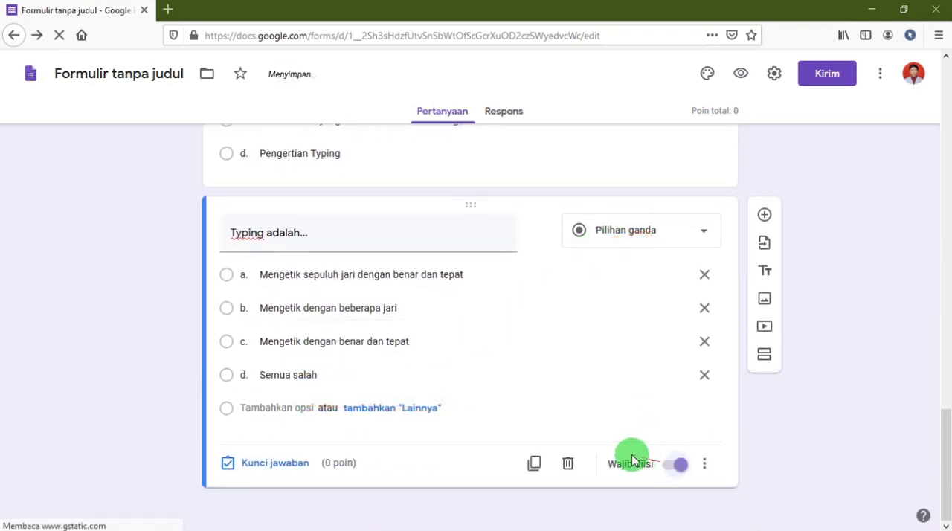
Review the finished questions back up to the "Latihan Kelas 9" section header and check the form's total points.
scroll(580, 333, "up", 3)
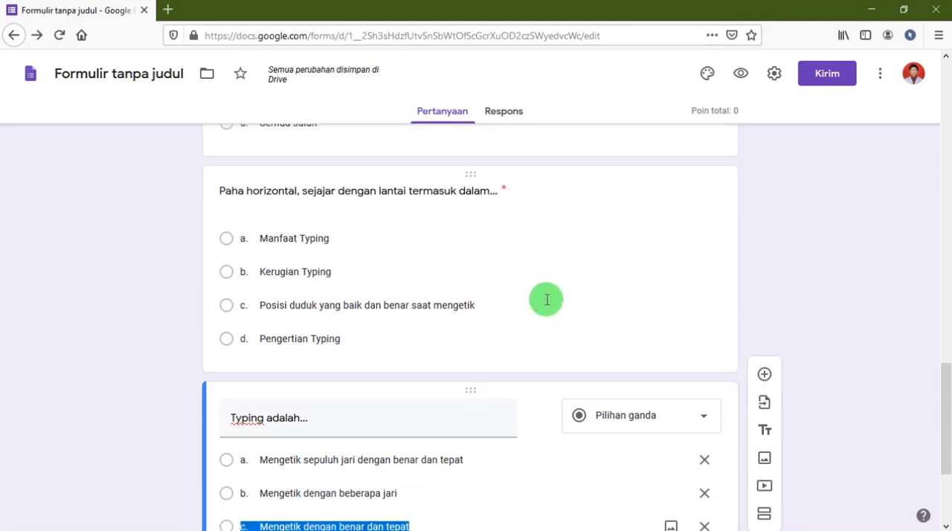
left_click(547, 299)
scroll(744, 417, "down", 3)
left_click(824, 418)
scroll(824, 419, "up", 5)
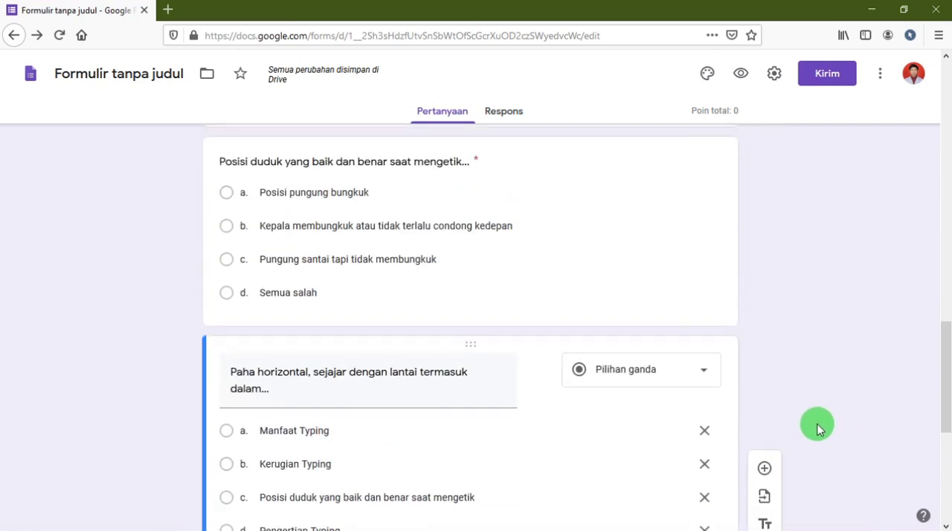
scroll(818, 424, "down", 4)
scroll(327, 362, "up", 8)
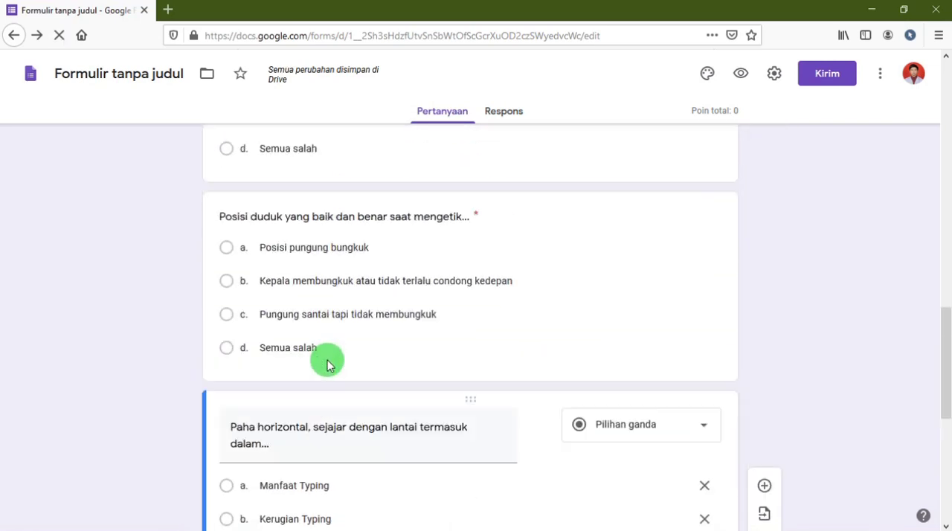
scroll(327, 364, "up", 3)
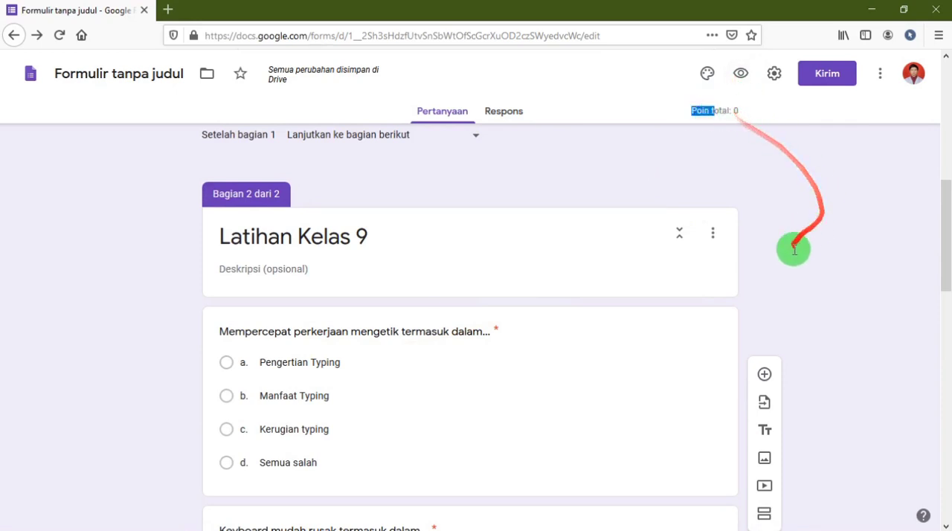
left_click(838, 296)
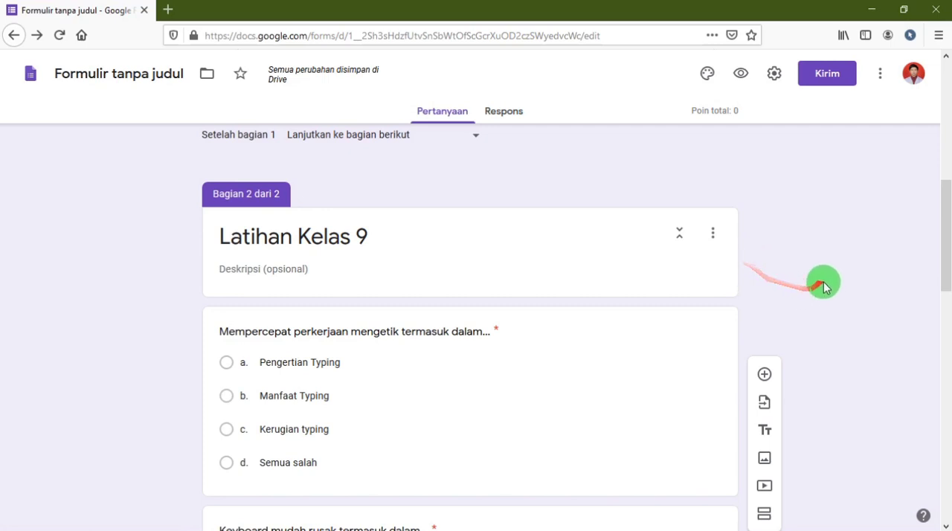
Set the answer key of the "Mempercepat perkerjaan mengetik" question to "b. Manfaat Typing", worth 20 points.
scroll(822, 285, "down", 2)
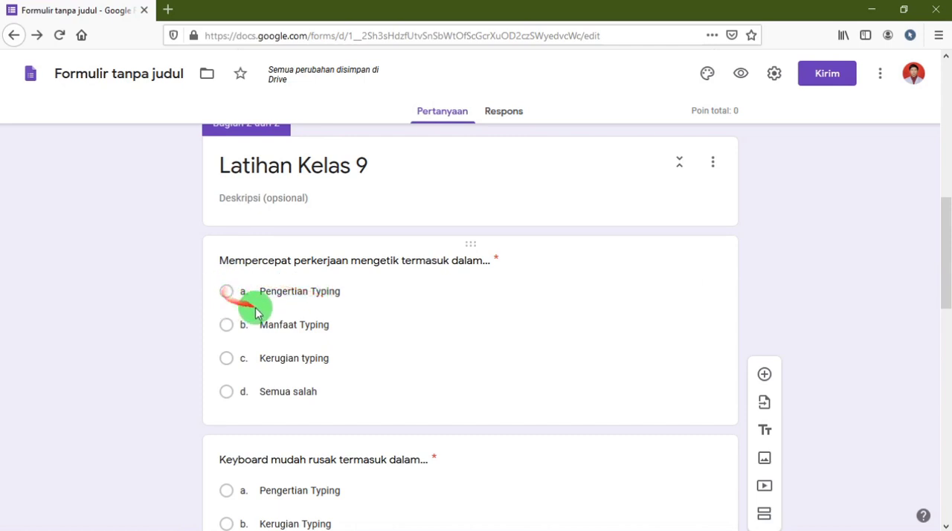
left_click(647, 402)
scroll(556, 412, "down", 2)
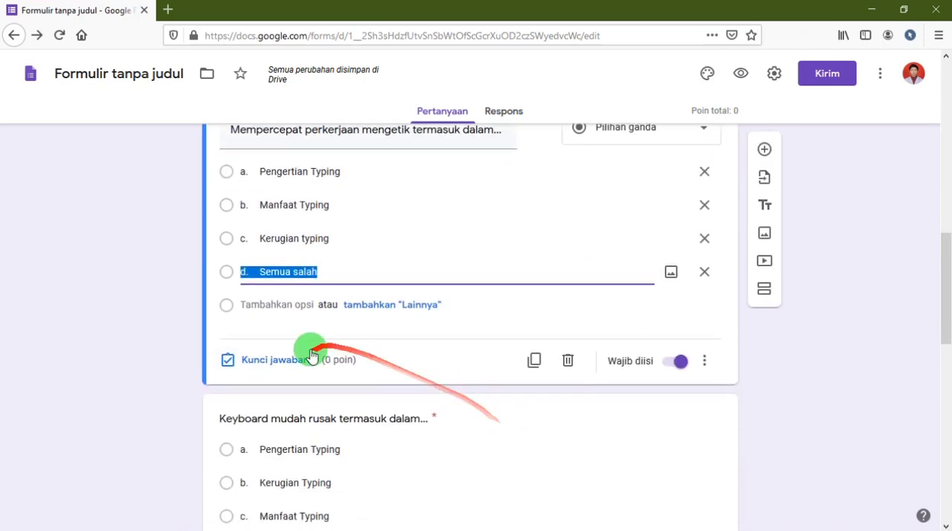
left_click(249, 365)
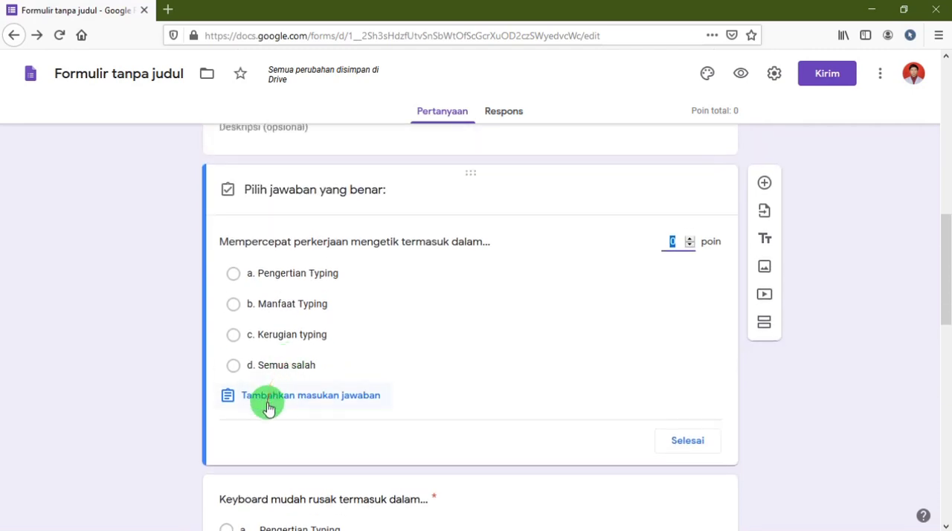
left_click_drag(282, 189, 236, 232)
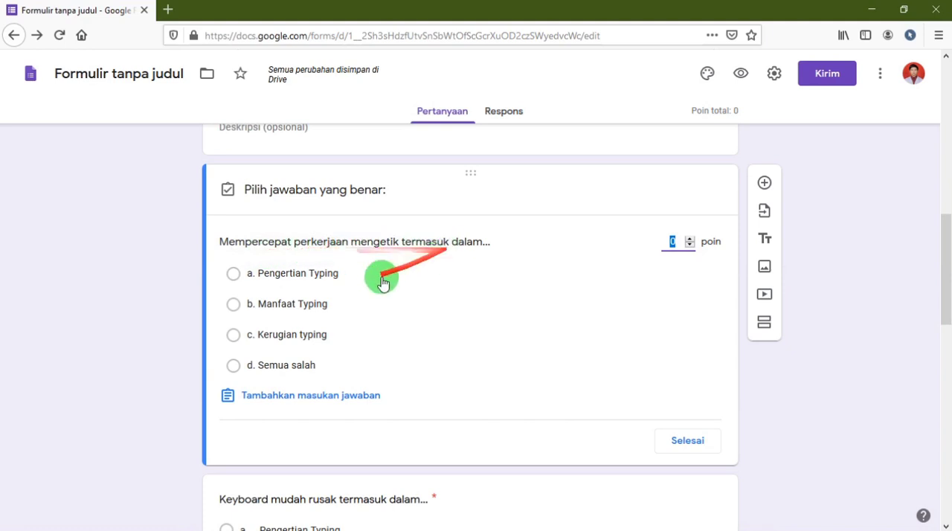
left_click(235, 305)
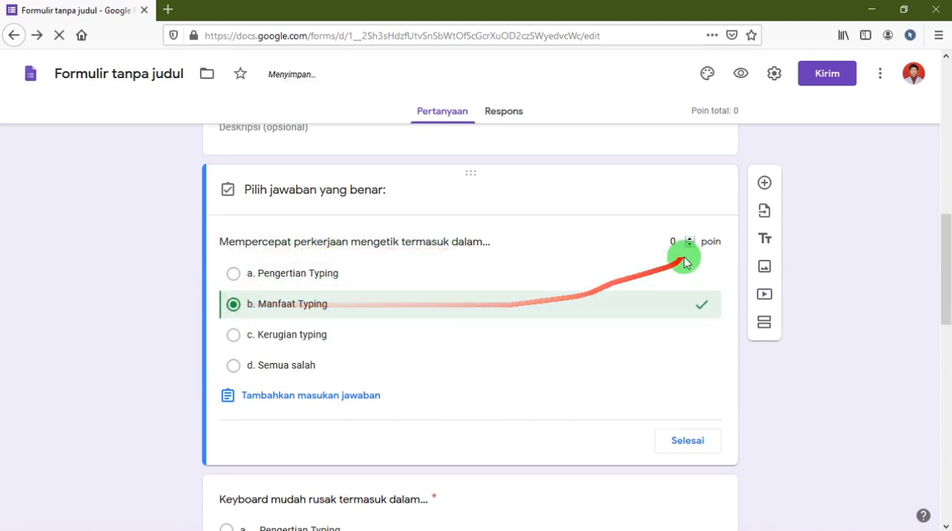
type("12")
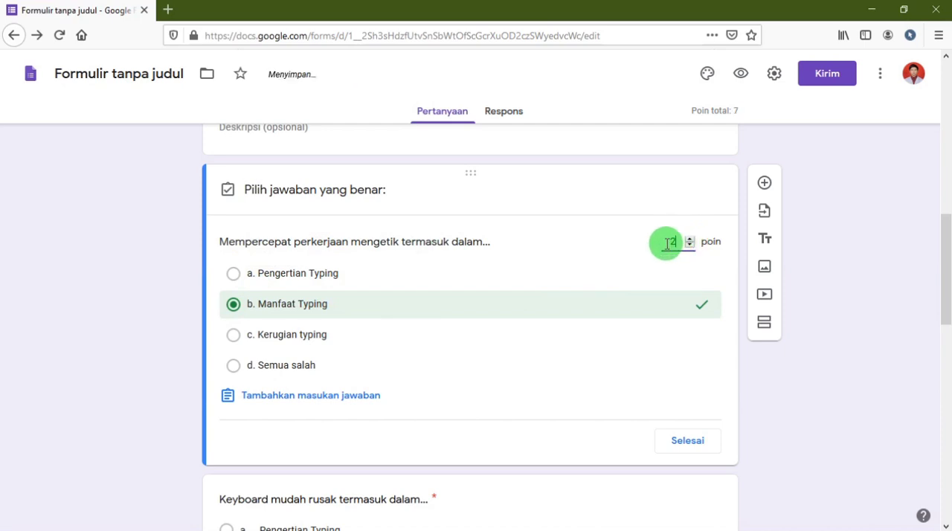
type("0")
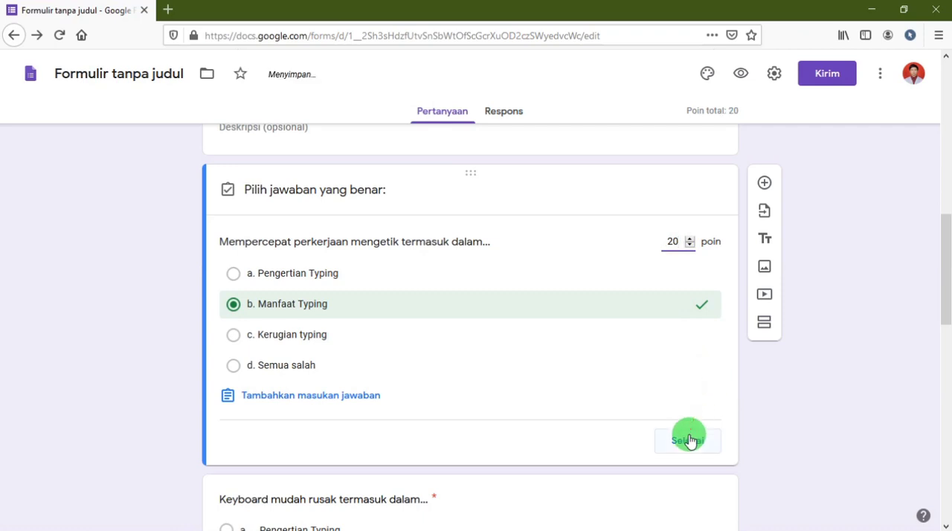
left_click(688, 439)
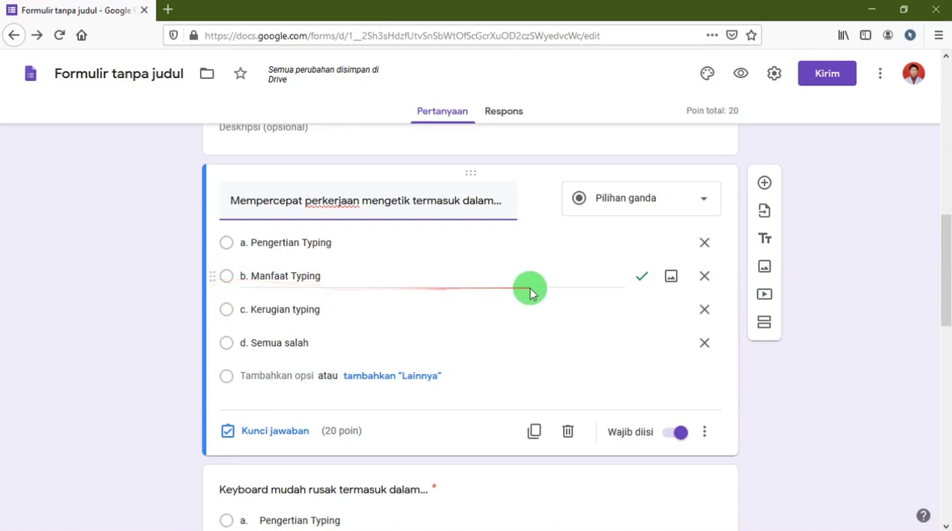
Set the answer key of the "Keyboard mudah rusak" question to "b. Kerugian Typing", worth 20 points.
scroll(521, 398, "down", 2)
scroll(461, 401, "down", 2)
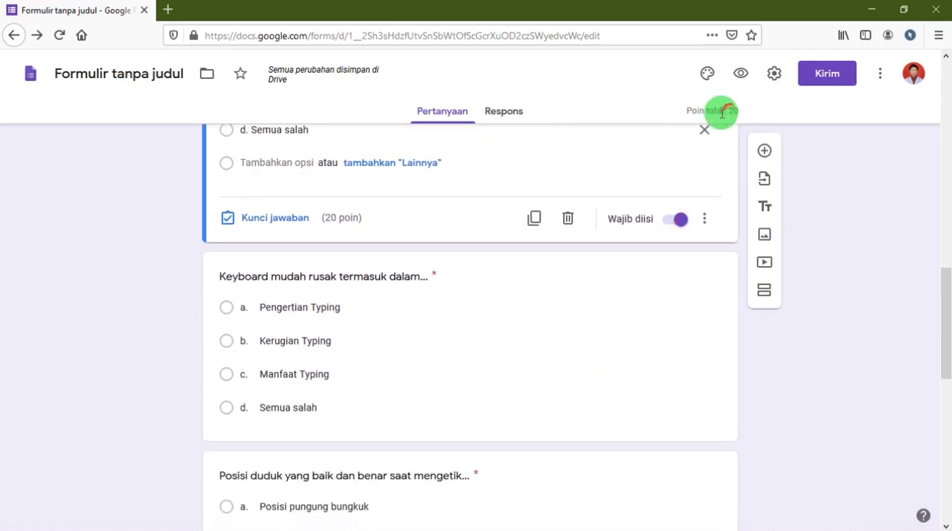
left_click(281, 352)
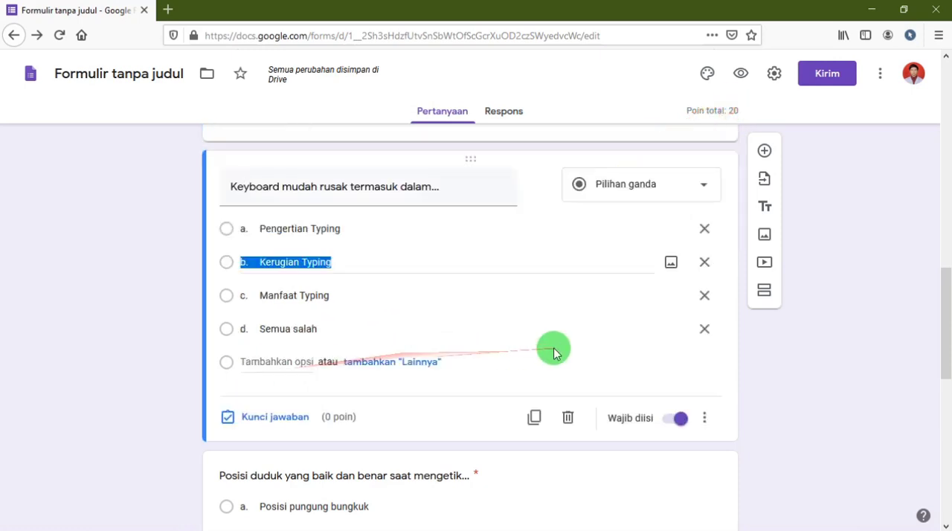
left_click(272, 416)
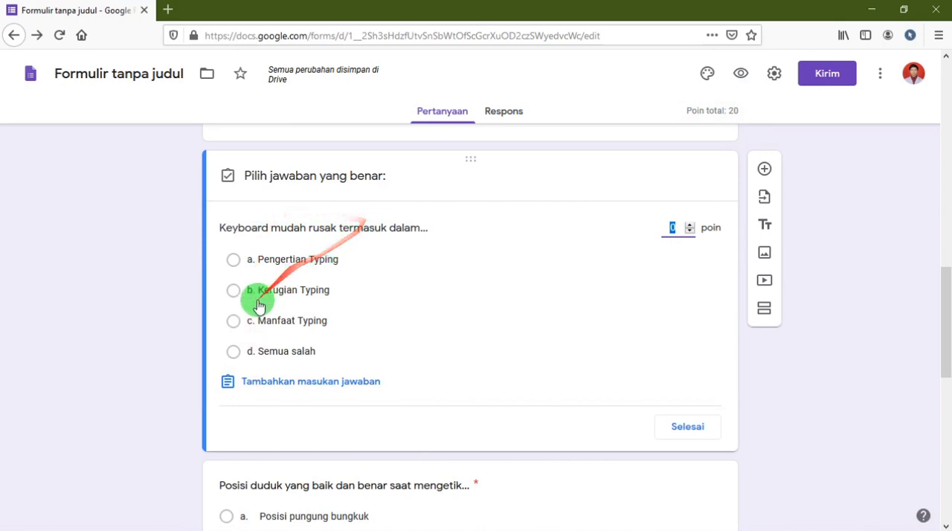
left_click(235, 291)
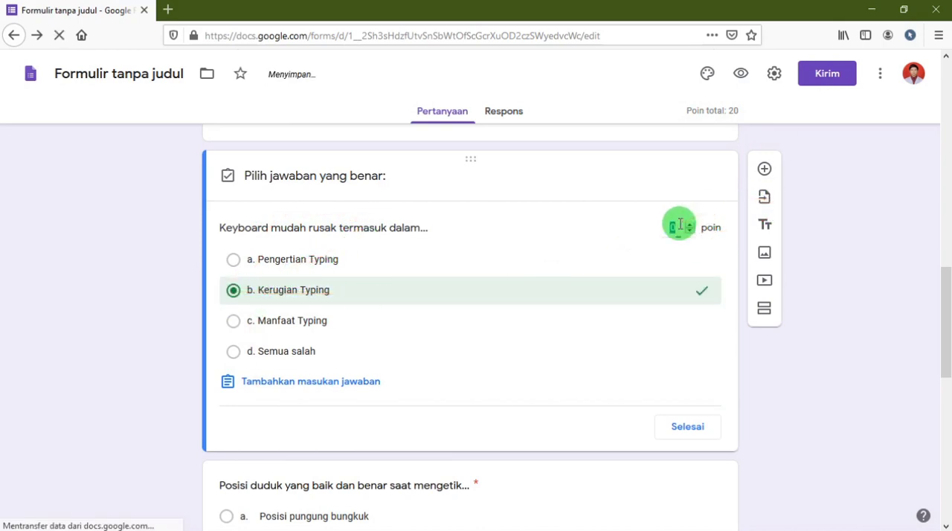
type("20")
left_click(680, 424)
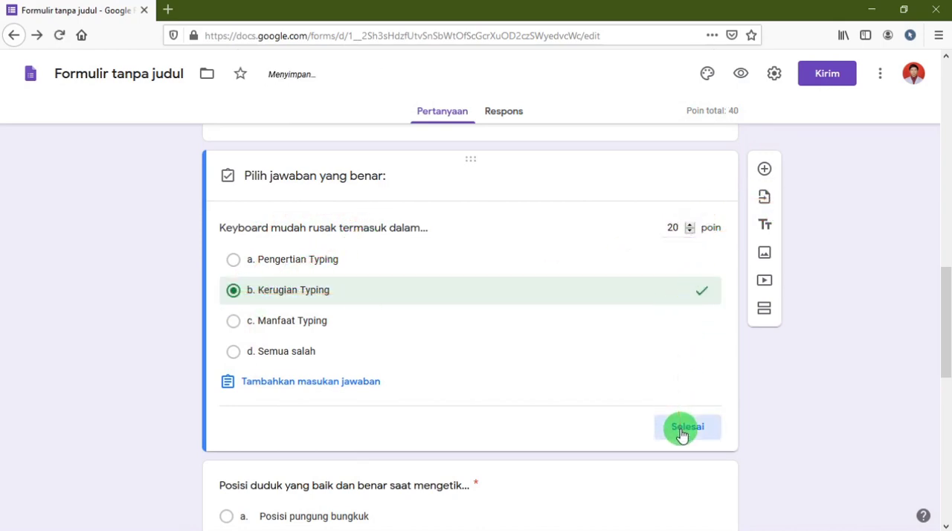
Set the answer key of the "Posisi duduk" question to "c. Pungung santai tapi tidak membungkuk", worth 20 points.
scroll(477, 402, "down", 2)
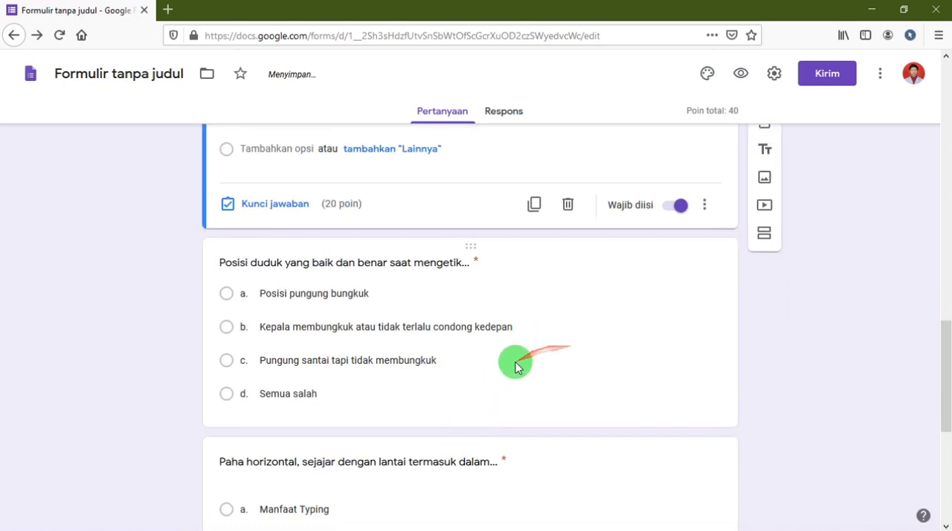
left_click(600, 373)
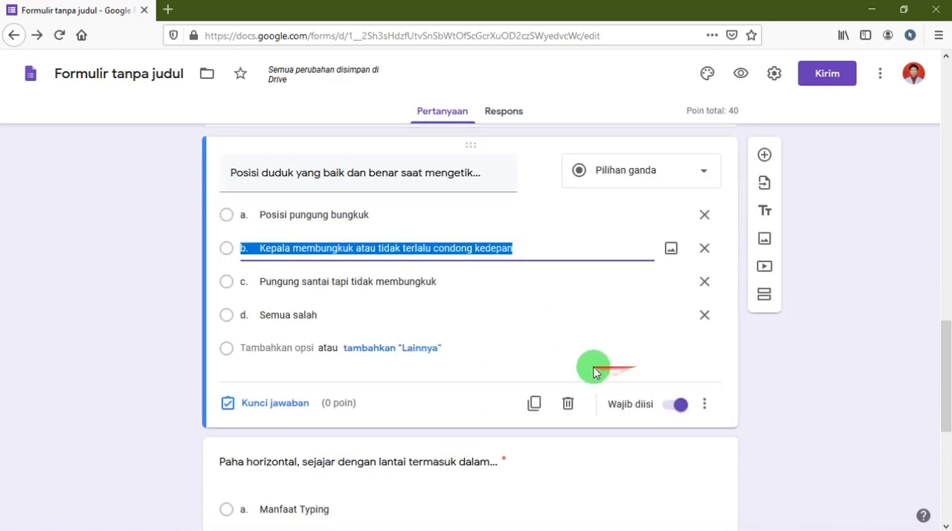
left_click(236, 287)
left_click(247, 406)
left_click(247, 317)
left_click(236, 310)
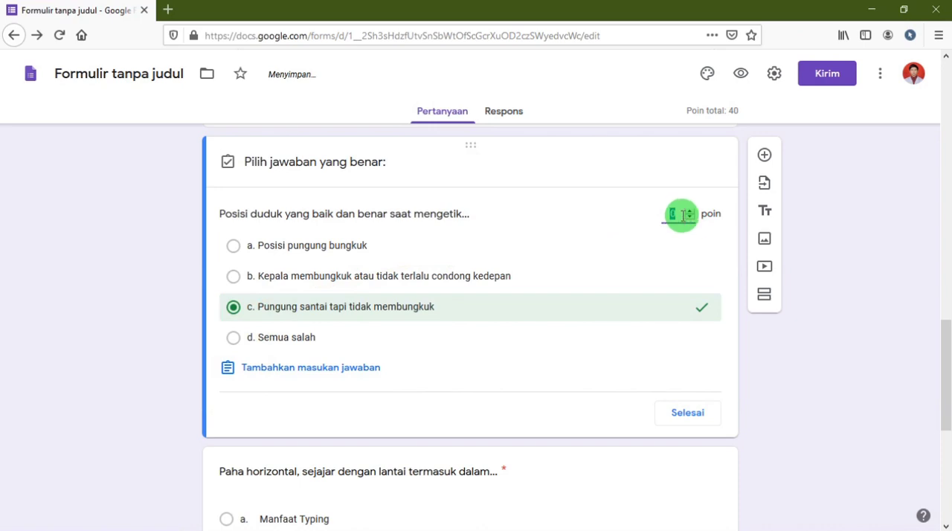
type("20")
left_click(688, 415)
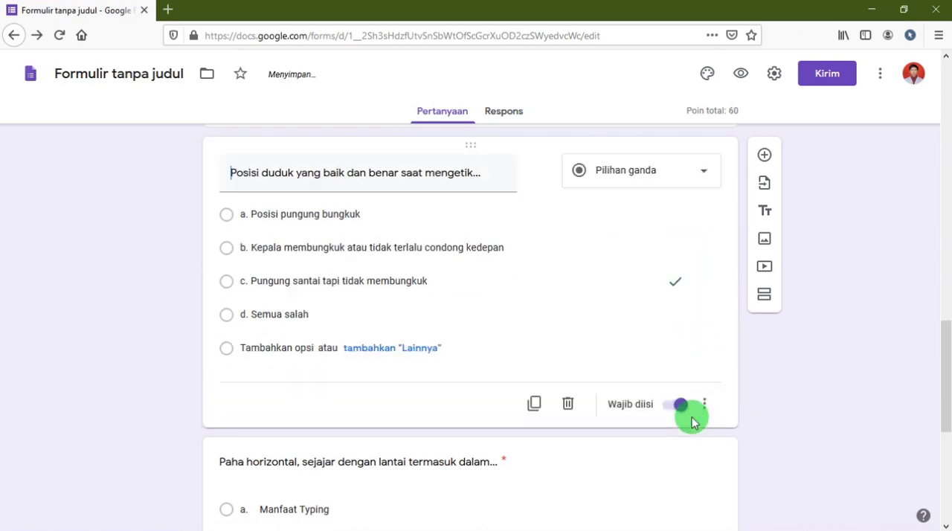
Set the answer key of the "Paha horizontal" question to "c. Posisi duduk yang baik dan benar saat mengetik", worth 20 points.
scroll(700, 461, "down", 3)
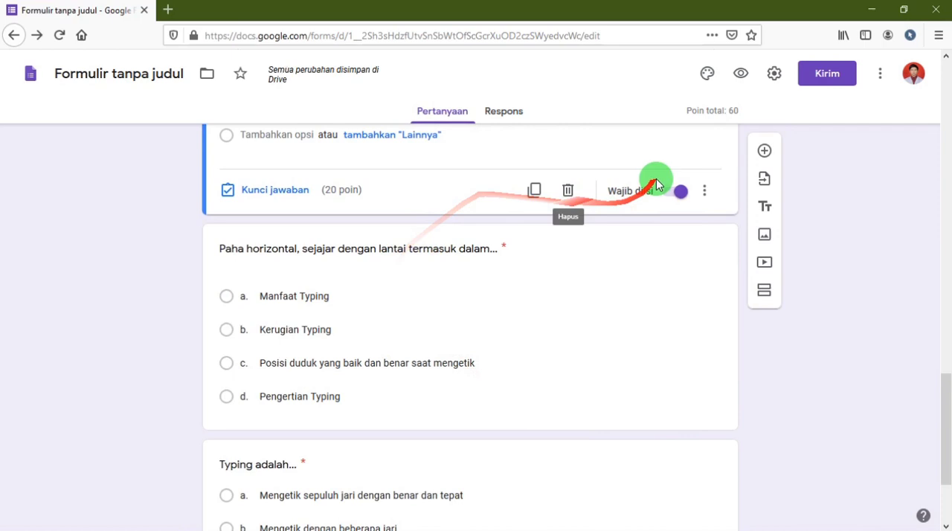
left_click(534, 256)
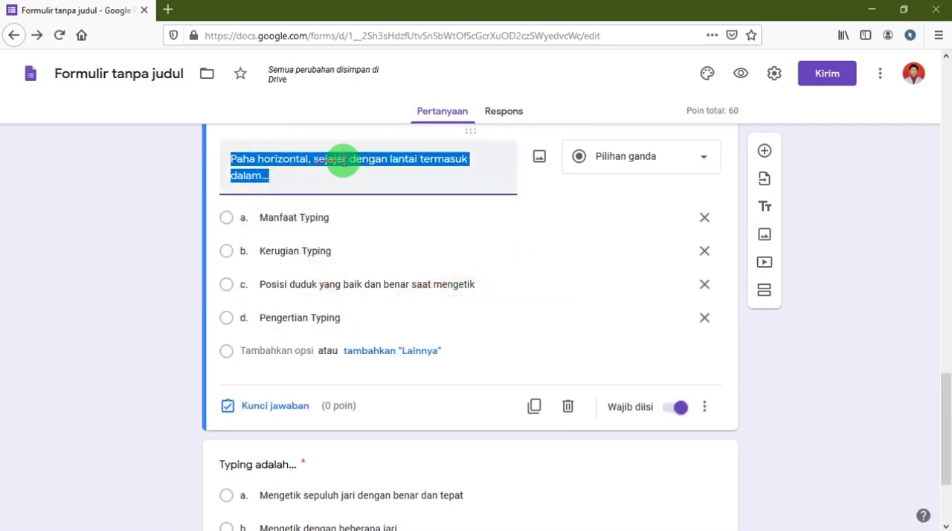
left_click(229, 290)
left_click(231, 403)
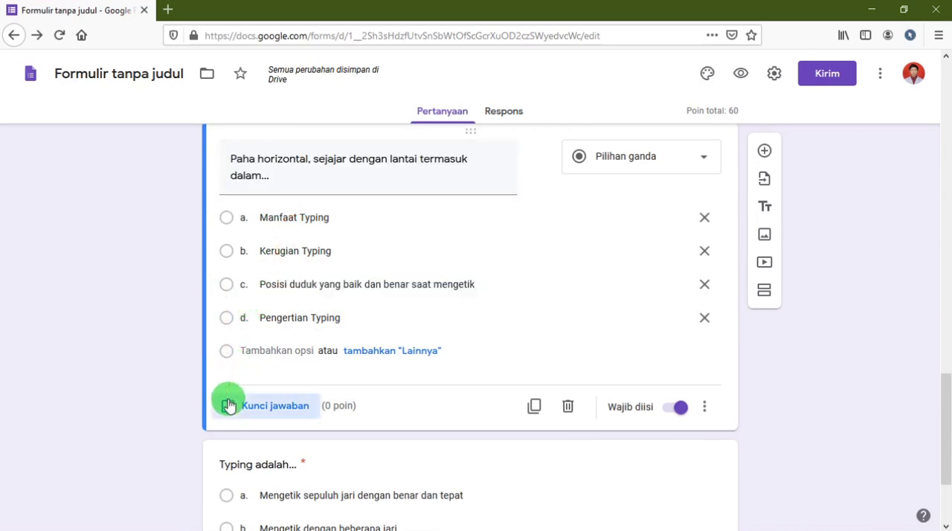
left_click(235, 295)
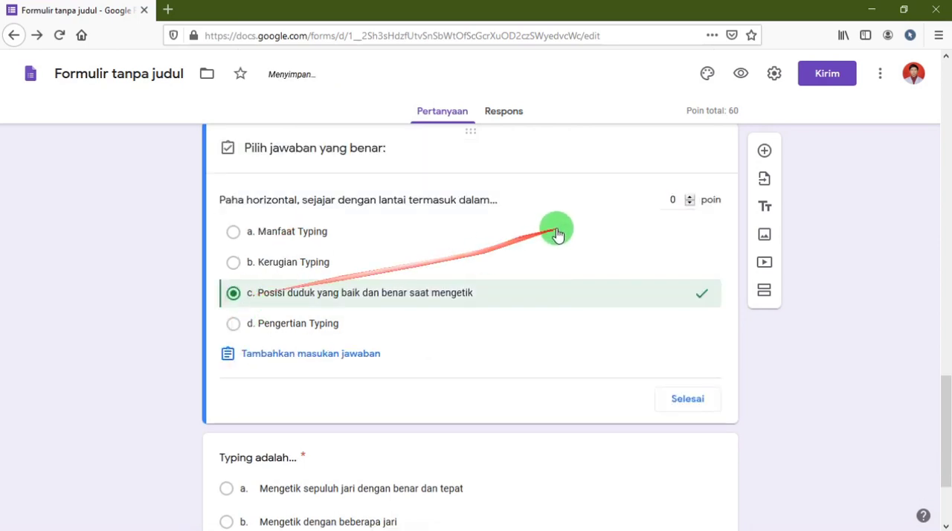
left_click(692, 207)
type("20")
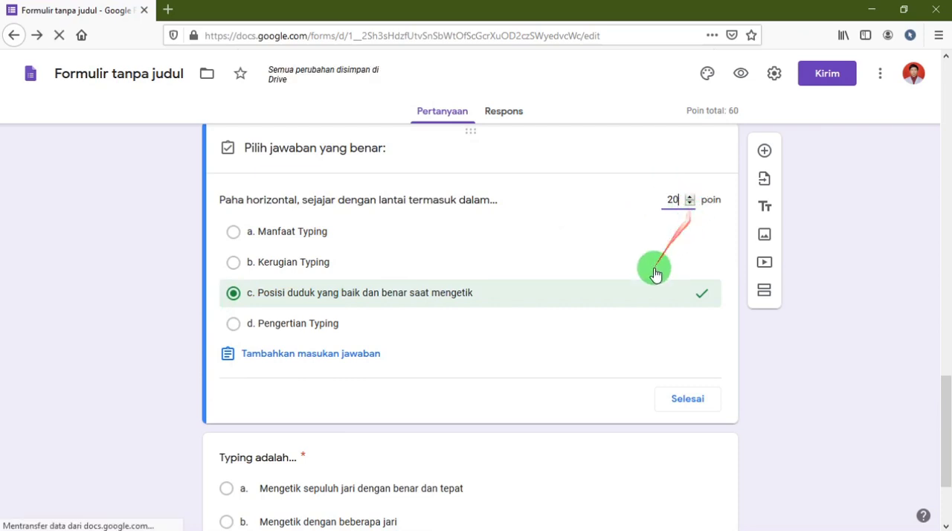
scroll(652, 298, "down", 3)
left_click(688, 268)
Set the answer key of the "Typing adalah..." question to "a. Mengetik sepuluh jari dengan benar dan tepat", worth 20 points.
scroll(528, 387, "down", 1)
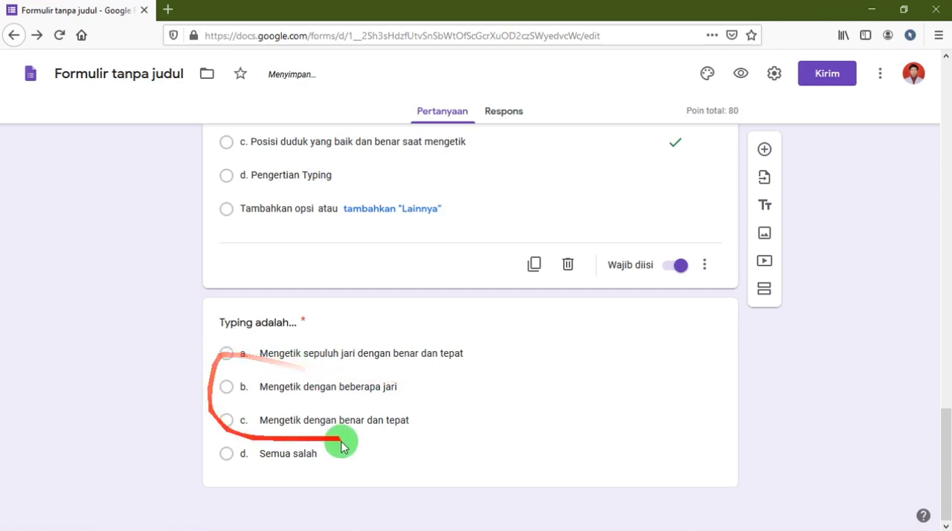
left_click(549, 375)
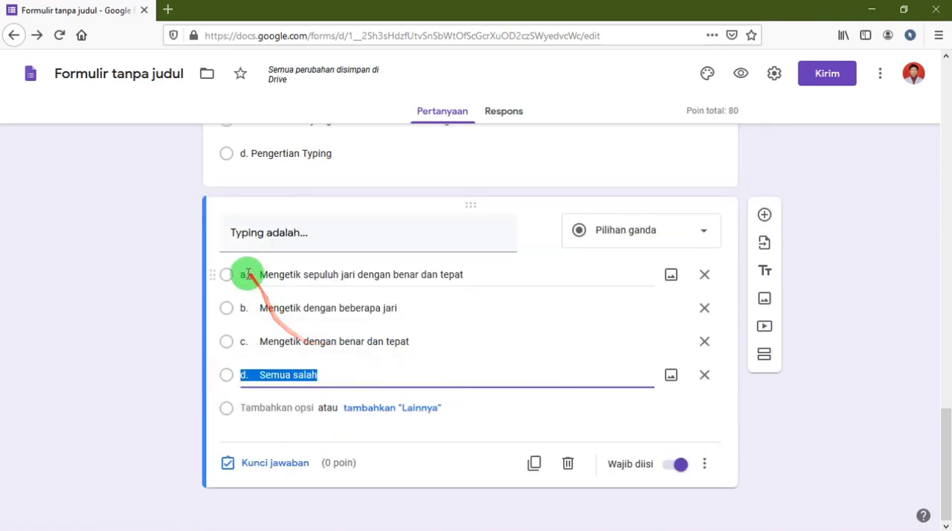
left_click(250, 463)
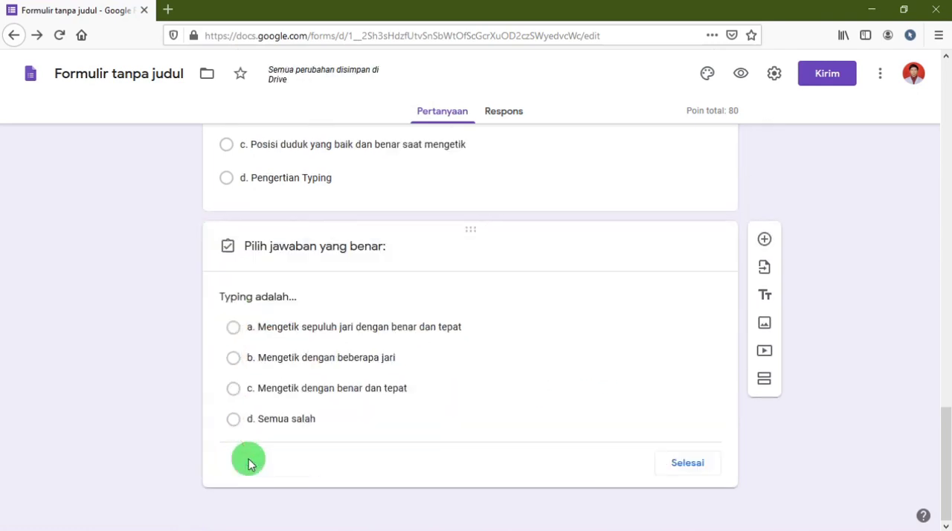
left_click(236, 334)
type("20")
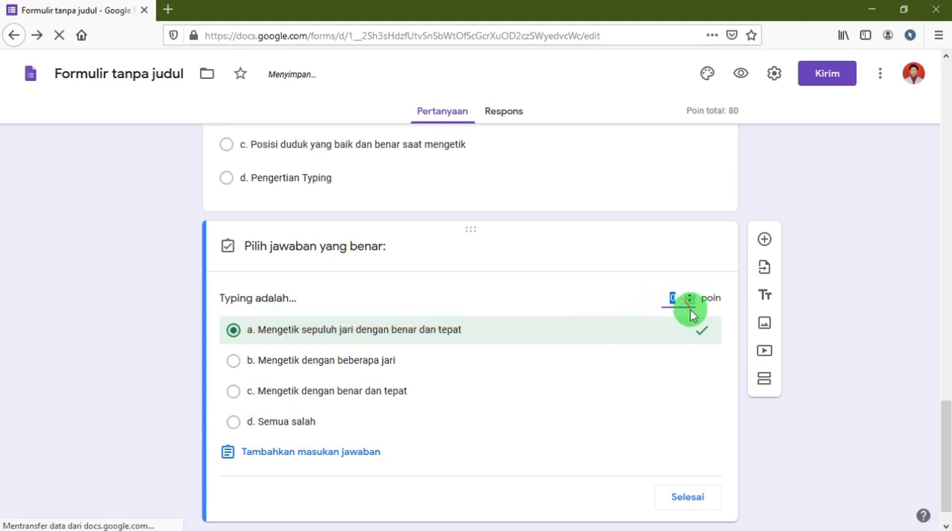
scroll(643, 424, "down", 1)
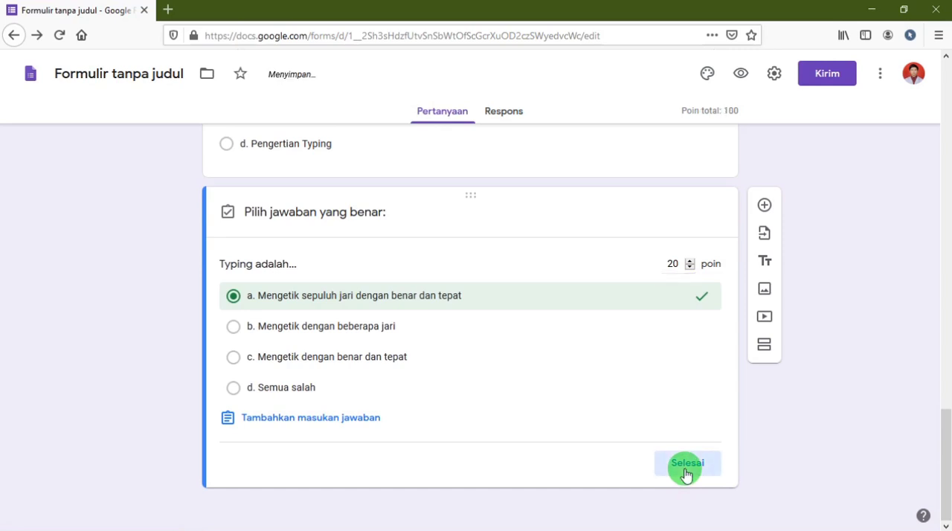
left_click(686, 465)
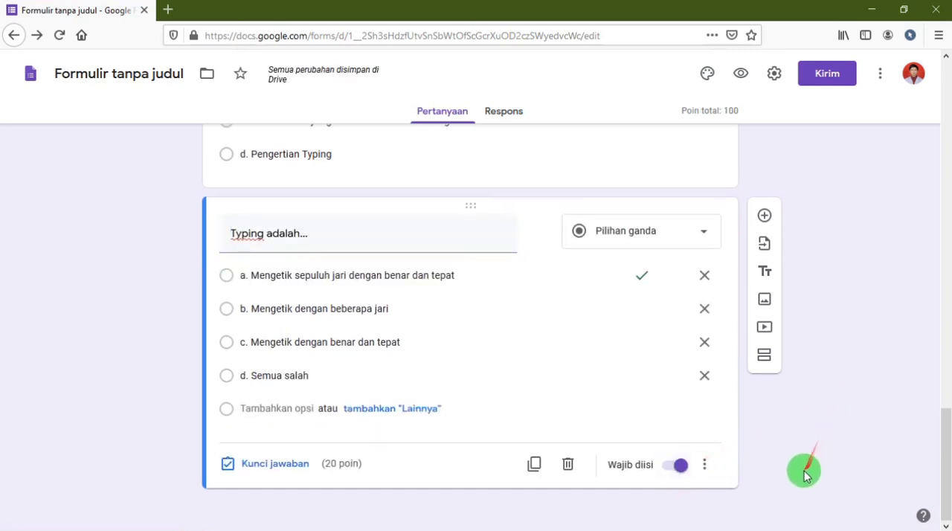
Rename the untitled form "Data Diri Peserta didik", taking the name from the first section's title.
scroll(803, 476, "up", 10)
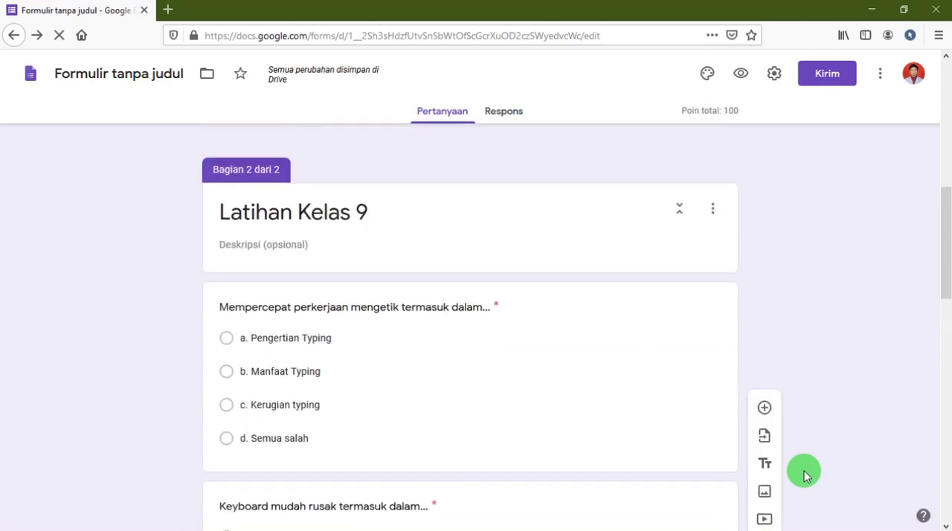
scroll(804, 464, "up", 7)
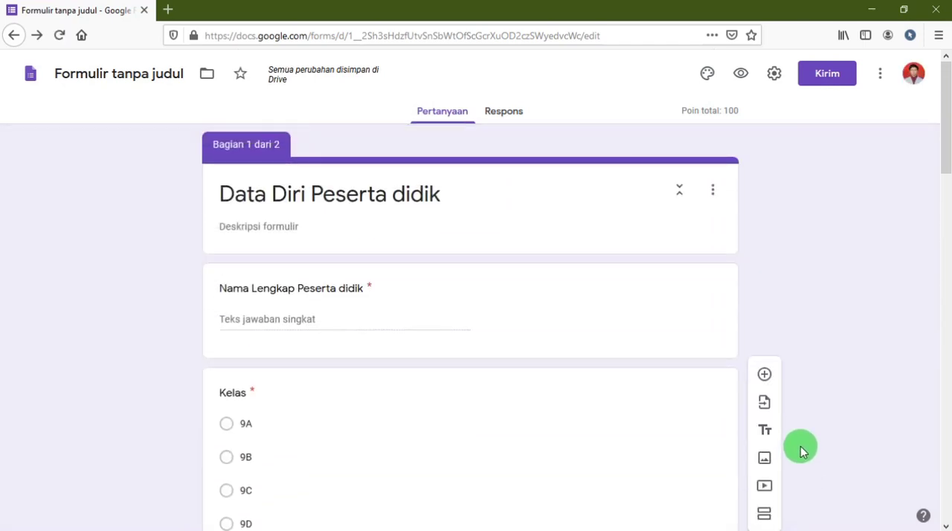
scroll(800, 446, "down", 15)
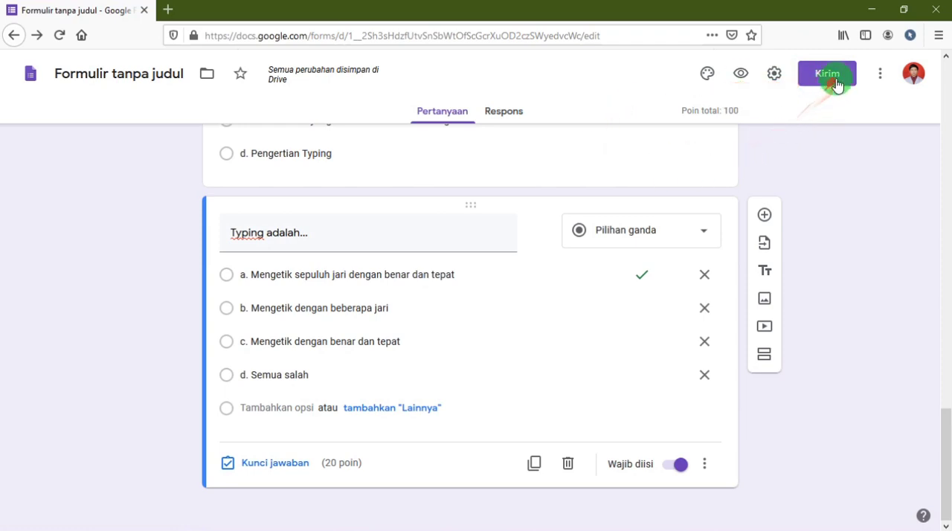
scroll(556, 260, "up", 15)
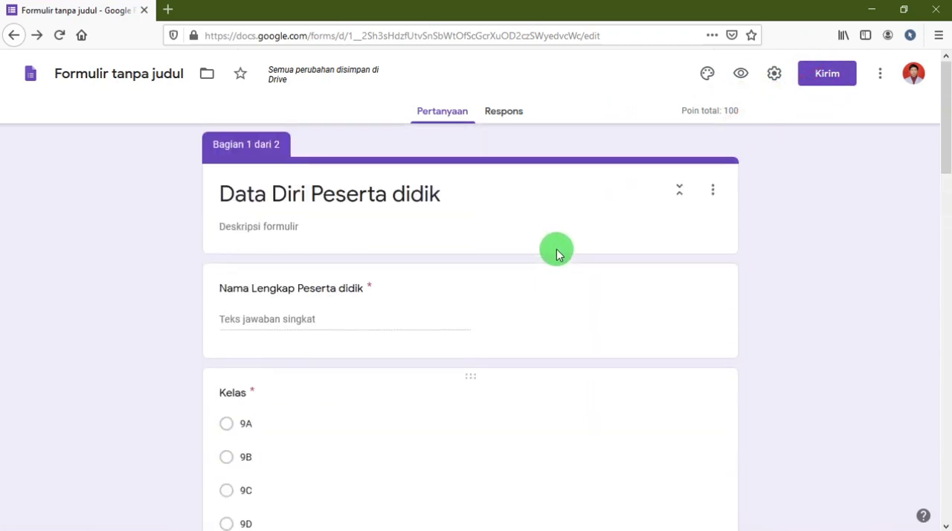
left_click(220, 203)
triple_click(222, 195)
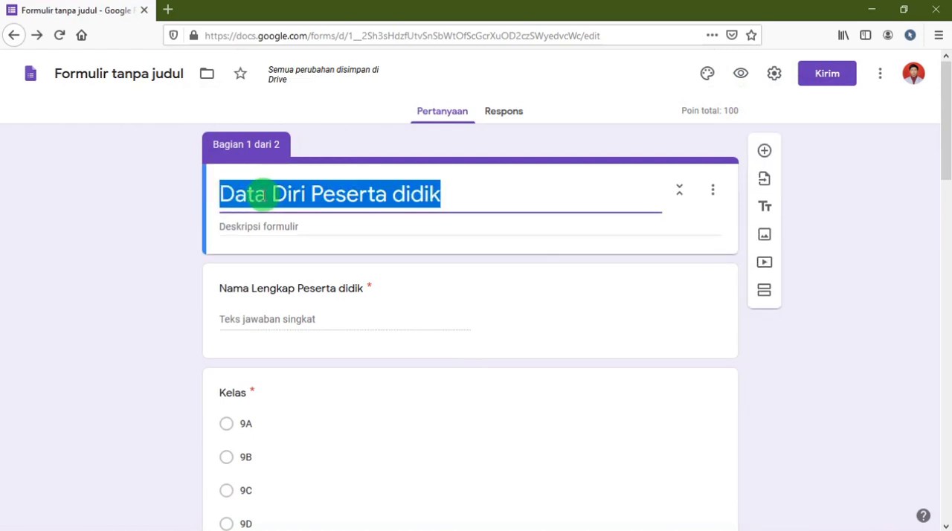
left_click(449, 198)
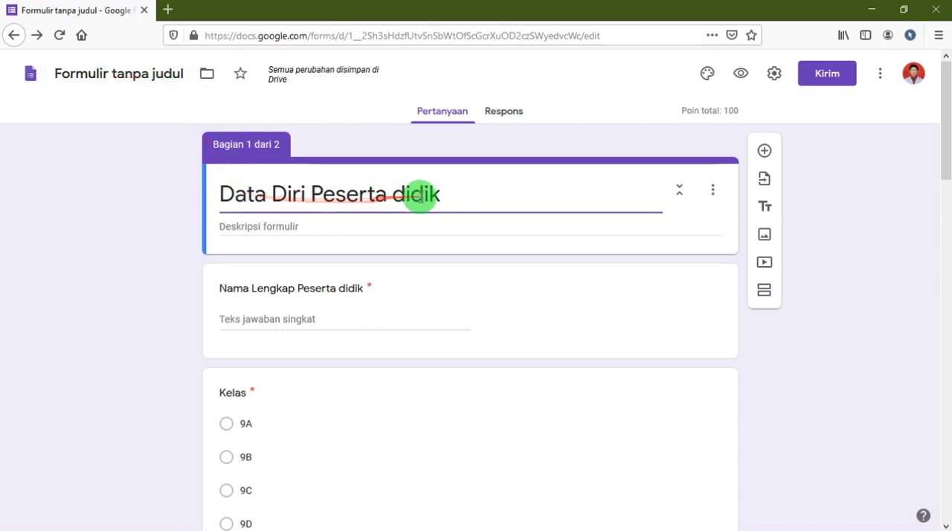
left_click_drag(441, 195, 153, 168)
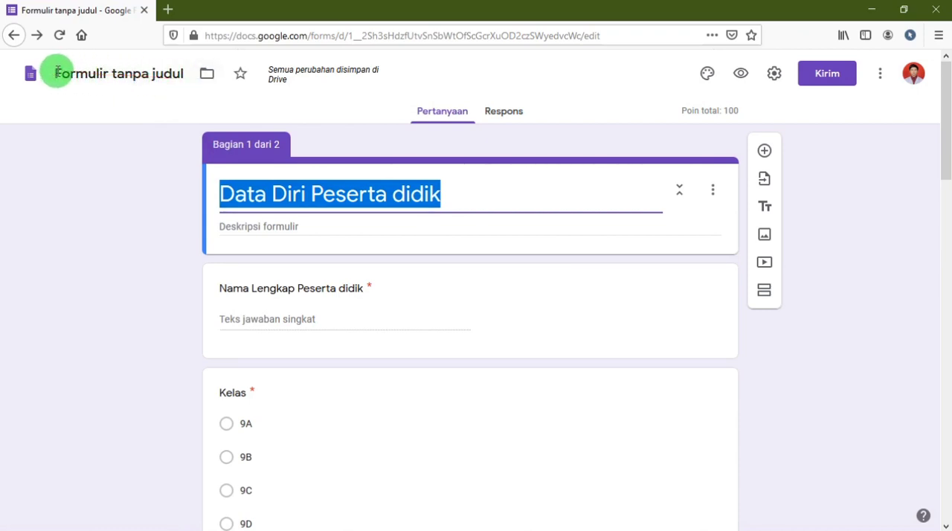
left_click(369, 199)
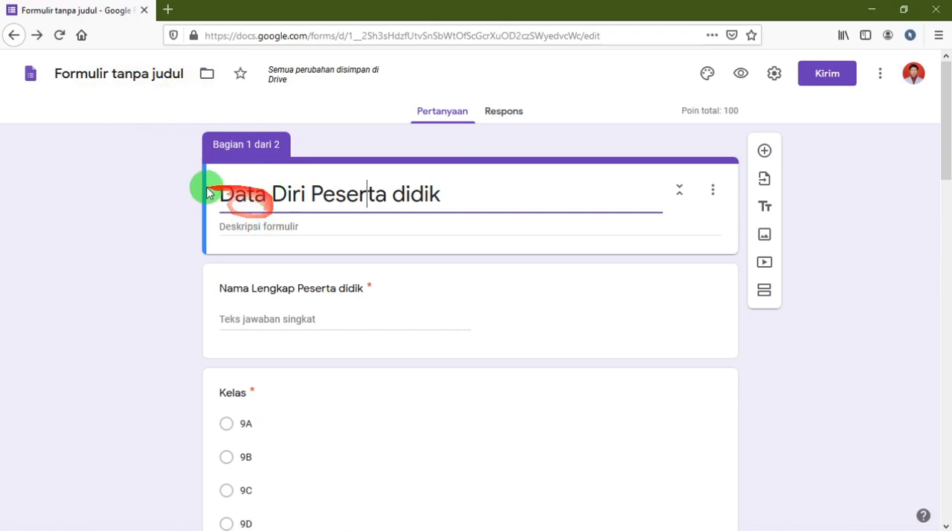
left_click(165, 77)
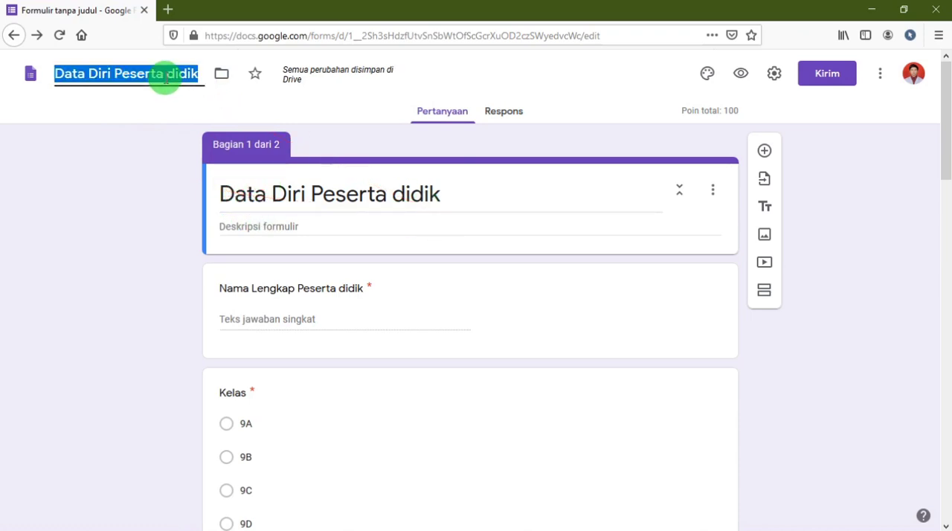
Check the form through to its last question and return to the Forms home page.
scroll(401, 283, "down", 4)
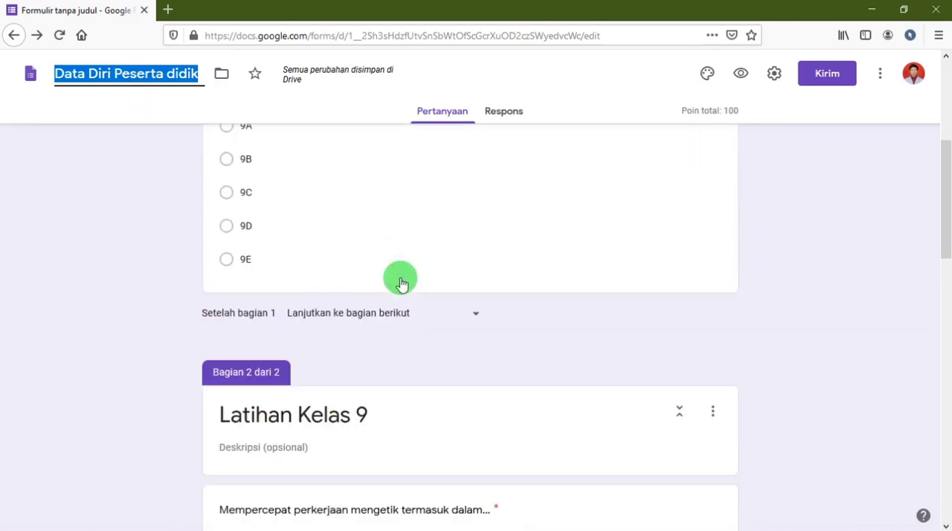
scroll(402, 284, "down", 15)
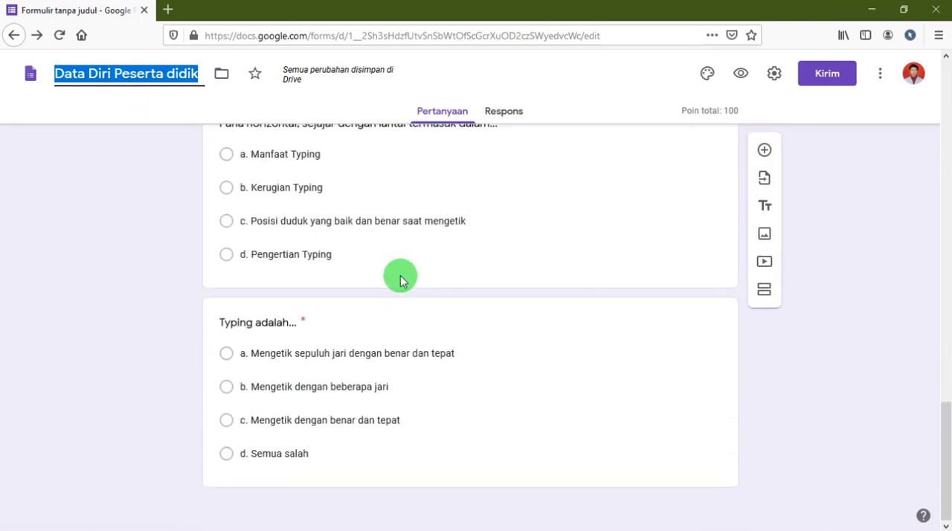
scroll(401, 280, "up", 20)
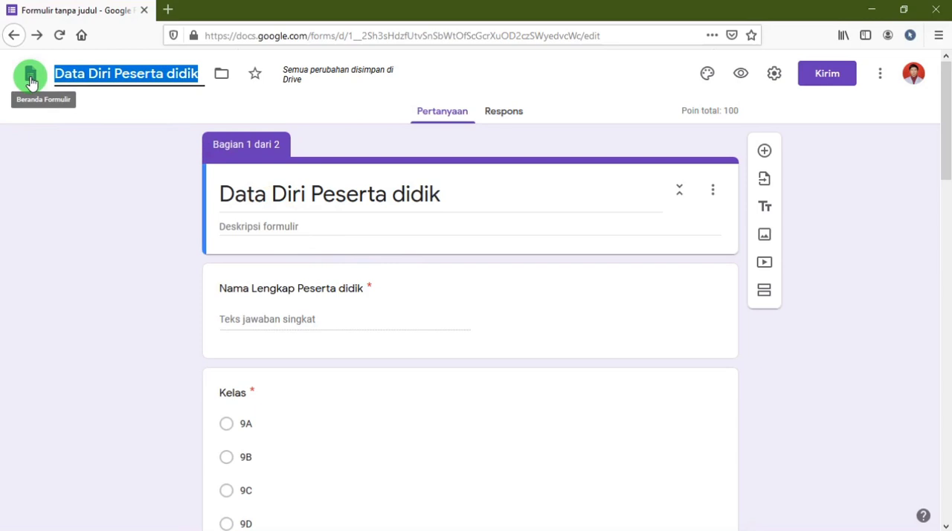
left_click(30, 79)
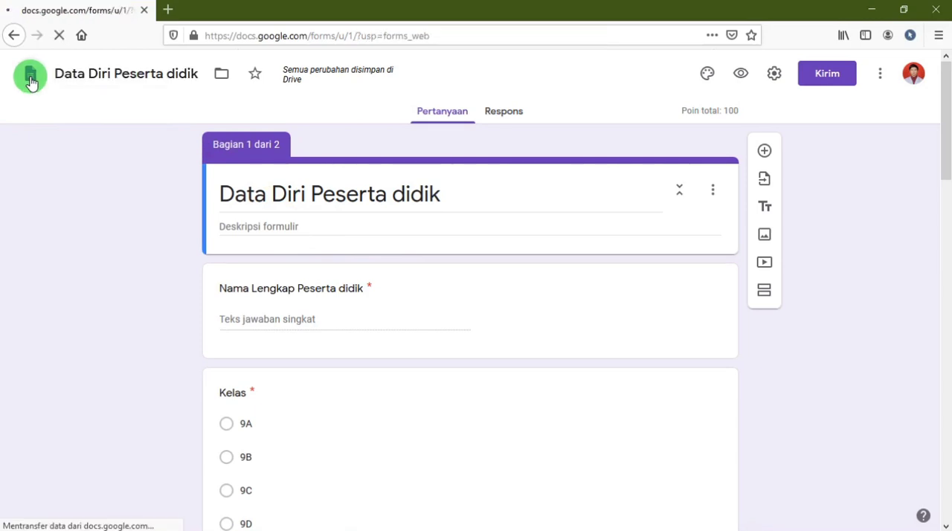
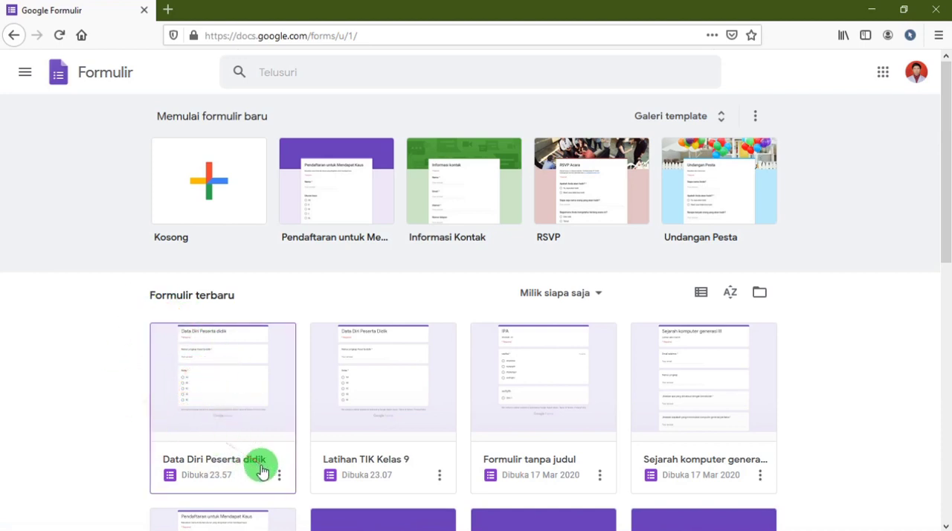
Open the recent "Data Diri Peserta didik" form and go through its sending options: email, link and HTML embed.
left_click(199, 359)
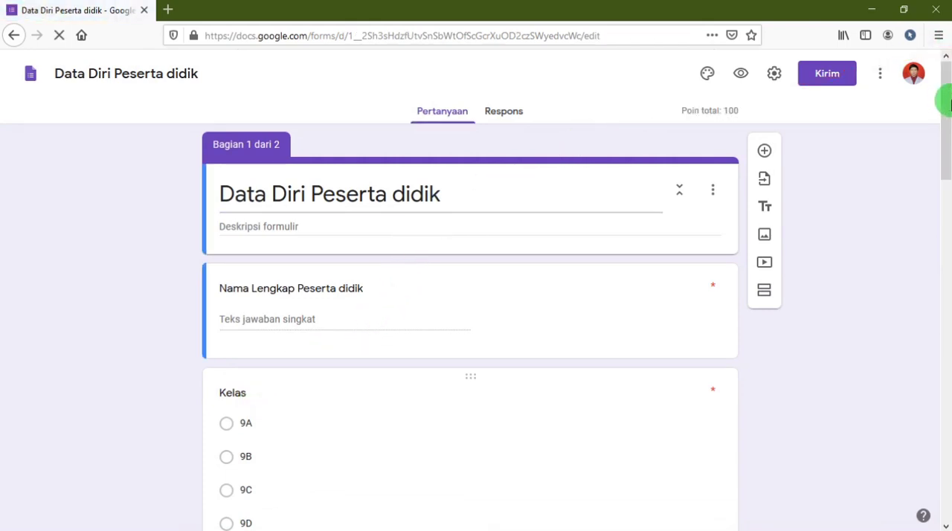
left_click(834, 77)
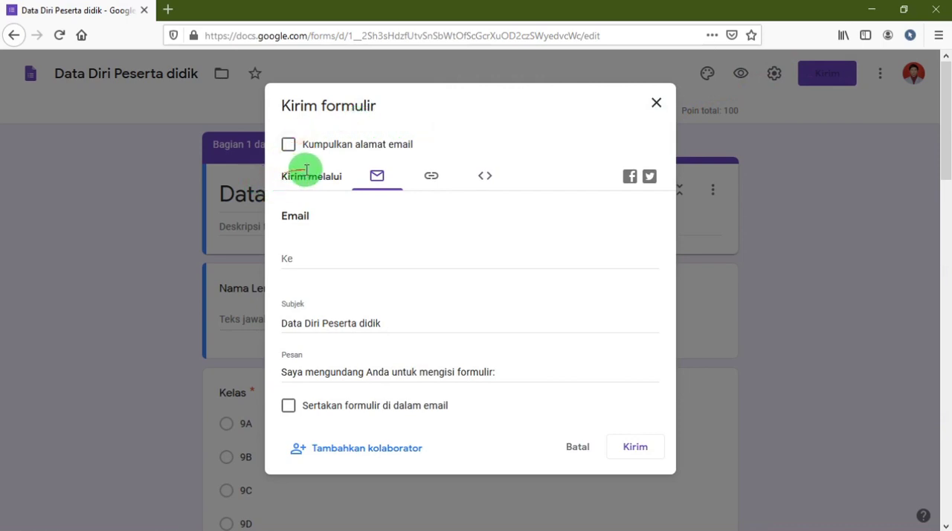
triple_click(336, 175)
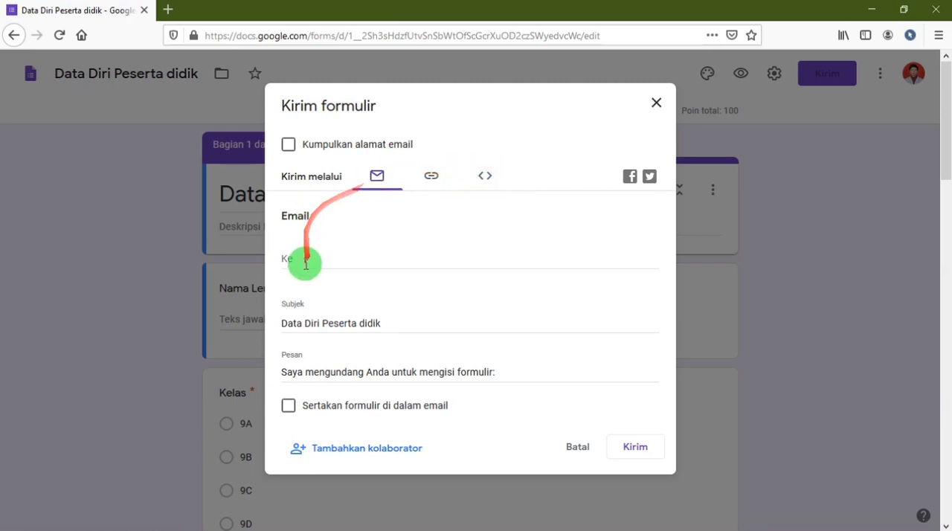
left_click(434, 180)
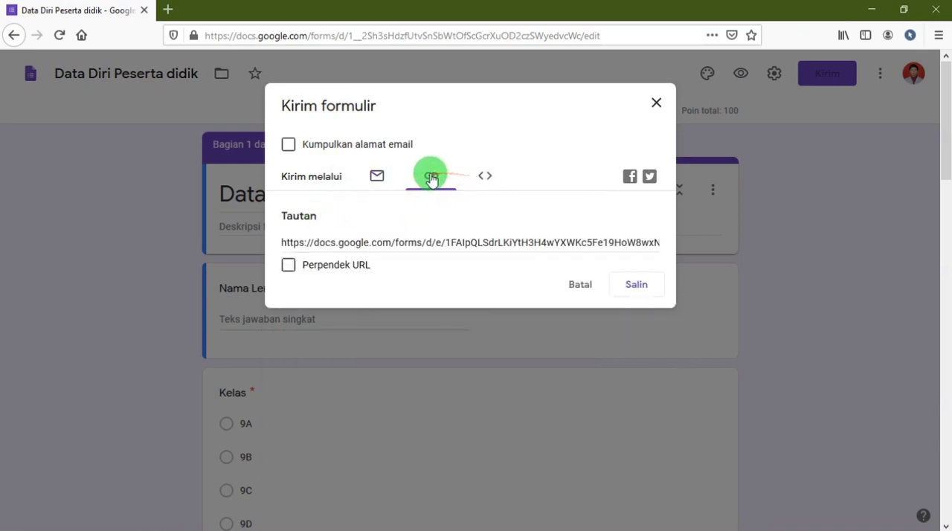
left_click(392, 182)
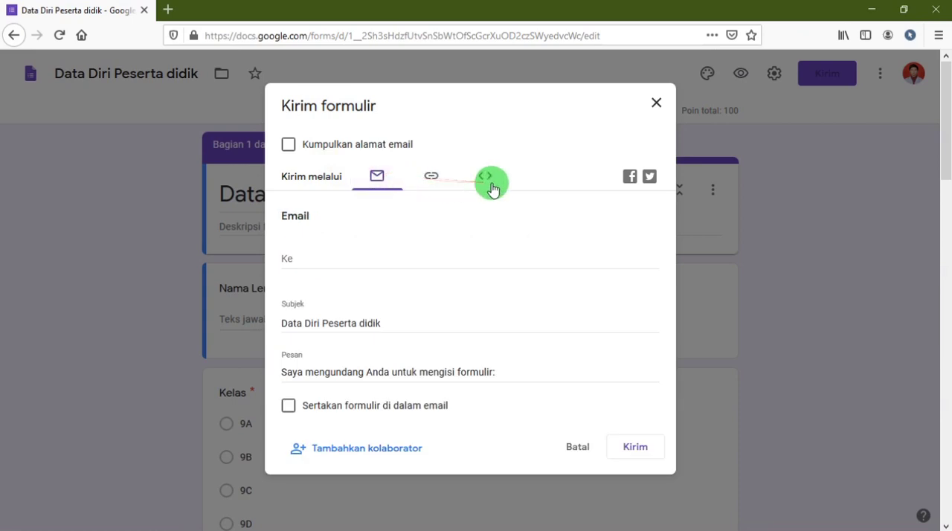
left_click(488, 183)
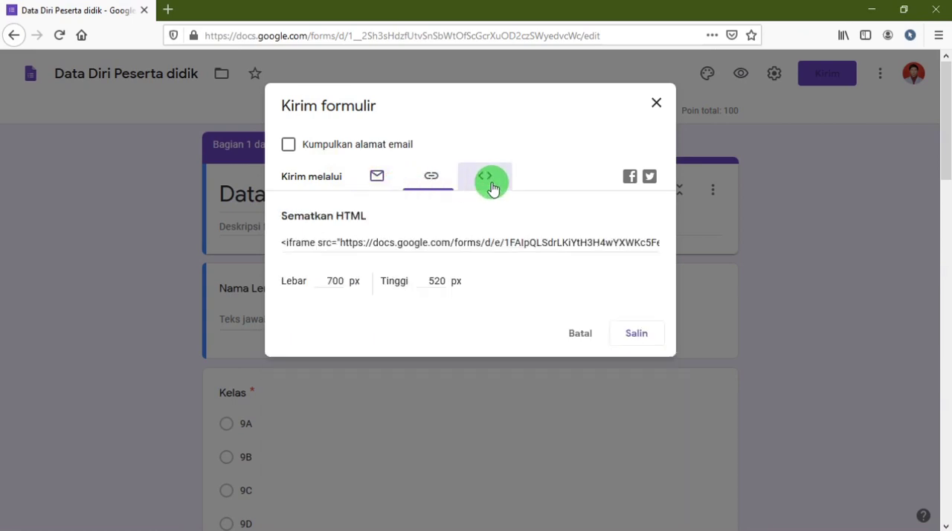
Shorten the form's shareable link, copy it to the clipboard and close the sending options.
left_click(431, 183)
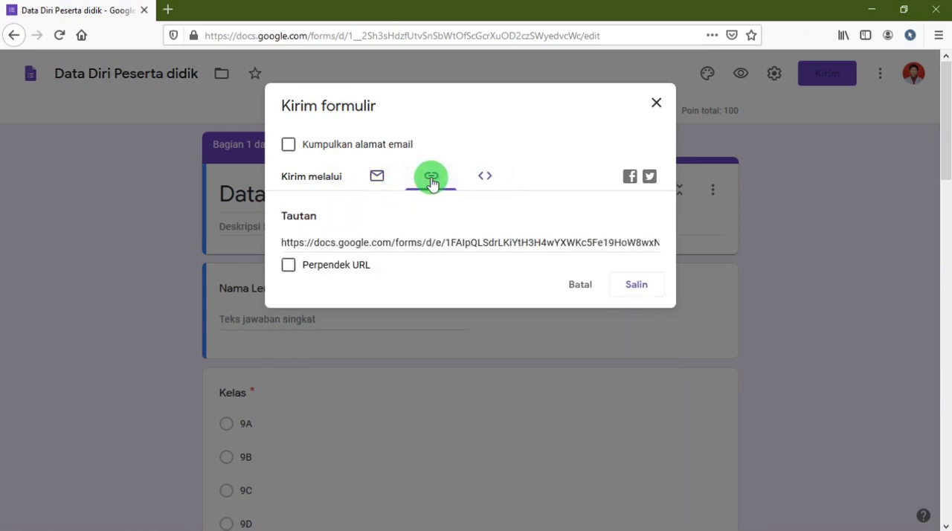
left_click(283, 246)
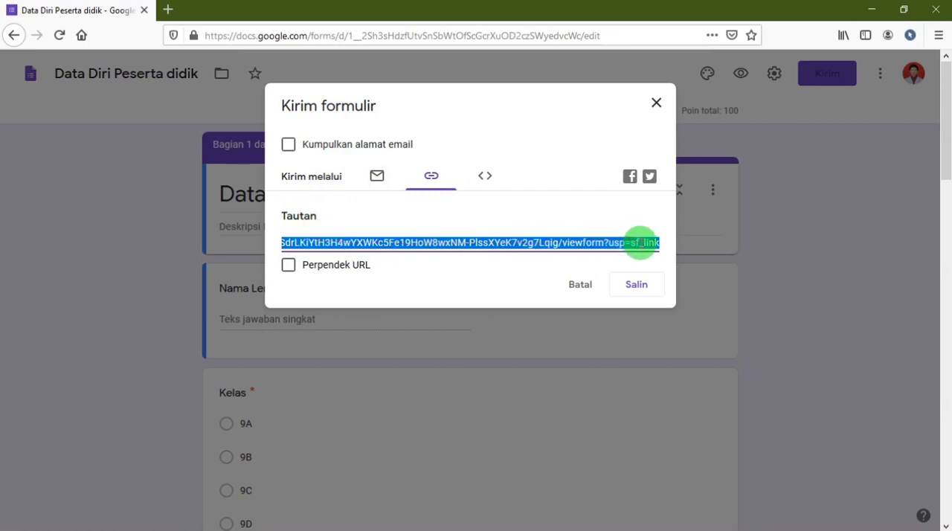
left_click(288, 266)
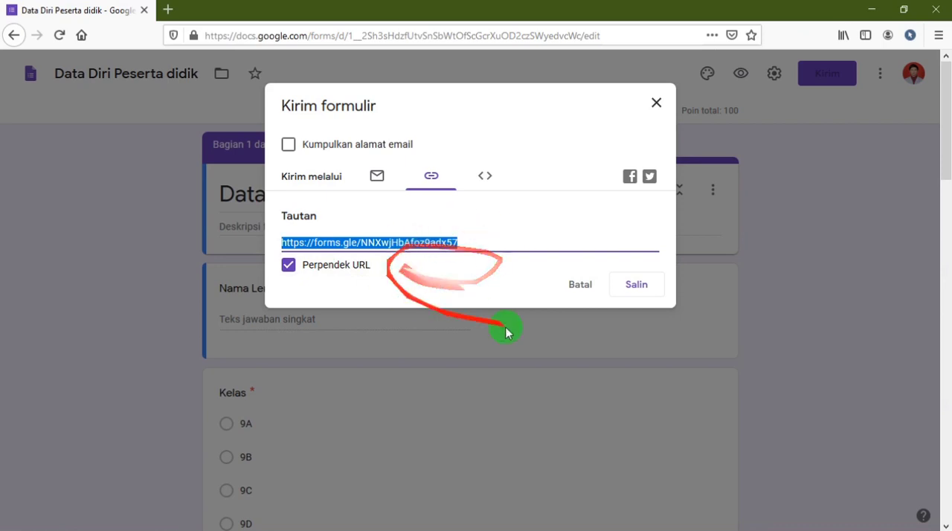
left_click(636, 289)
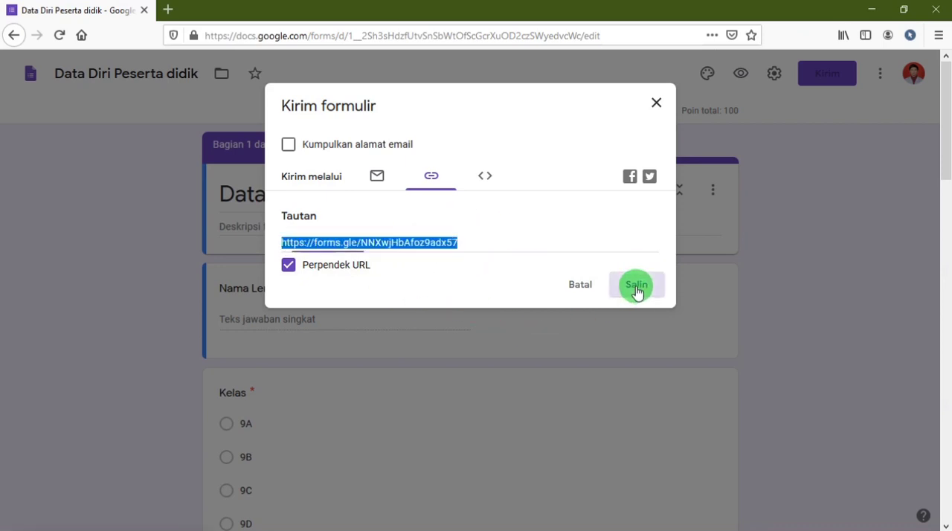
right_click(398, 246)
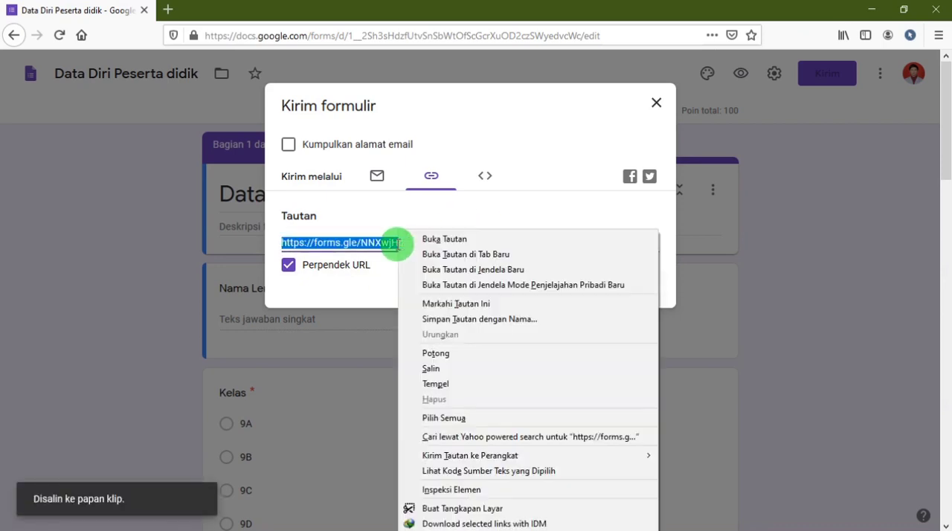
left_click(473, 370)
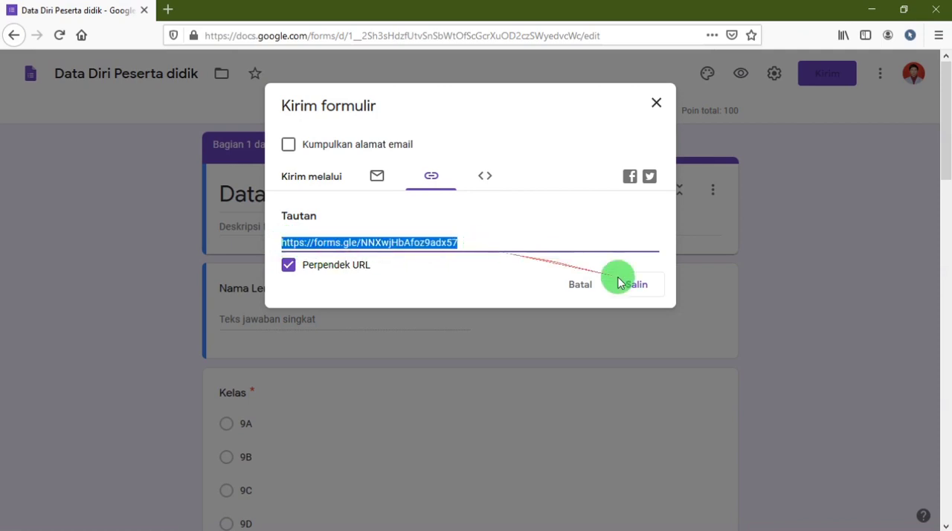
left_click(669, 290)
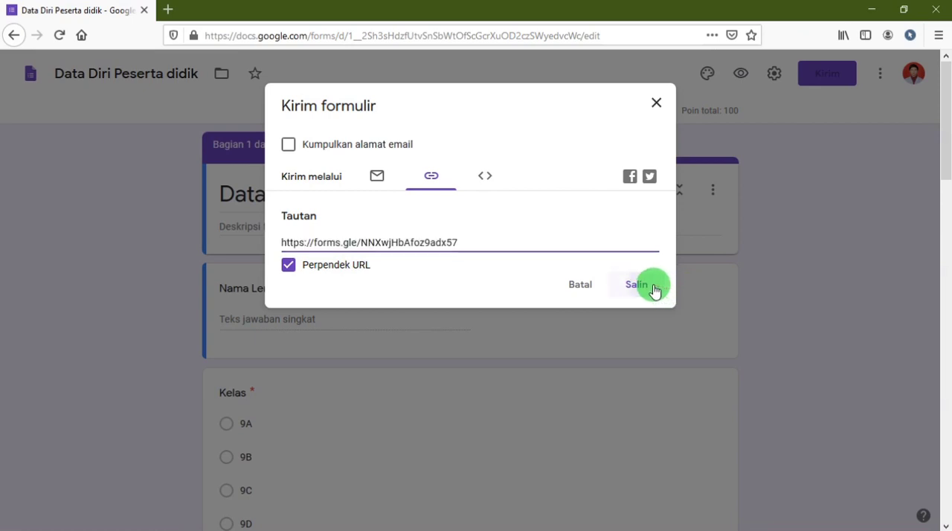
left_click(658, 105)
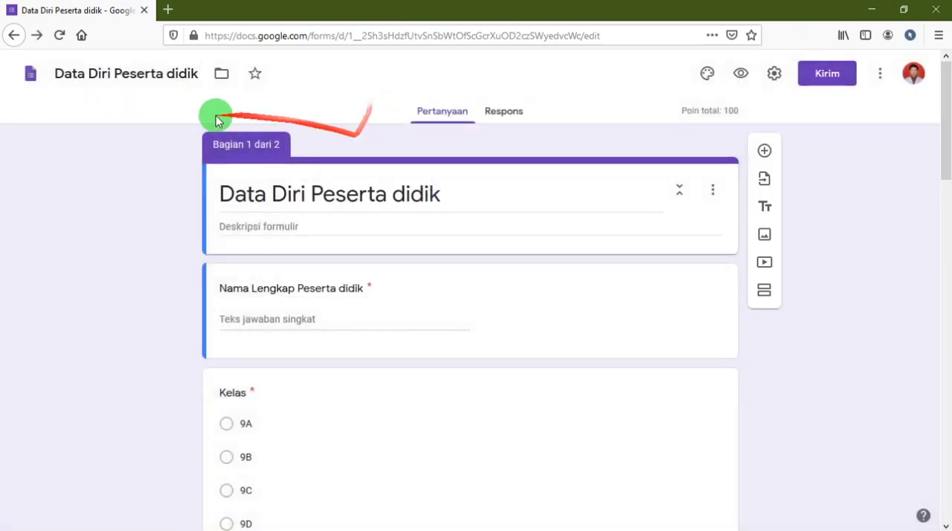
Return to the Forms home page and log out of all Google accounts.
left_click(910, 74)
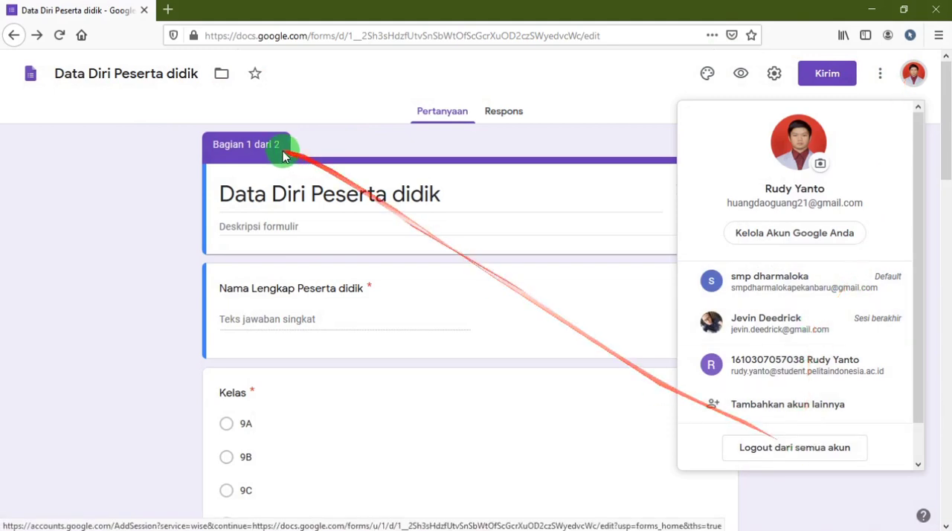
left_click(30, 74)
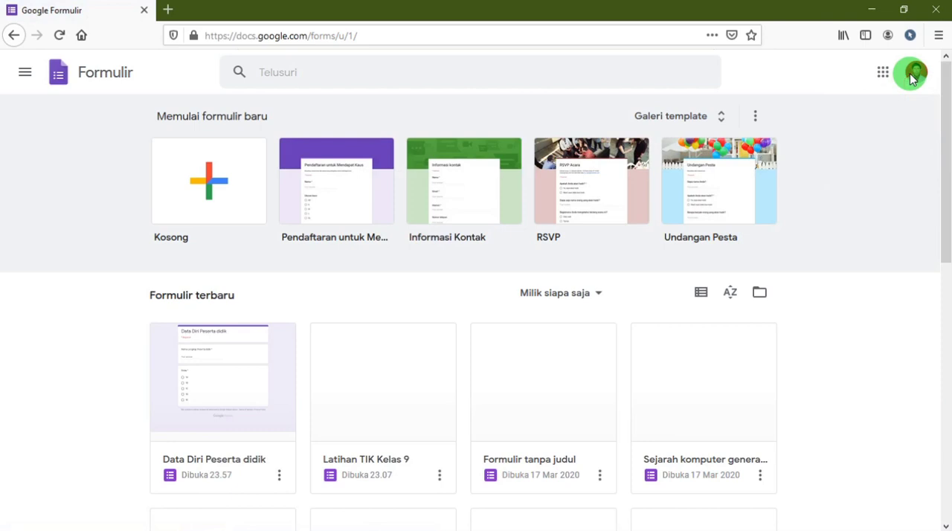
left_click(913, 78)
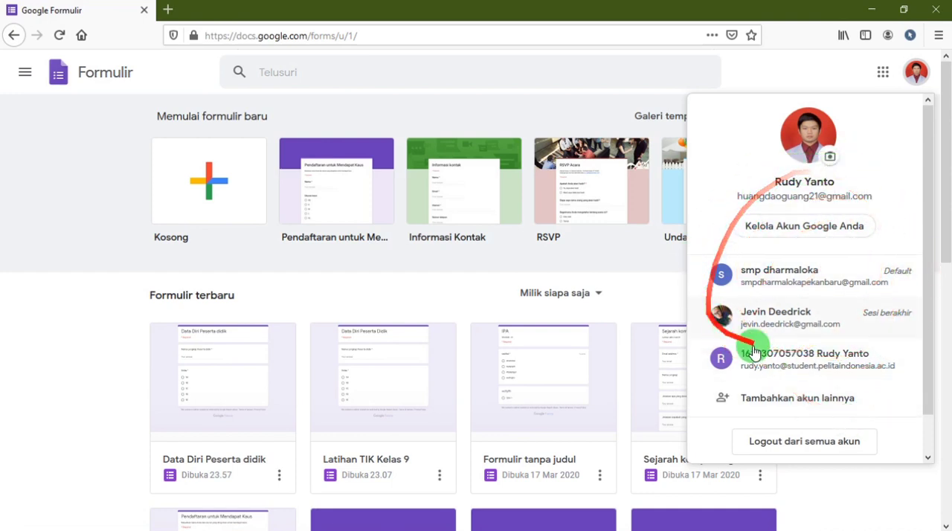
left_click(797, 445)
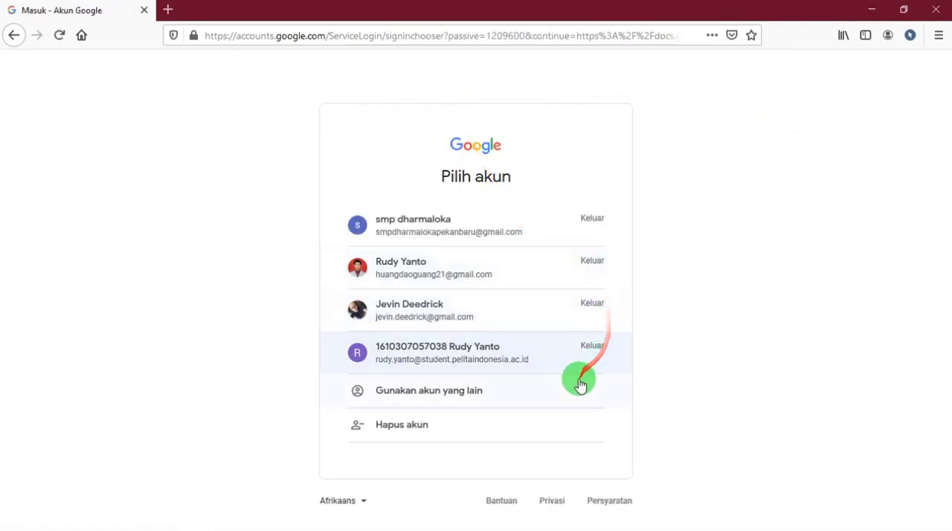
Open the copied short form link in a new browser tab.
left_click(167, 10)
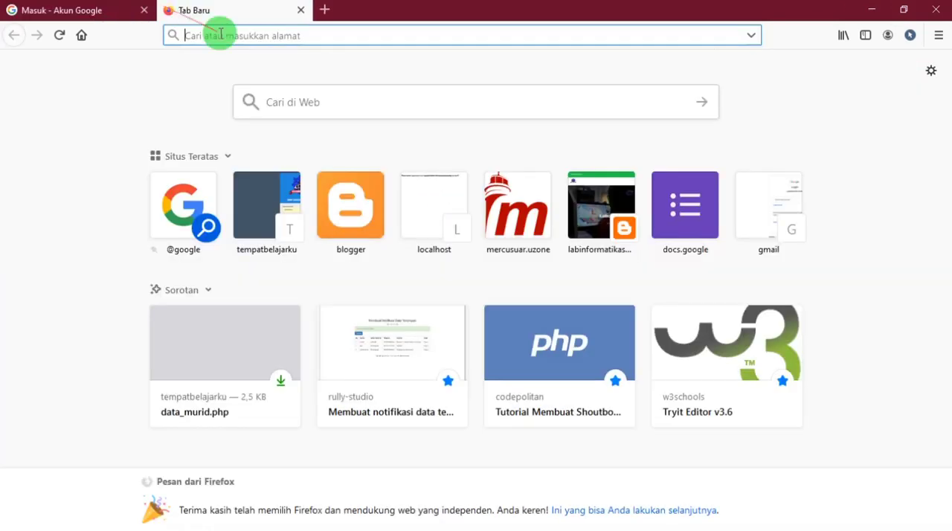
type("https://forms.gle/NNXwjHbAfoz9adx57")
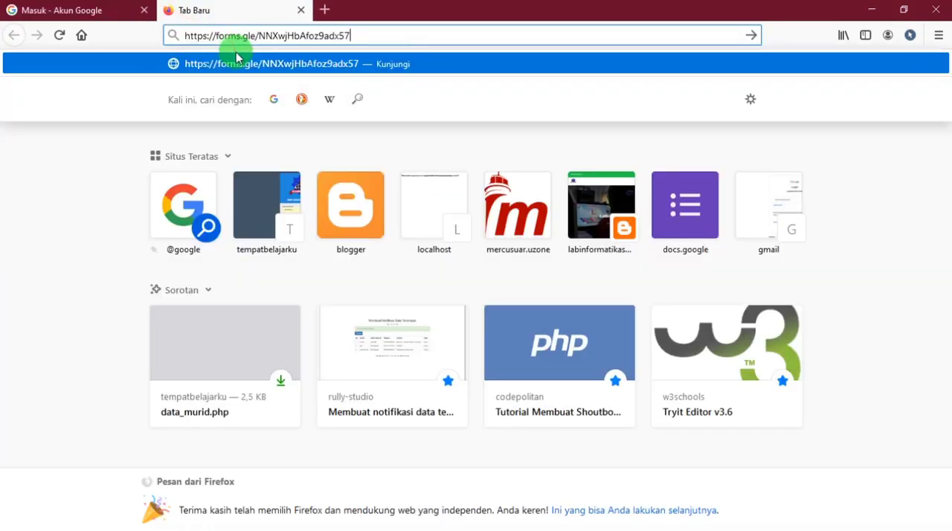
key("Return")
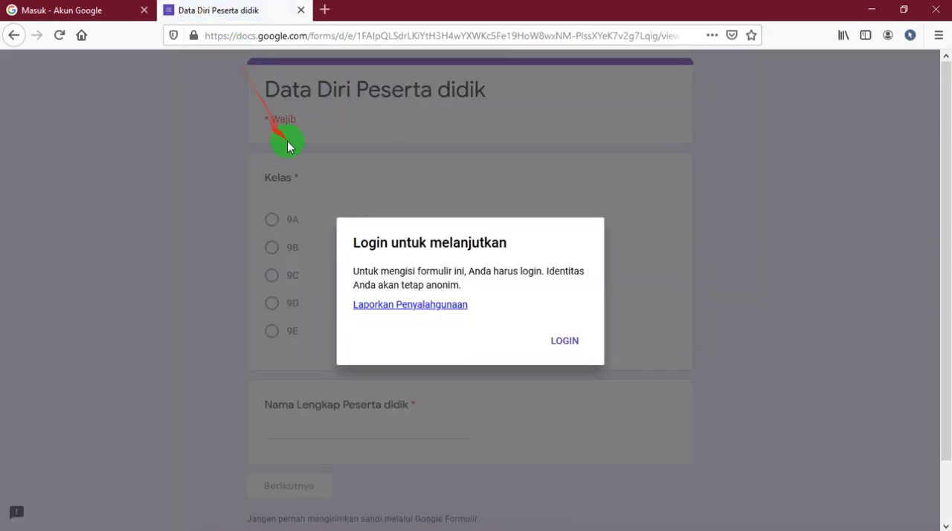
left_click(78, 9)
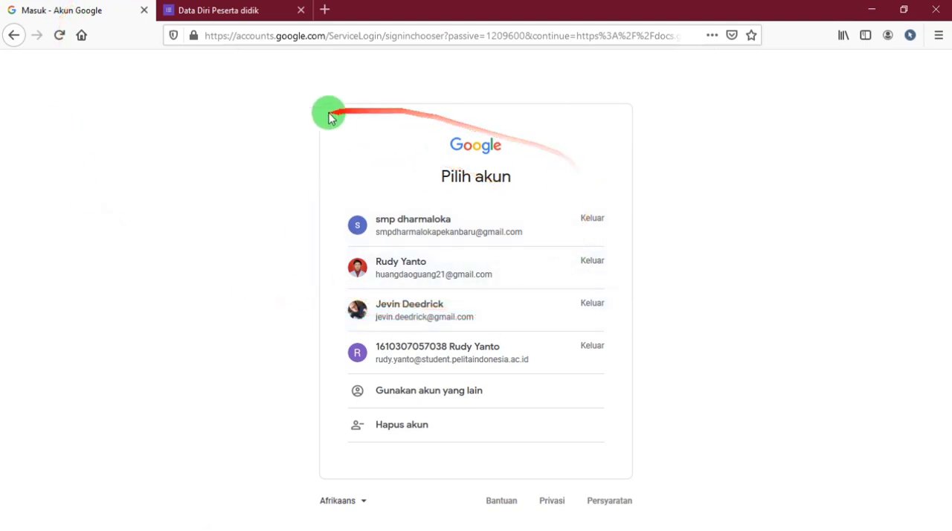
left_click(217, 9)
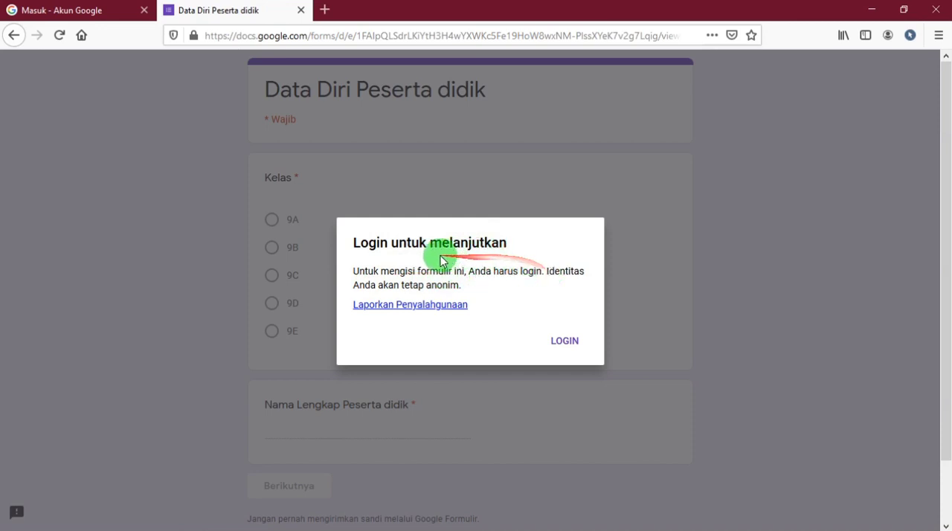
Log in to fill in the form, choosing the form owner's Google account and submitting the account password.
left_click(568, 342)
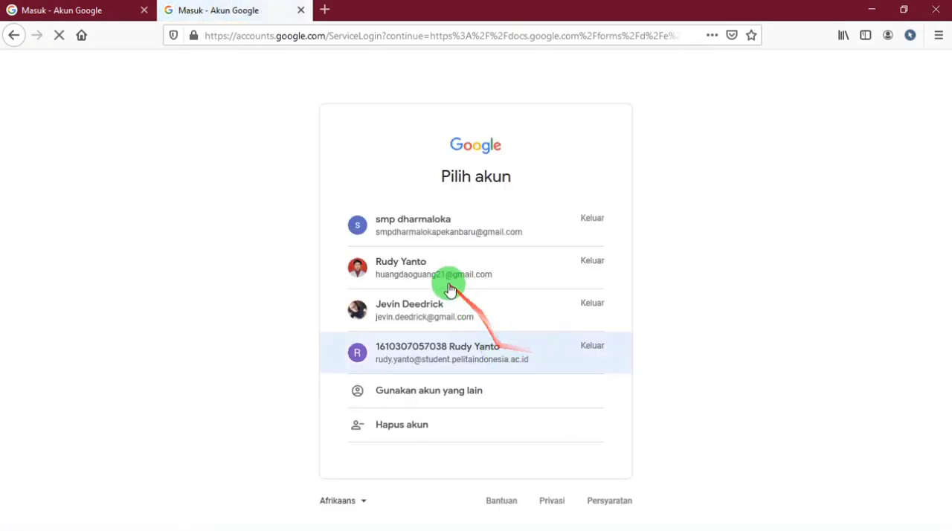
left_click(390, 270)
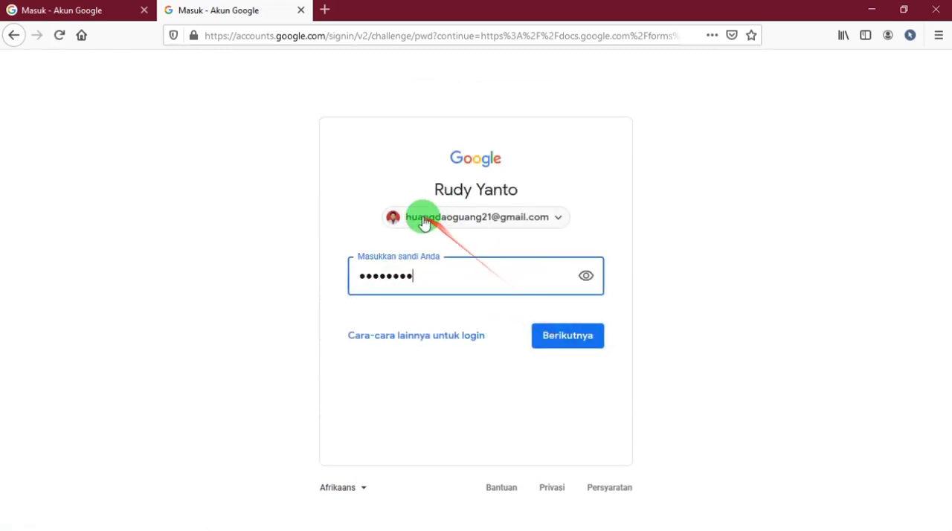
left_click(573, 344)
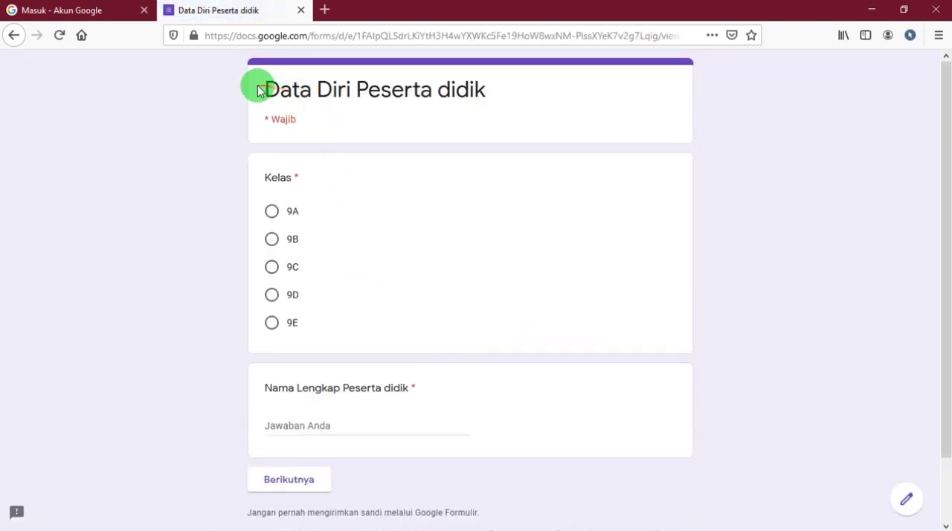
Choose class 9A, enter the student's full name and continue to the form's second section.
scroll(378, 198, "down", 2)
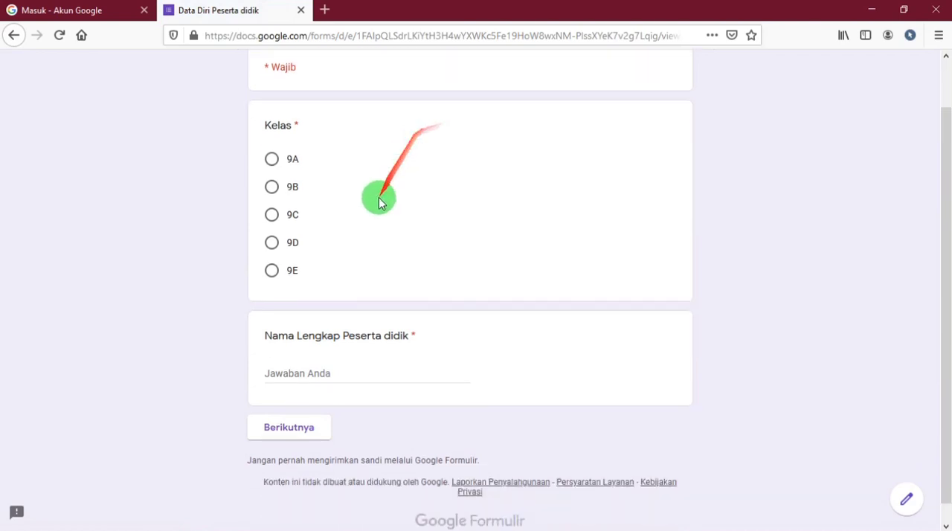
scroll(344, 296, "up", 2)
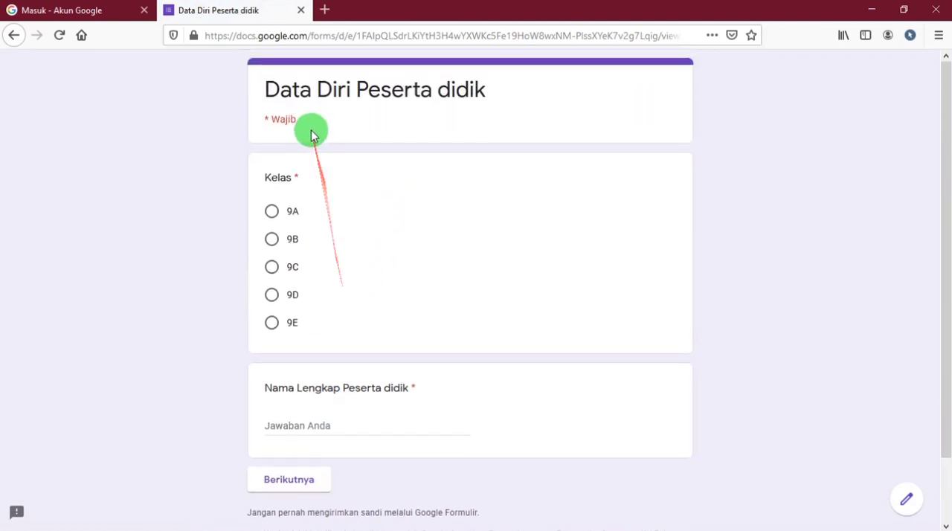
left_click(273, 216)
left_click(298, 426)
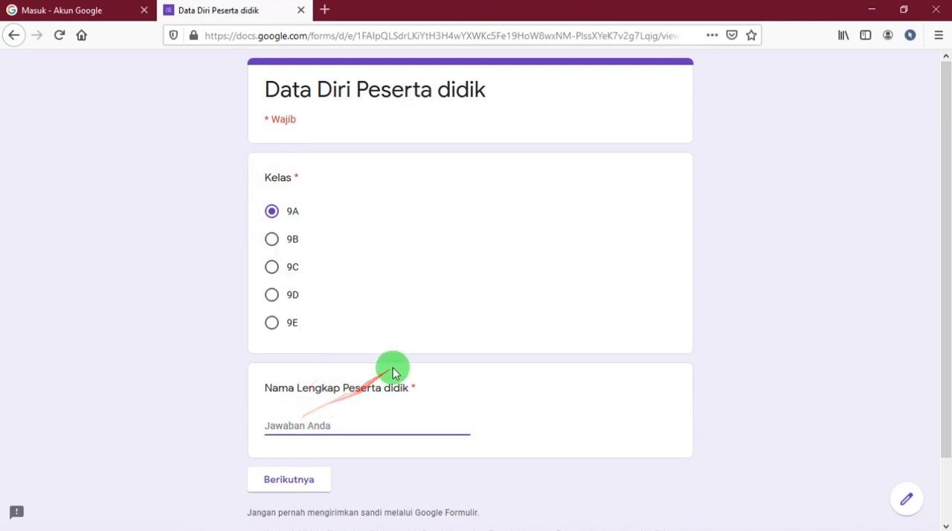
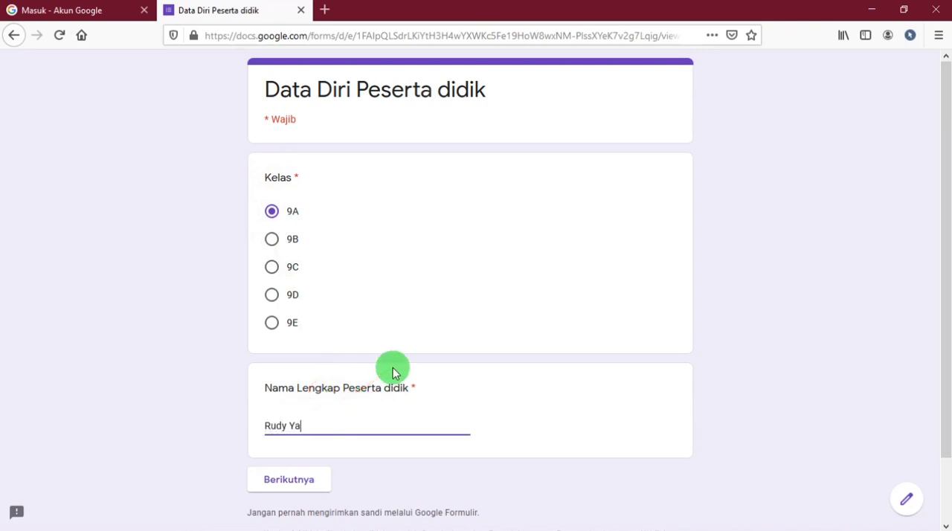
left_click(319, 493)
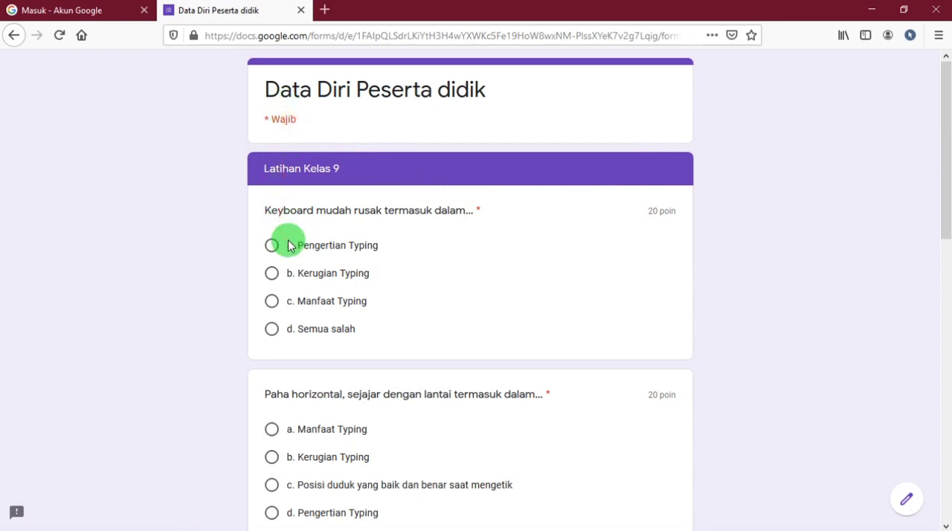
Examine the form title and the "Latihan Kelas 9" section heading above the quiz questions.
scroll(288, 245, "down", 5)
scroll(288, 228, "up", 5)
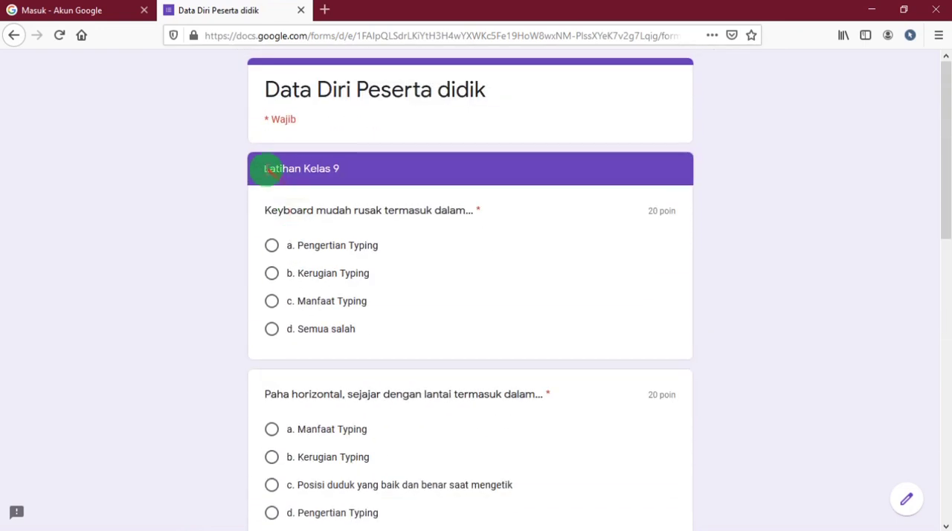
left_click_drag(279, 82, 446, 91)
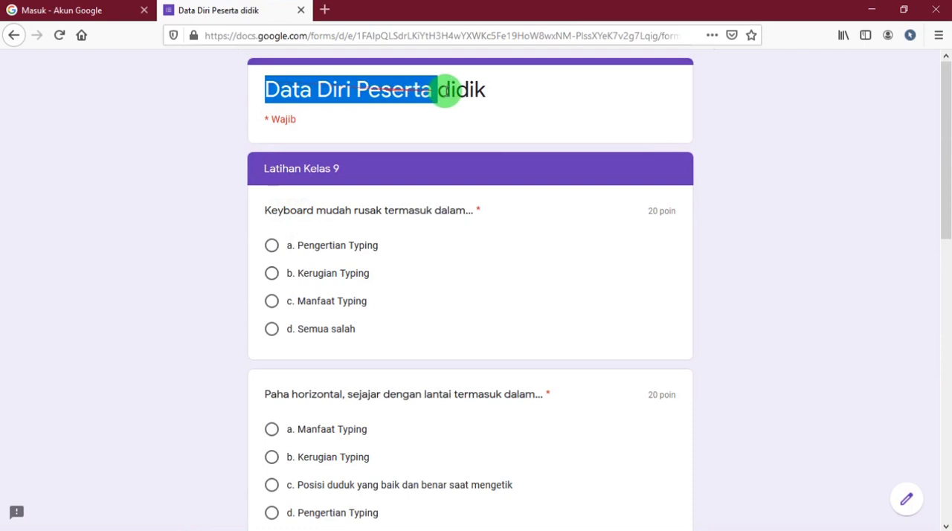
left_click_drag(261, 169, 331, 168)
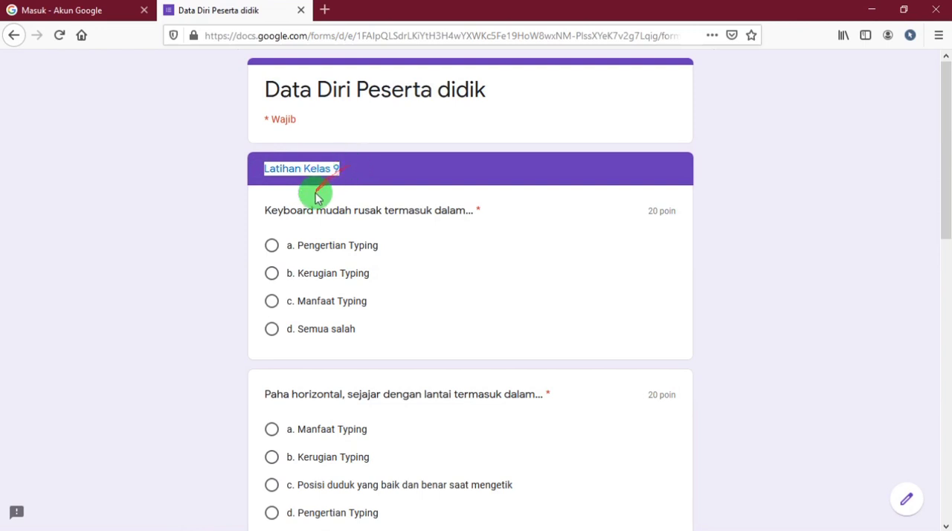
left_click(389, 168)
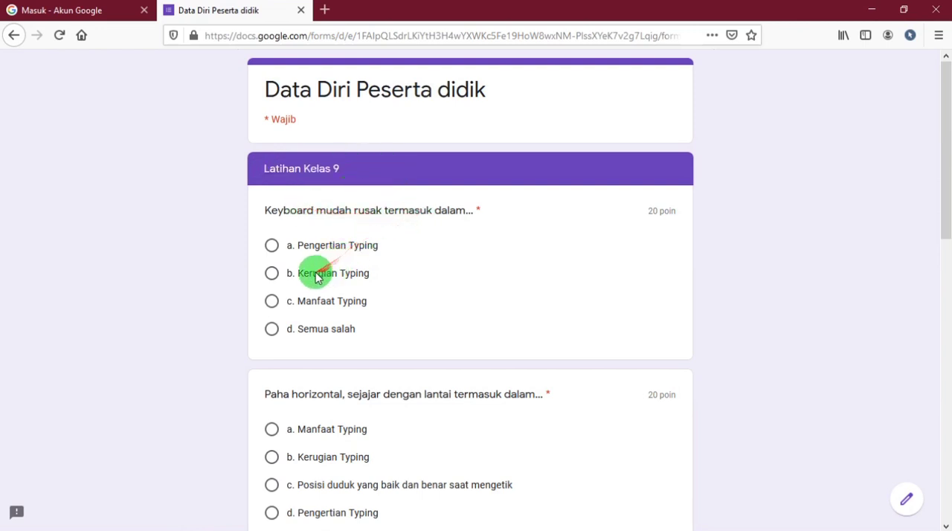
Answer the first three questions with "b. Kerugian Typing", "c. Posisi duduk yang baik dan benar saat mengetik" and "a. Mengetik sepuluh jari dengan benar dan tepat".
left_click(272, 274)
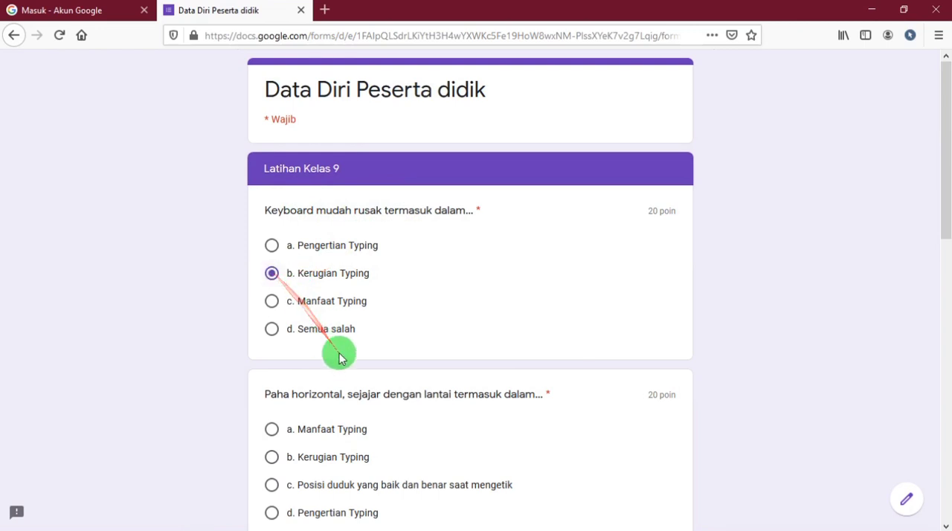
scroll(338, 346, "down", 3)
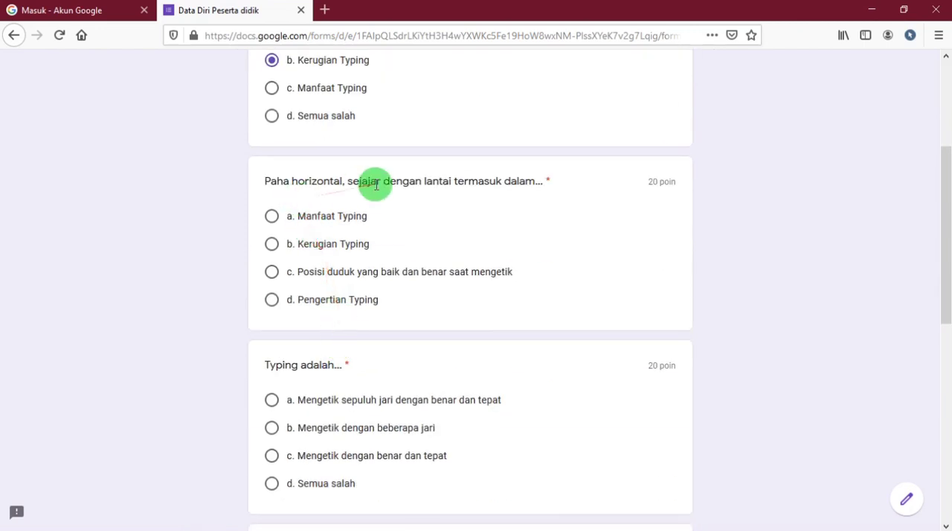
left_click(274, 275)
scroll(301, 337, "down", 2)
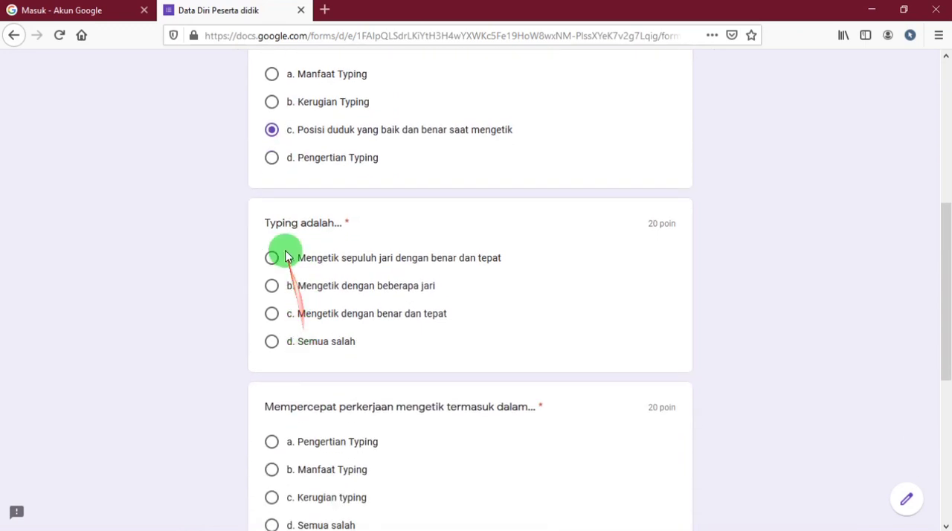
left_click(272, 260)
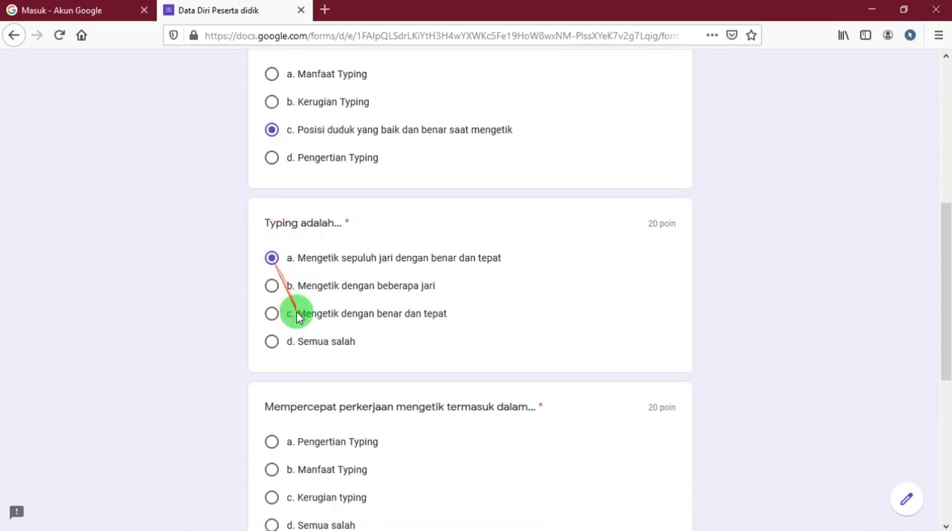
Answer the last two questions with "b. Manfaat Typing" and "c. Pungung santai tapi tidak membungkuk".
scroll(298, 313, "down", 3)
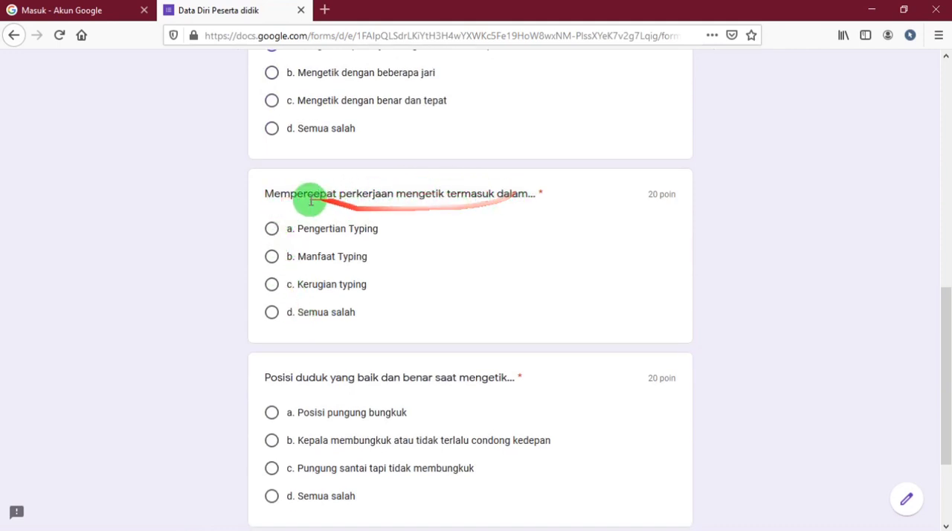
left_click(272, 261)
scroll(370, 334, "down", 3)
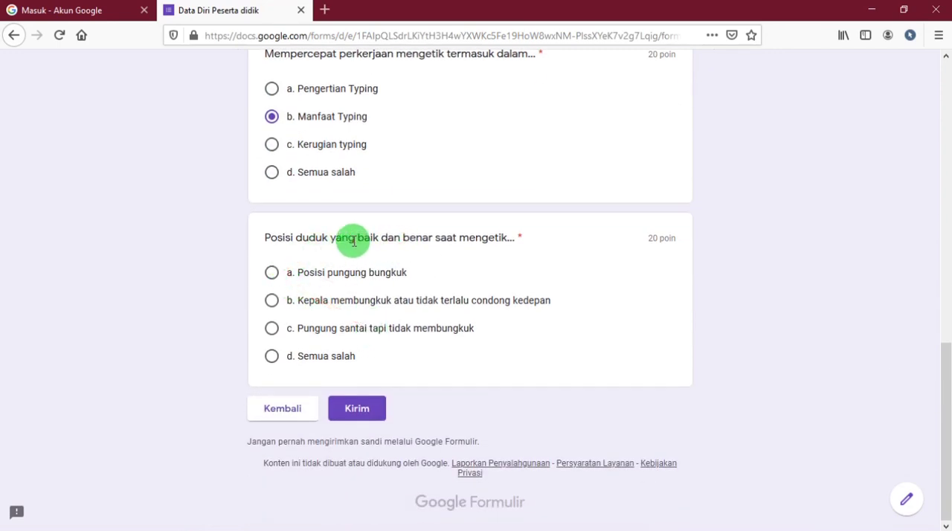
left_click(272, 331)
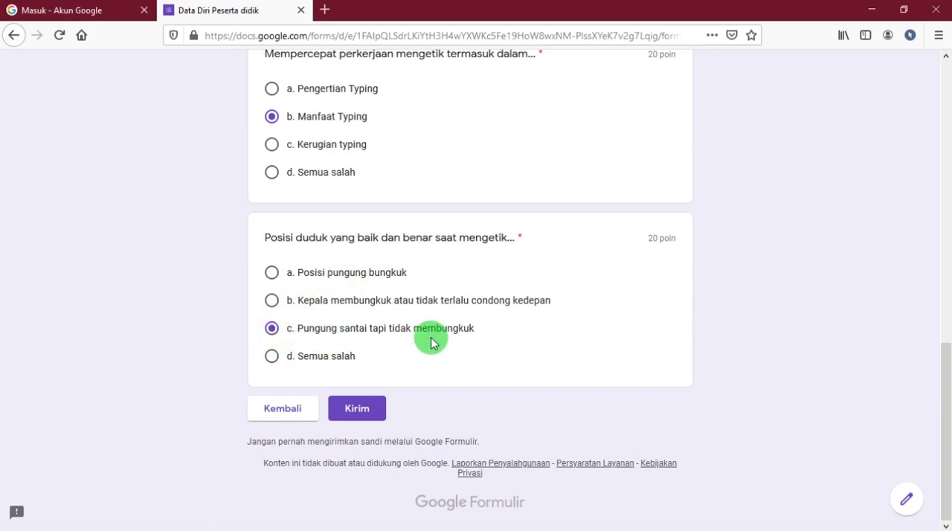
Examine the point value assigned to each question in the "Latihan Kelas 9" section.
scroll(432, 342, "up", 15)
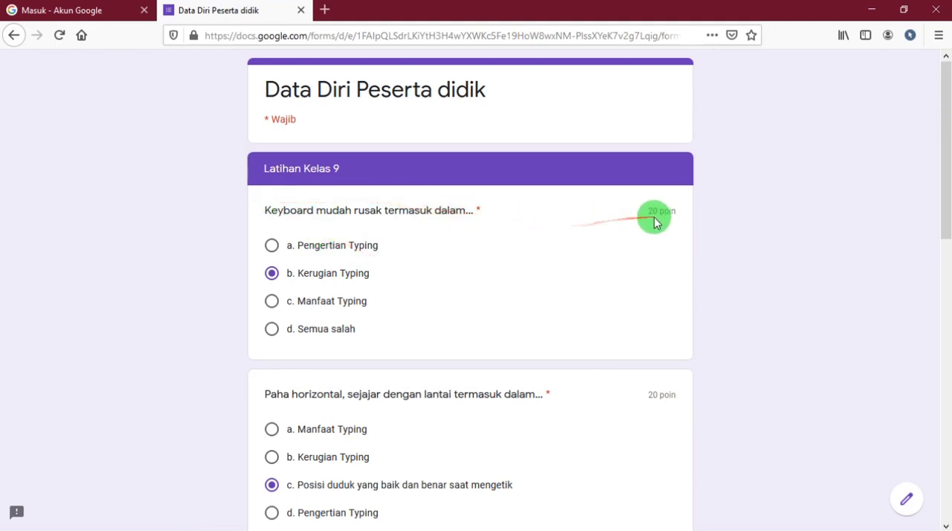
left_click_drag(646, 213, 673, 211)
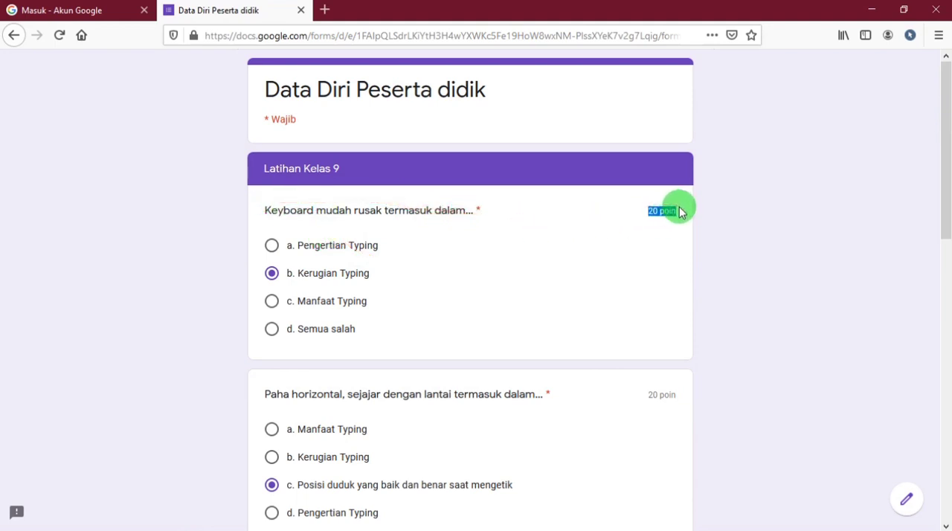
left_click_drag(648, 393, 680, 382)
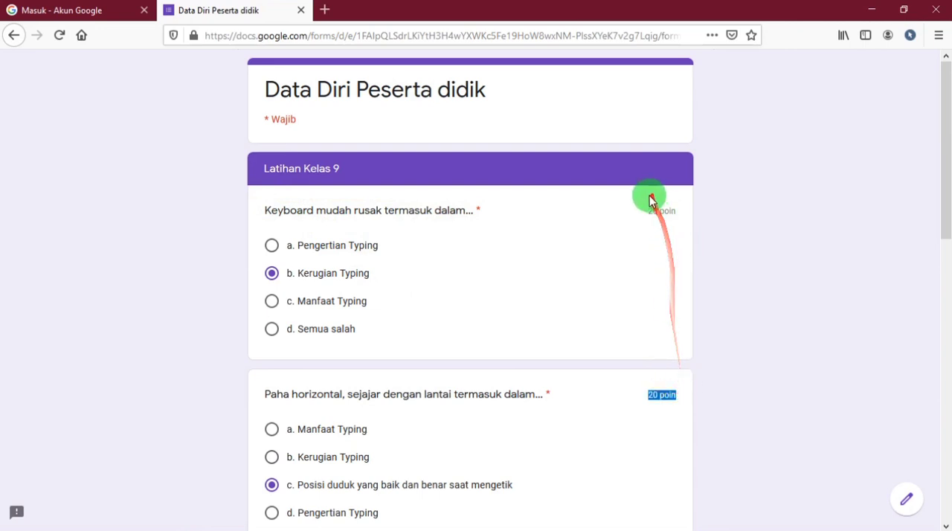
left_click_drag(648, 211, 673, 212)
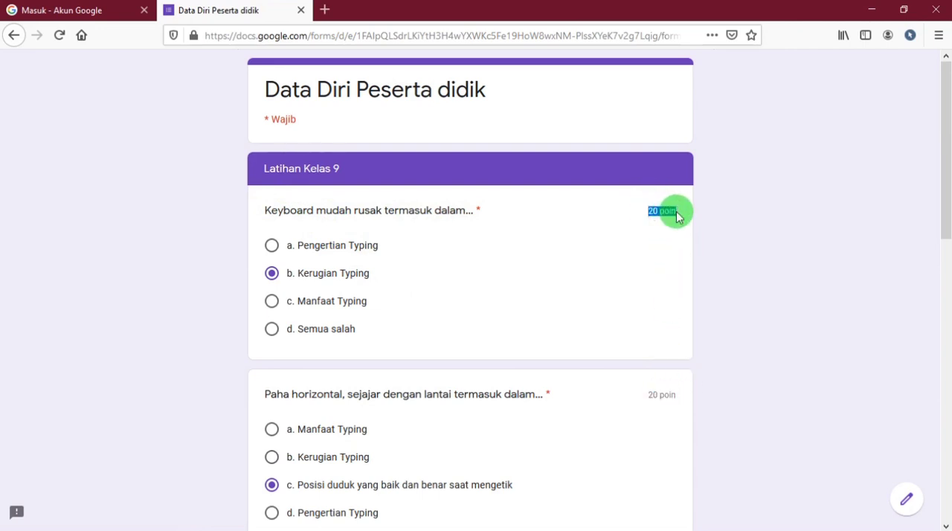
left_click_drag(648, 395, 689, 403)
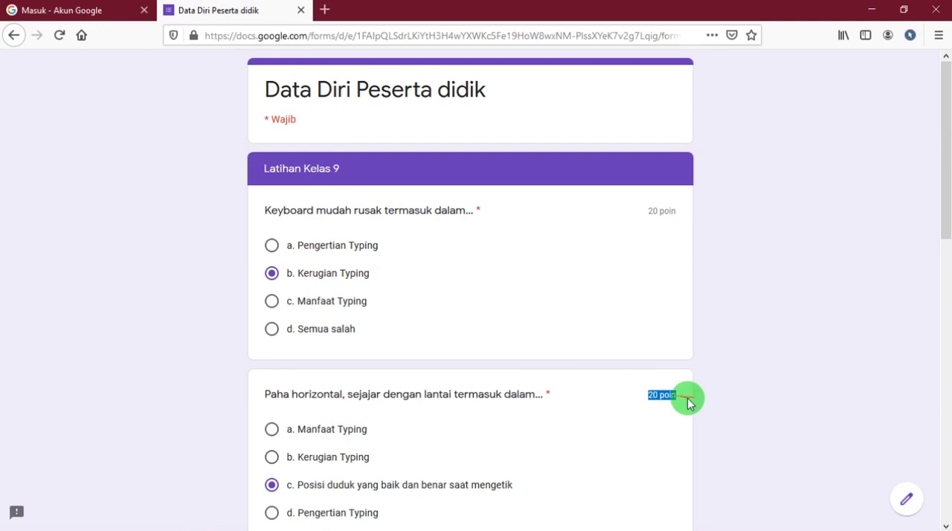
scroll(536, 410, "down", 7)
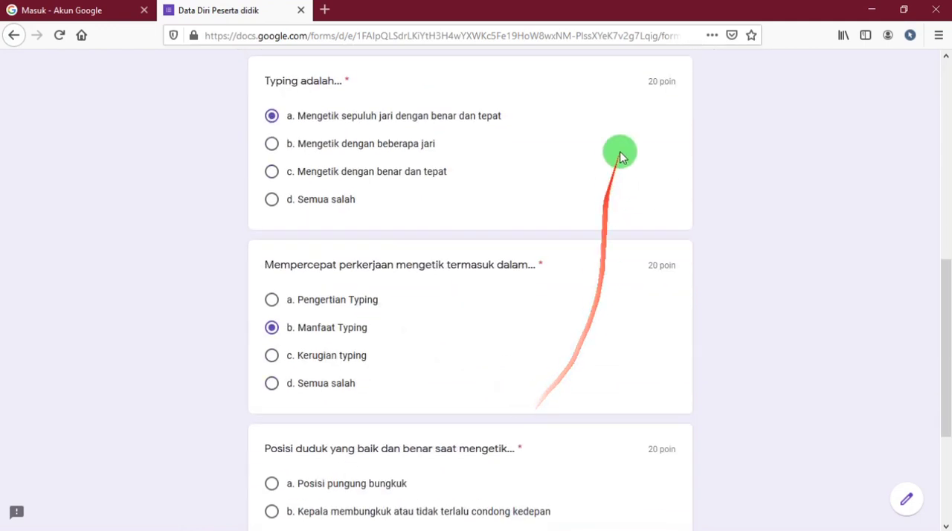
left_click_drag(674, 81, 648, 81)
left_click_drag(648, 265, 679, 267)
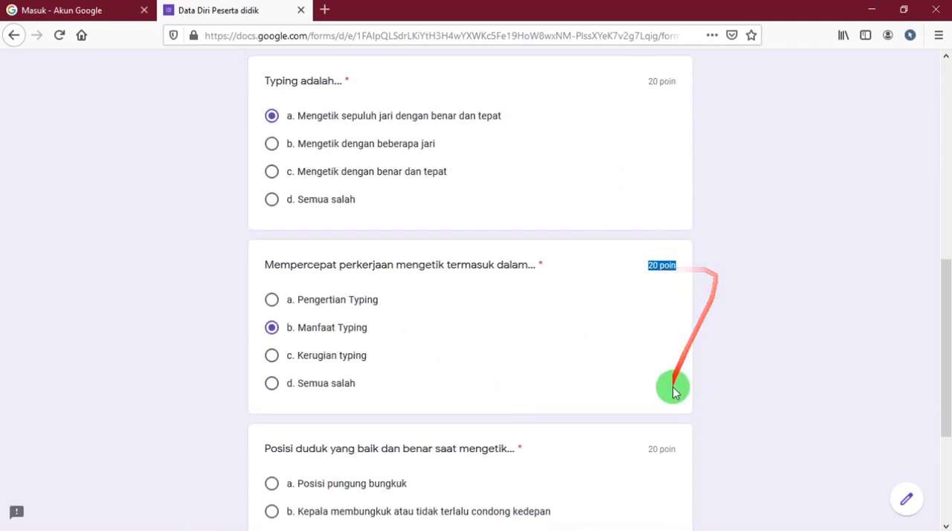
scroll(655, 372, "down", 2)
left_click_drag(648, 306, 688, 301)
scroll(447, 402, "up", 1)
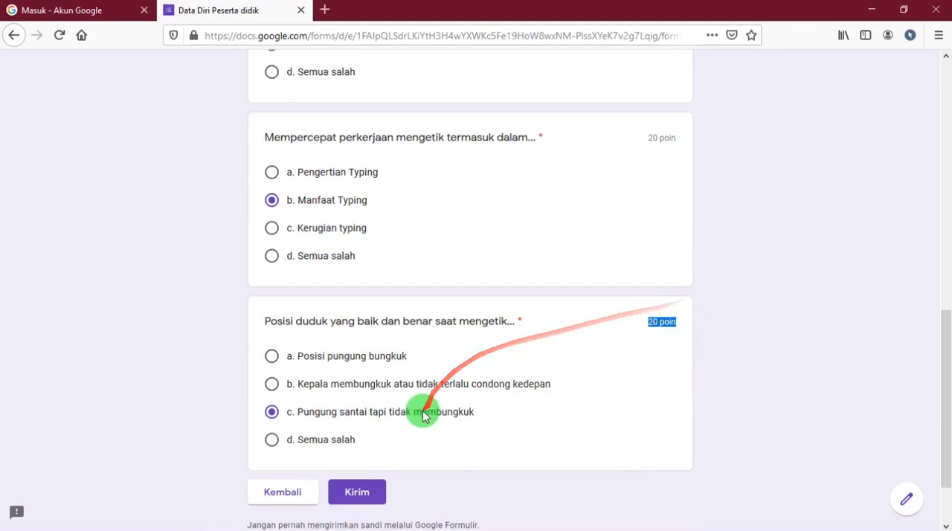
scroll(422, 415, "up", 10)
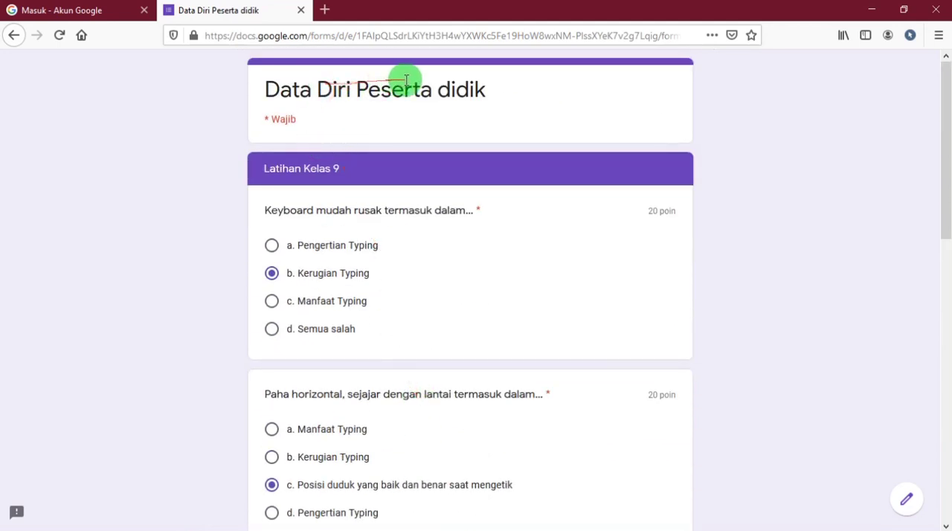
Return to the student data section, re-enter the student's full name in reversed order and continue to the questions.
scroll(382, 293, "down", 9)
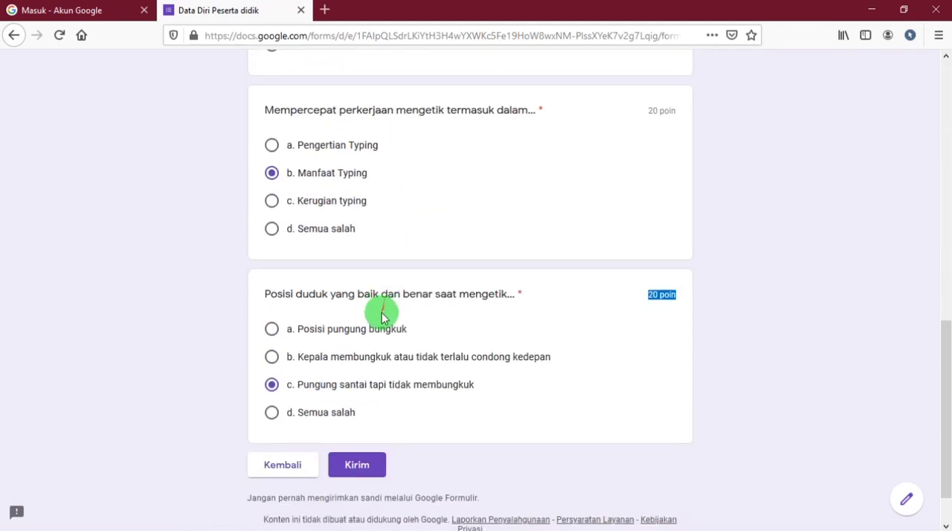
scroll(382, 316, "down", 1)
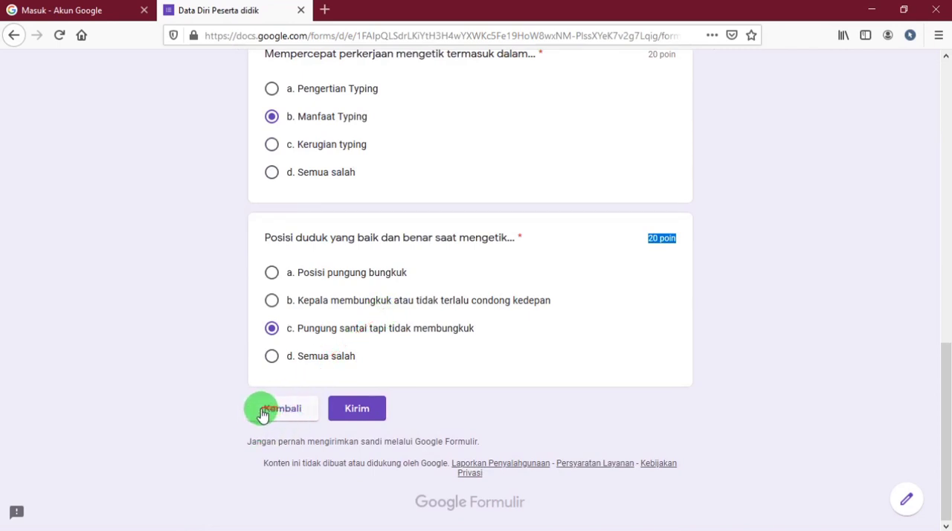
left_click(273, 409)
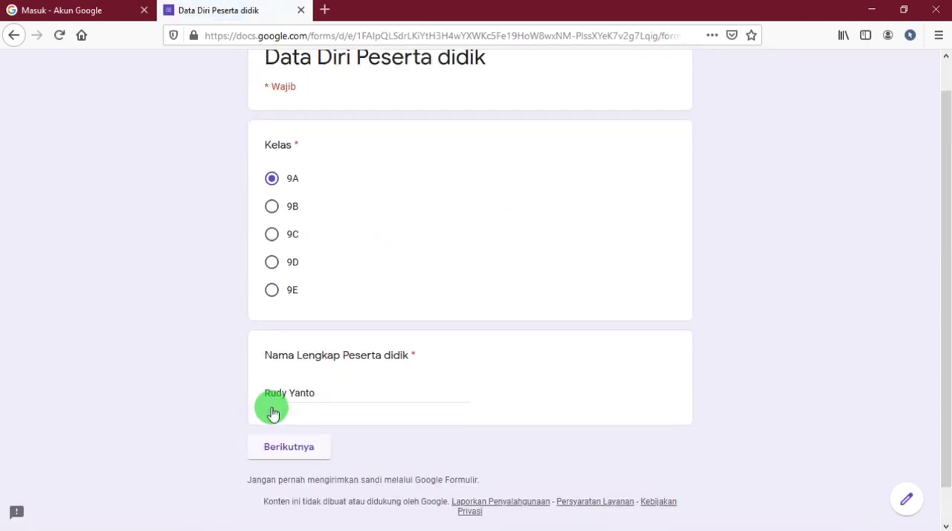
left_click(338, 422)
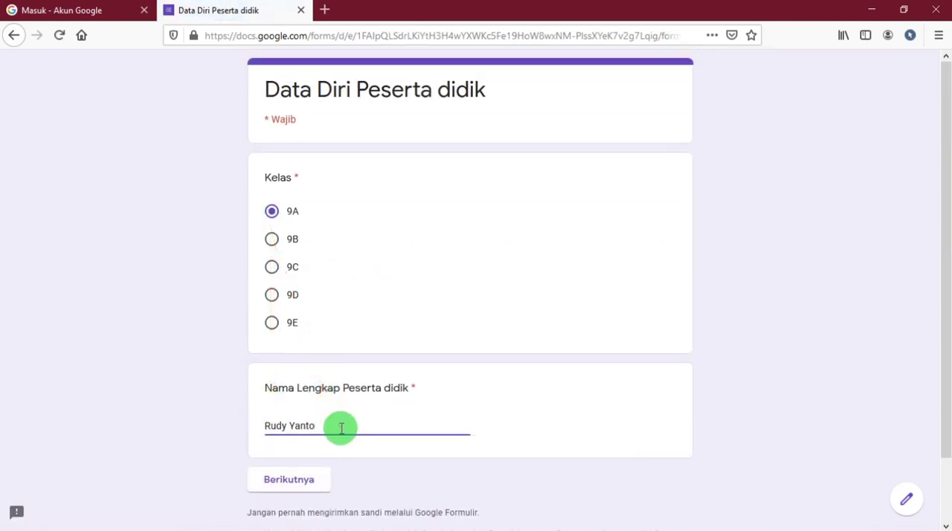
key("BackSpace")
key("BackSpace")
key("BackSpace")
key("BackSpace")
key("BackSpace")
key("BackSpace")
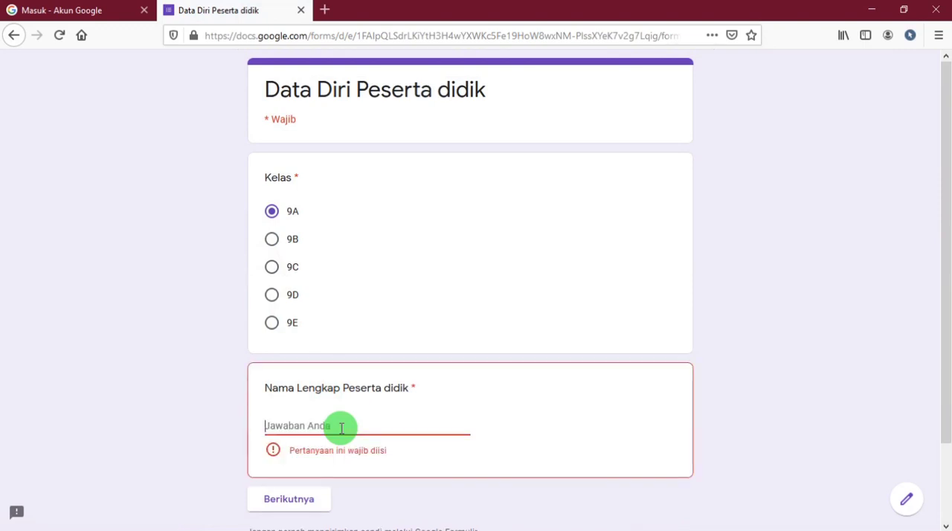
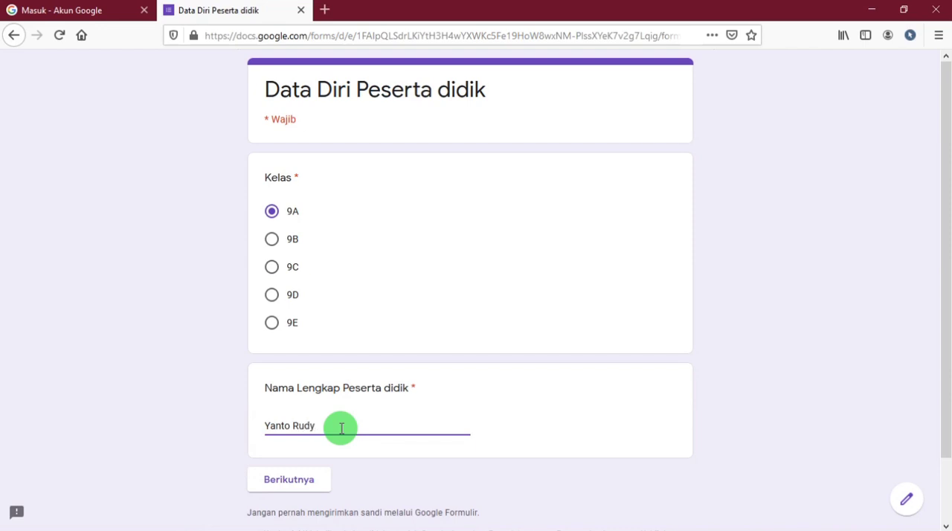
left_click(317, 480)
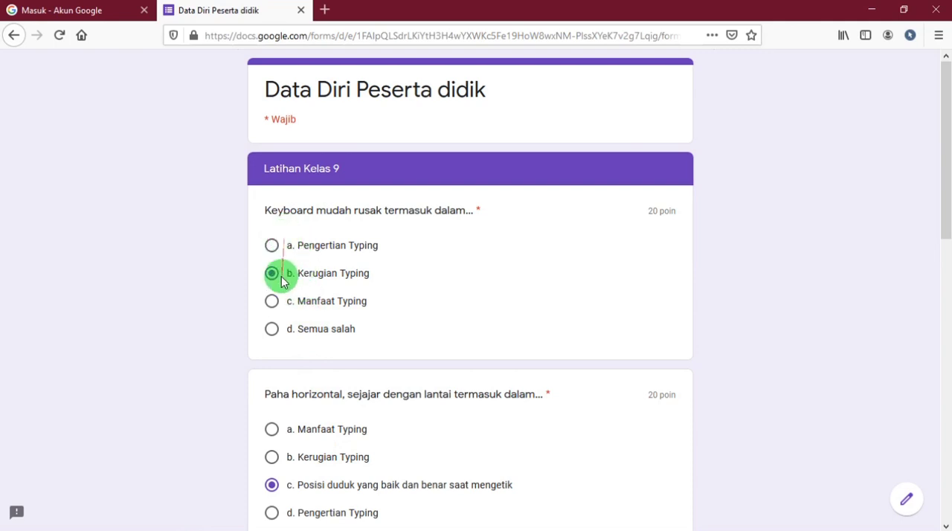
Review the selected answers throughout the "Latihan Kelas 9" section and submit the form.
scroll(273, 283, "down", 3)
scroll(273, 283, "down", 8)
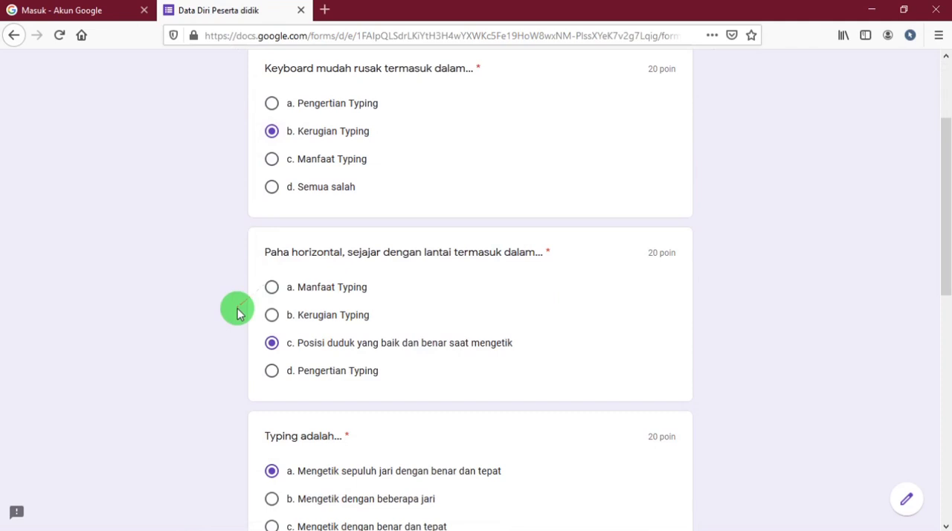
scroll(306, 332, "down", 5)
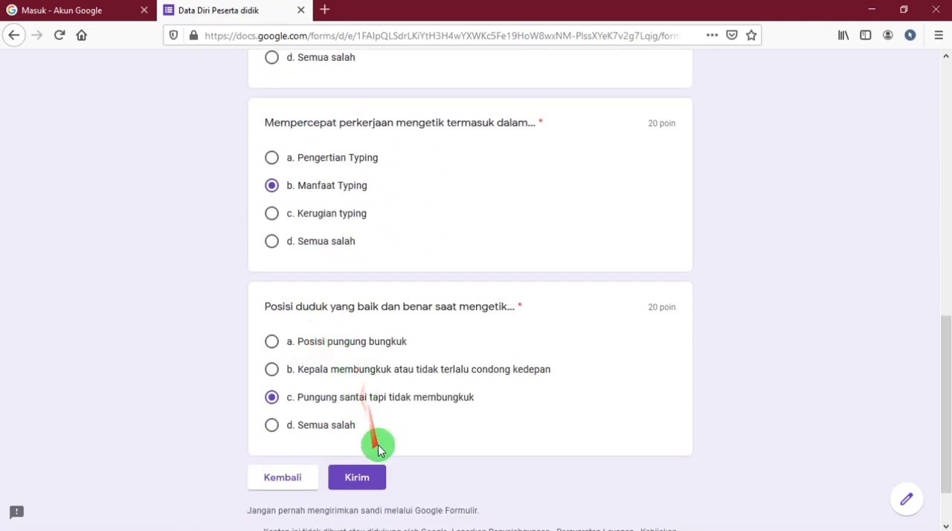
scroll(384, 372, "up", 16)
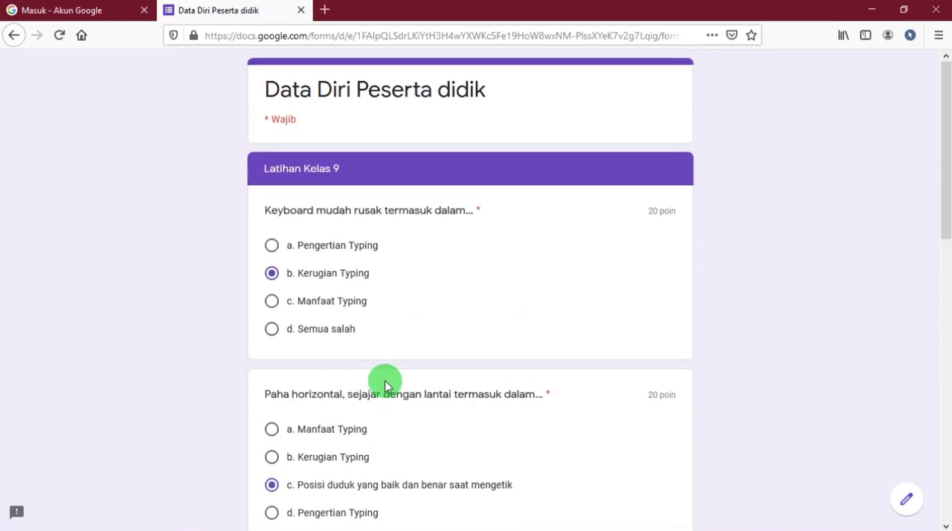
scroll(384, 382, "down", 15)
scroll(384, 387, "down", 2)
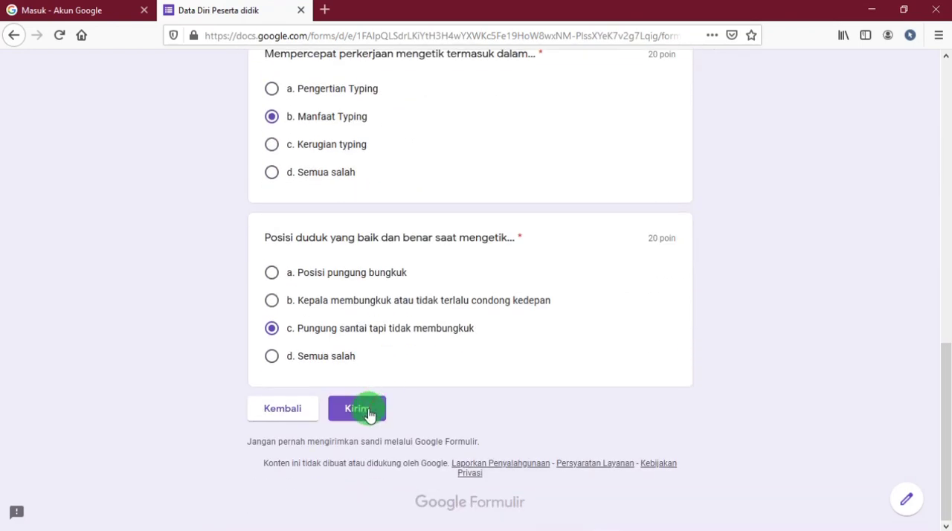
left_click(358, 410)
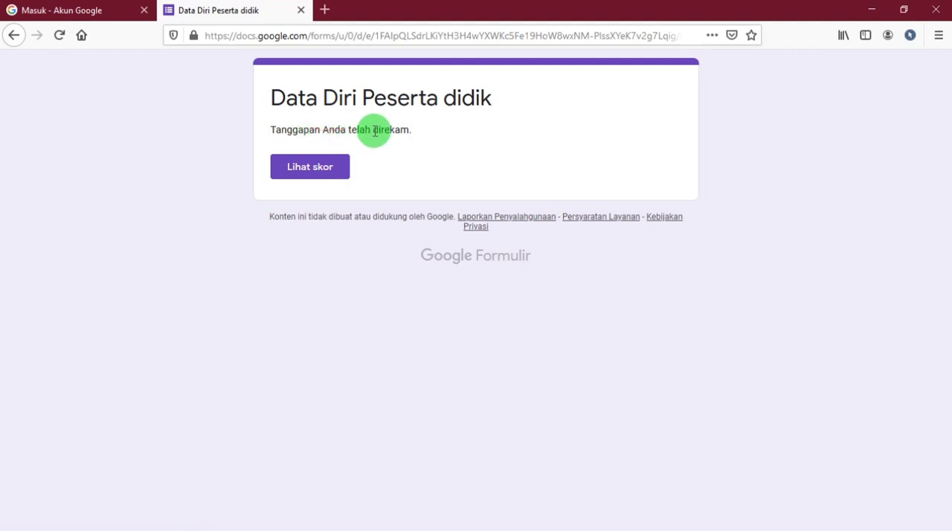
Open the score page for the submitted response.
left_click(325, 174)
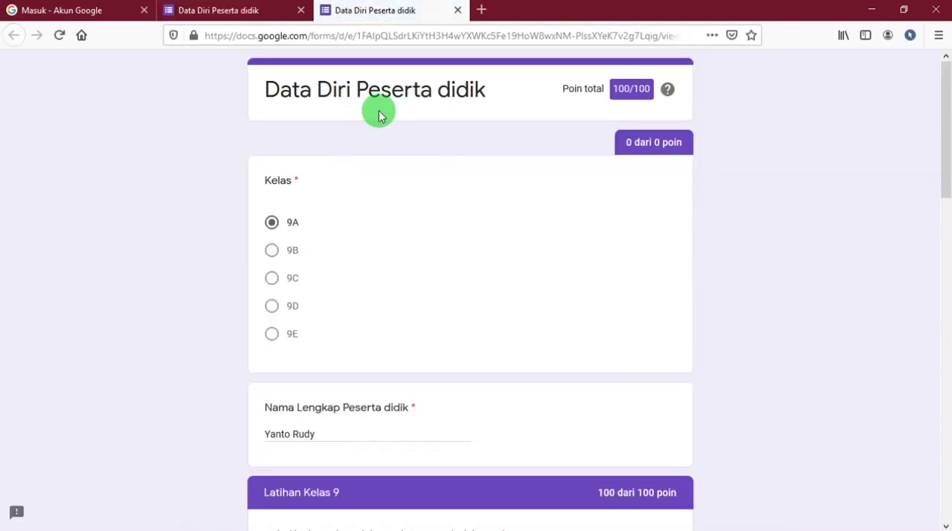
left_click(265, 16)
left_click(365, 19)
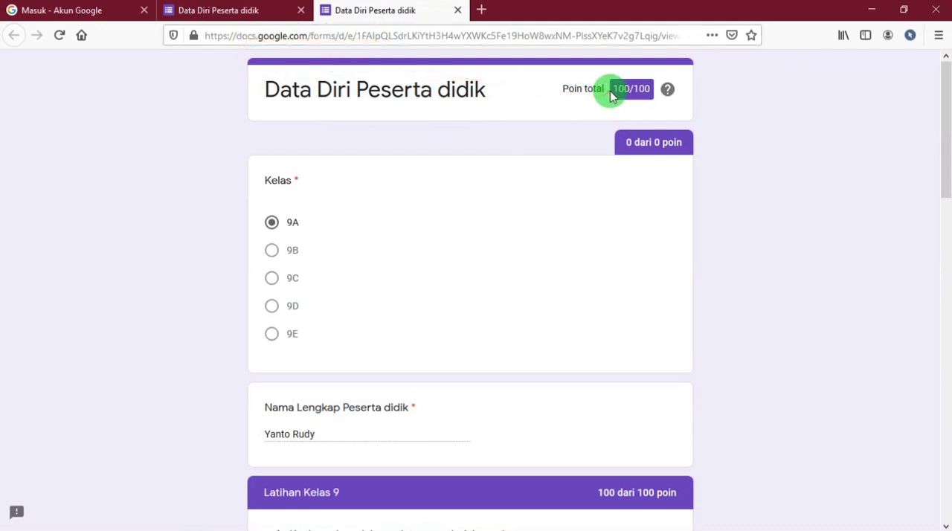
Examine the total points, the submitted student data and the marking and points of each question.
left_click_drag(571, 91, 598, 87)
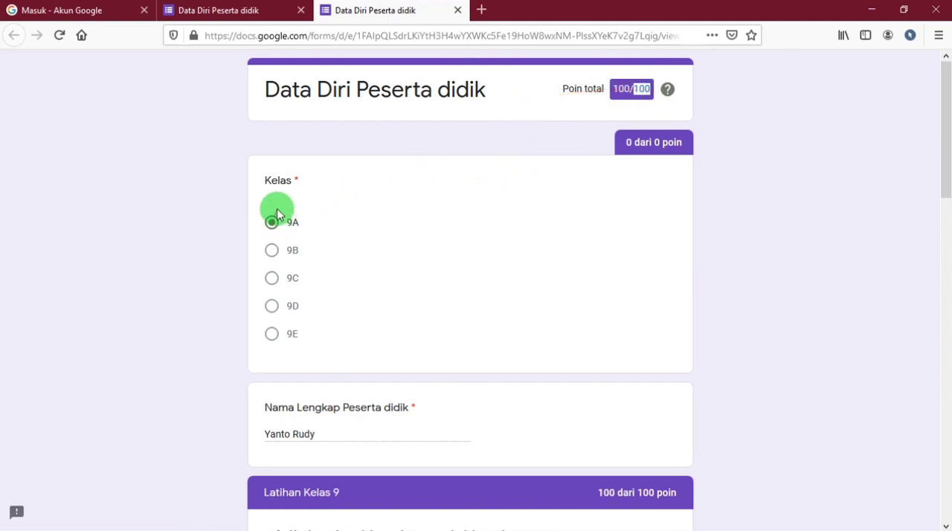
left_click_drag(617, 146, 692, 146)
scroll(589, 185, "down", 5)
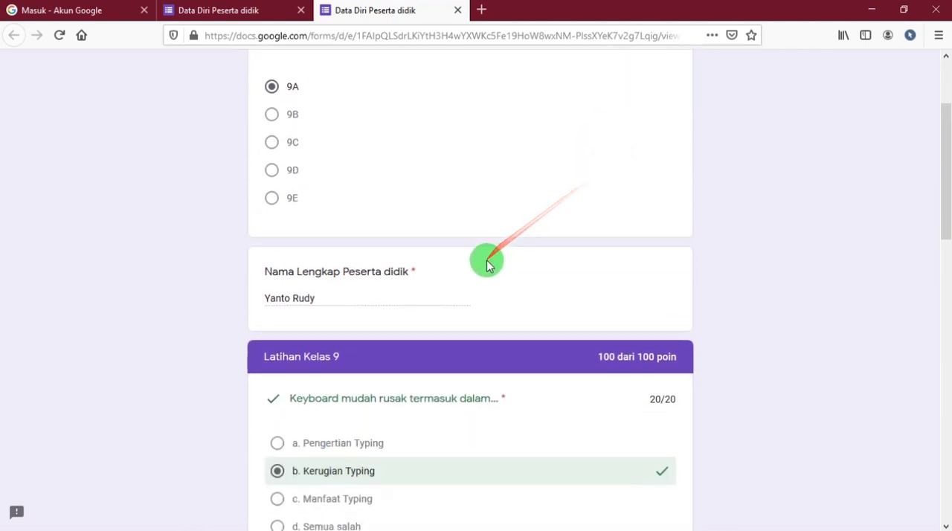
left_click_drag(272, 221, 347, 228)
scroll(357, 238, "down", 5)
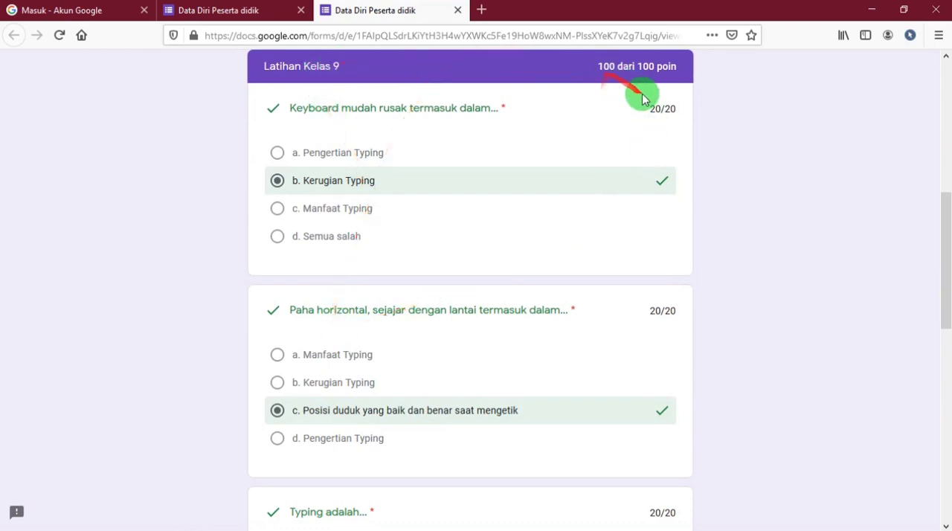
left_click_drag(650, 115, 686, 114)
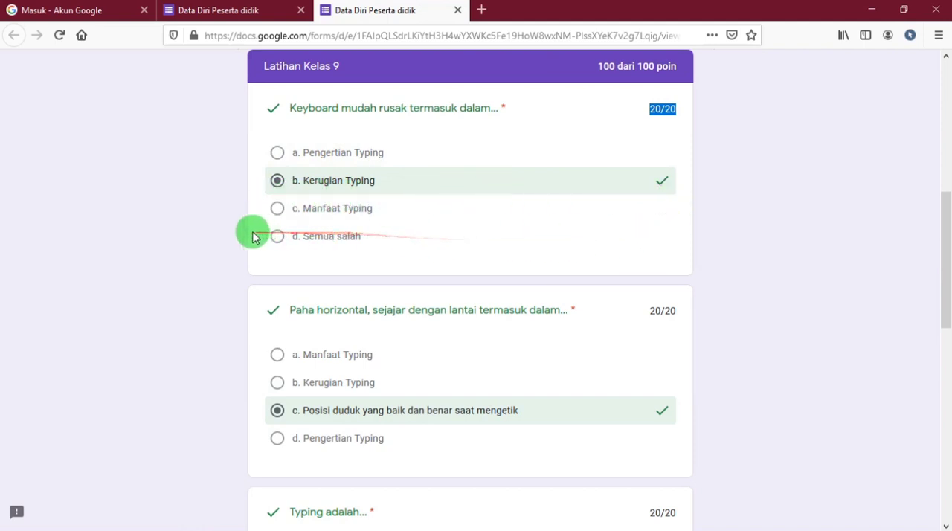
scroll(357, 283, "down", 8)
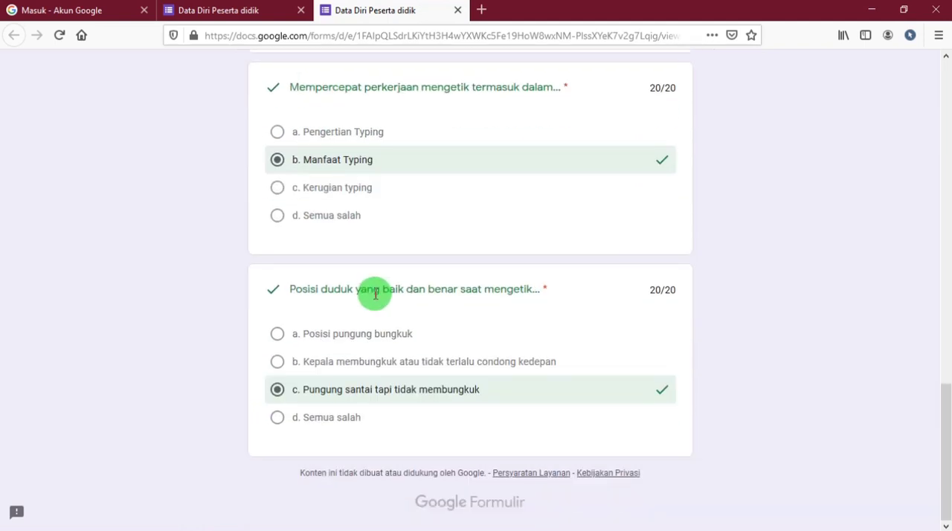
Close the score page and the submitted form, and reopen the quiz from its copied link in a new tab.
scroll(402, 387, "up", 15)
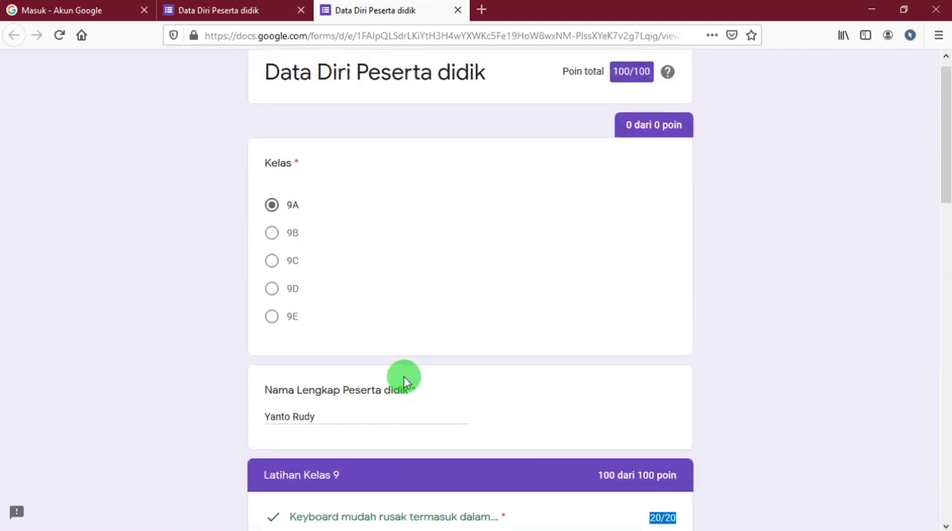
left_click(458, 11)
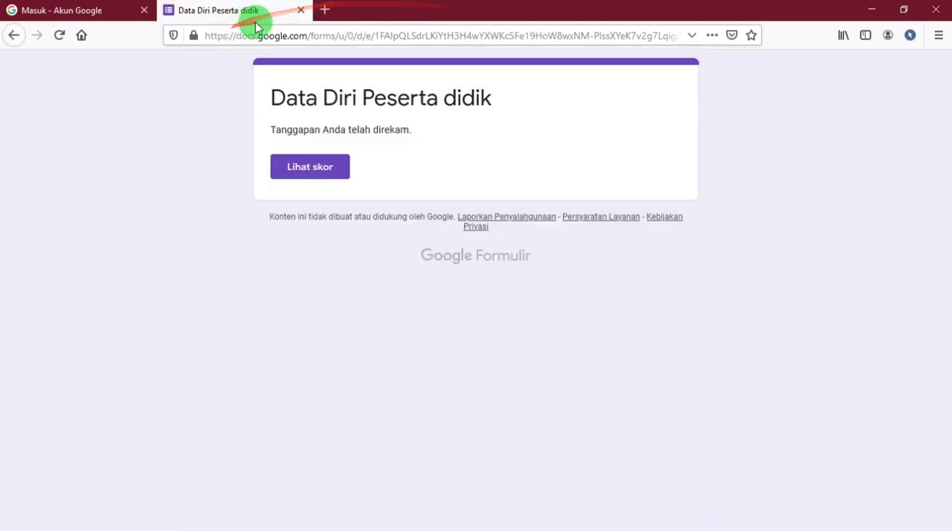
left_click(324, 9)
left_click(301, 11)
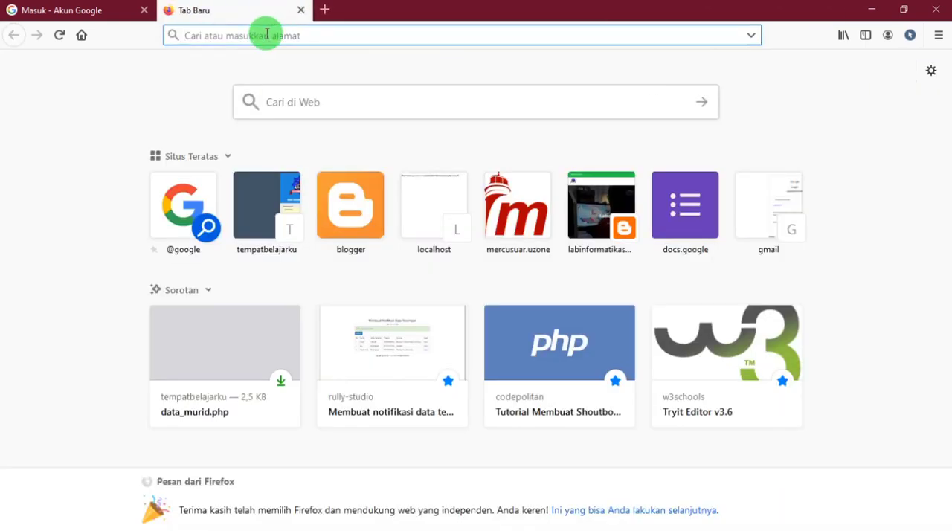
type("https://forms.gle/NNXwjHbAfoz9adx57")
key("Return")
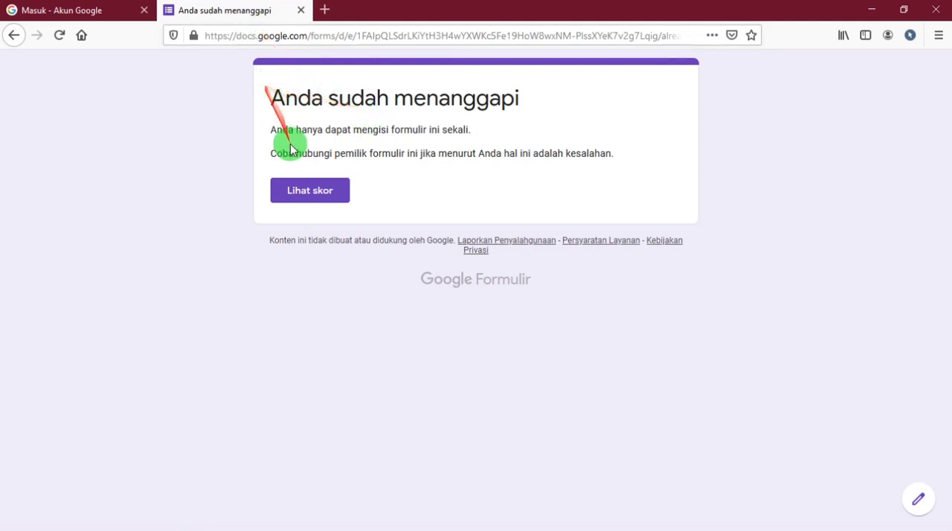
Read the notice on the form page about responding more than once, and close that page.
left_click_drag(614, 159, 278, 111)
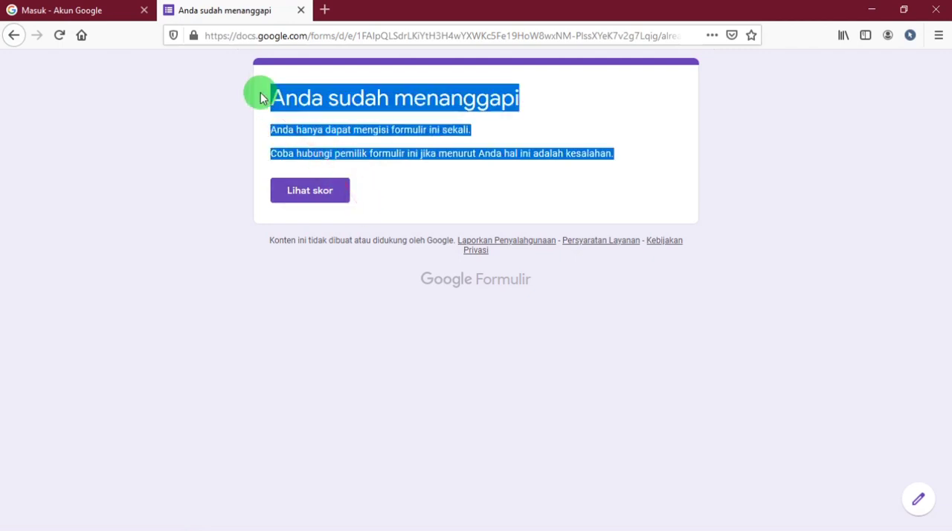
left_click(402, 108)
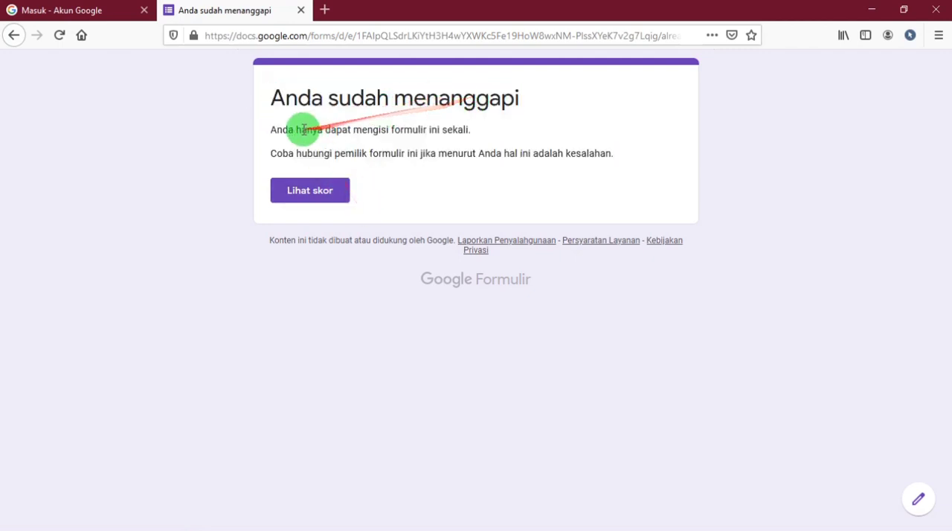
left_click_drag(282, 128, 455, 134)
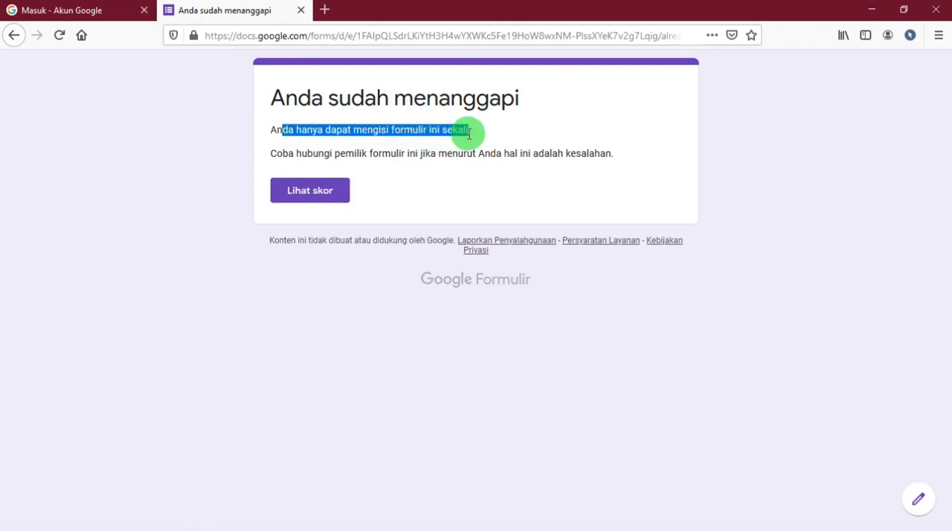
left_click_drag(289, 154, 618, 151)
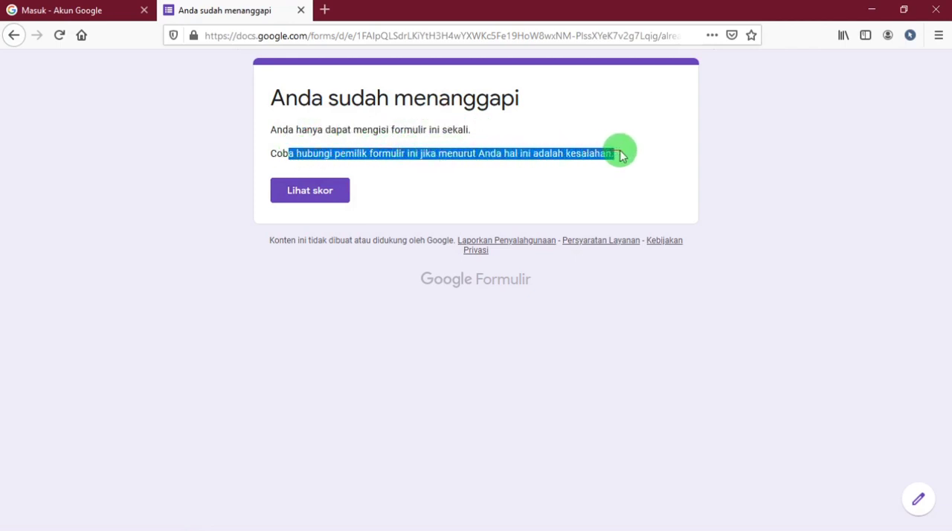
left_click(301, 11)
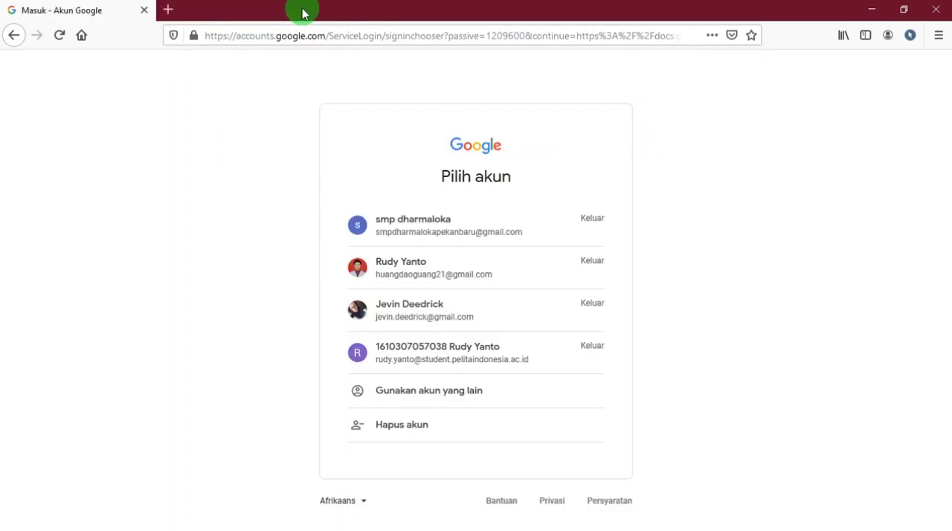
Choose the form owner's Google account, switch from Google Docs to Google Forms and open the "Data Diri Peserta didik" form.
left_click(396, 280)
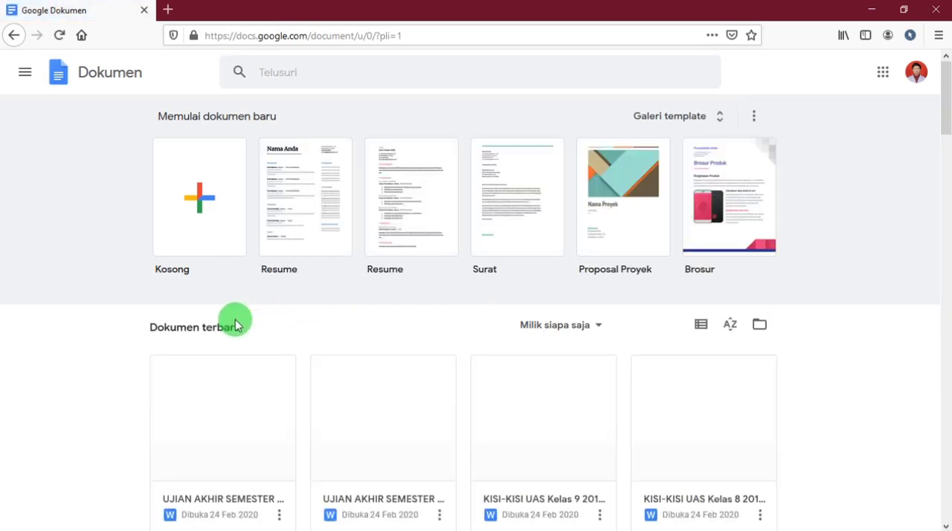
scroll(173, 485, "down", 2)
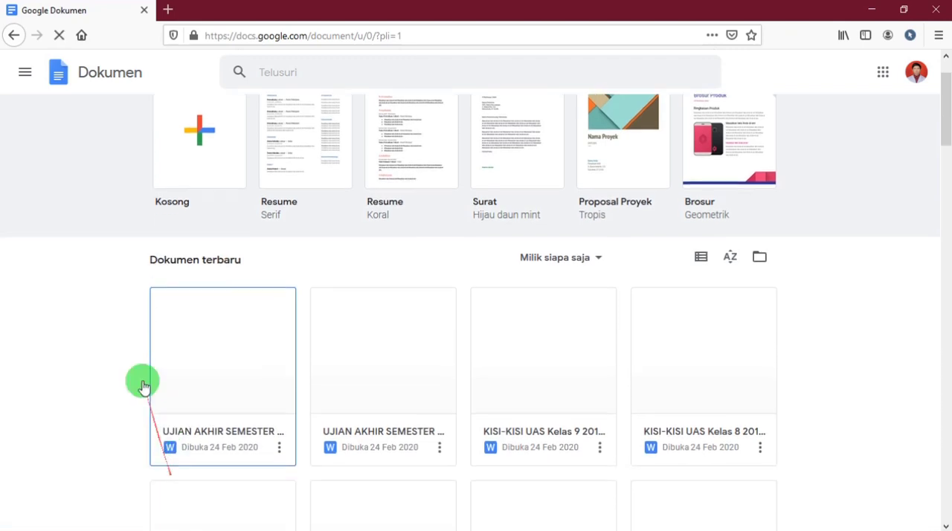
left_click(25, 74)
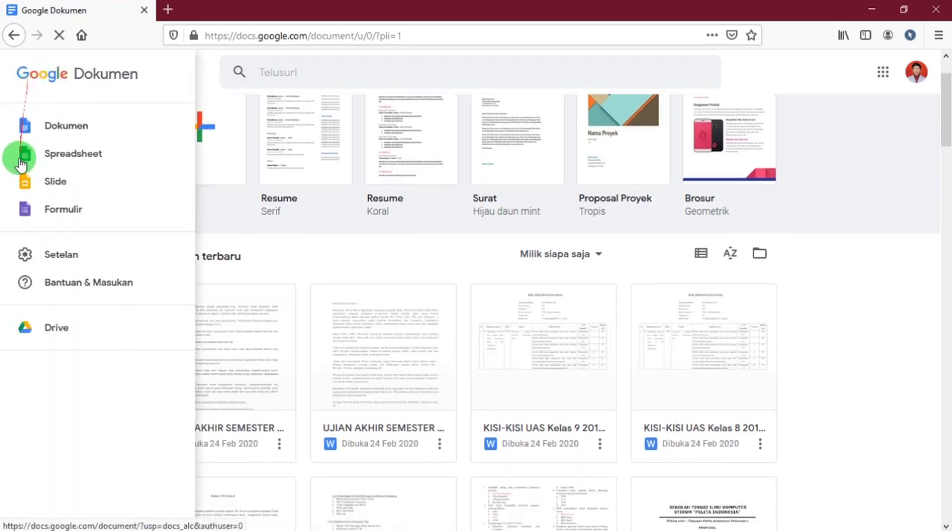
left_click(25, 211)
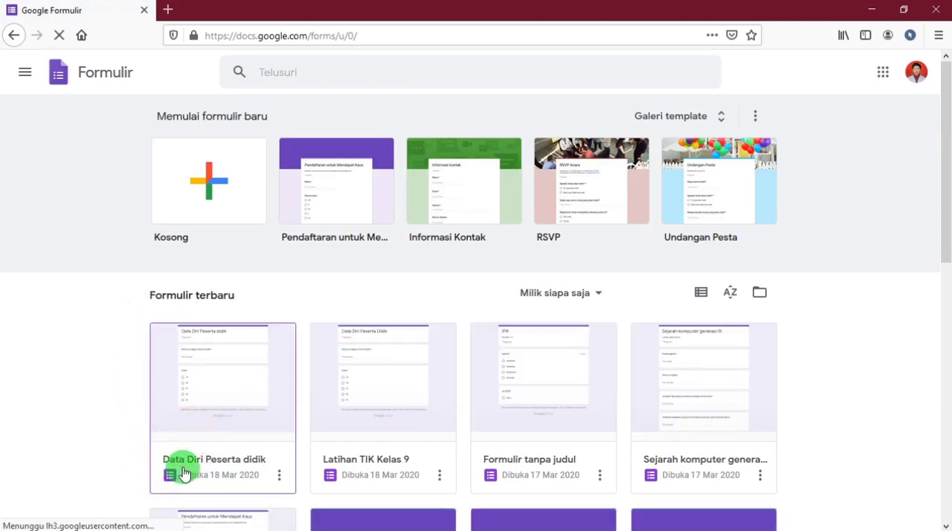
left_click(205, 409)
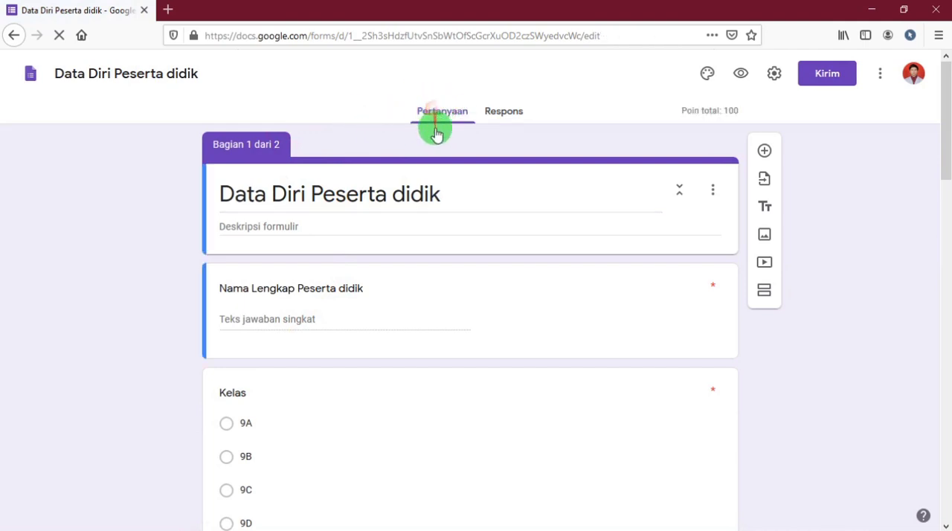
Open the form's responses and look through the per-question, individual and summary views.
scroll(436, 202, "down", 3)
scroll(436, 216, "up", 3)
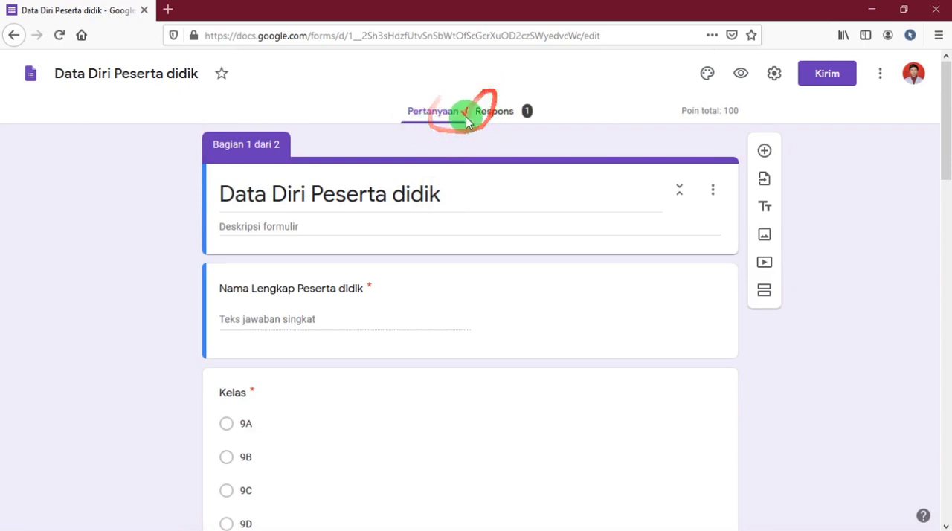
left_click(526, 110)
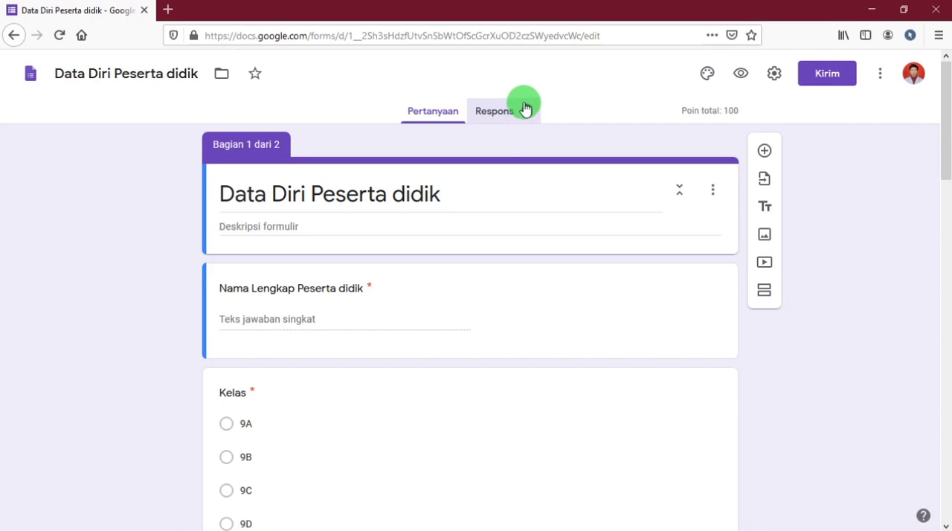
left_click(526, 109)
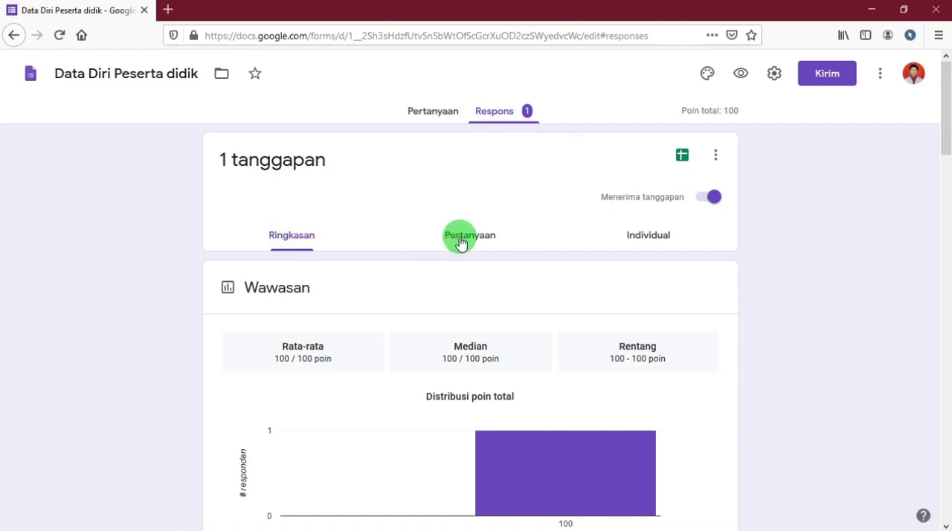
left_click(491, 239)
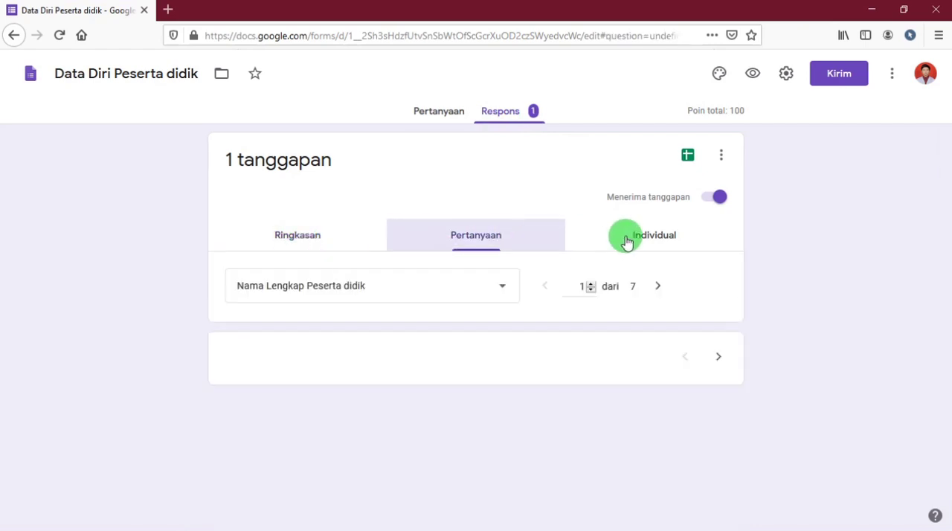
left_click(630, 240)
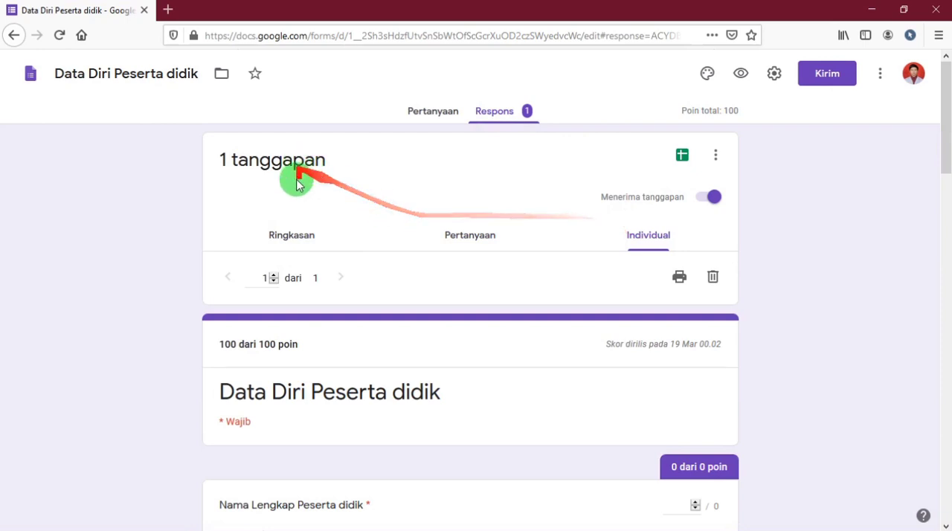
left_click(292, 239)
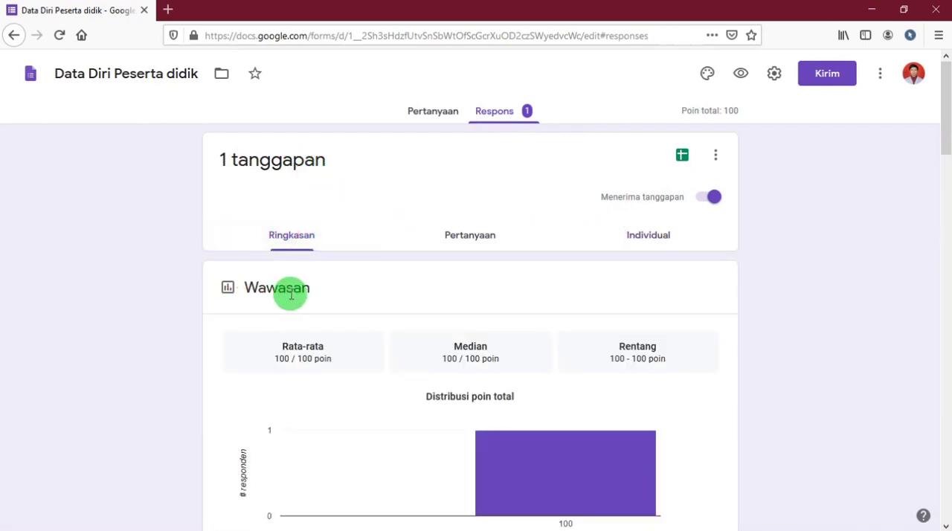
Examine the total points distribution and the student name and class answers in the response summary.
scroll(291, 293, "down", 3)
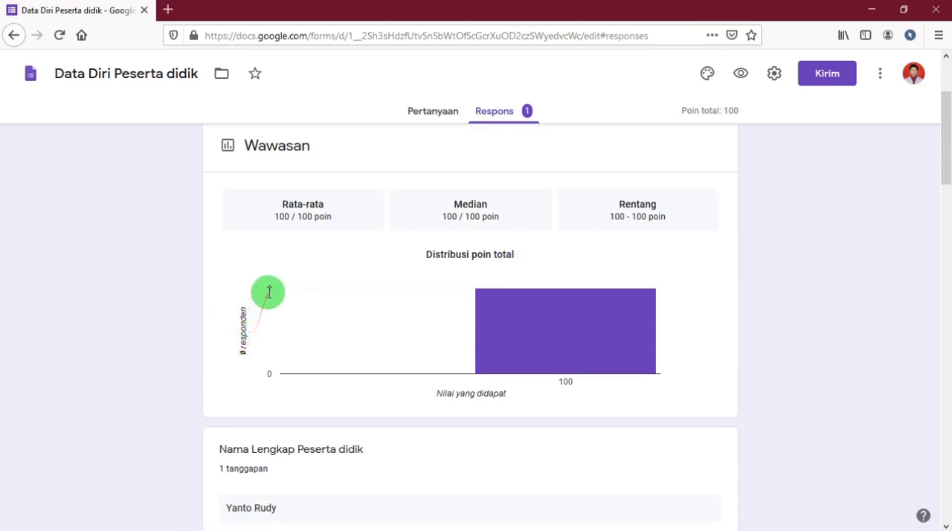
scroll(486, 315, "down", 3)
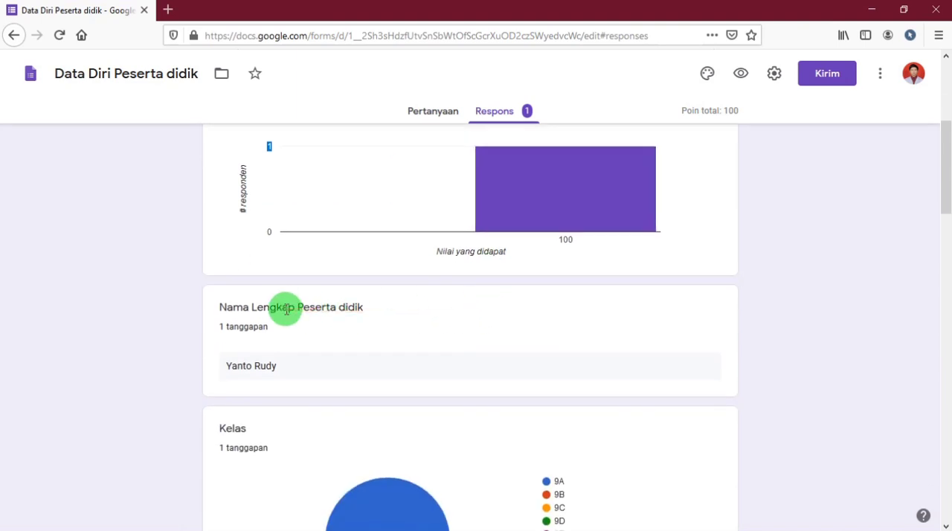
left_click_drag(214, 307, 357, 385)
scroll(352, 398, "down", 3)
scroll(353, 398, "down", 2)
left_click_drag(205, 212, 378, 376)
scroll(377, 379, "down", 1)
scroll(377, 380, "down", 2)
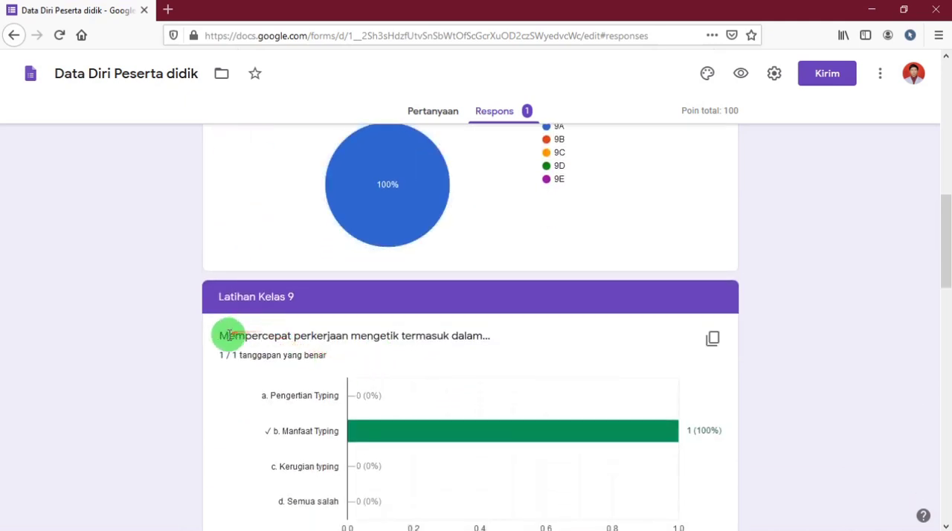
Examine the answer charts of the "Latihan Kelas 9" questions in the response summary.
scroll(228, 333, "down", 3)
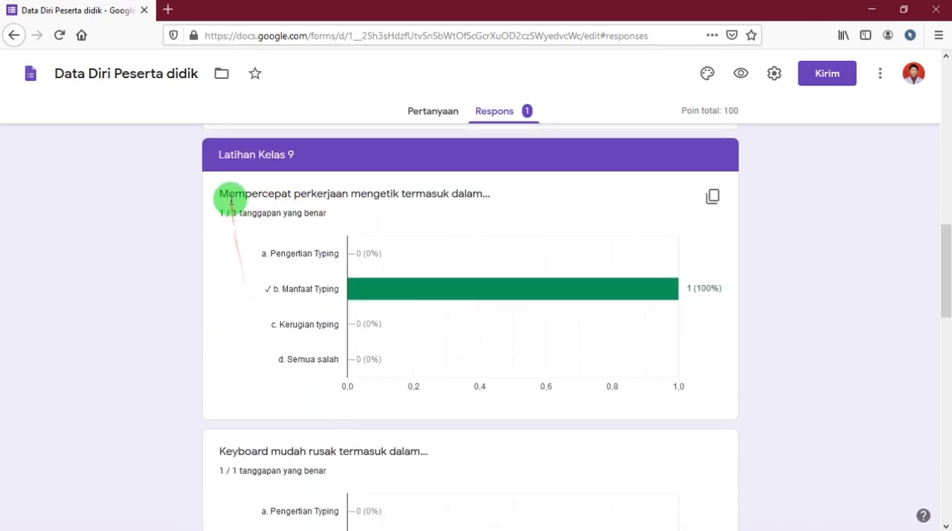
left_click_drag(218, 192, 431, 331)
scroll(412, 393, "down", 3)
left_click(212, 235)
left_click_drag(212, 237, 421, 379)
scroll(459, 404, "down", 2)
left_click_drag(224, 355, 397, 431)
scroll(446, 442, "down", 8)
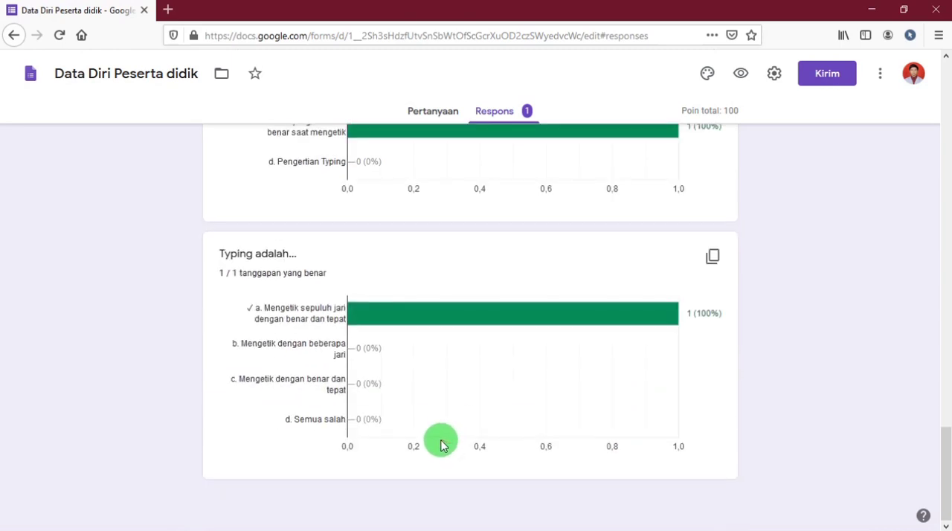
scroll(439, 443, "up", 12)
scroll(437, 442, "up", 15)
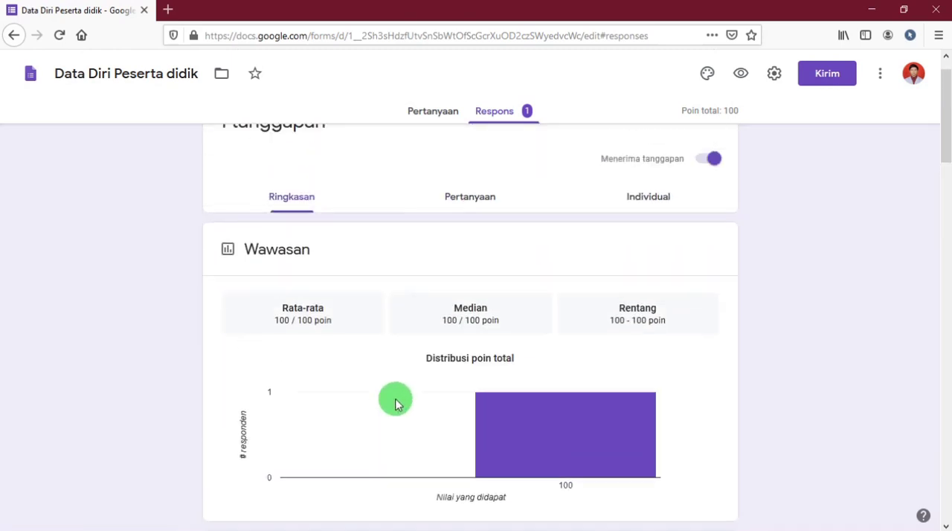
View the responses by question and show the answer and points for "Mempercepat perkerjaan mengetik termasuk dalam…".
left_click(462, 237)
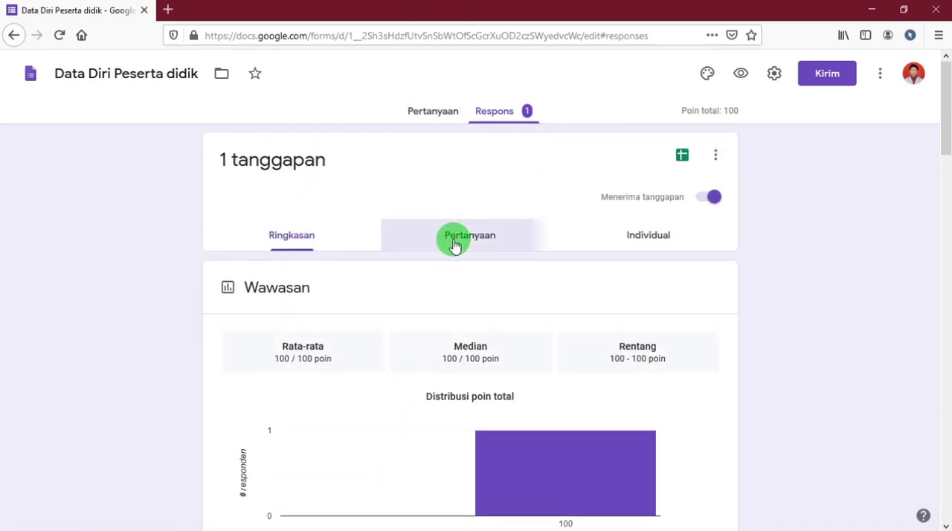
scroll(325, 276, "down", 2)
scroll(325, 278, "up", 3)
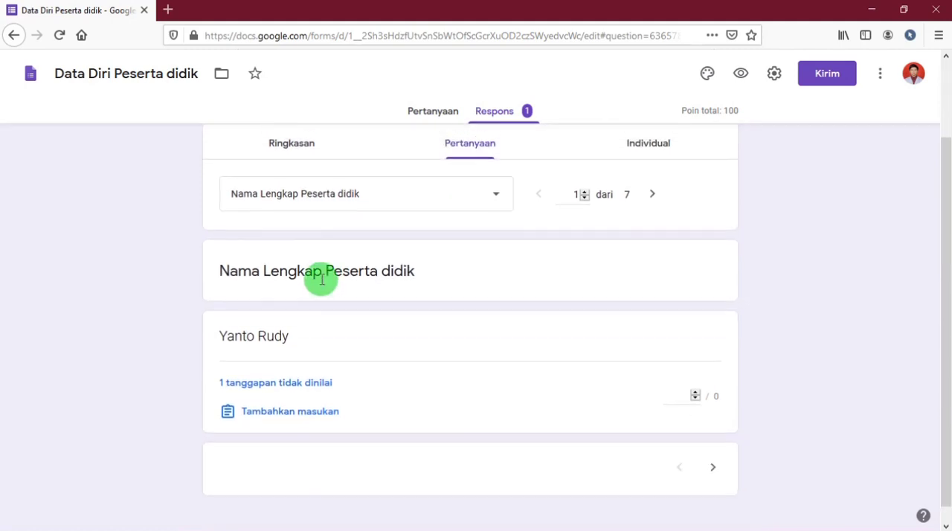
left_click(329, 291)
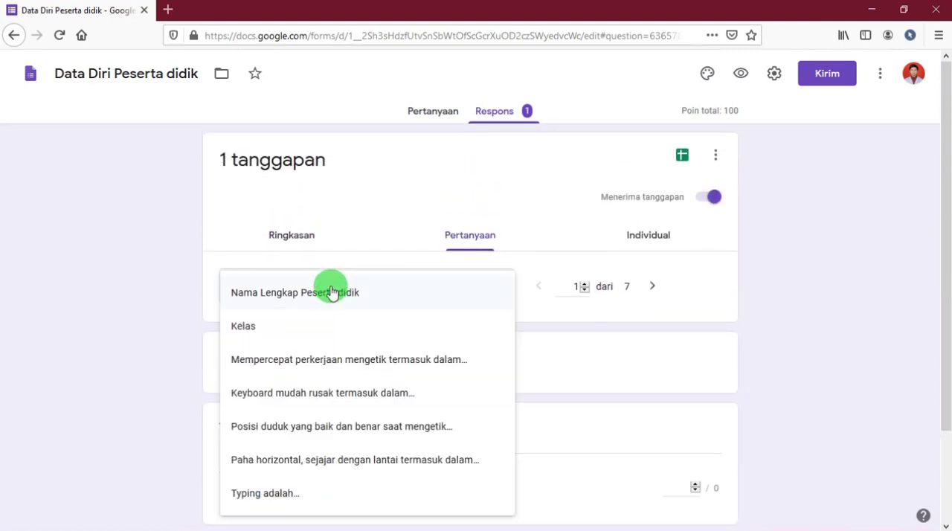
left_click(374, 364)
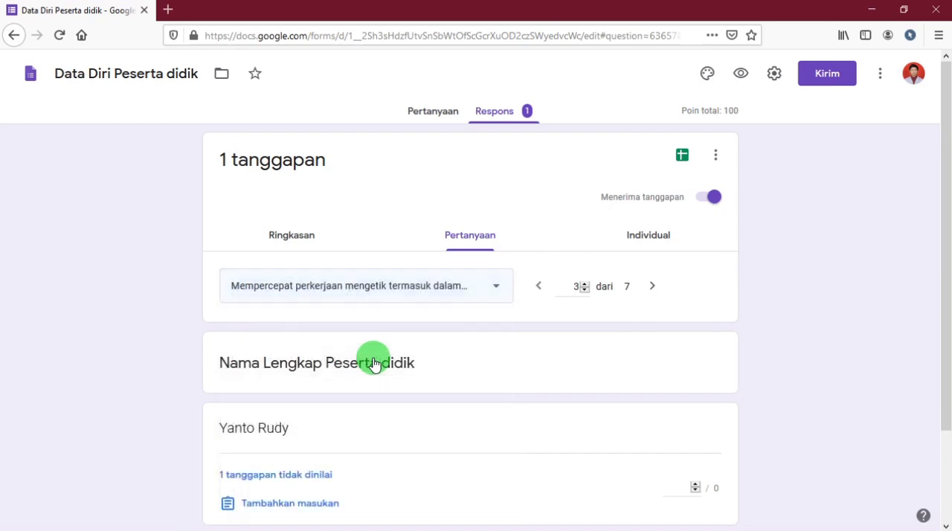
scroll(347, 362, "down", 3)
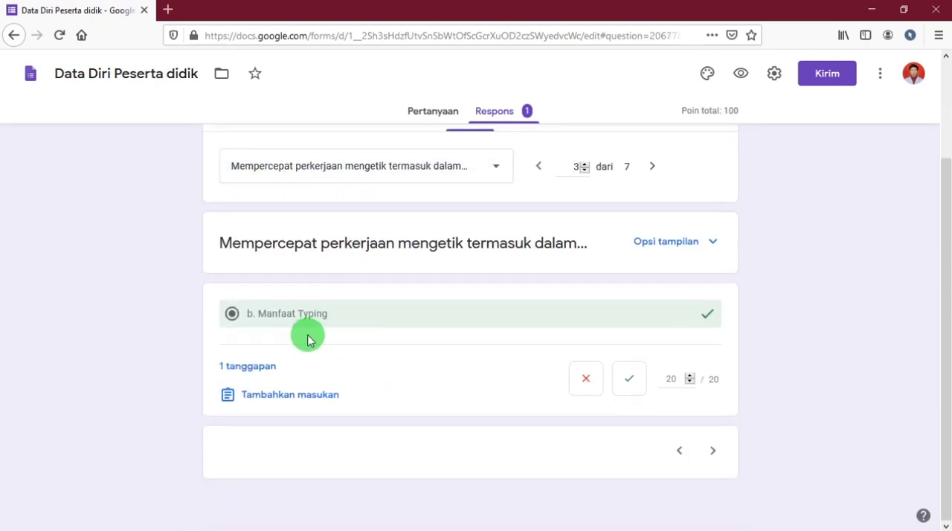
scroll(353, 372, "up", 3)
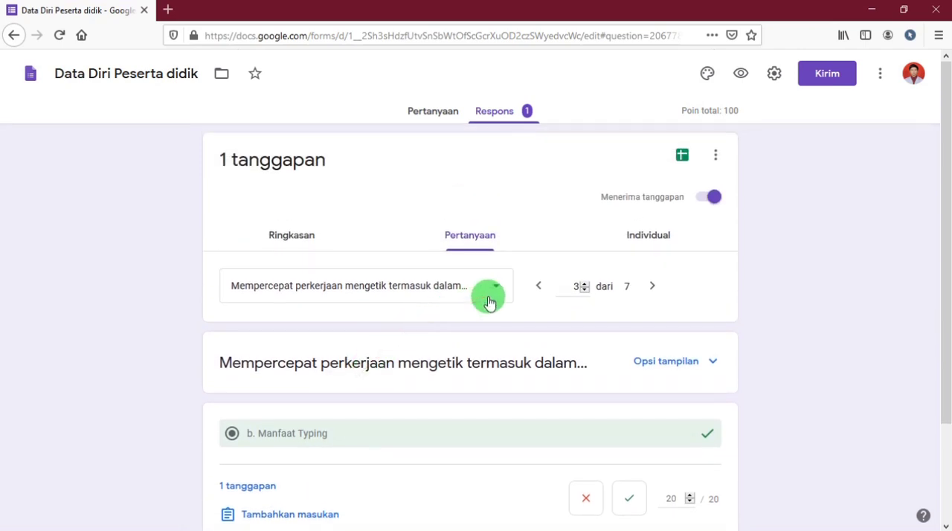
Open the individual response and review its student data, selected answers and points per question.
left_click(636, 241)
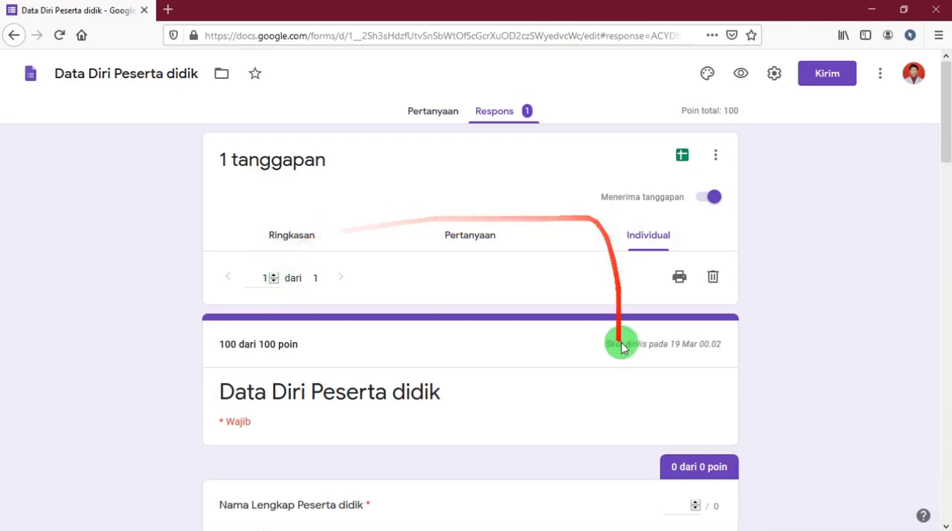
scroll(619, 349, "down", 6)
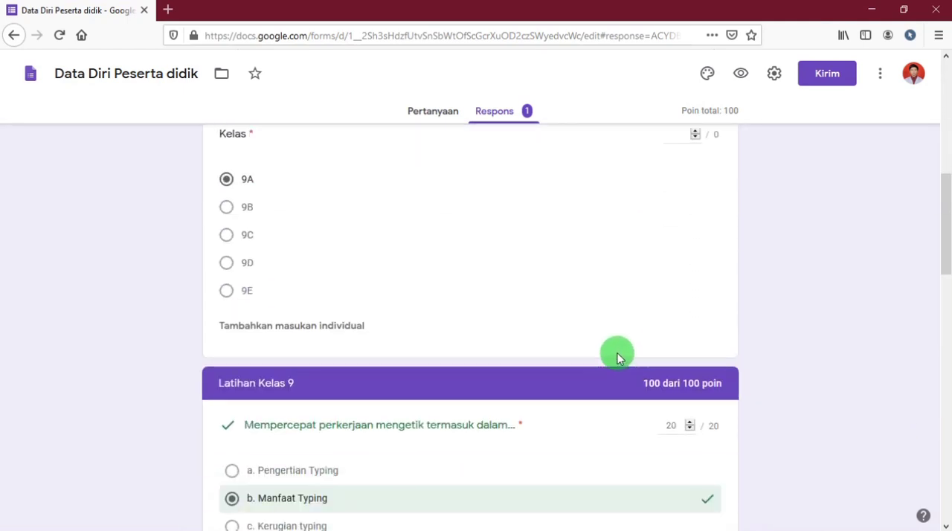
scroll(534, 357, "down", 10)
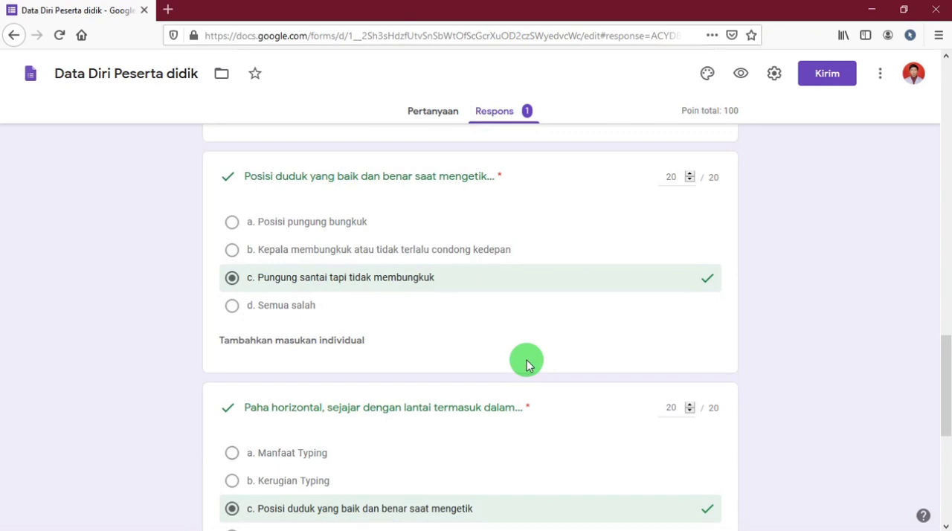
Open the print version of the individual response and look over its student data and selected answers.
scroll(476, 374, "up", 10)
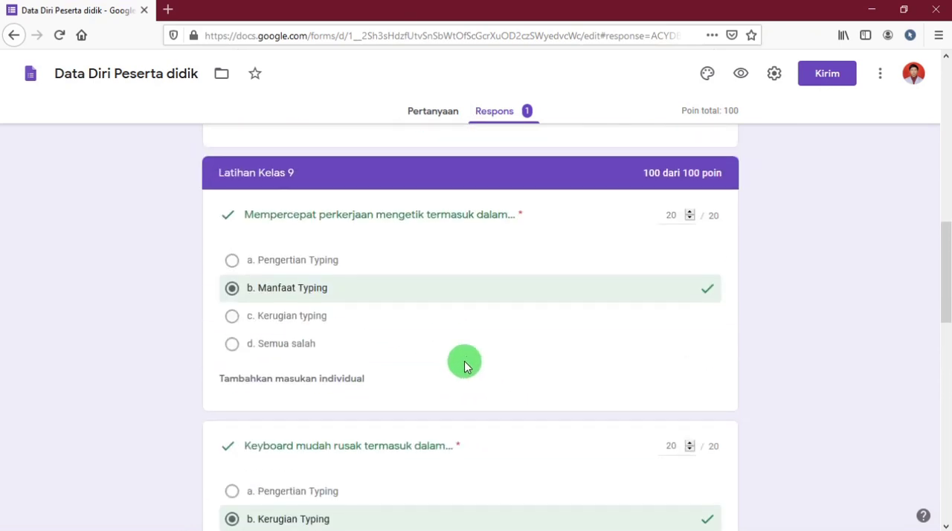
scroll(470, 357, "down", 8)
scroll(476, 356, "up", 15)
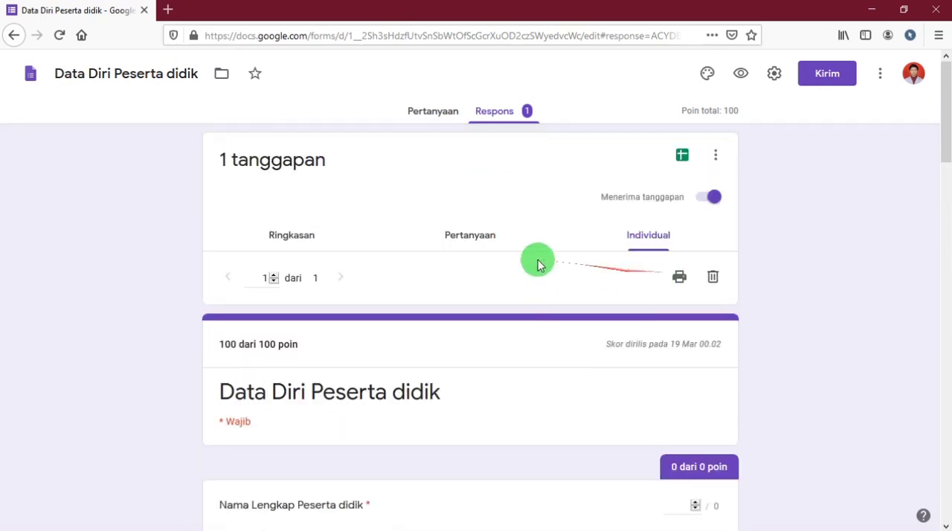
left_click(679, 277)
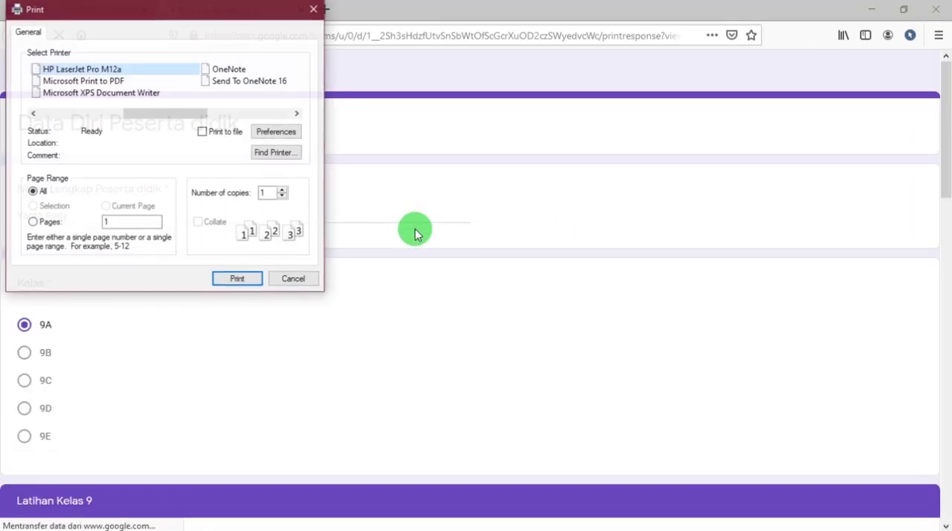
left_click_drag(146, 13, 511, 57)
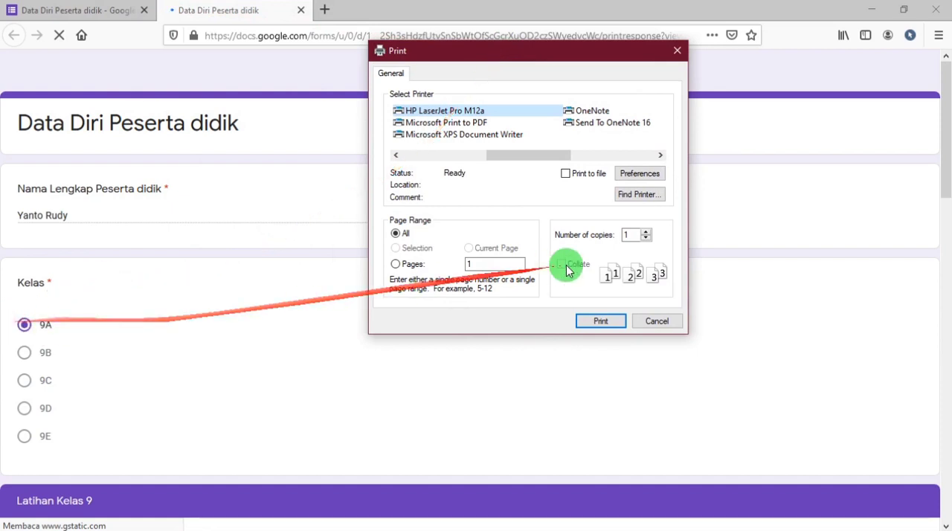
scroll(157, 365, "down", 5)
scroll(37, 295, "down", 4)
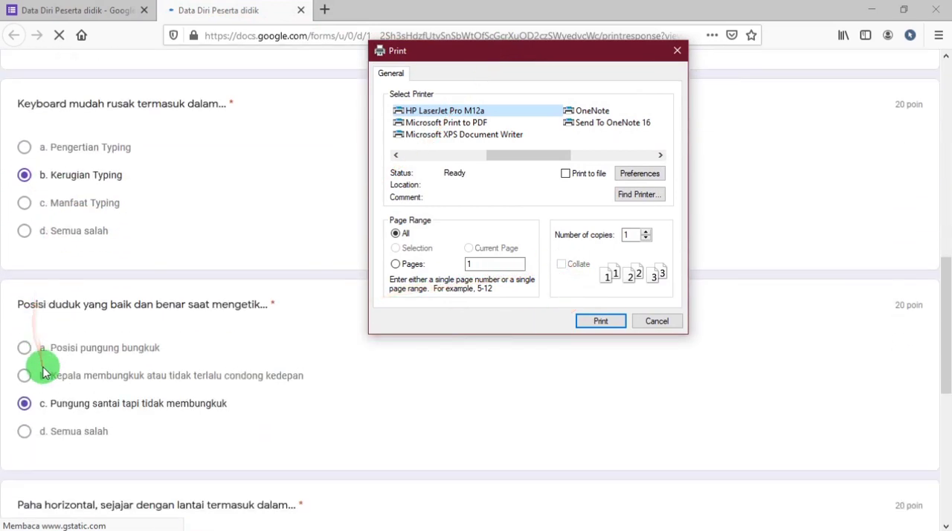
scroll(156, 395, "down", 3)
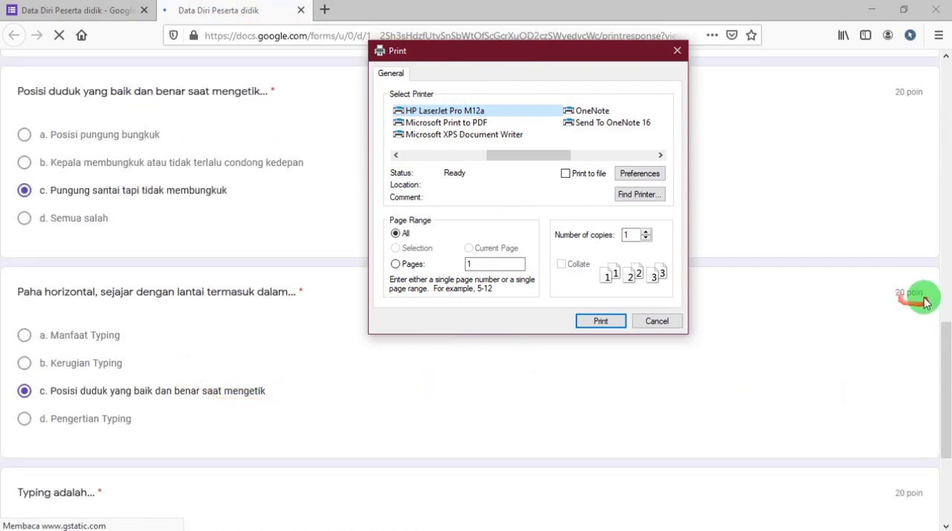
Try out the available printers for the response, including Microsoft Print to PDF and Microsoft XPS Document Writer, and leave printing without output.
left_click(411, 124)
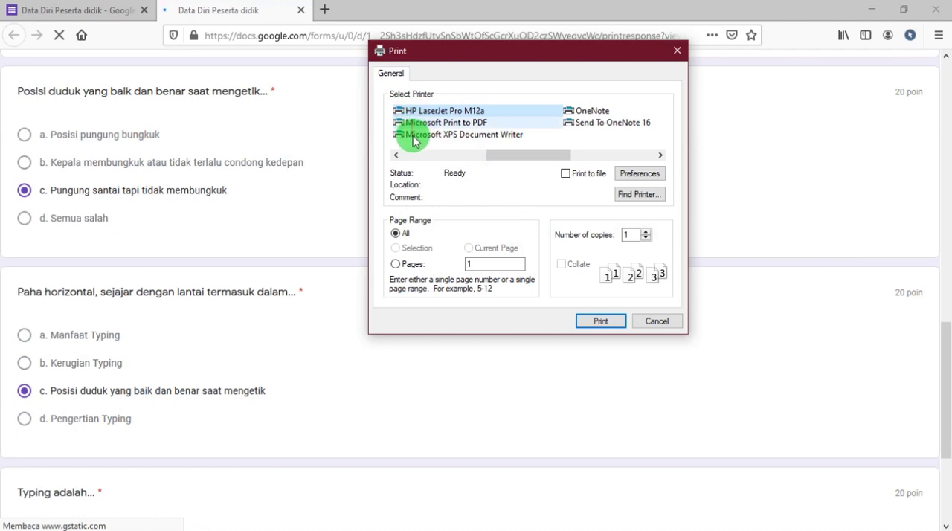
left_click(570, 122)
left_click(465, 111)
left_click(478, 123)
left_click(487, 135)
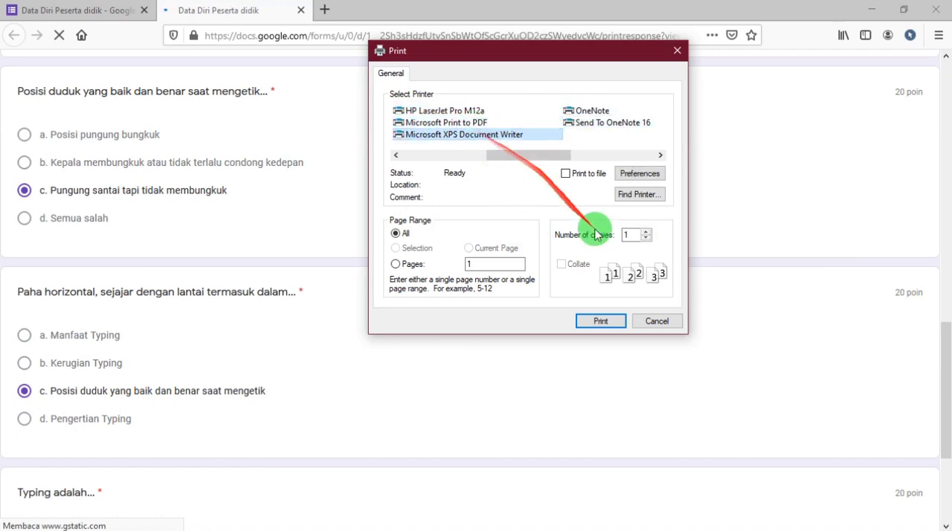
left_click(655, 322)
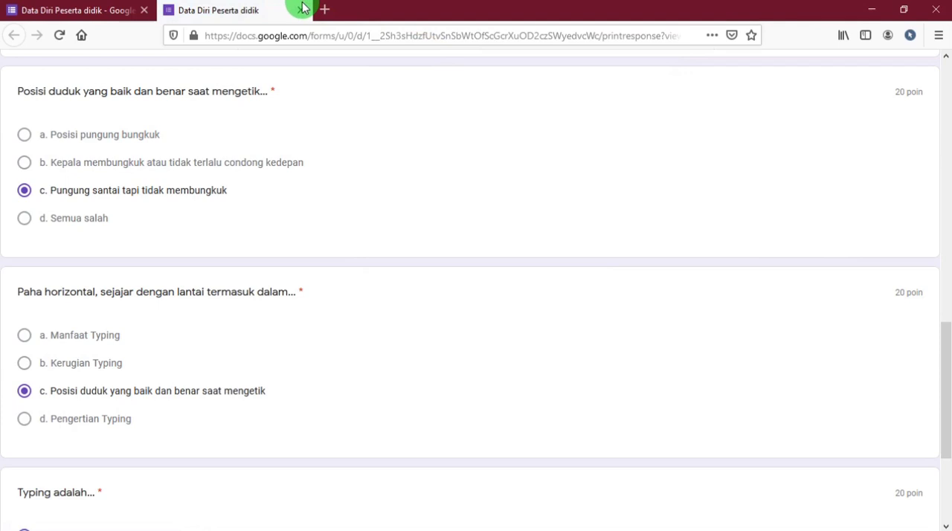
left_click(302, 11)
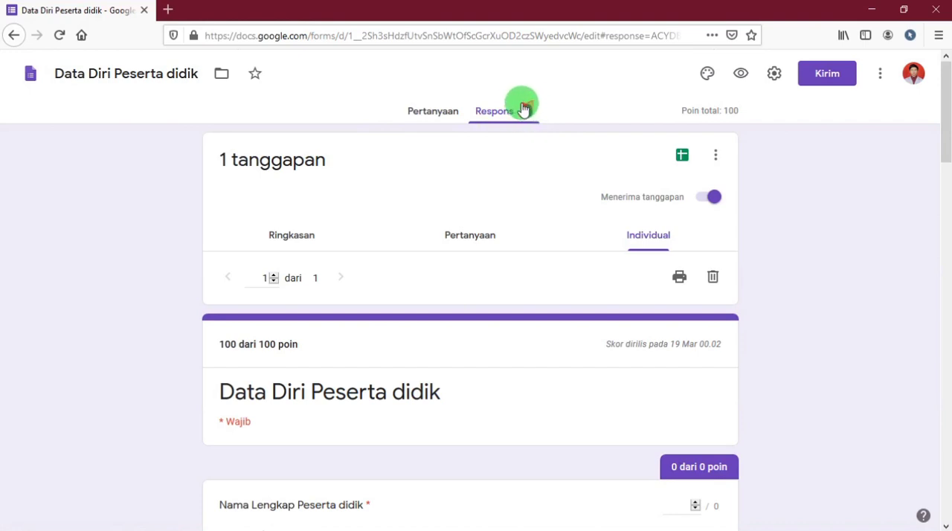
Download the form responses as CSV, saving the archive as Data Diri Peserta didik.csv.zip in Downloads\Compressed.
mouse_move(527, 109)
left_mouse_down()
mouse_move(551, 104)
mouse_move(531, 89)
mouse_move(655, 177)
mouse_move(719, 164)
left_mouse_up()
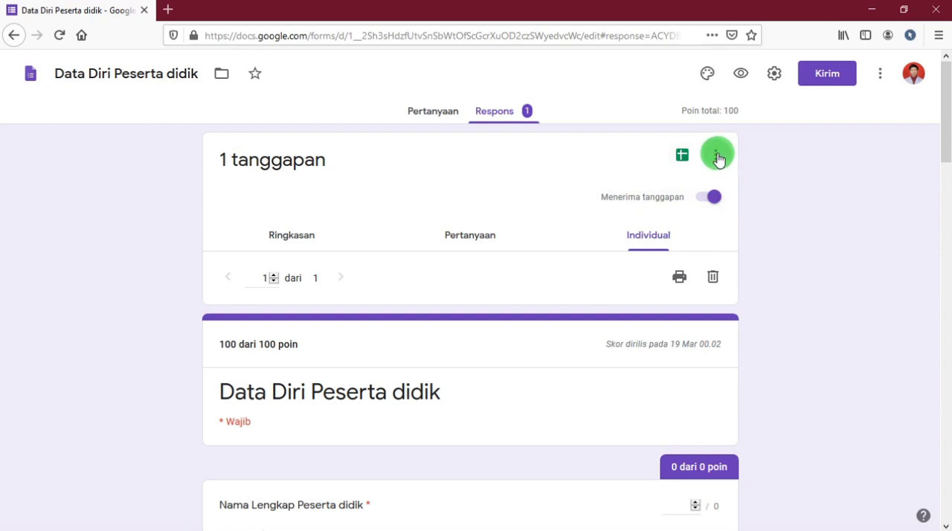
left_click(716, 158)
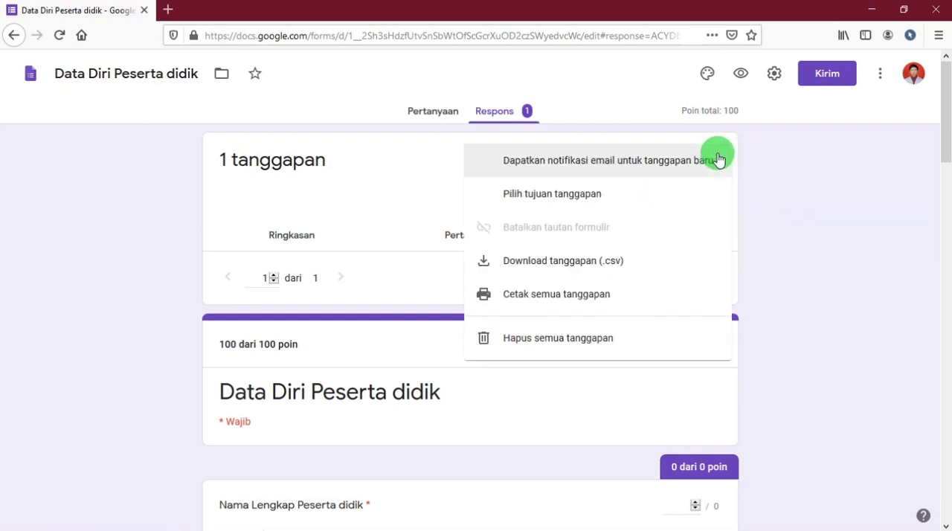
left_click_drag(719, 160, 569, 243)
left_click(571, 262)
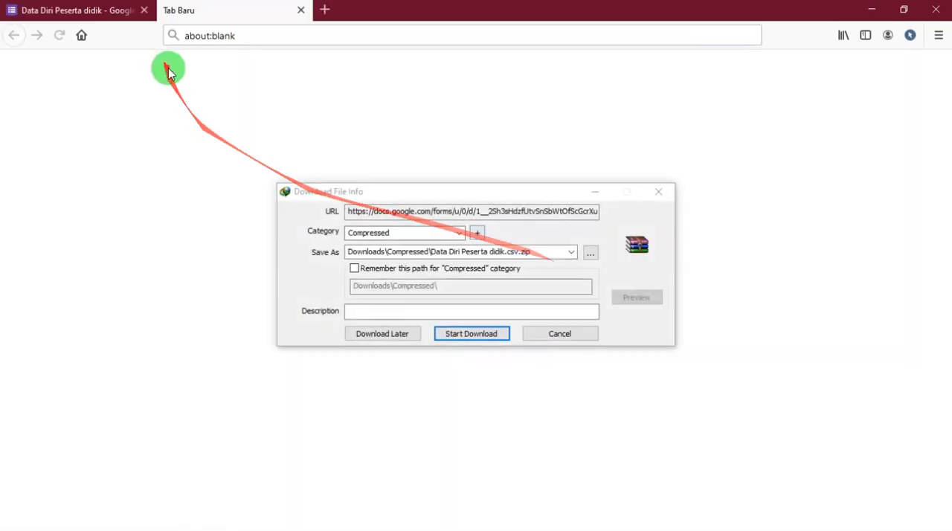
left_click(459, 334)
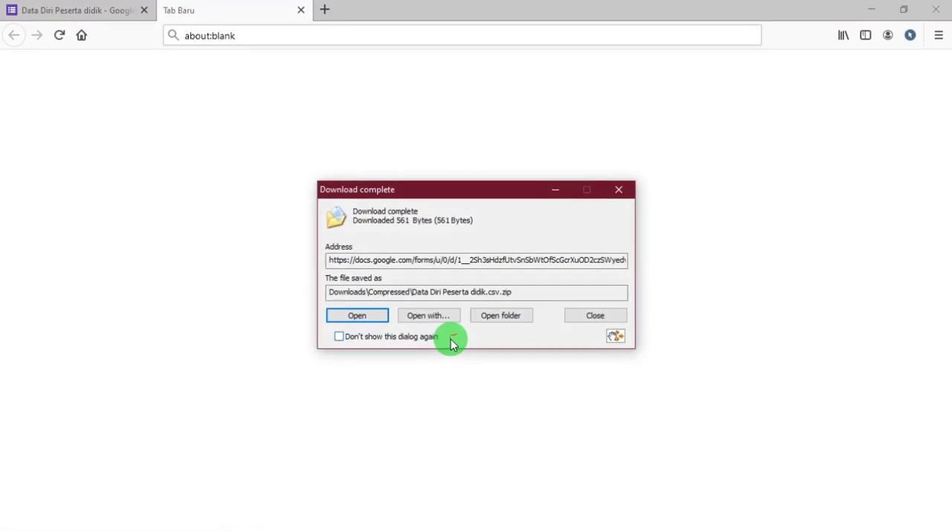
Show the downloaded archive in its folder and extract Data Diri Peserta didik.csv.zip in the same place.
left_click(491, 320)
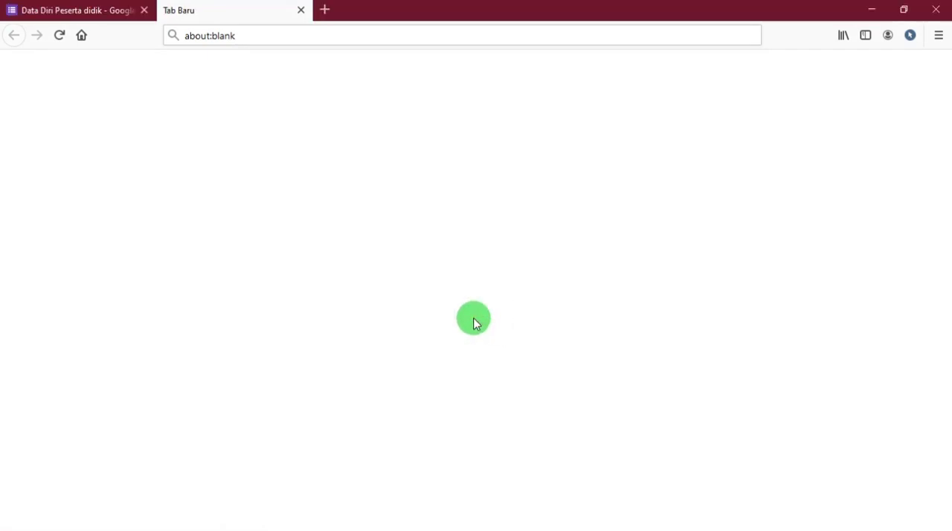
left_click(865, 9)
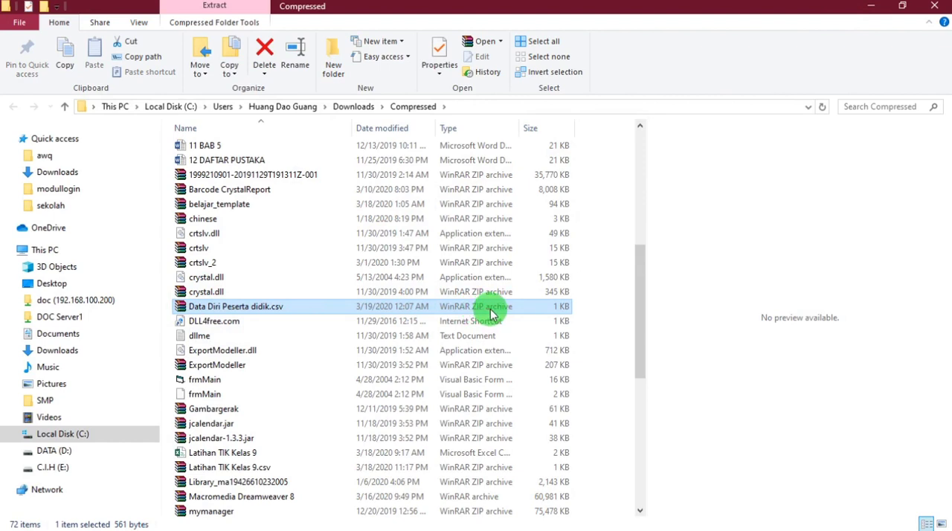
right_click(183, 311)
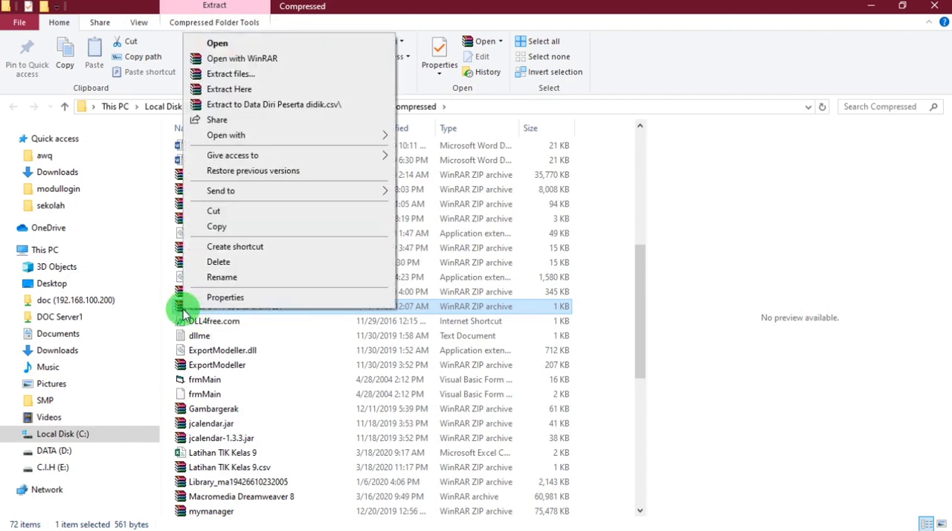
left_click(220, 89)
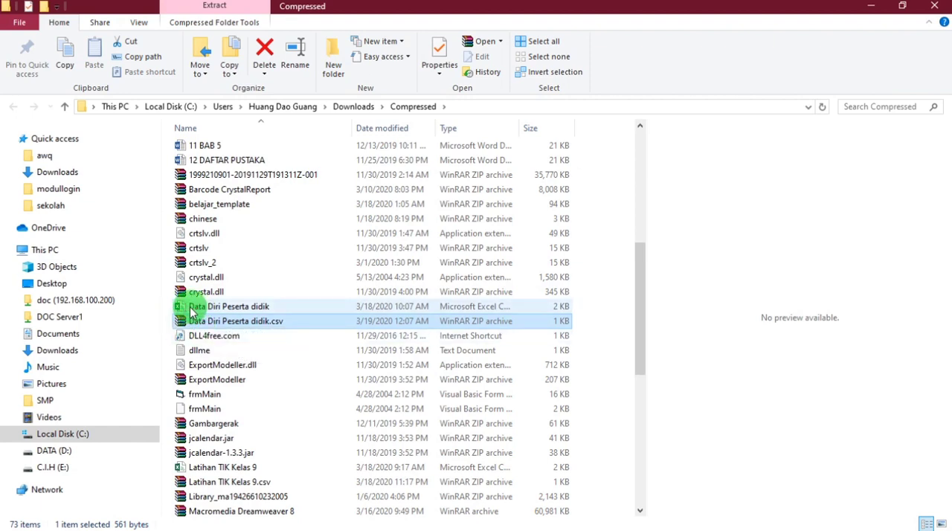
Open the extracted Data Diri Peserta didik file in Excel and fit columns A to C to their contents.
left_click(223, 306)
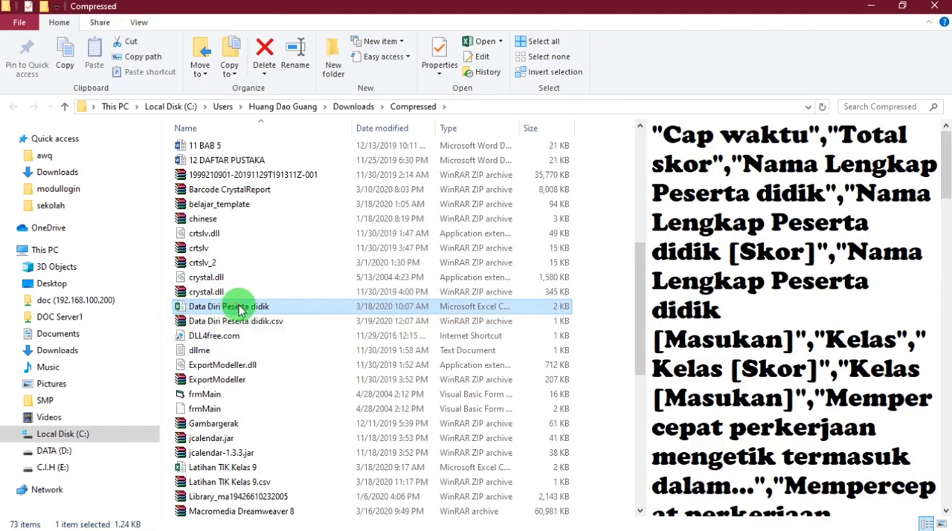
left_click_drag(242, 311, 215, 276)
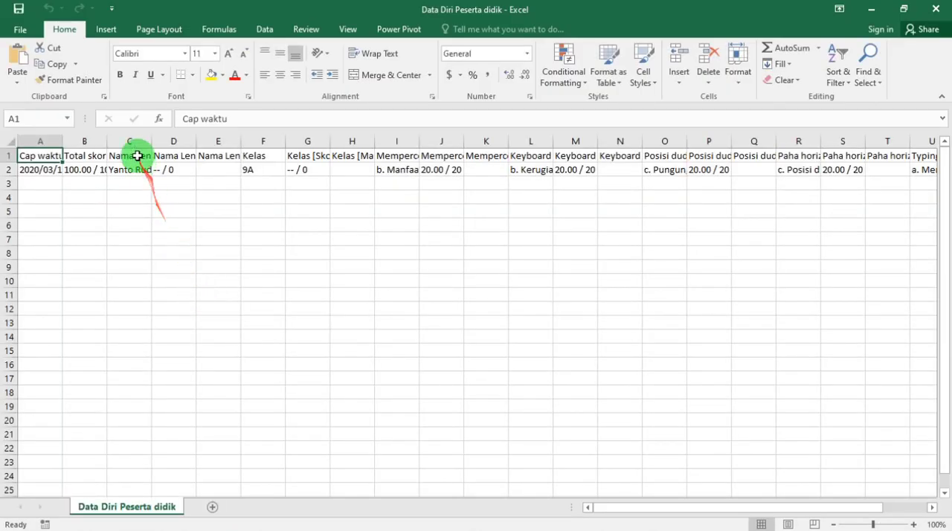
double_click(62, 140)
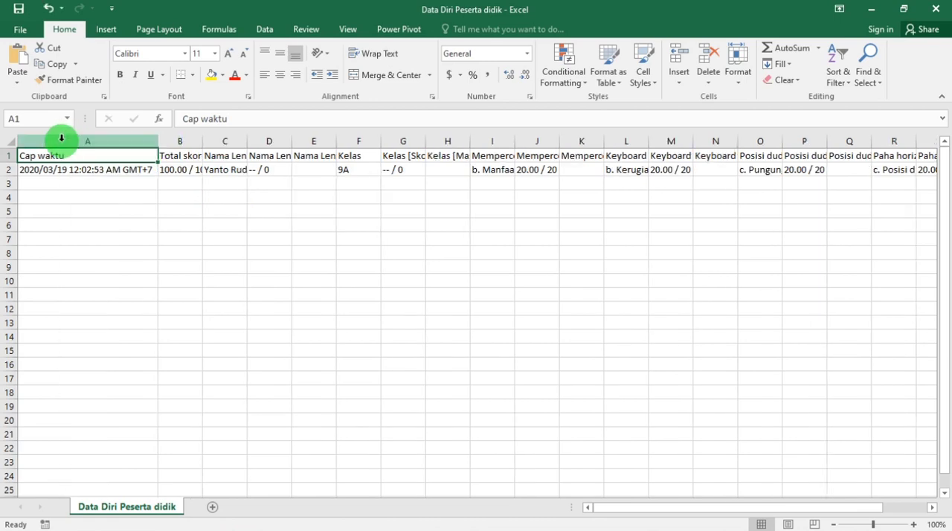
double_click(202, 140)
double_click(256, 140)
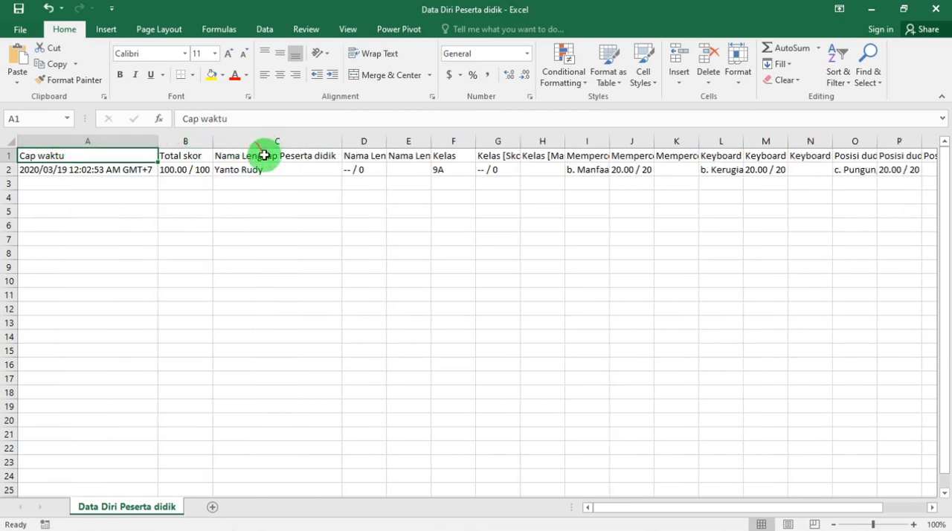
Examine the Cap waktu, Total skor and student name columns, including the earned and maximum points in cell B2.
left_click(106, 134)
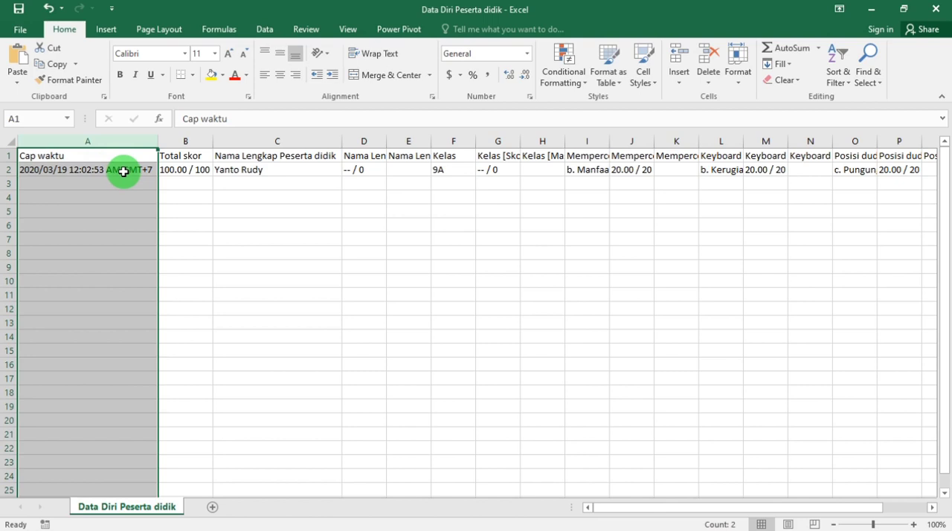
left_click(189, 140)
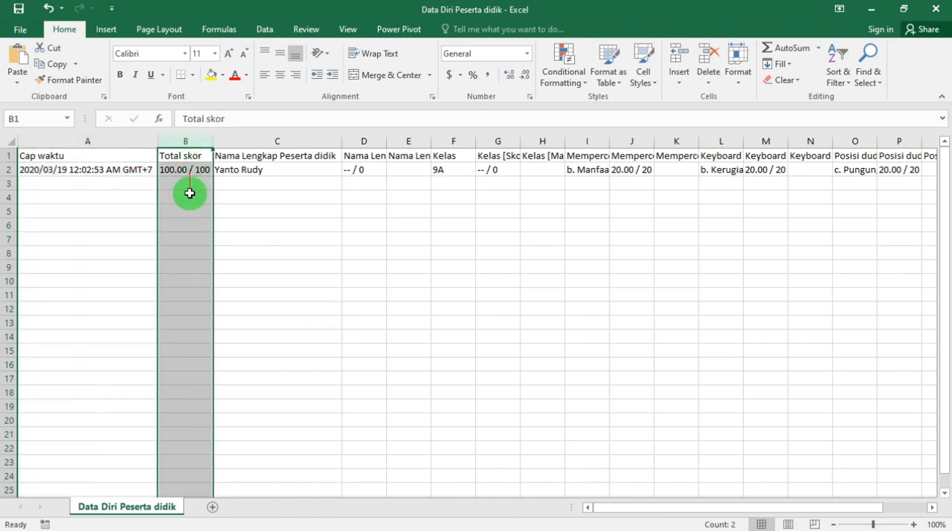
left_click(190, 194)
double_click(176, 169)
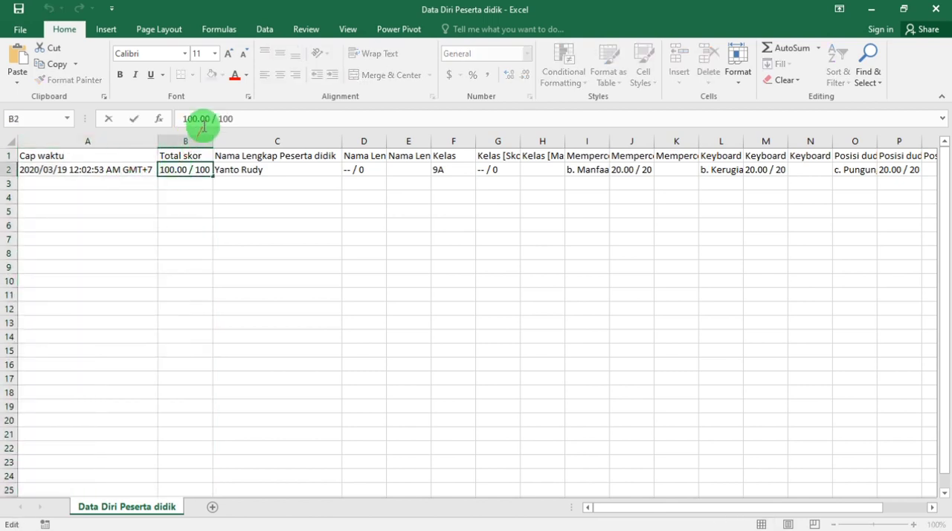
left_click_drag(211, 118, 131, 117)
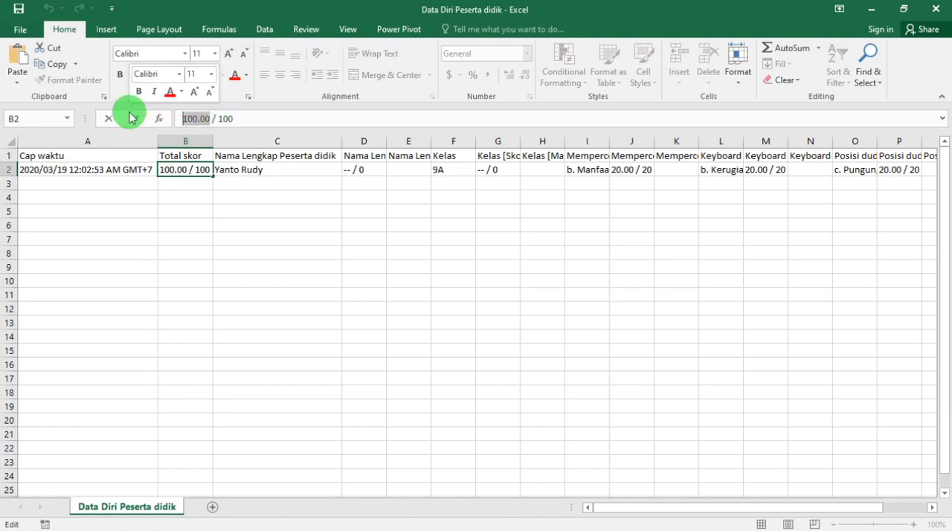
left_click(224, 118)
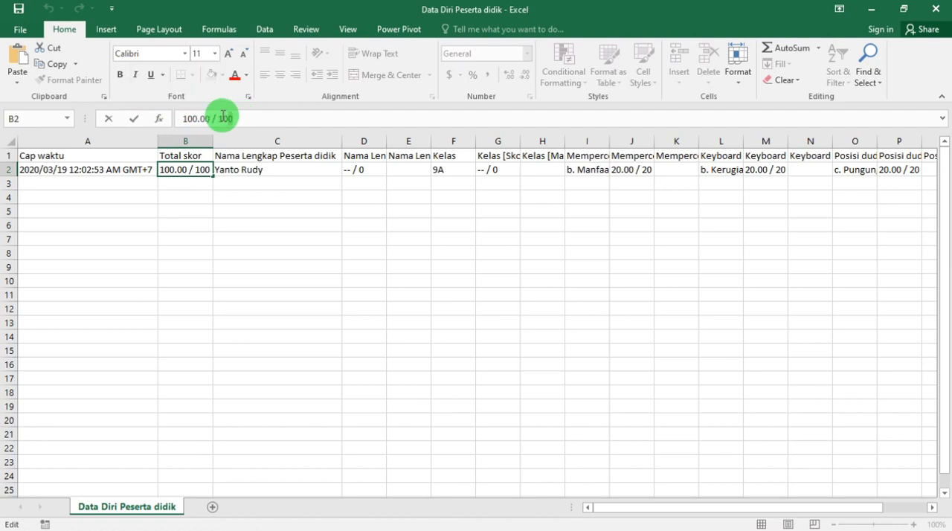
left_click_drag(220, 118, 223, 172)
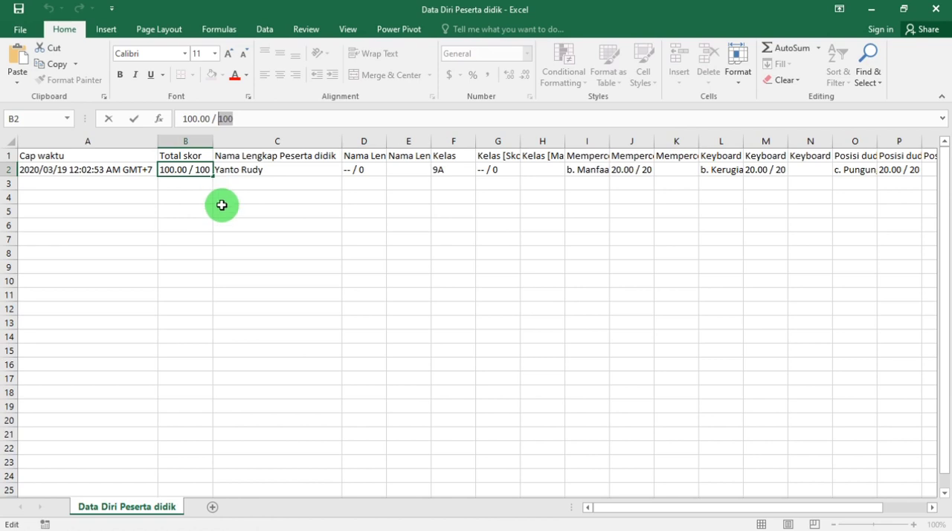
left_click(266, 212)
left_click(281, 170)
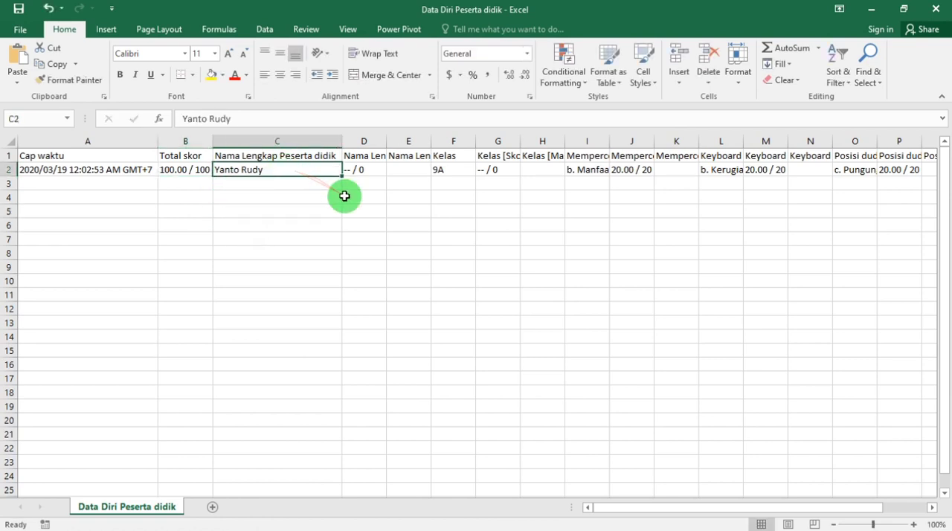
Hide columns D and E, which hold the score and feedback for the student name.
left_click_drag(361, 140, 408, 136)
right_click(409, 138)
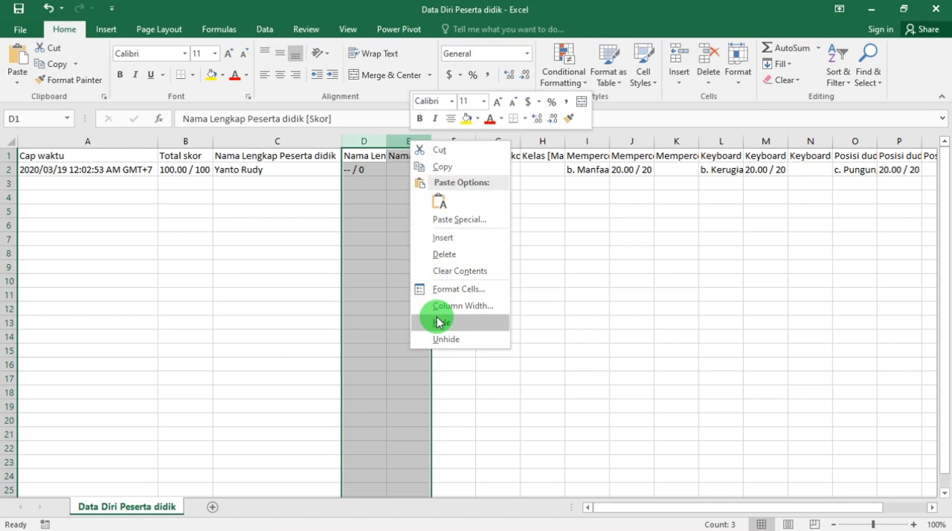
key("Escape")
left_click_drag(367, 142, 396, 143)
right_click(400, 138)
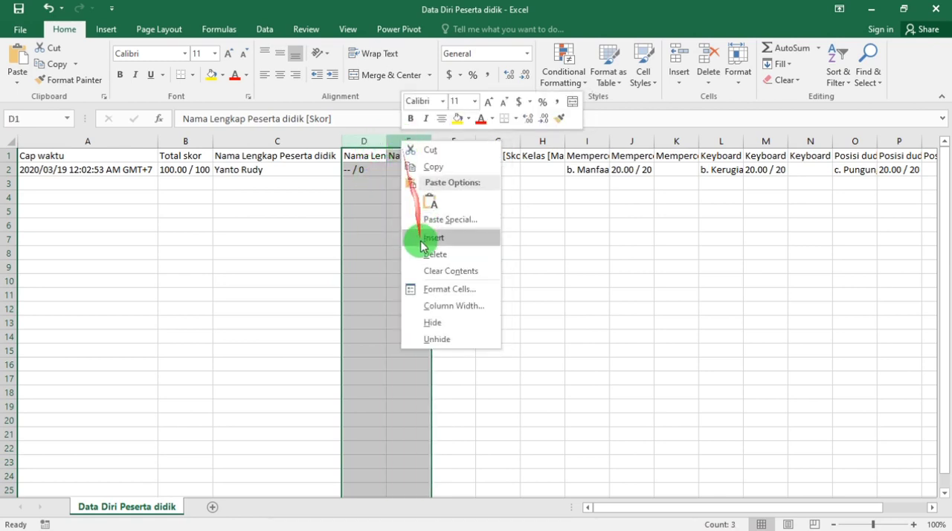
left_click(423, 317)
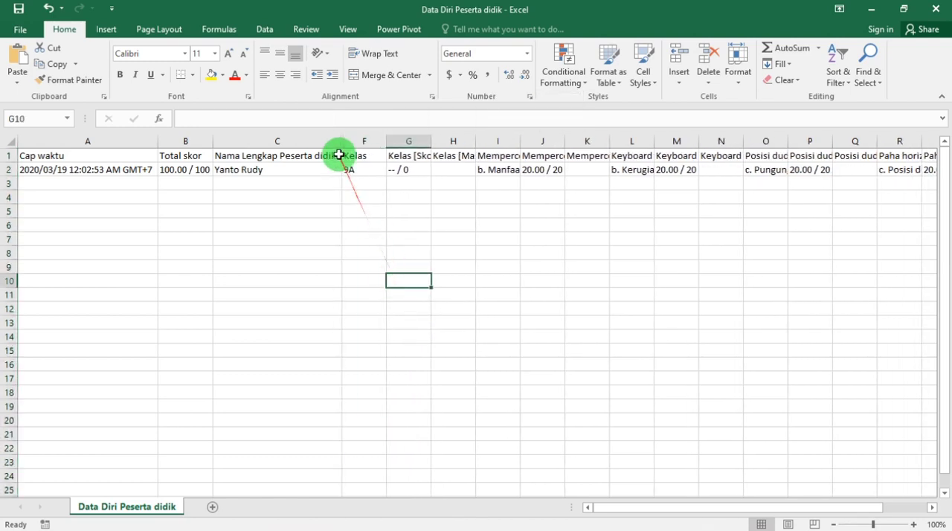
Go over the Cap waktu, Total skor and student name columns, and widen the Kelas column.
left_click(363, 142)
left_click_drag(363, 142, 85, 140)
left_click(135, 139)
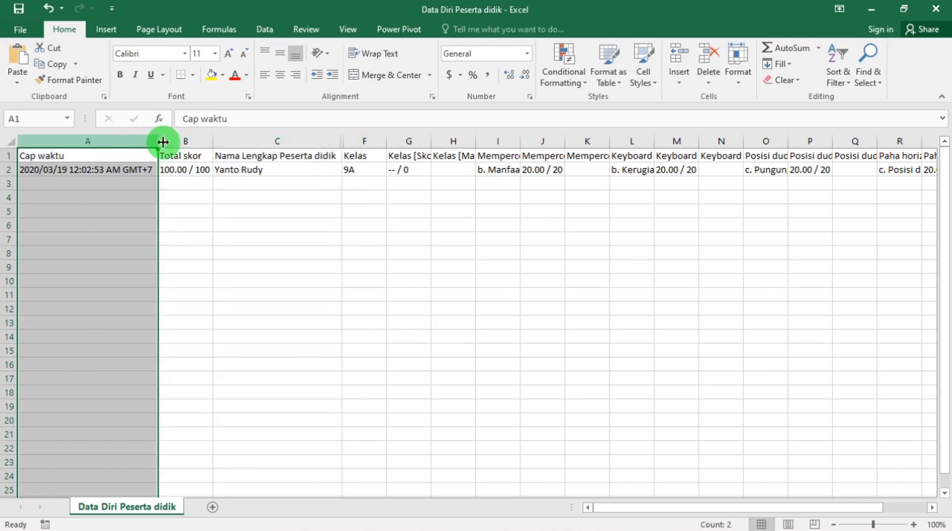
left_click(187, 139)
left_click(247, 138)
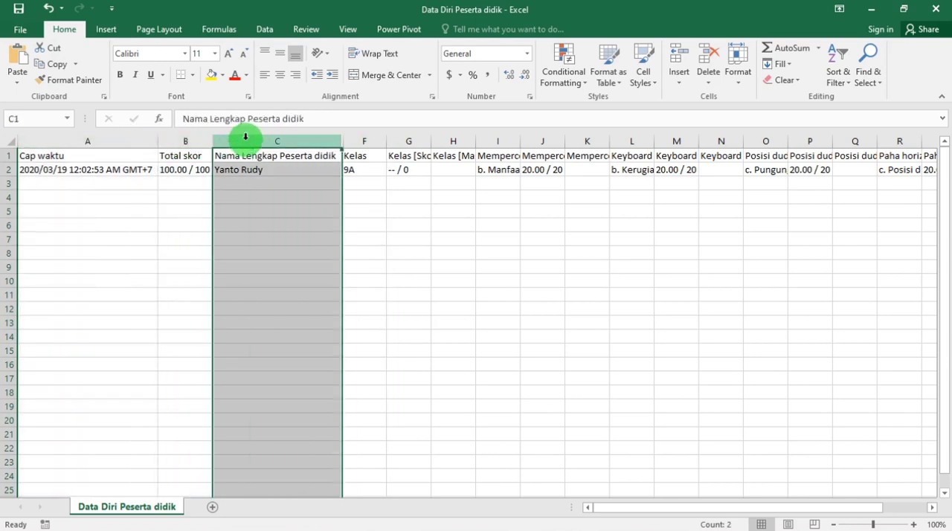
left_click(360, 140)
left_click_drag(387, 141, 456, 142)
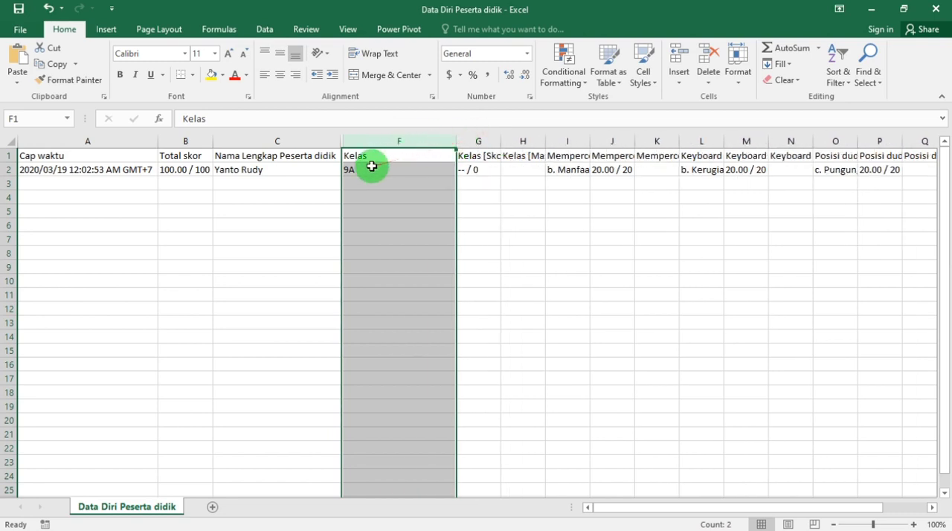
Examine the student's class, the Kelas score column, and the answers and scores for the first two quiz questions in row 2.
left_click(307, 171)
left_click(351, 168)
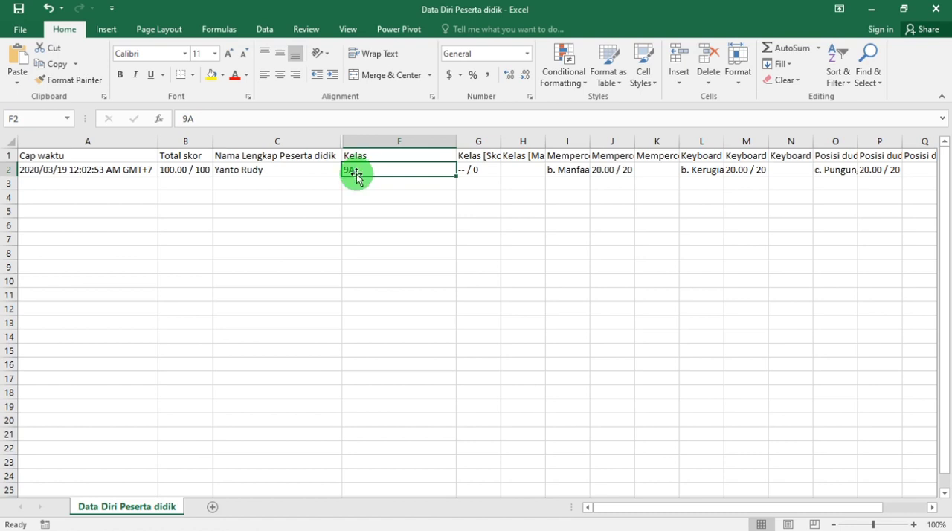
left_click(489, 140)
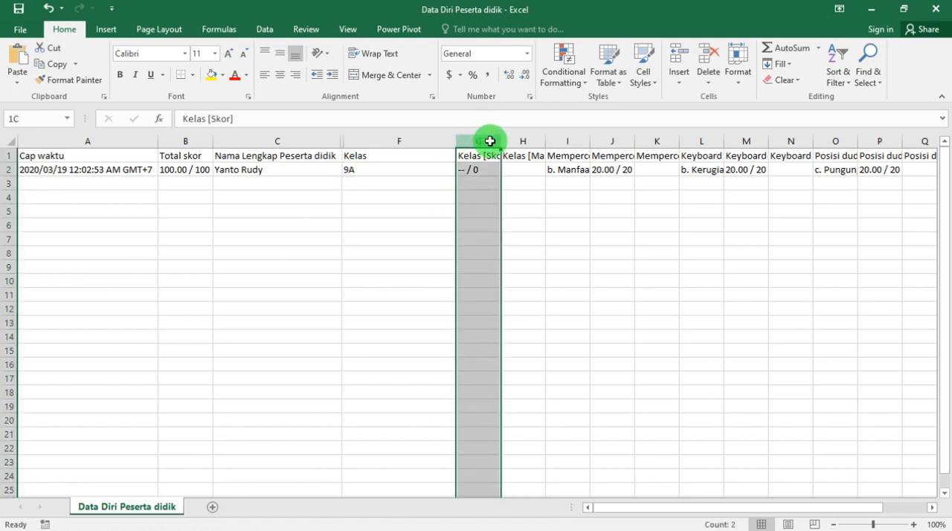
left_click_drag(499, 141, 499, 141)
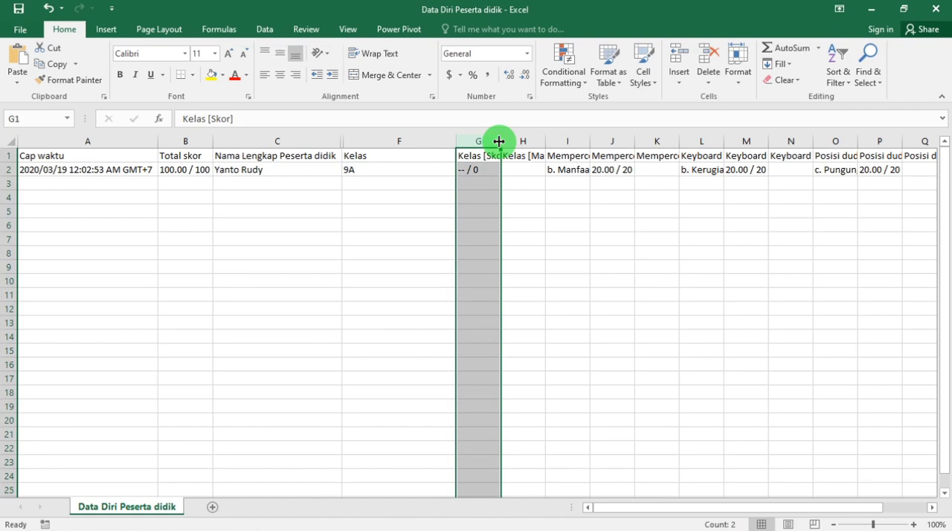
left_click(574, 171)
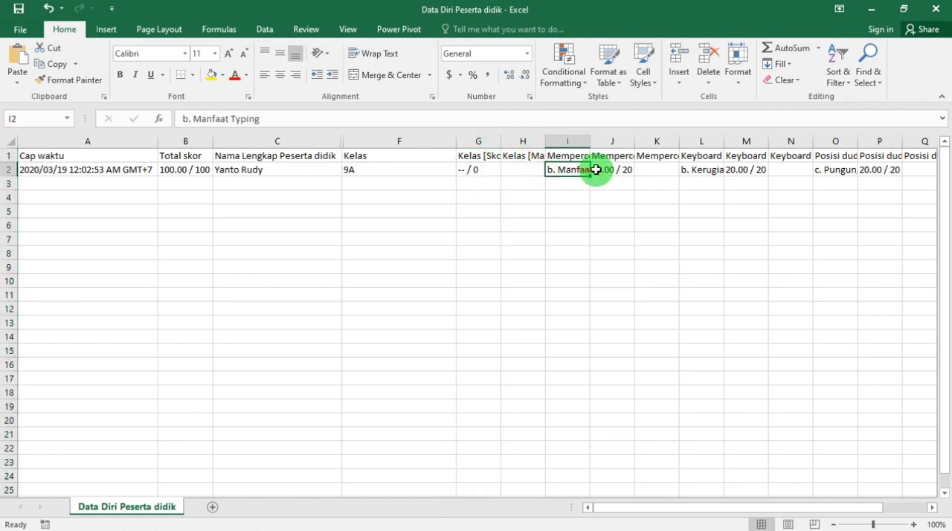
key("Right")
key("Right")
key("Right")
key("Right")
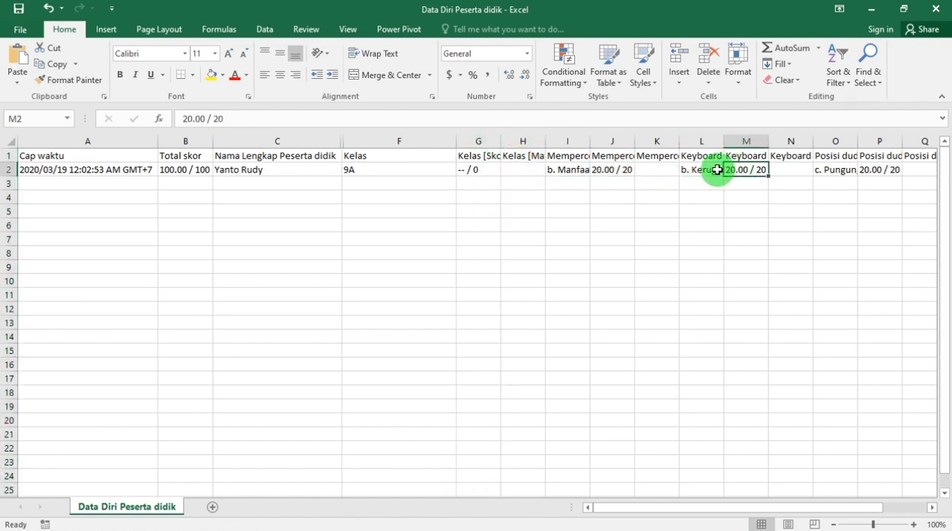
Fit columns I and J, holding the answer and score for the "Mempercepat perkerjaan mengetik" question, to their contents.
double_click(634, 141)
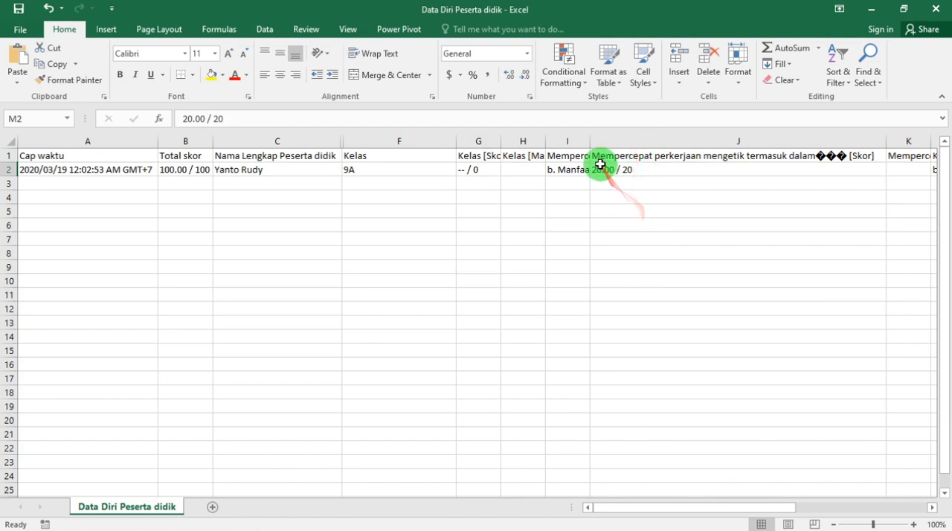
left_click_drag(600, 165, 601, 157)
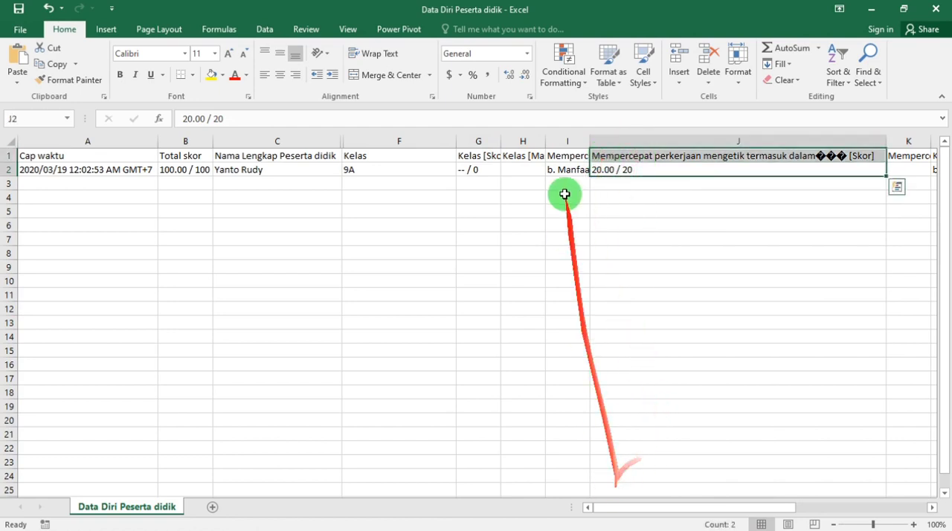
double_click(591, 138)
left_click_drag(595, 163, 595, 155)
left_click_drag(839, 172, 839, 156)
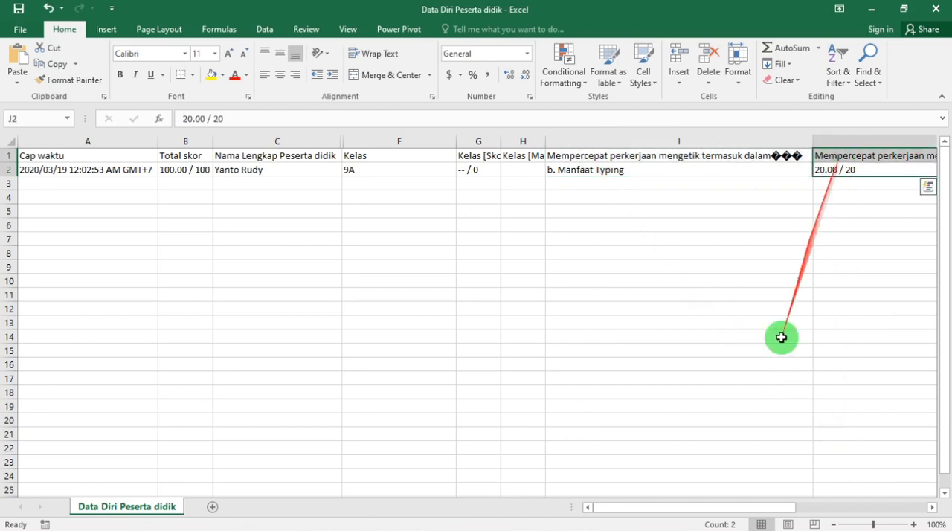
Fit column K with the first question's feedback and column L with the "Keyboard mudah rusak" answer to their contents.
left_click_drag(759, 509, 866, 504)
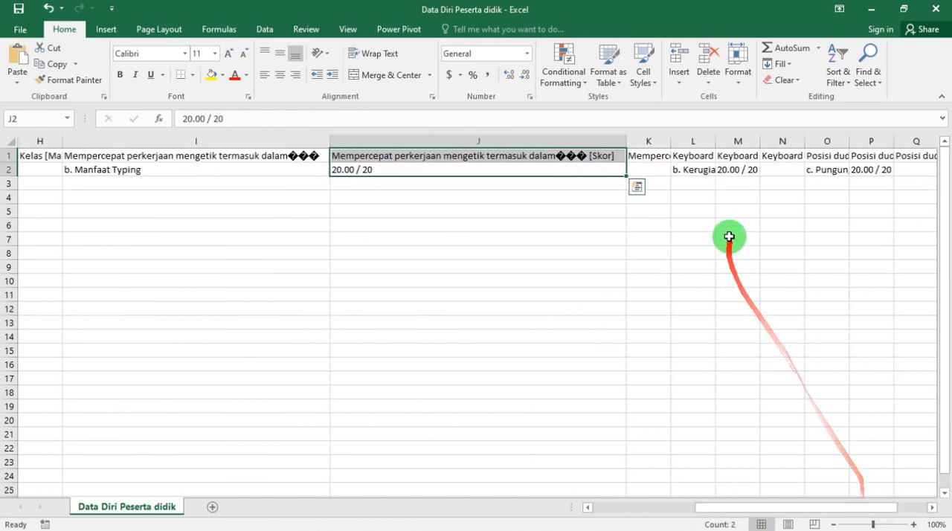
double_click(671, 141)
left_click_drag(749, 503, 774, 491)
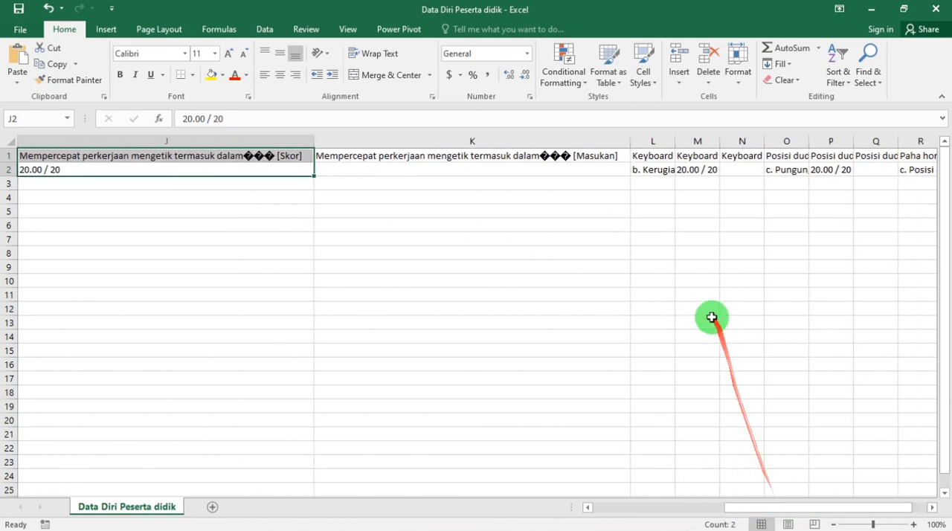
left_click(678, 154)
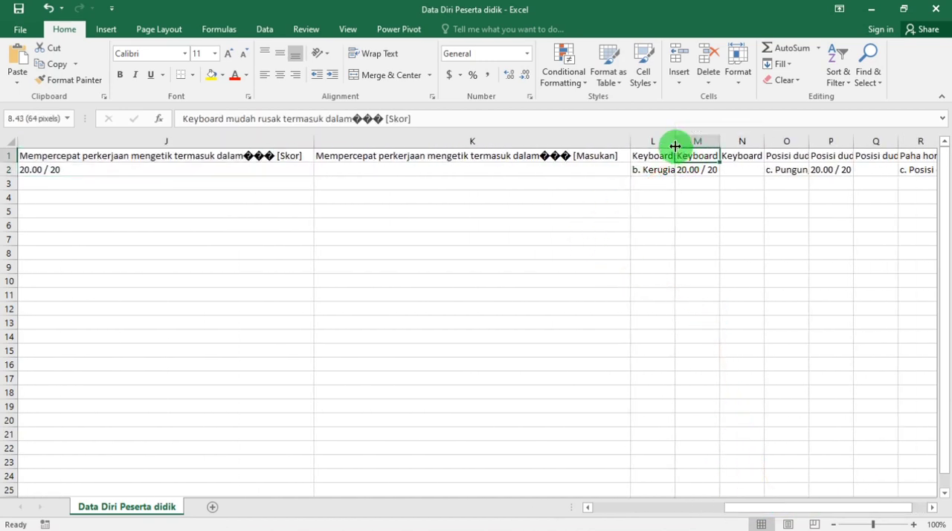
double_click(675, 146)
left_click_drag(760, 508, 777, 509)
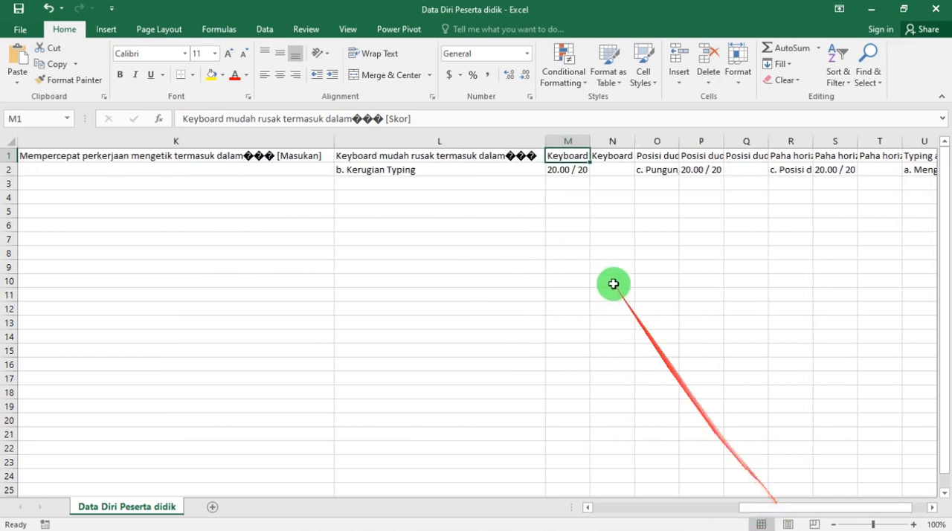
Return to the start of the sheet and review the Cap waktu, Total skor, student name and Kelas columns.
left_click(595, 154)
key("ctrl+Home")
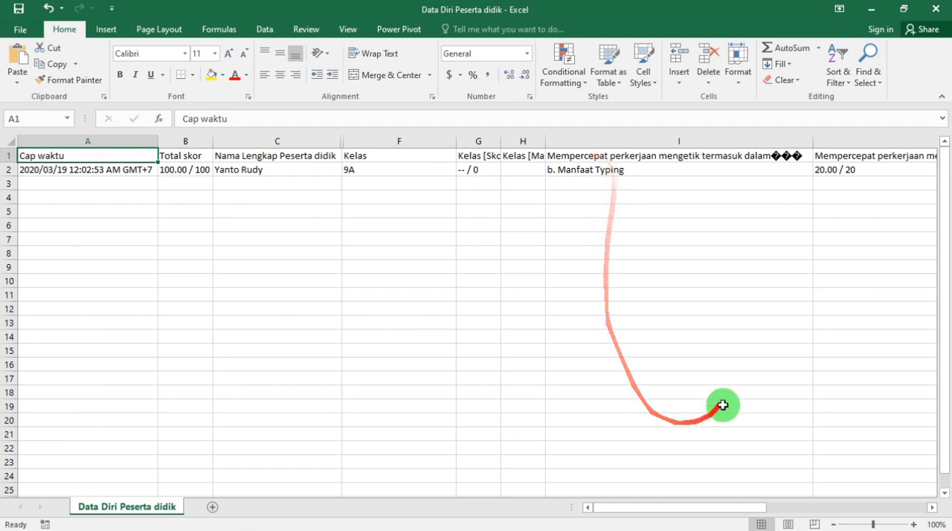
left_click_drag(702, 508, 315, 358)
left_click_drag(400, 158, 33, 311)
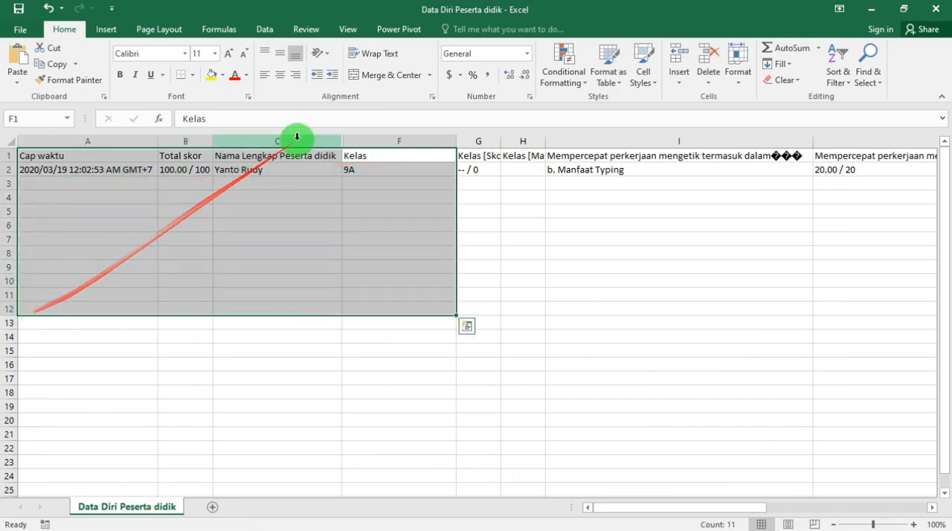
left_click_drag(473, 140, 5, 156)
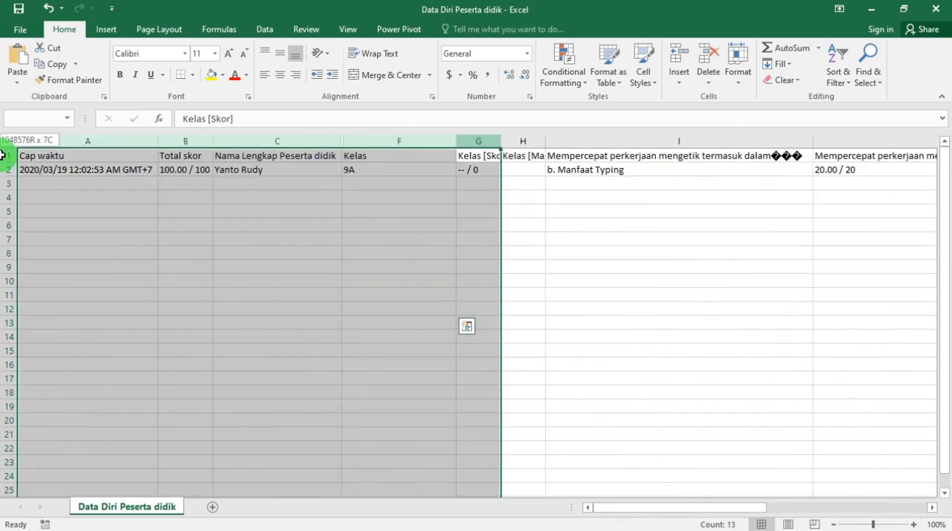
left_click(180, 182)
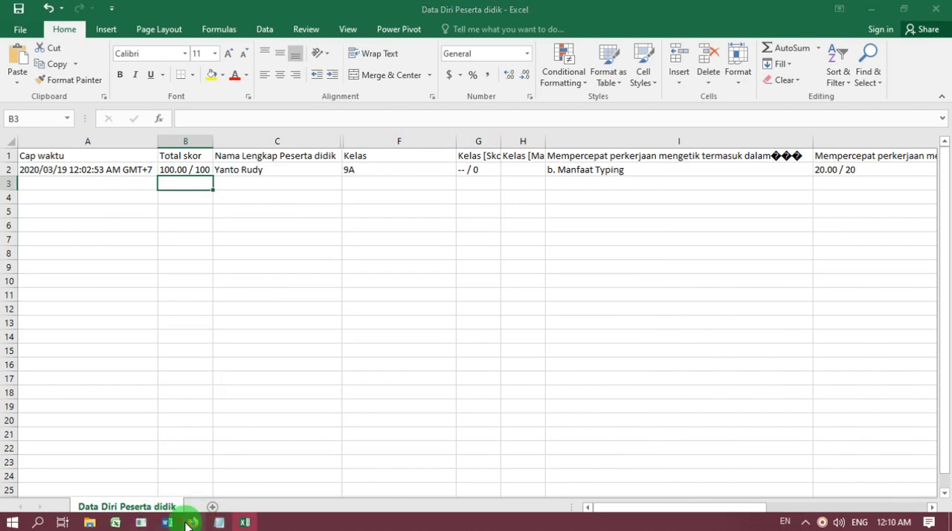
Switch to the form in Firefox, open the individual response's print version, cancel printing and look through the student's answers.
left_click(187, 523)
left_click(83, 10)
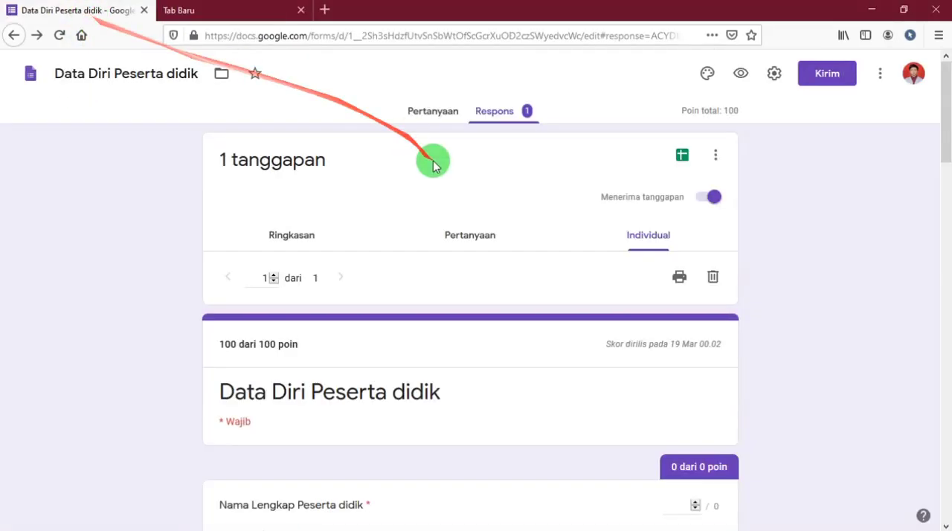
left_click(674, 276)
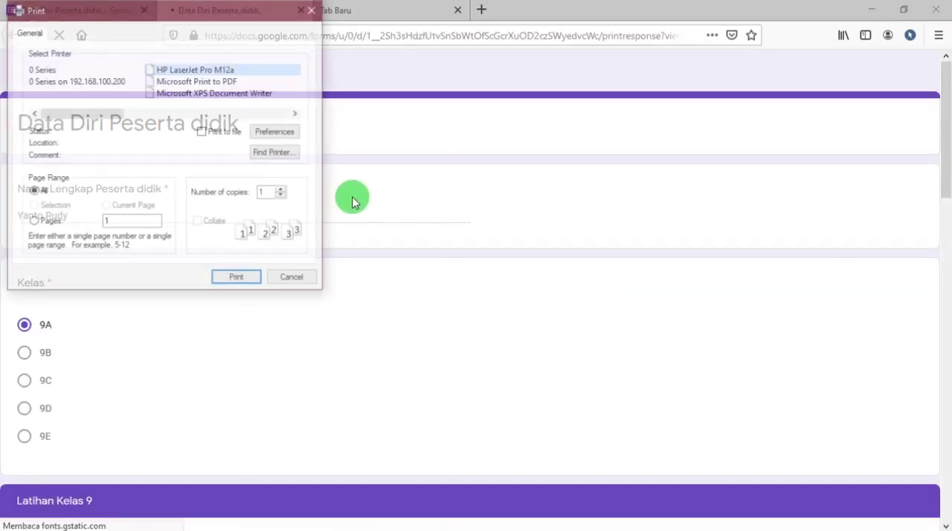
left_click(294, 279)
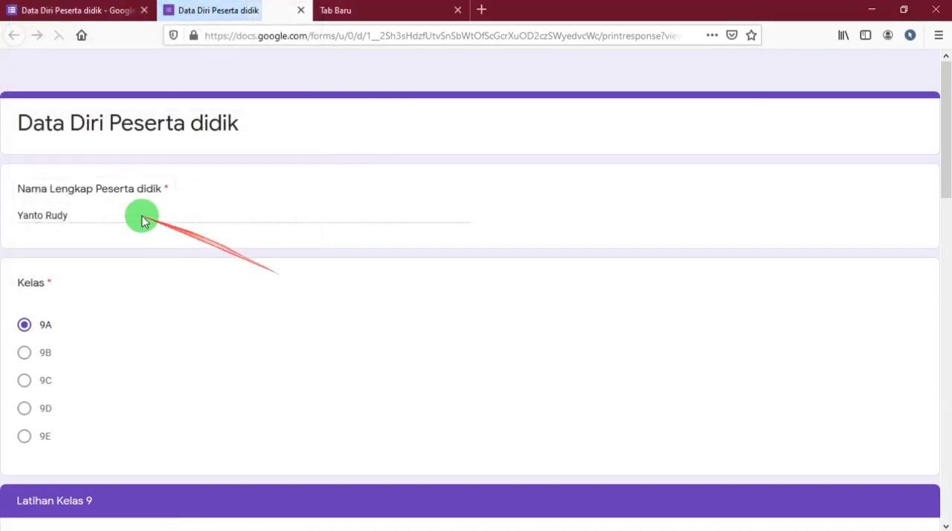
scroll(33, 327, "down", 4)
scroll(32, 345, "down", 9)
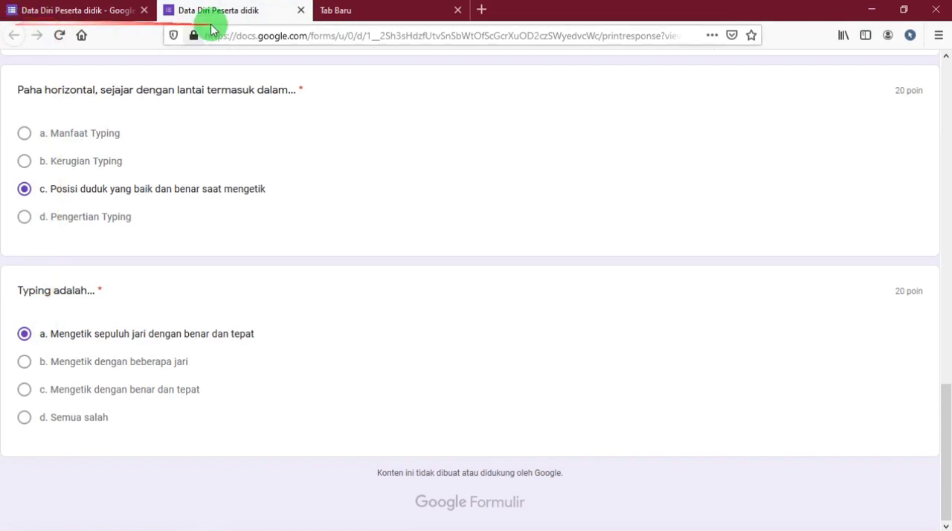
scroll(525, 264, "up", 15)
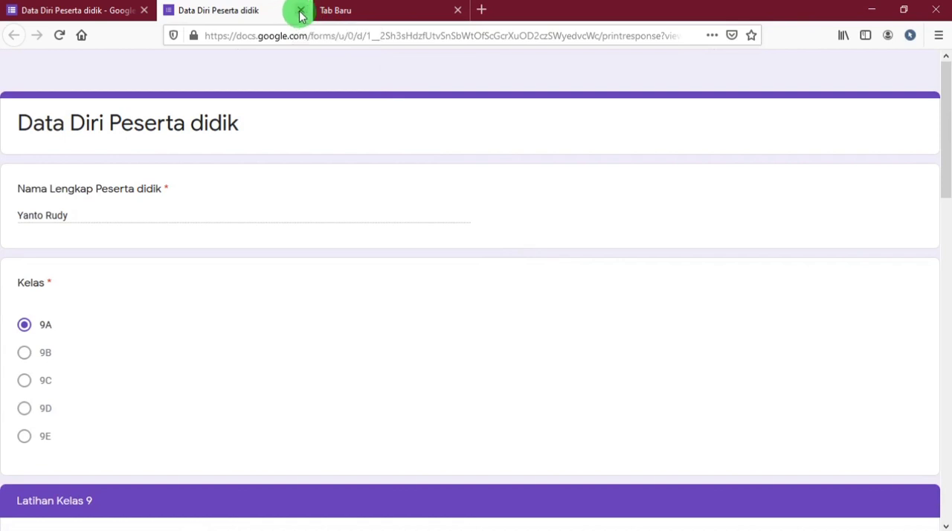
Close the Data Diri Peserta didik file in Excel without saving, and close the browser's printable response and blank tabs.
mouse_move(414, 528)
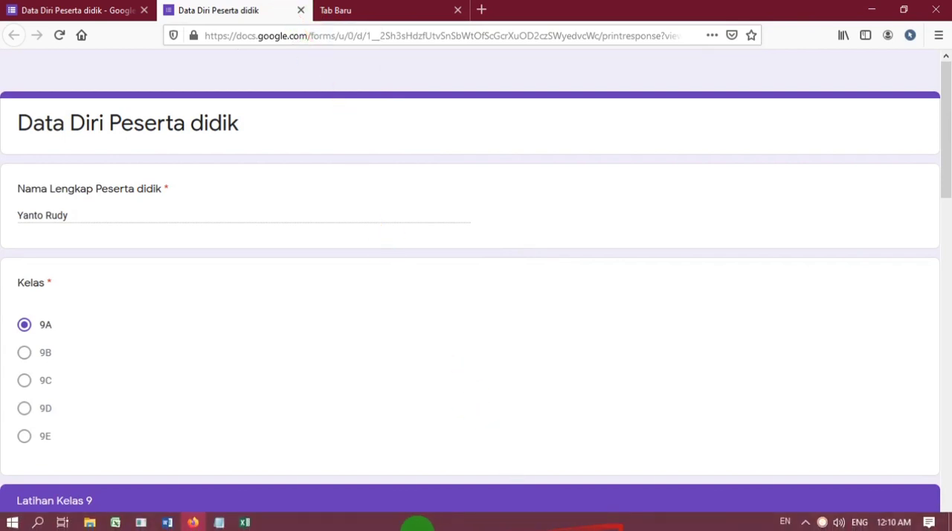
left_click(244, 523)
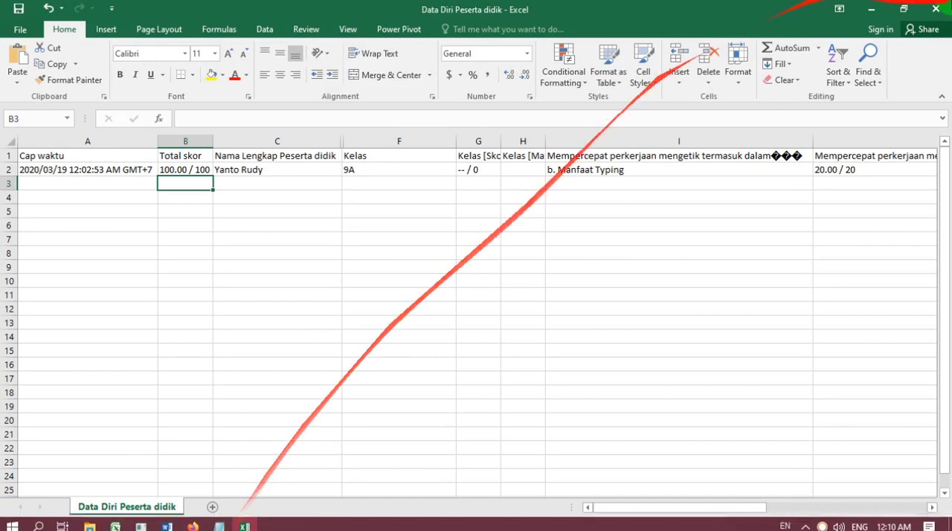
left_click(935, 8)
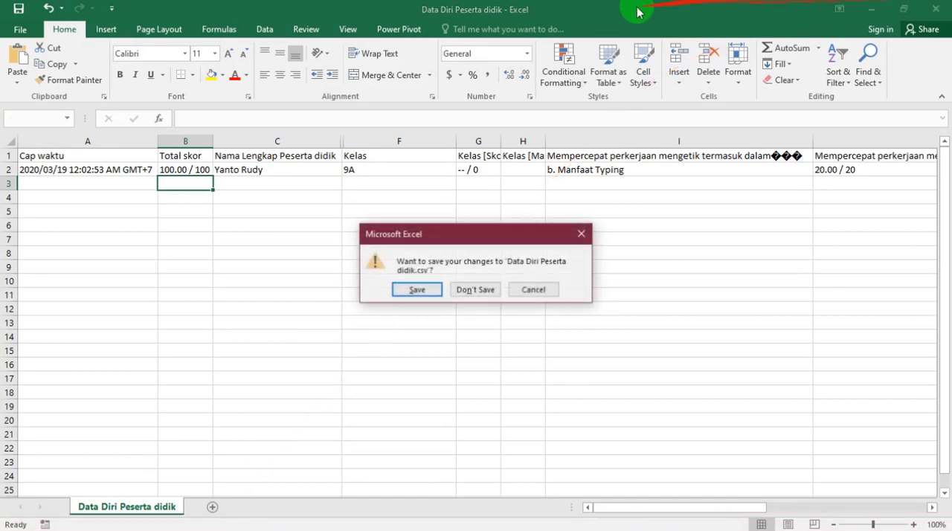
left_click(494, 289)
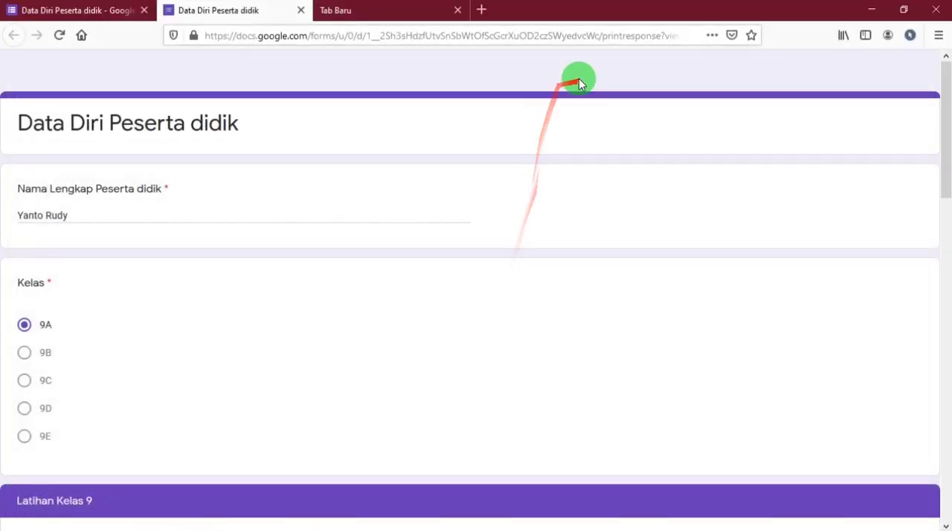
left_click(302, 11)
left_click(302, 13)
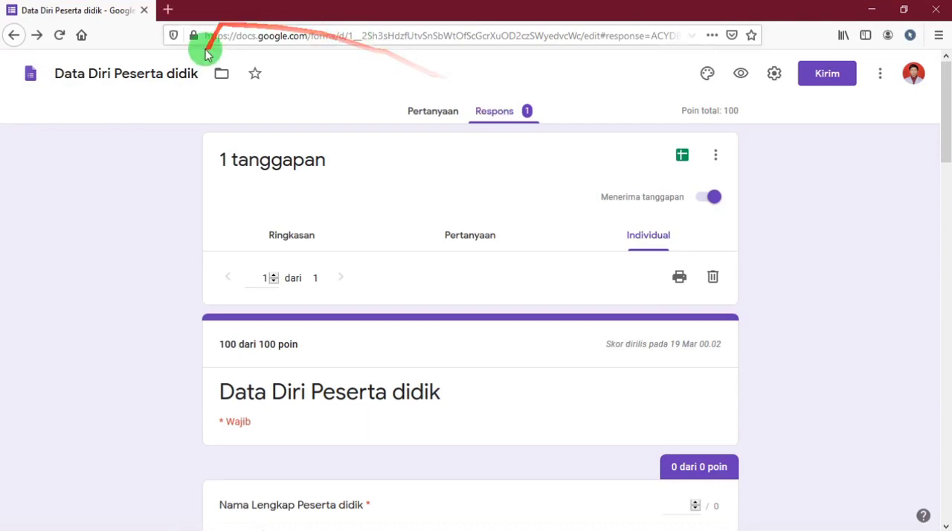